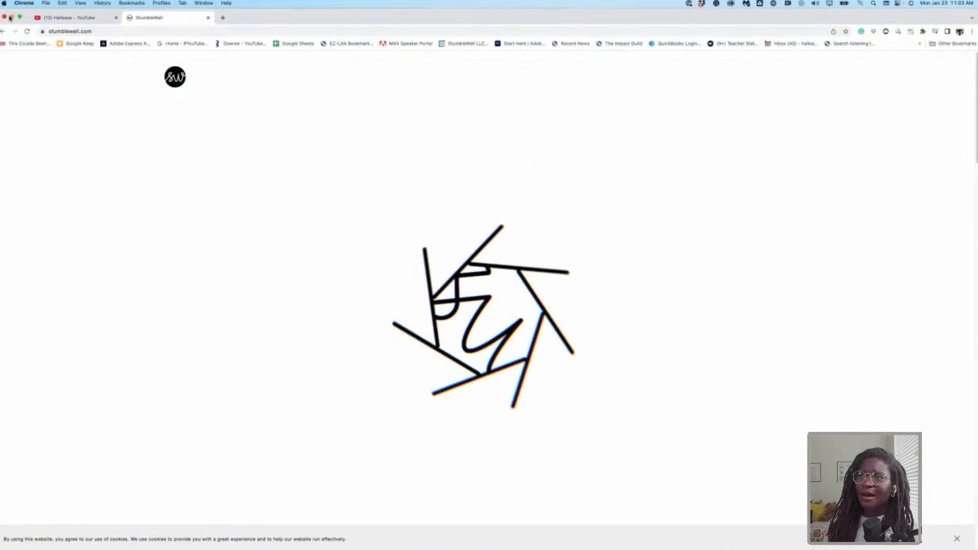
Step: Switch to Finder and examine the _Copy Over Folder Structure template in full screen with larger icons
left_click(11, 17)
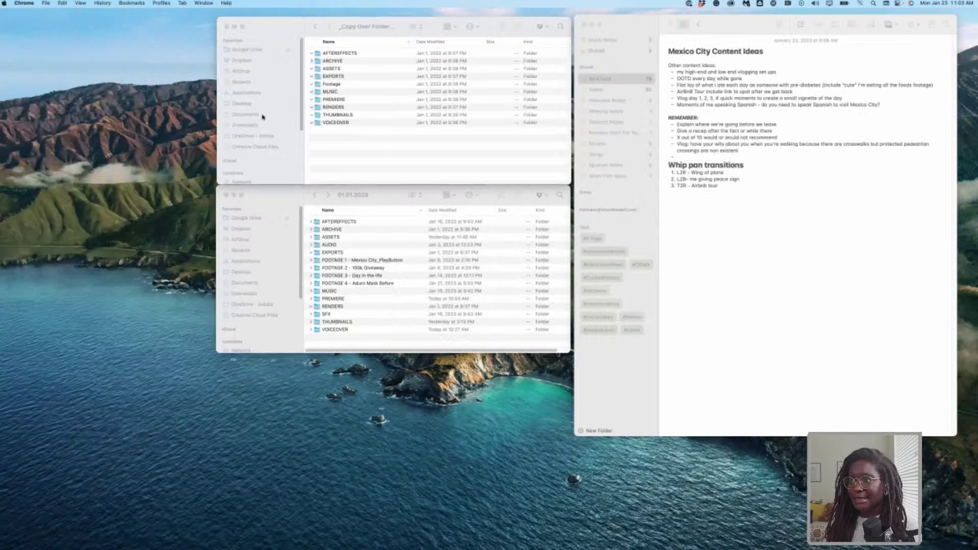
left_click(436, 170)
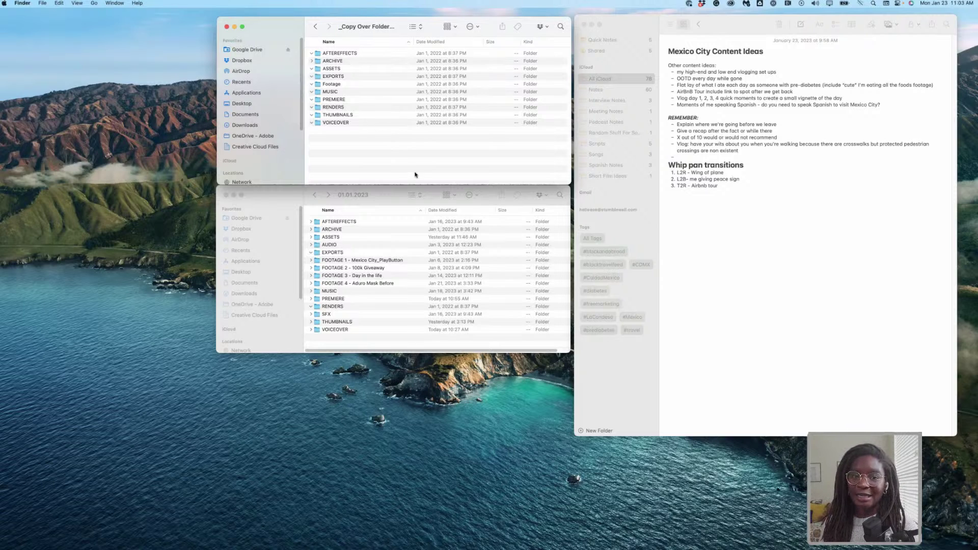
left_click(243, 28)
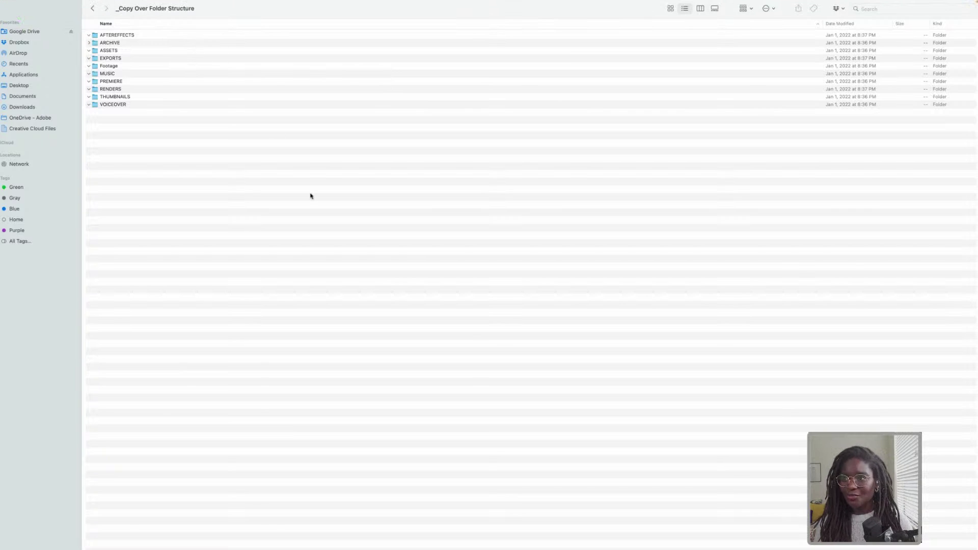
key("super+equal")
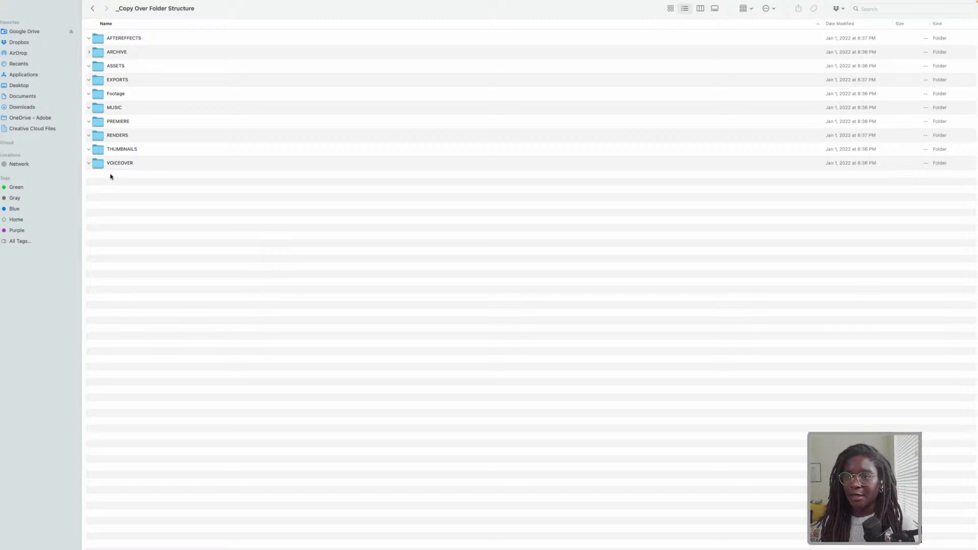
mouse_move(22, 10)
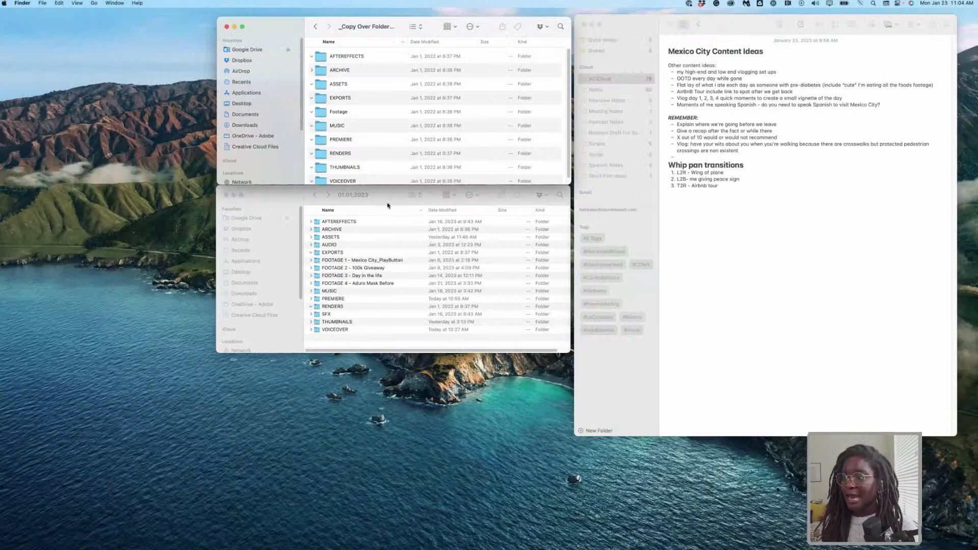
Step: Examine the subfolders of the 01.01.2023 vlog folder in full screen with larger icons
left_click_drag(367, 191, 363, 201)
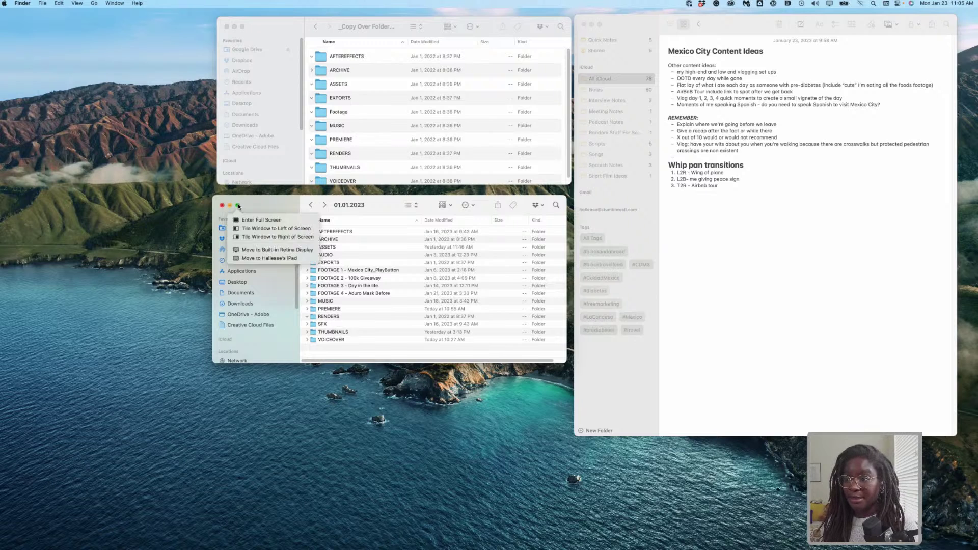
left_click(239, 206)
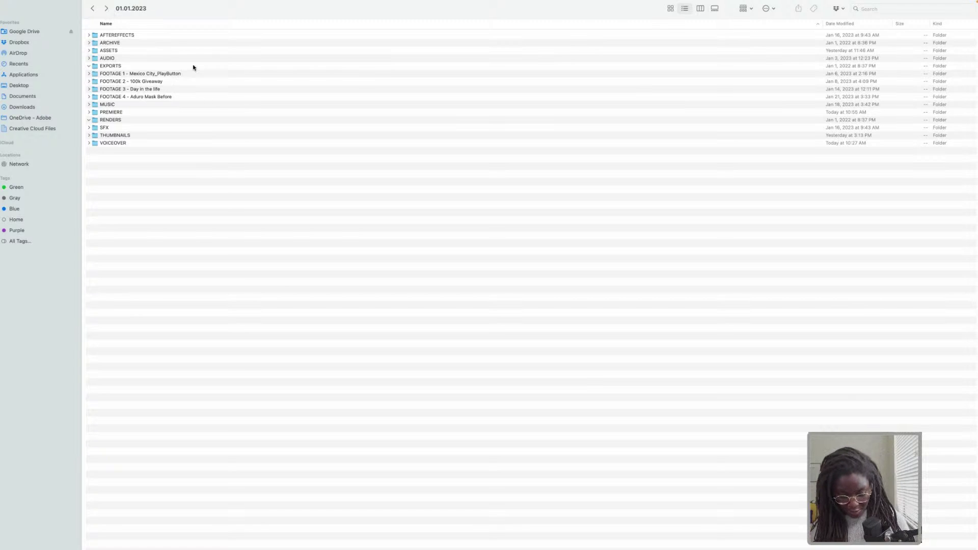
key("super+equal")
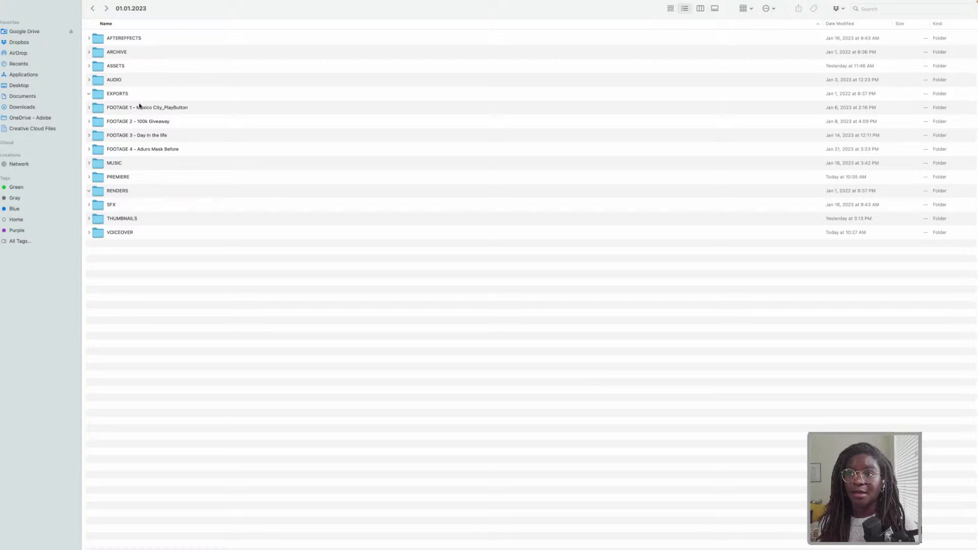
mouse_move(21, 19)
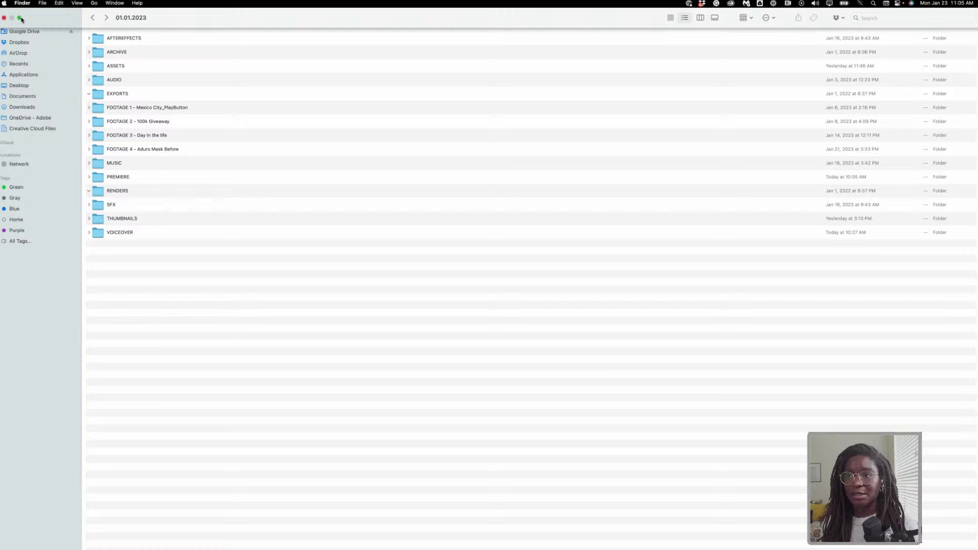
left_click(35, 30)
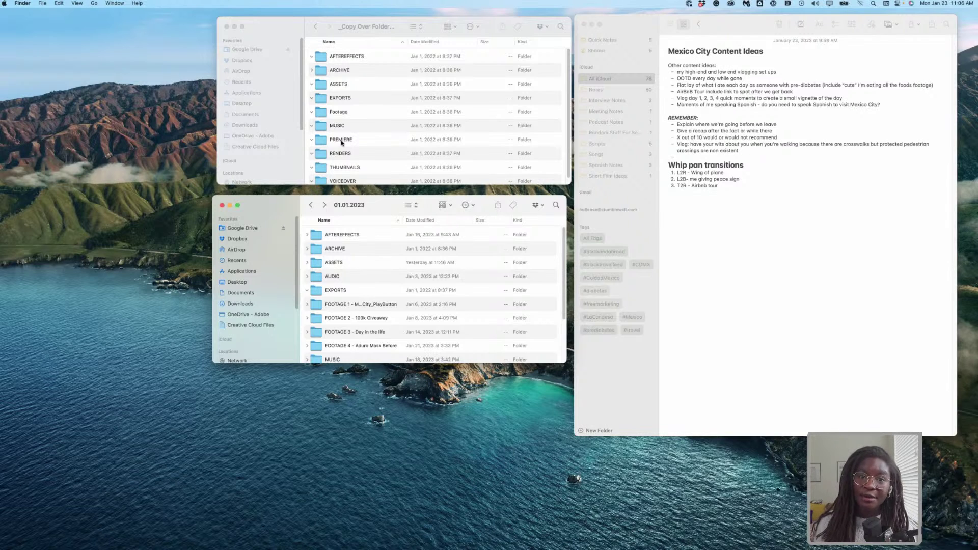
Step: Copy the Rename Premiere_2023B.prproj template from the _Copy Over Premiere folder in _Assets
left_click(316, 28)
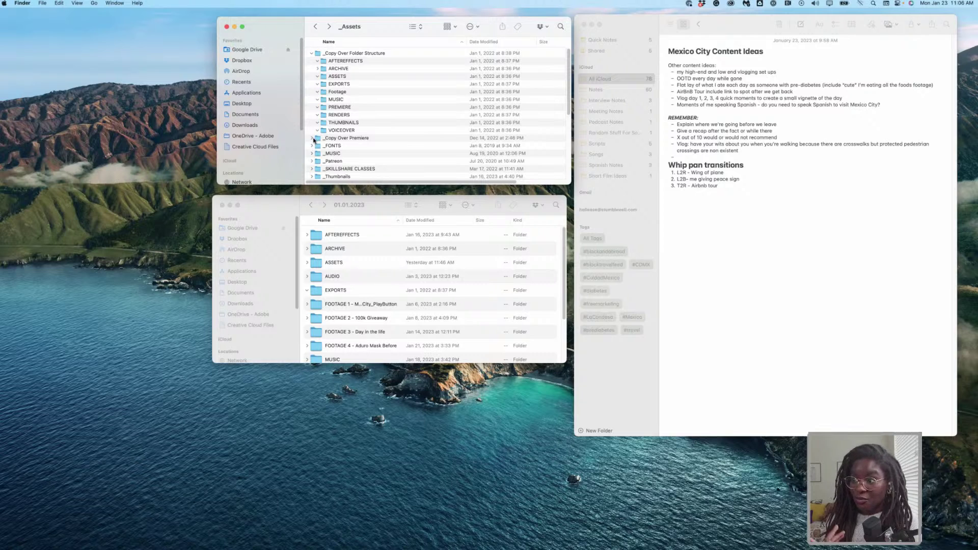
left_click(309, 54)
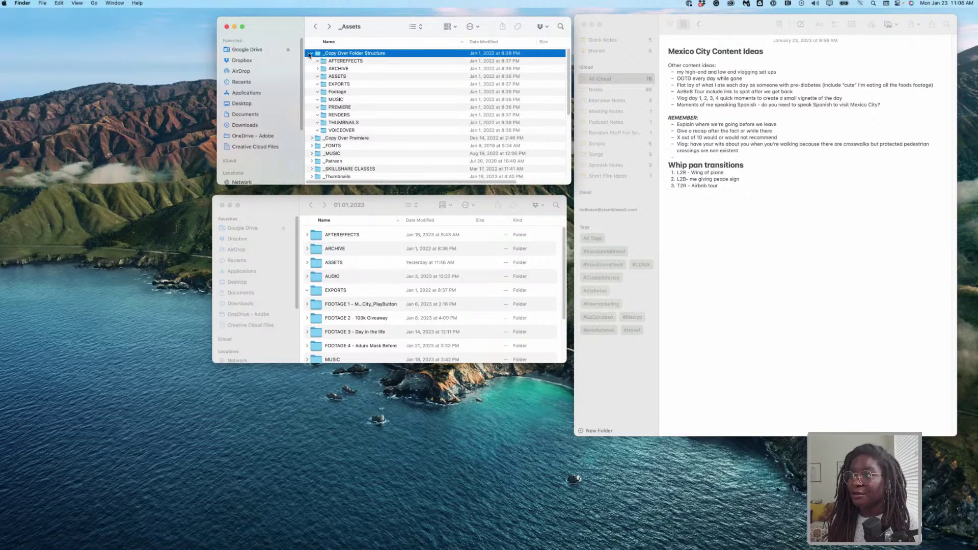
left_click(310, 54)
left_click(242, 26)
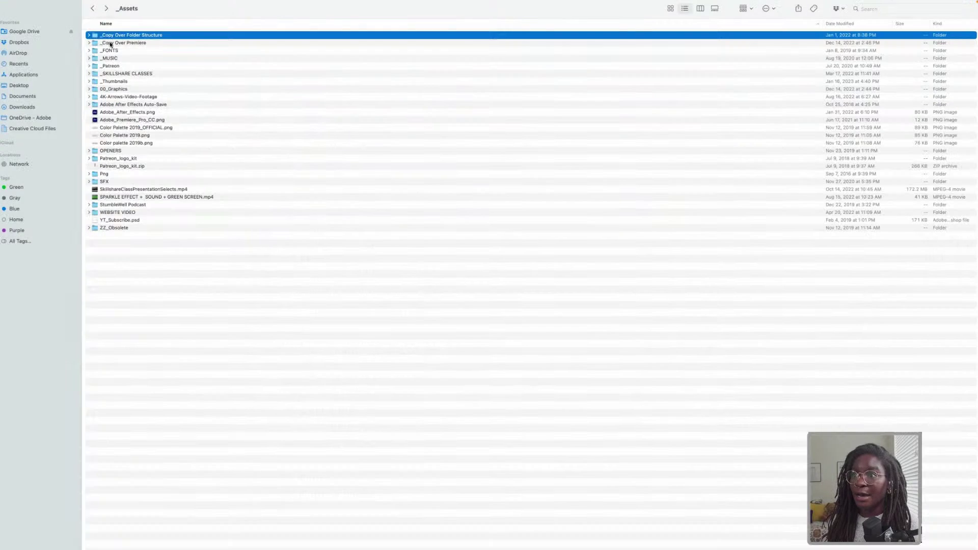
double_click(109, 43)
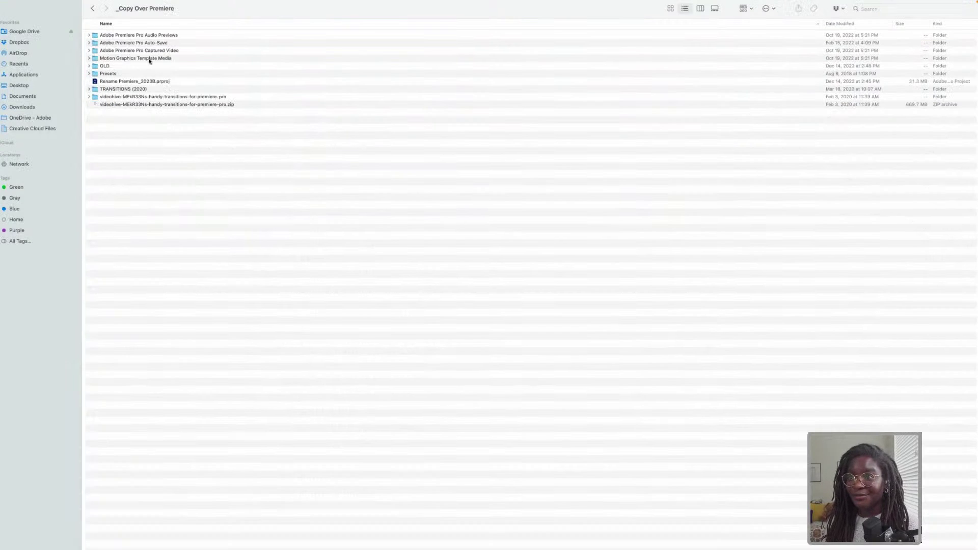
left_click(152, 82)
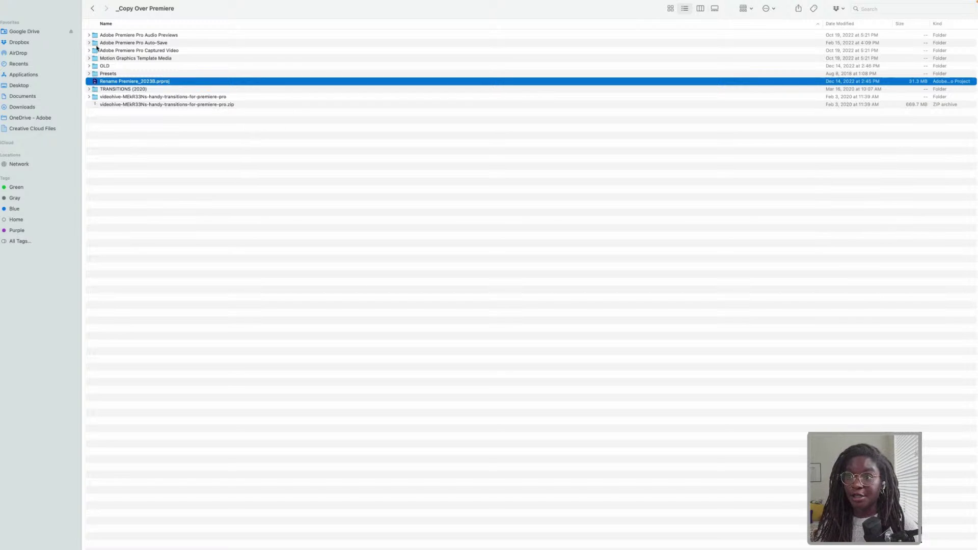
mouse_move(7, 4)
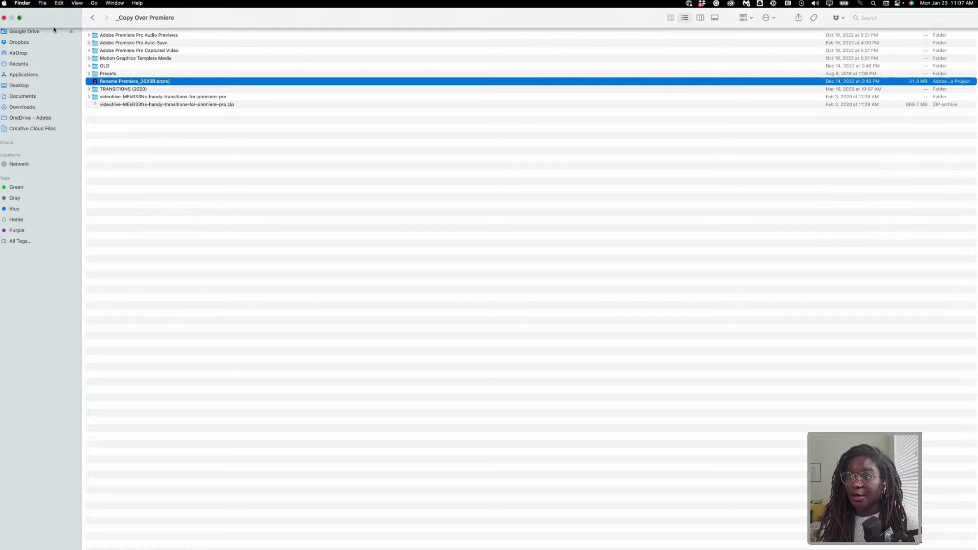
key("ctrl+Left")
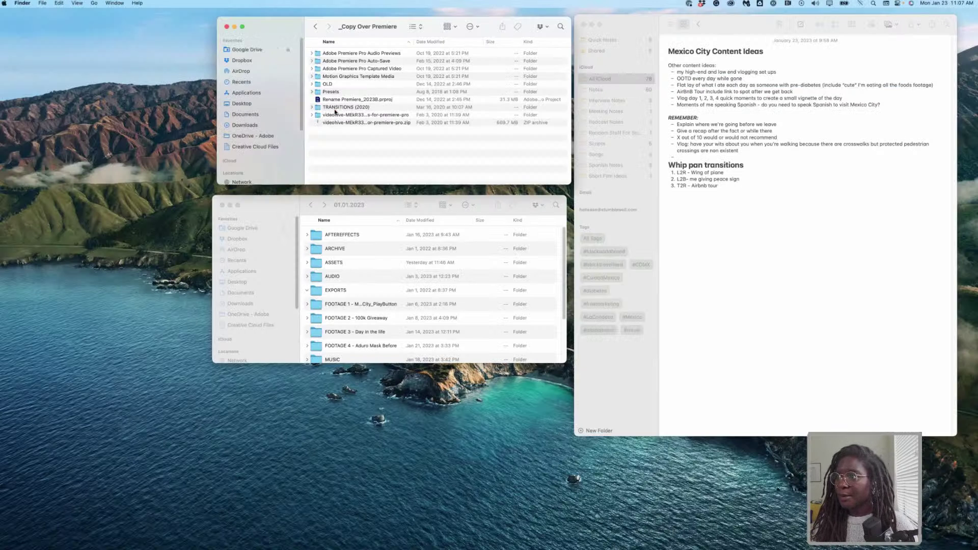
Step: Create a folder named 02.01.2023 in _VLOGS and paste the copied Premiere project into it
left_click(310, 204)
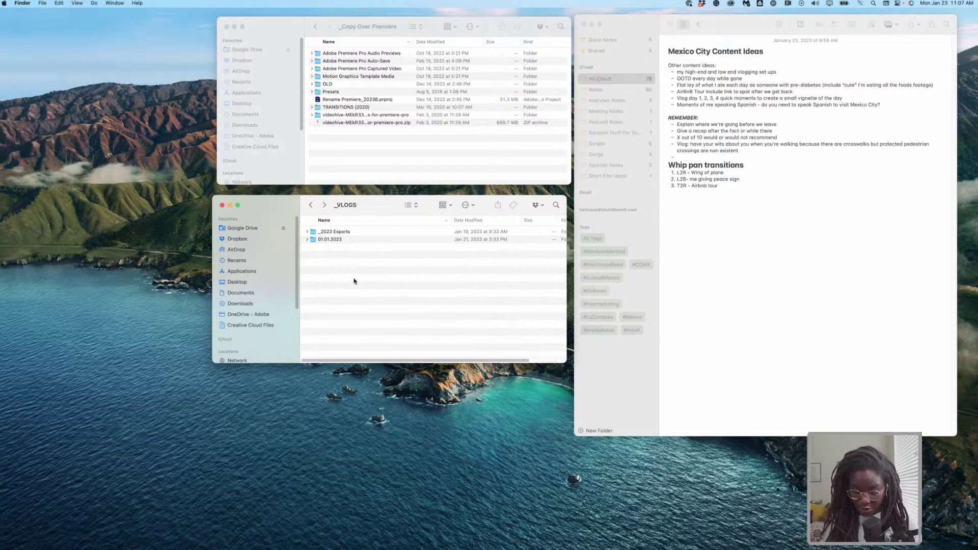
key("super+shift+n")
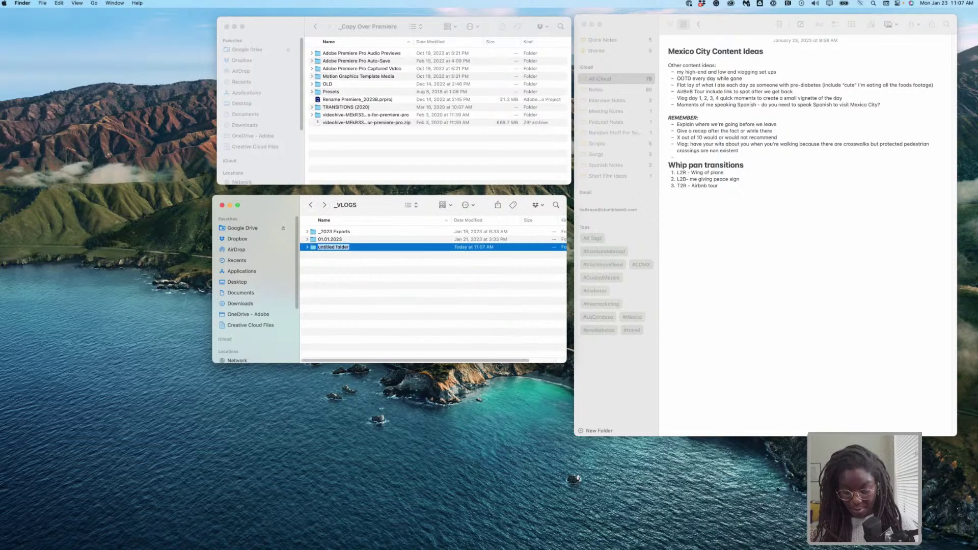
type("02")
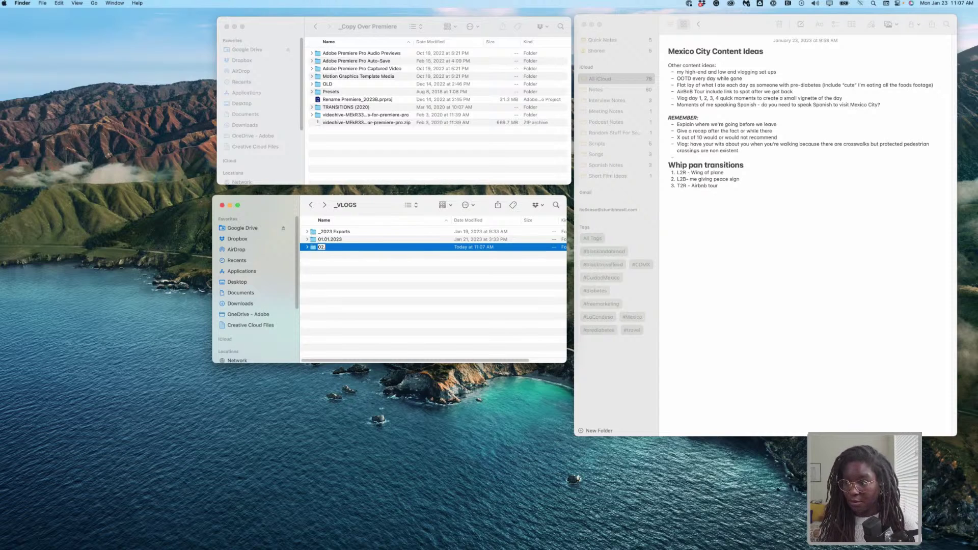
type(".01.2023")
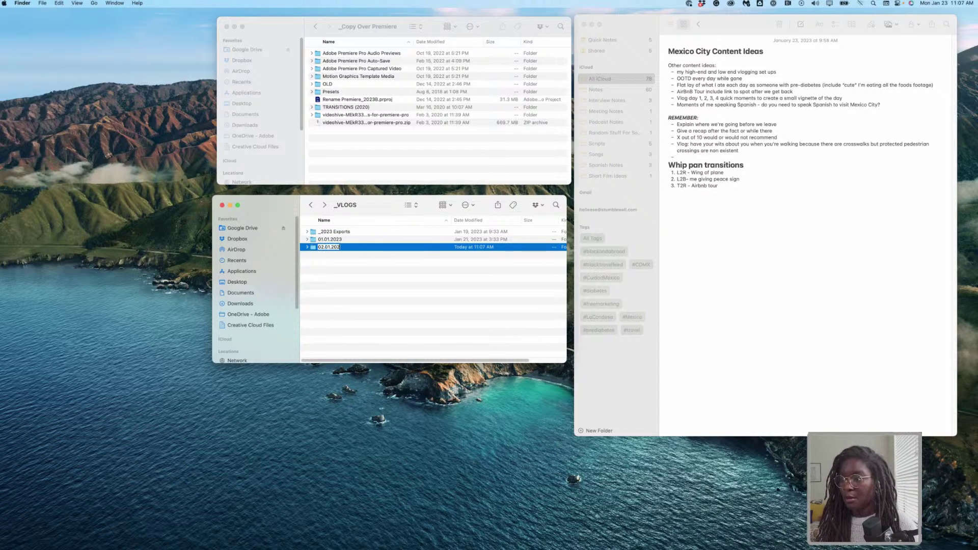
key("Return")
double_click(314, 248)
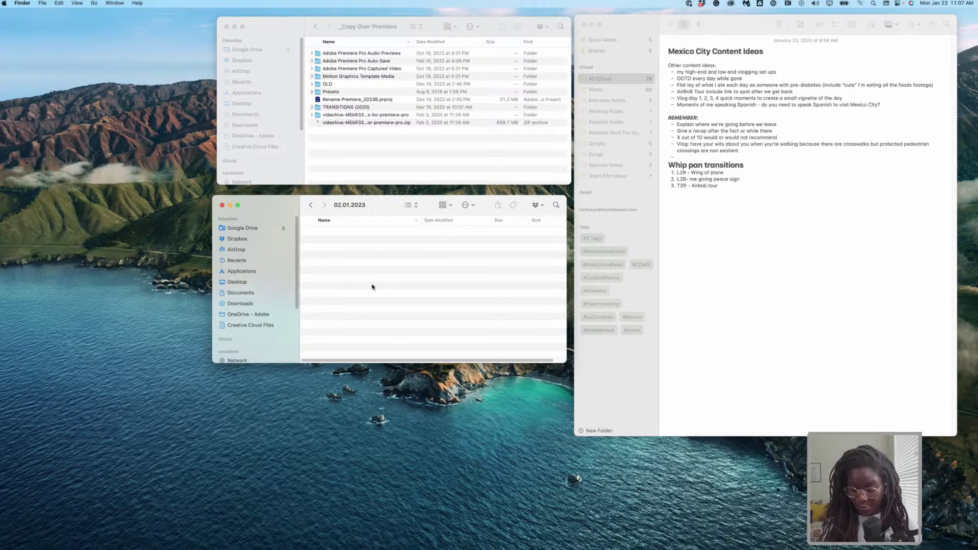
key("cmd+v")
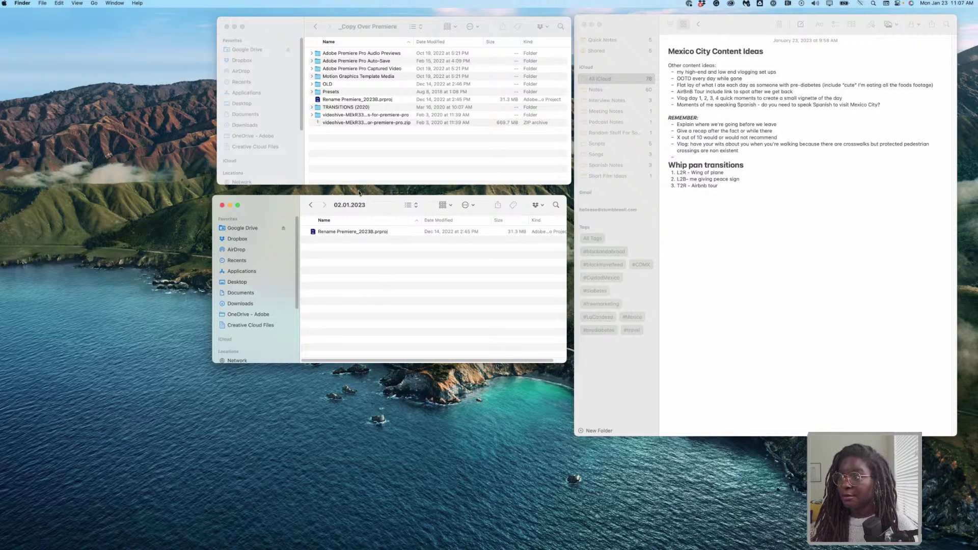
Step: Copy all folders from _Copy Over Folder Structure in _Assets into the 02.01.2023 folder
left_click(316, 26)
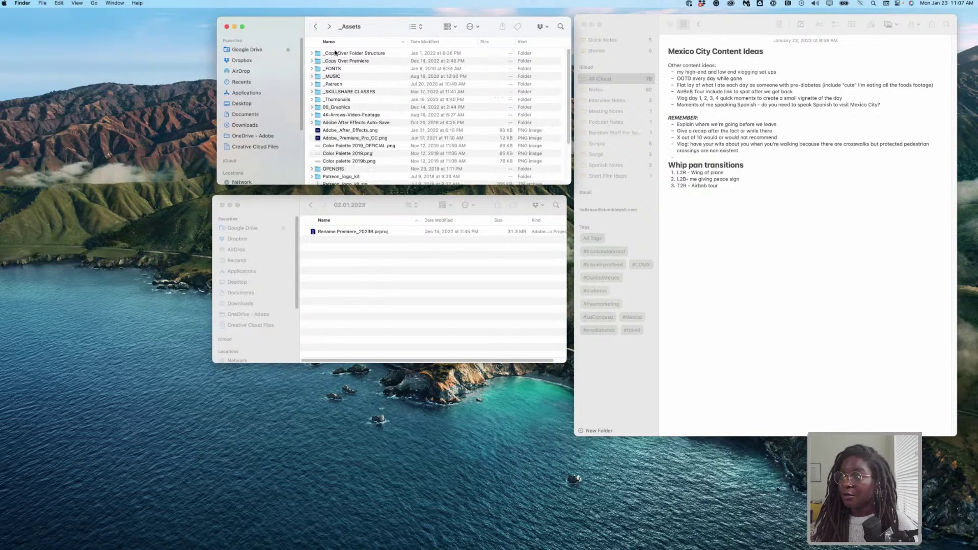
left_click(362, 54)
double_click(363, 56)
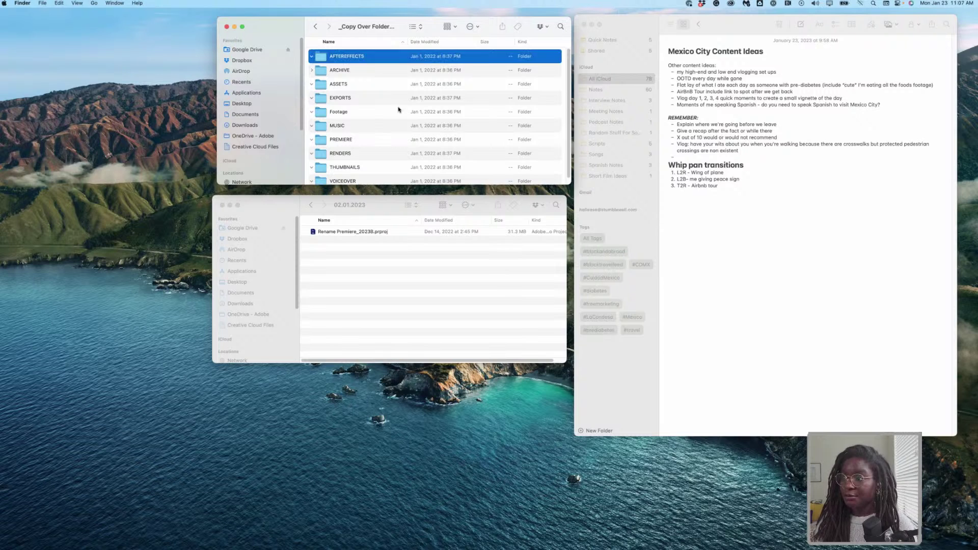
scroll(392, 132, "down", 1)
key("cmd+a")
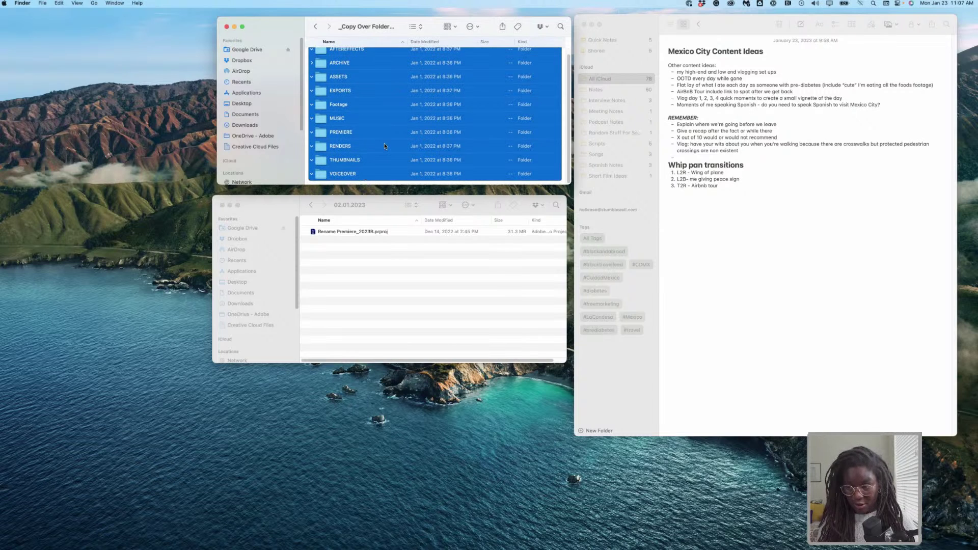
key("super+c")
left_click(380, 266)
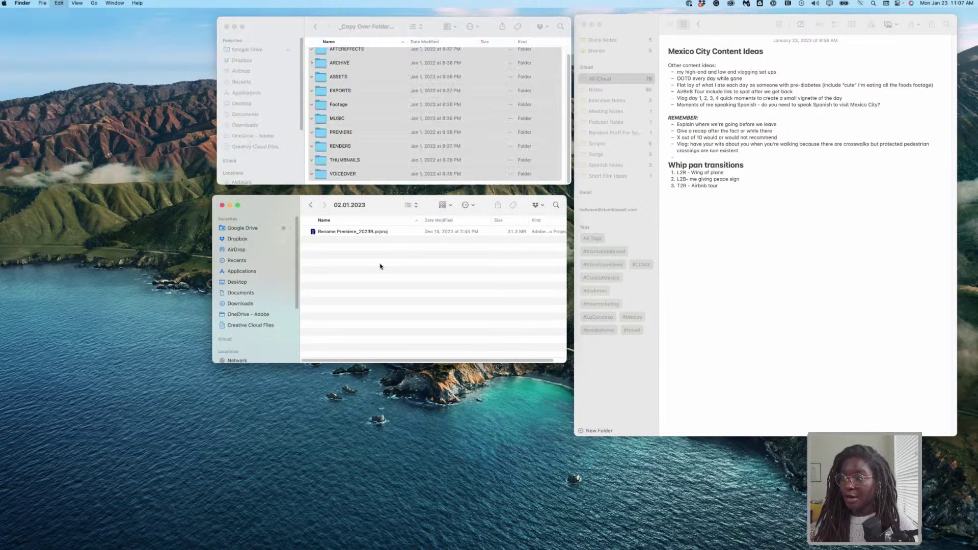
key("super+v")
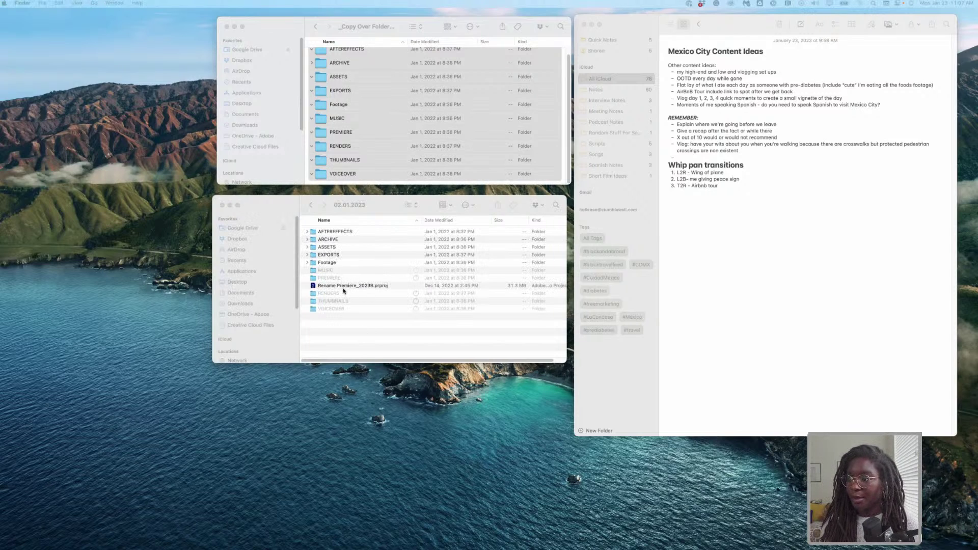
Step: Move Rename Premiere_2023B.prproj into the PREMIERE folder of 02.01.2023 and rename it CDMX_Bootcamp.prproj
left_click(333, 287)
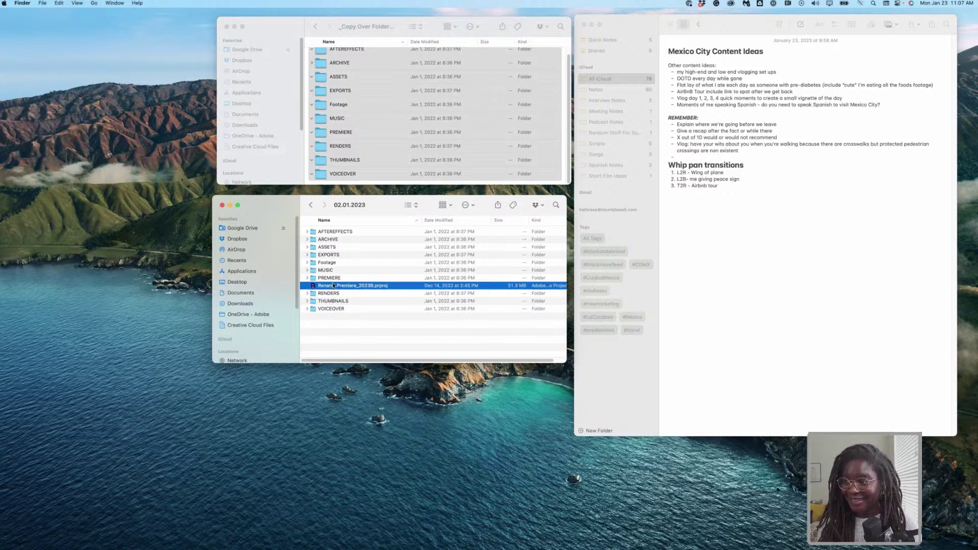
left_click_drag(333, 286, 309, 279)
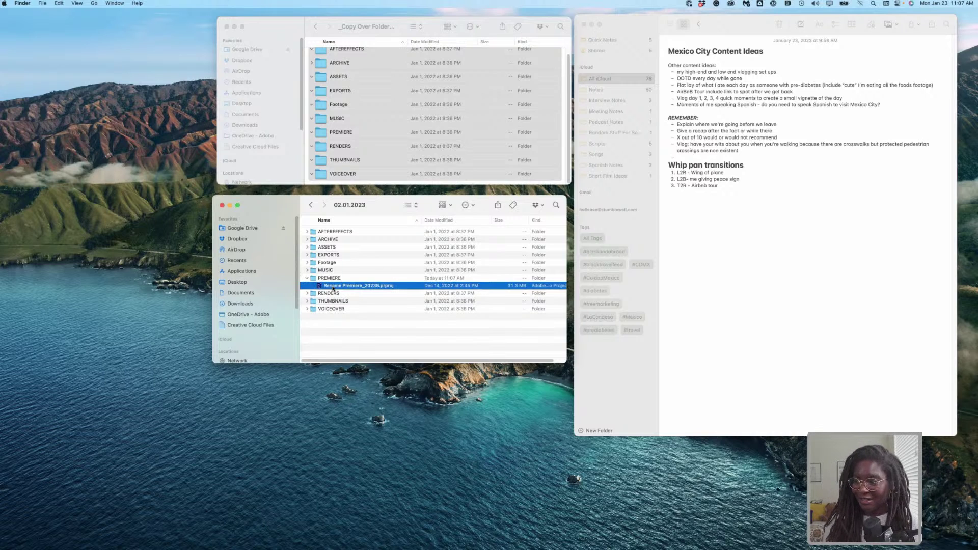
left_click(332, 286)
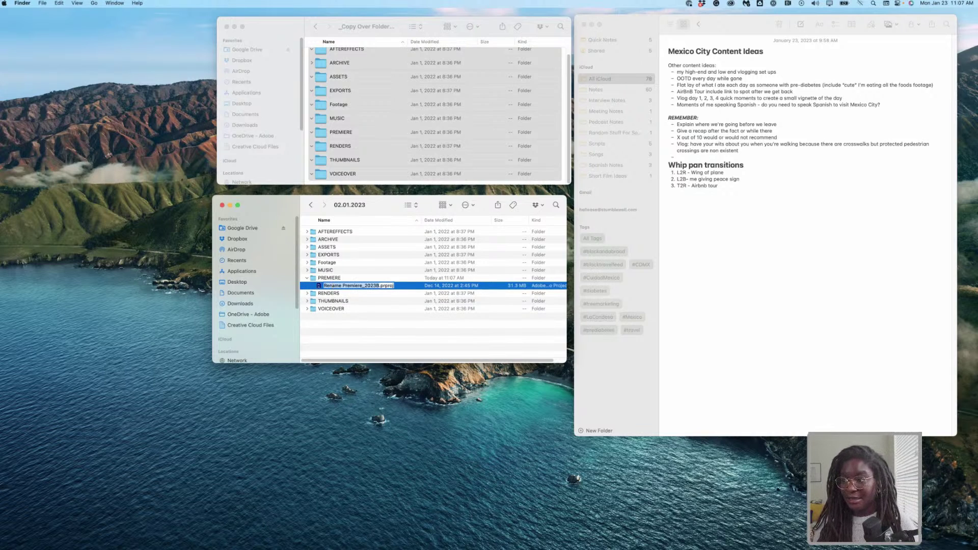
type("CDMX_")
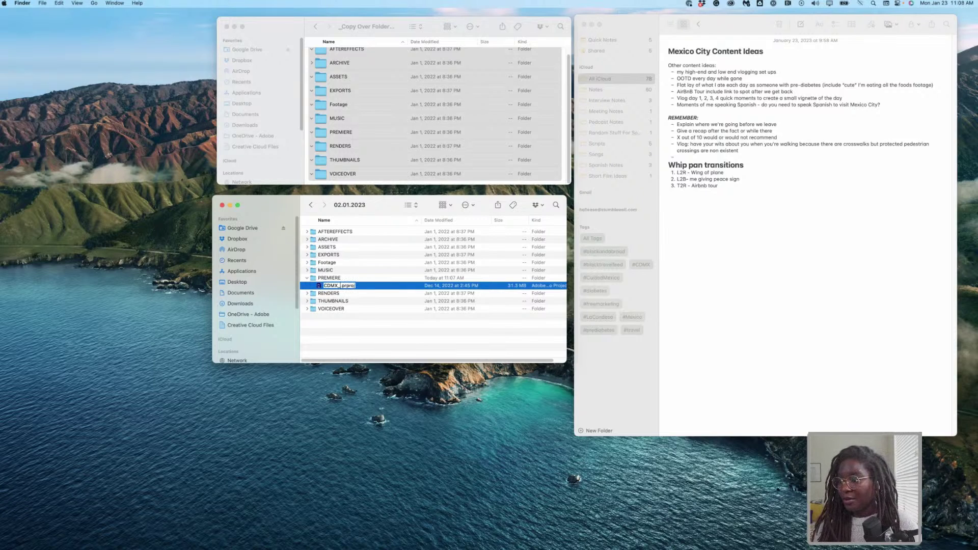
type("Bo")
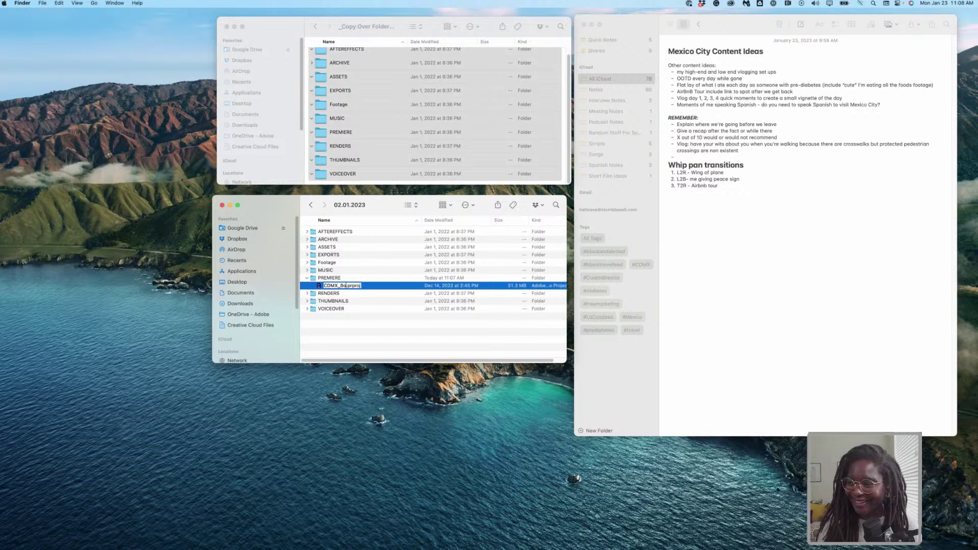
type("otcamp")
key("Return")
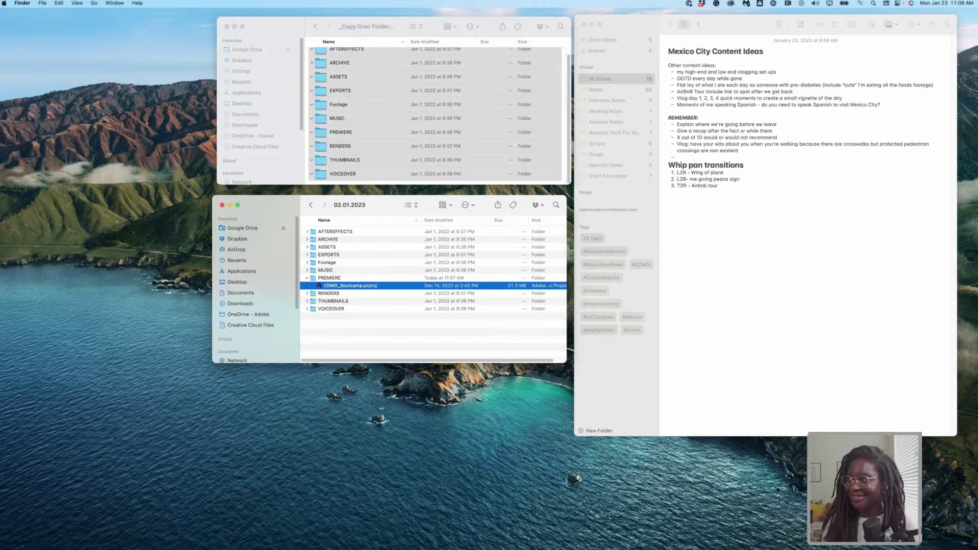
left_click(353, 320)
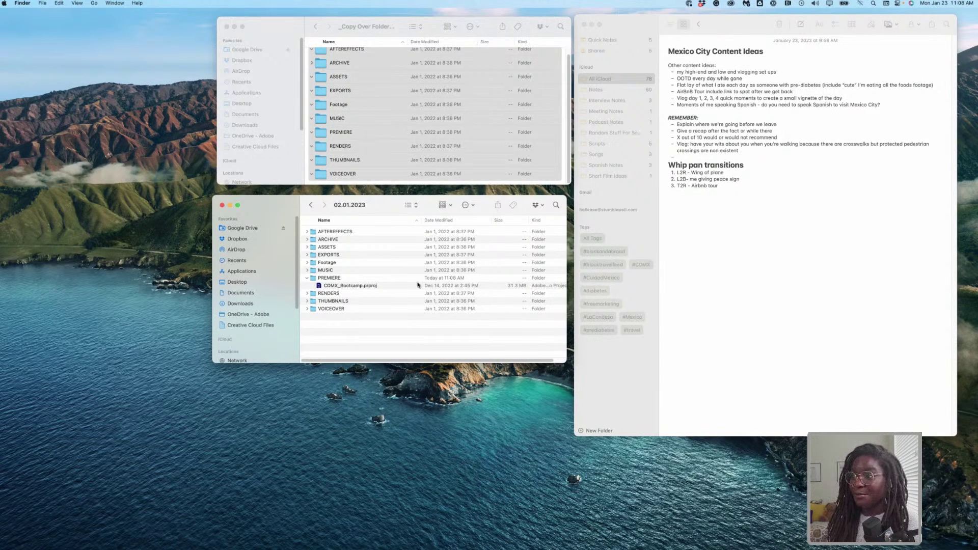
Step: Switch to the Mexico City Content Ideas note in Notes and enlarge its window
left_click(340, 265)
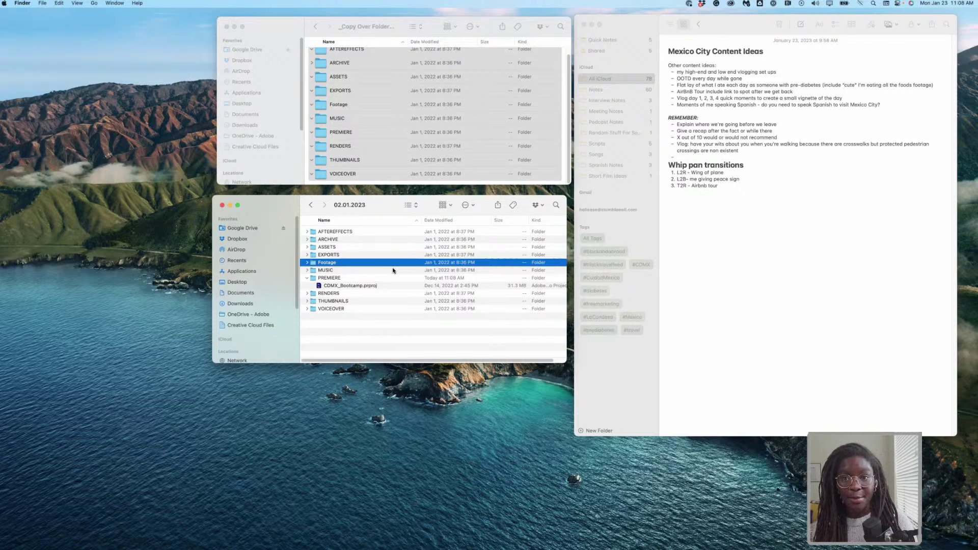
left_click(815, 242)
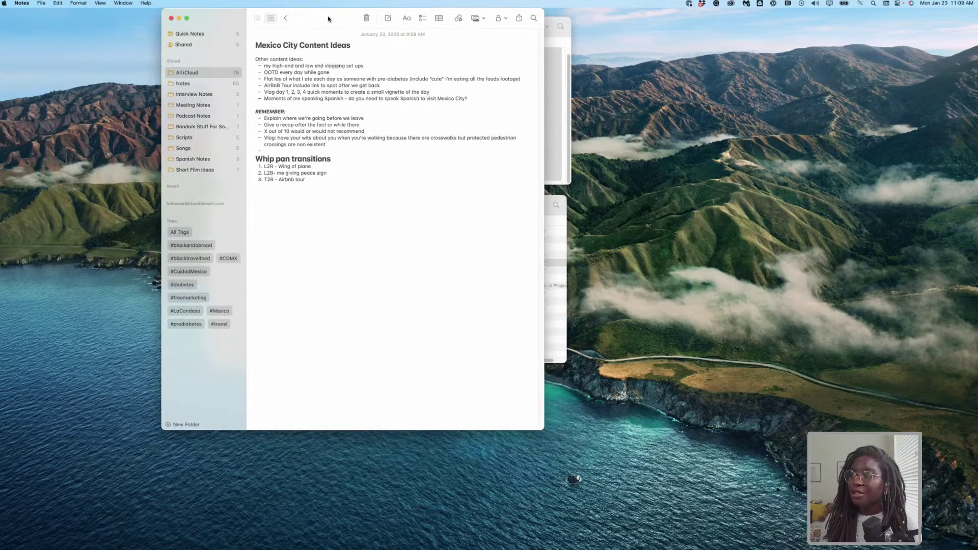
left_click_drag(555, 428, 693, 485)
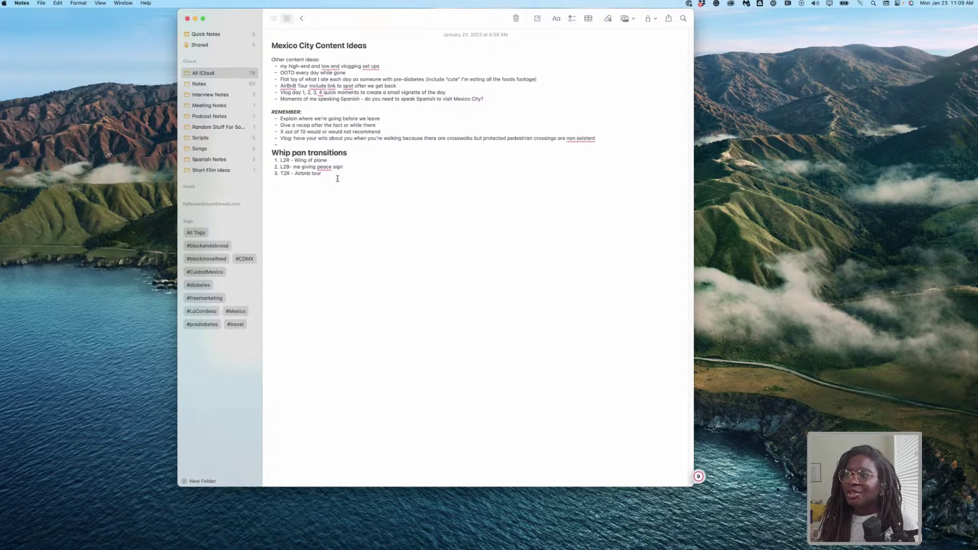
Step: Format all the text below the title of the Mexico City Content Ideas note with the Heading style
left_click_drag(339, 174, 275, 117)
left_click_drag(252, 60, 252, 60)
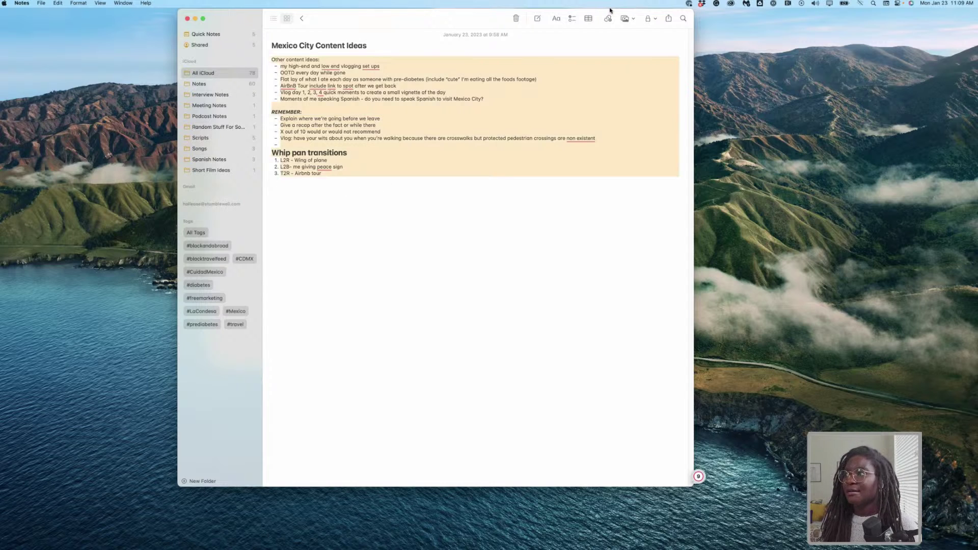
left_click(556, 18)
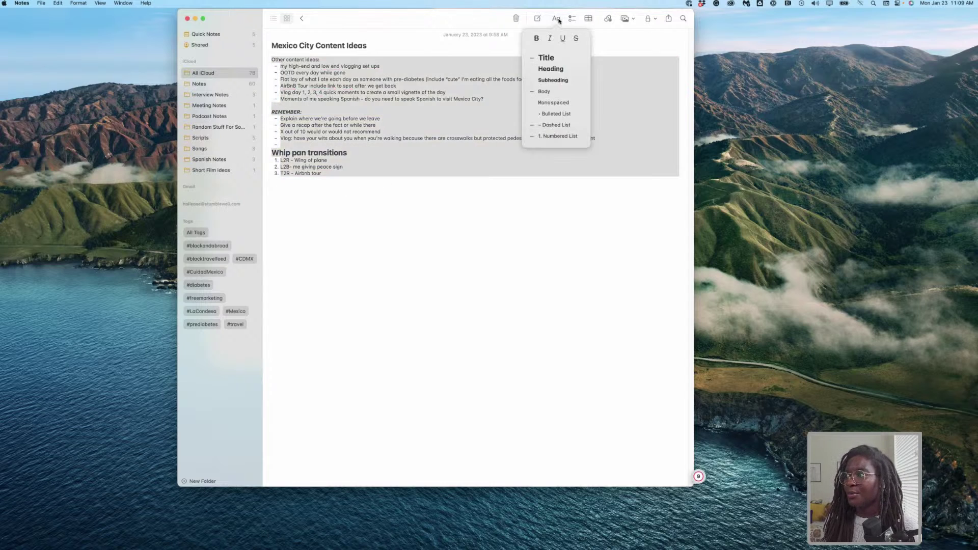
left_click(571, 72)
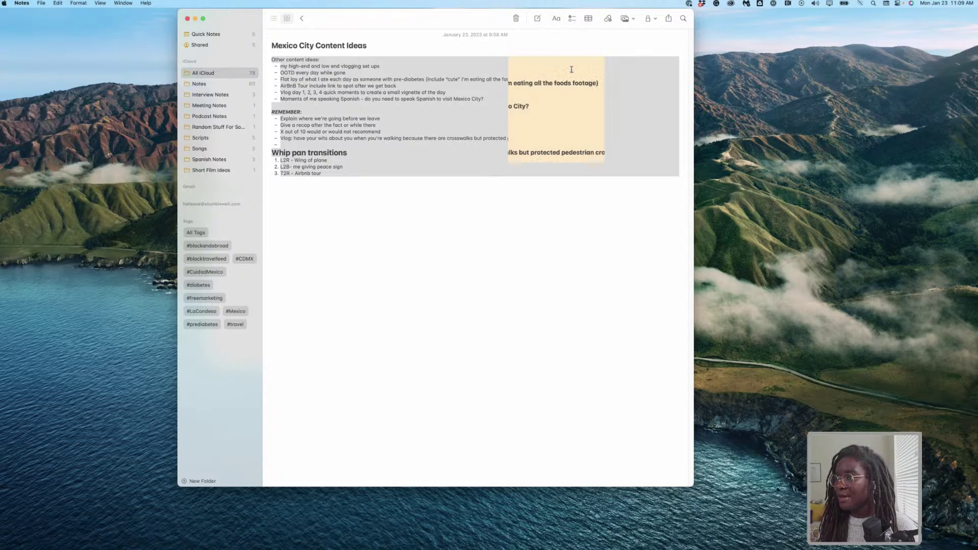
left_click(440, 229)
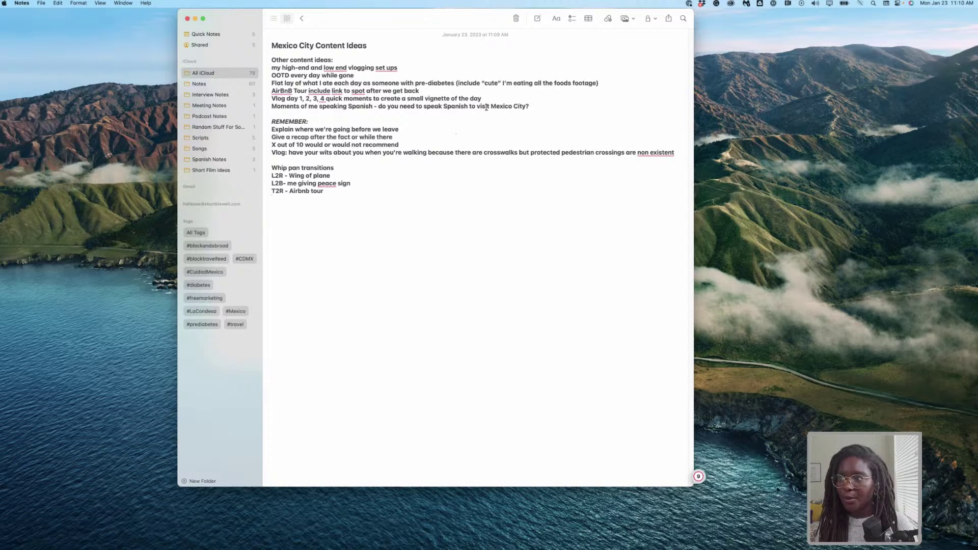
Step: Review the content ideas one line at a time, from the vlogging set ups to the moments of speaking Spanish
triple_click(403, 67)
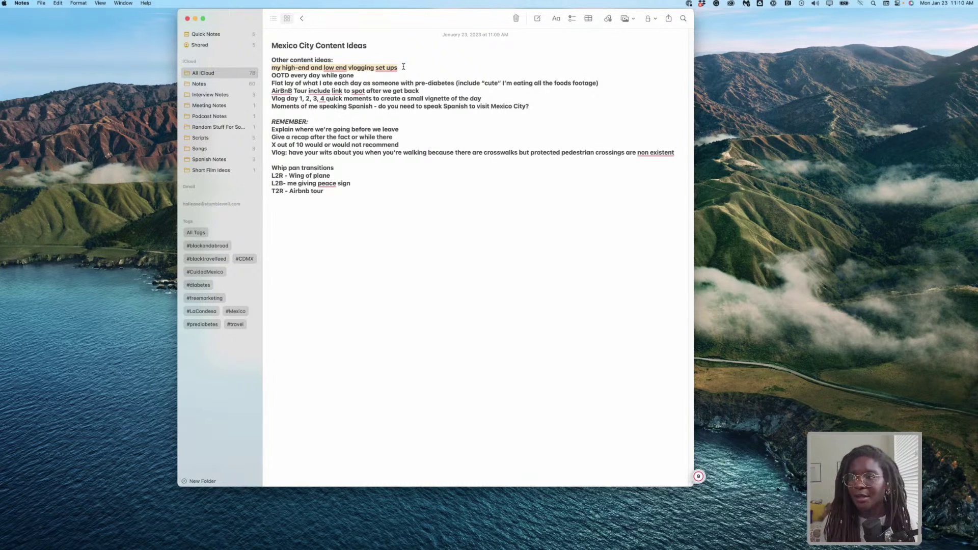
left_click(349, 76)
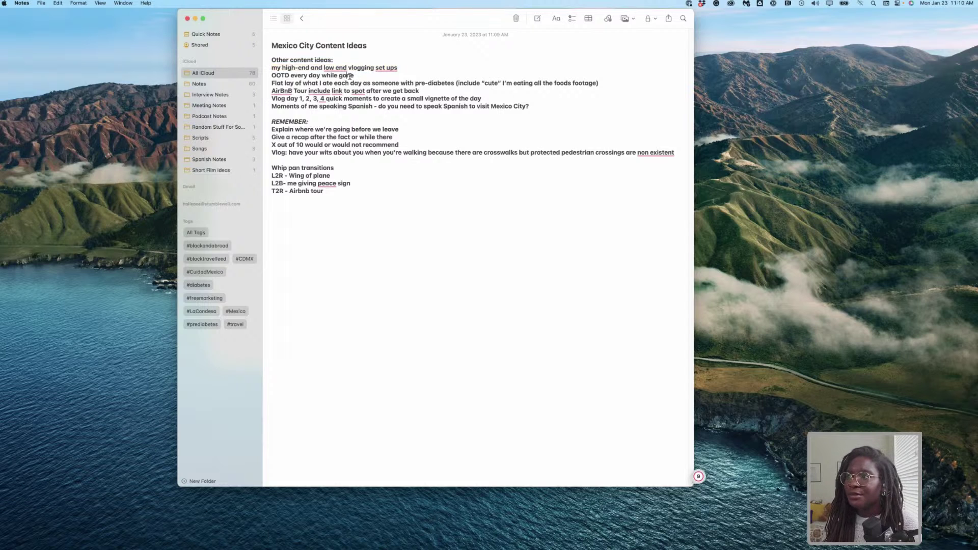
triple_click(297, 75)
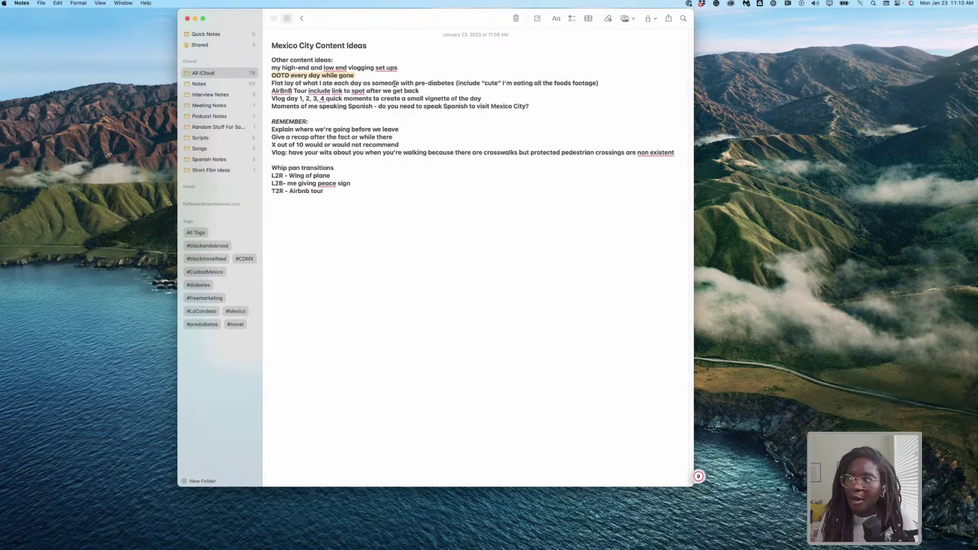
left_click(268, 84)
left_click_drag(313, 85, 460, 84)
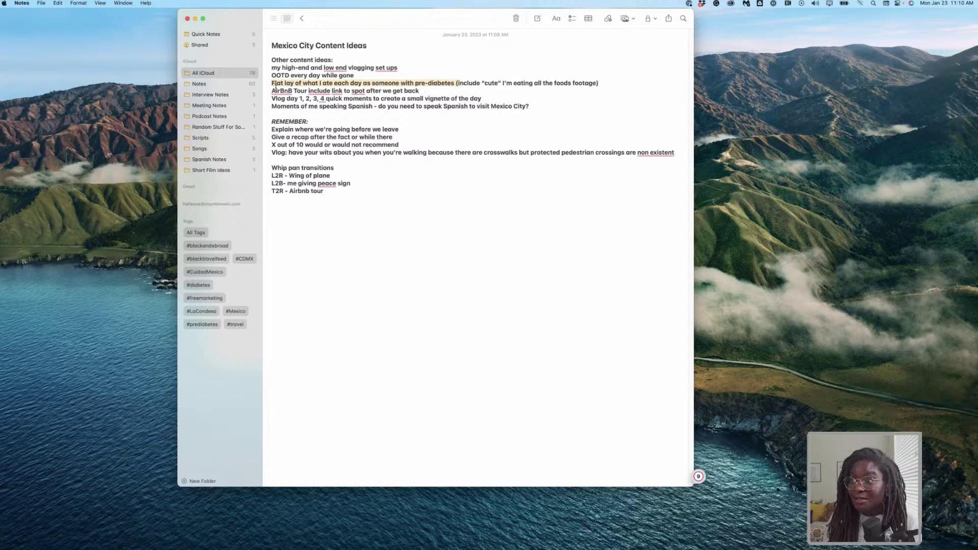
triple_click(275, 90)
double_click(322, 98)
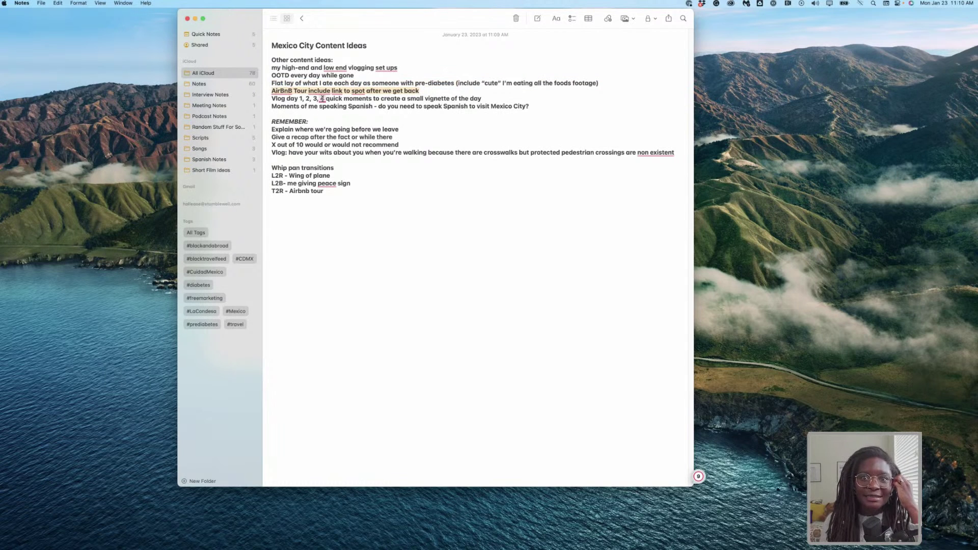
type("4")
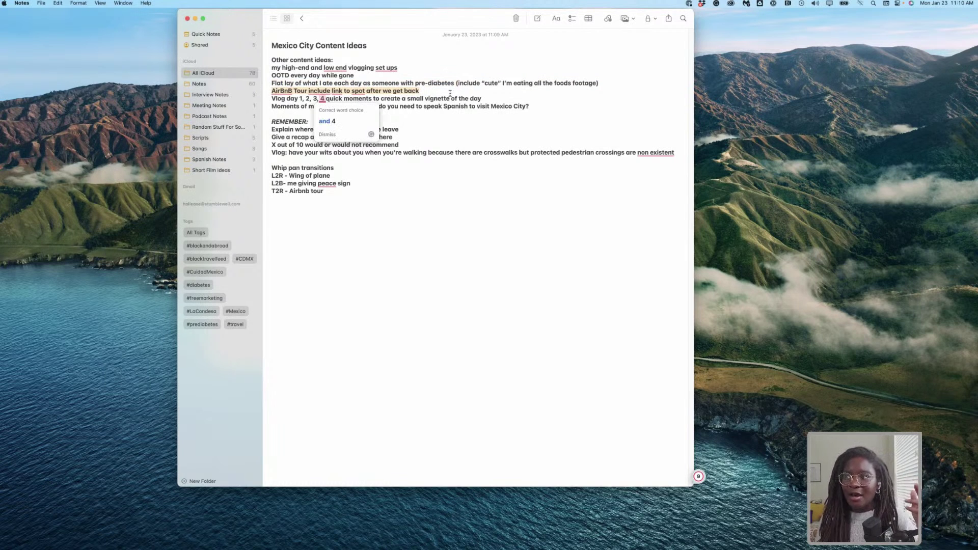
left_click(452, 93)
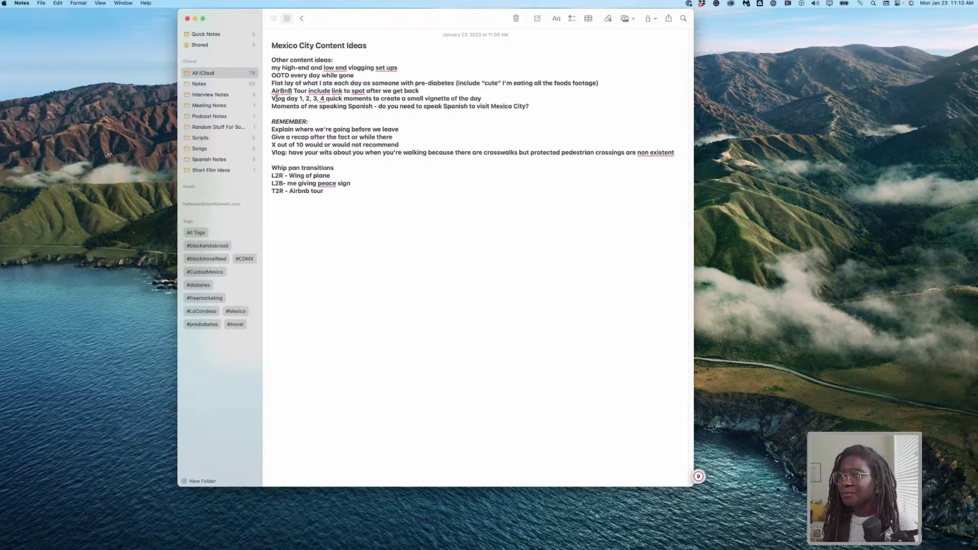
left_click_drag(273, 98, 485, 97)
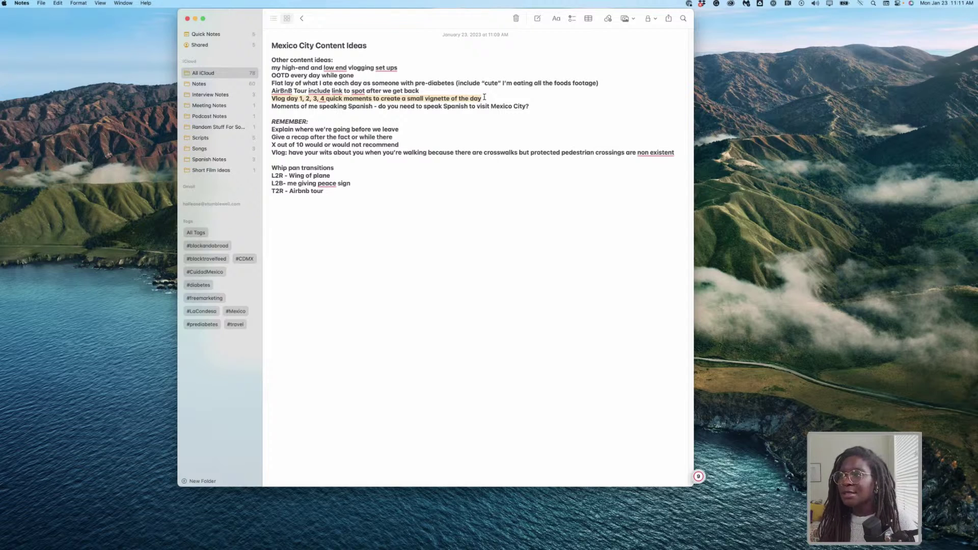
left_click(277, 111)
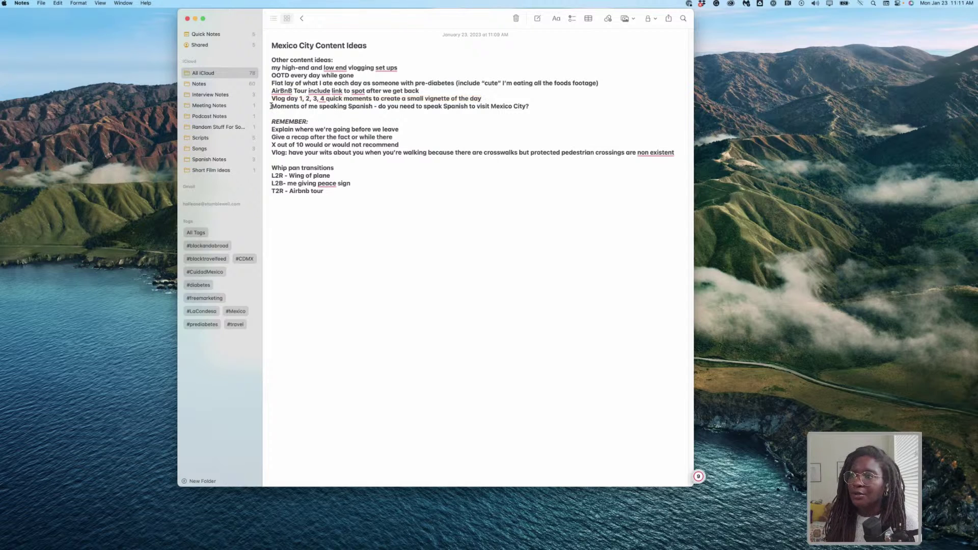
left_click_drag(271, 106, 528, 113)
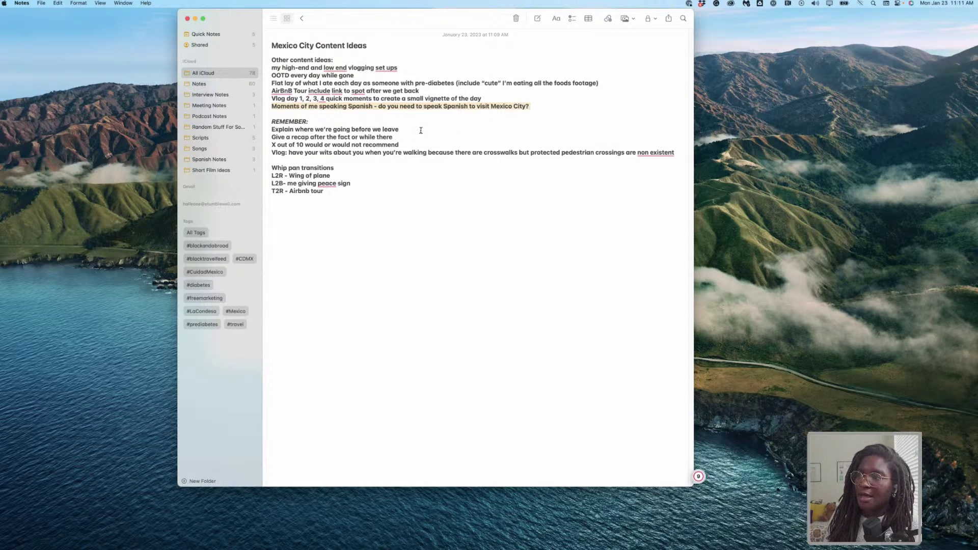
Step: Review the REMEMBER reminders about explaining and recapping each outing, and the Whip pan transitions section
left_click(314, 134)
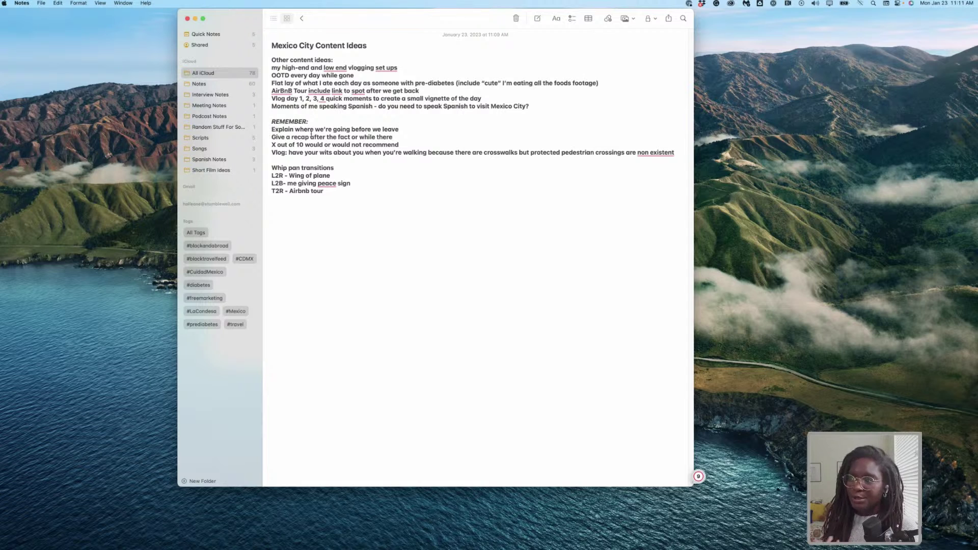
key("shift+Up")
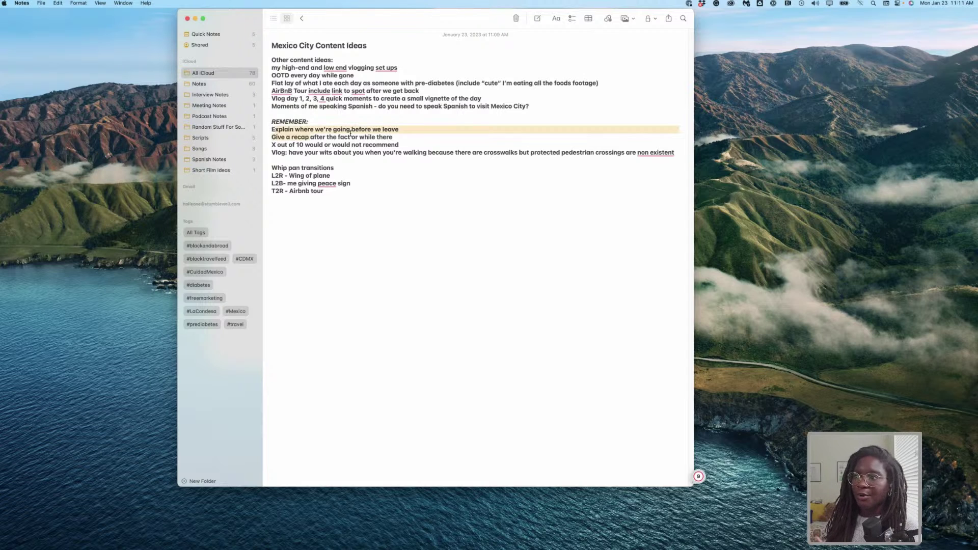
left_click(323, 128)
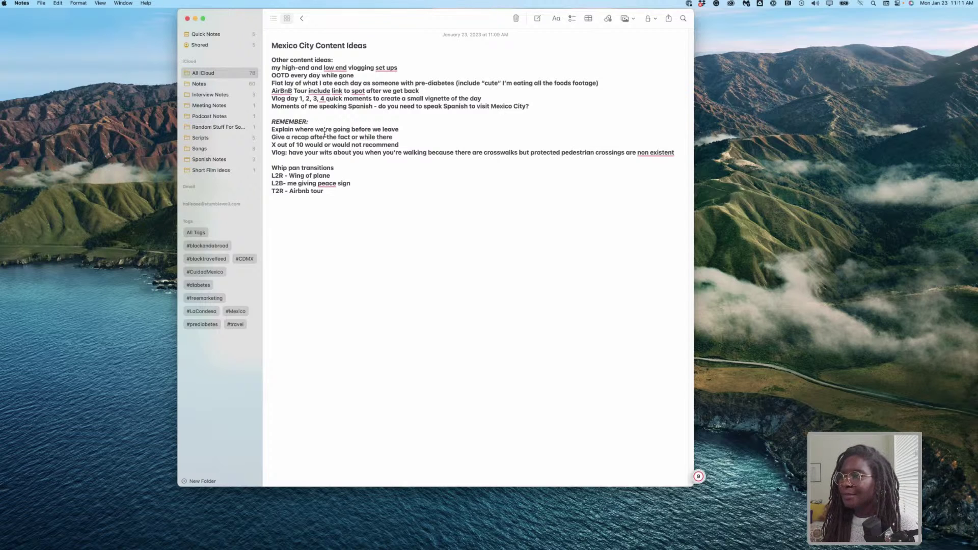
left_click_drag(271, 130, 403, 128)
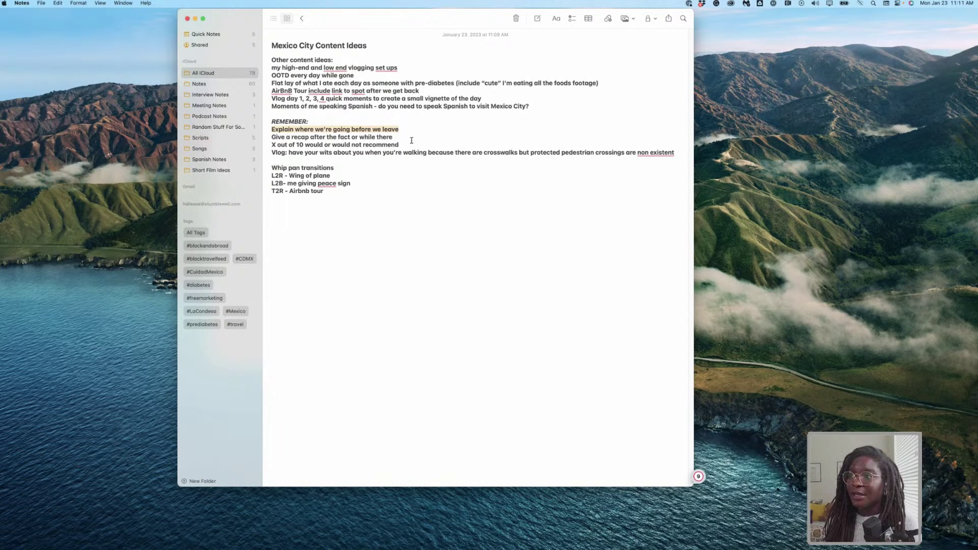
left_click_drag(414, 139, 267, 140)
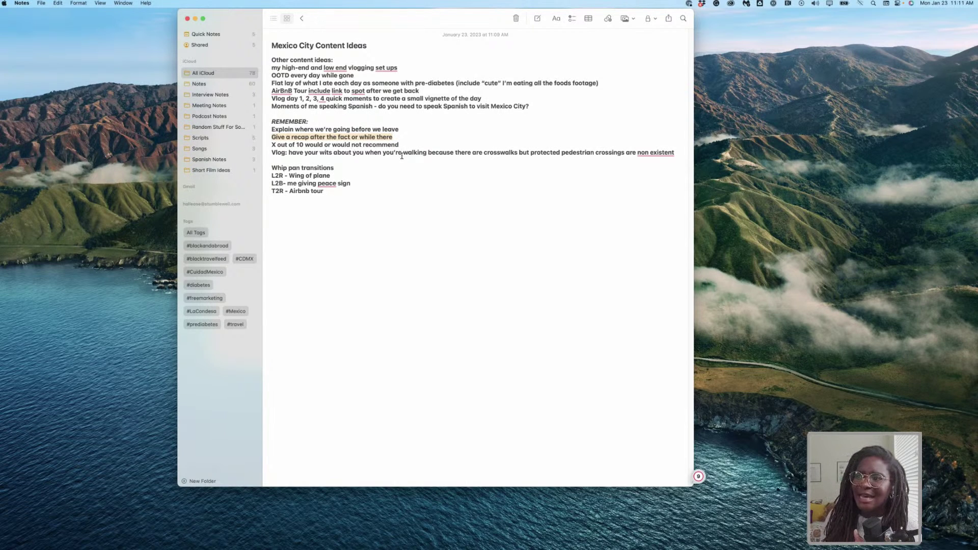
left_click(343, 168)
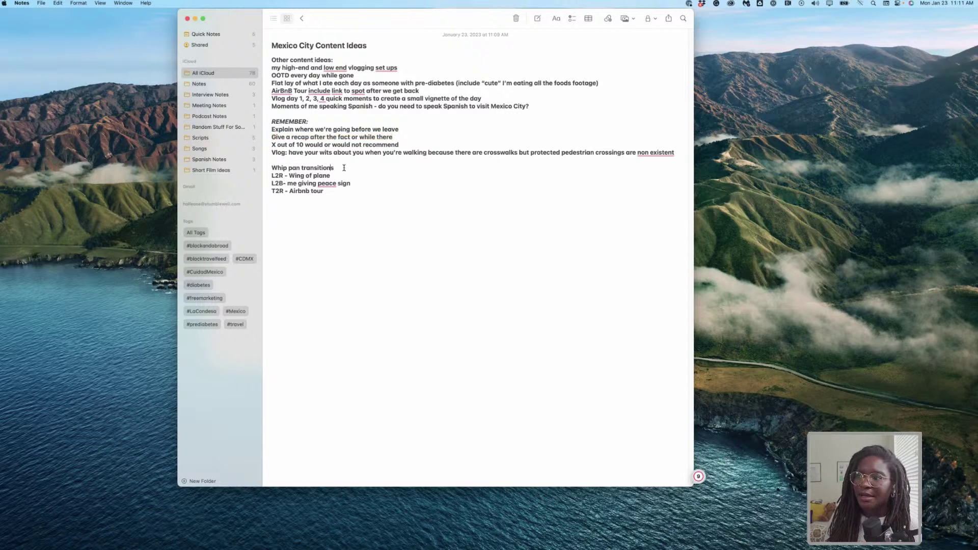
left_click_drag(284, 166, 272, 168)
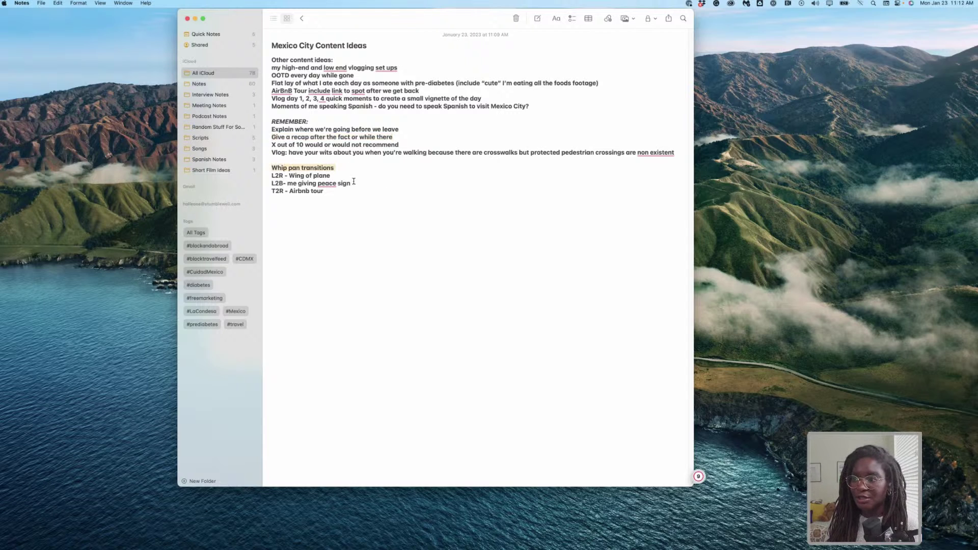
left_click(263, 175)
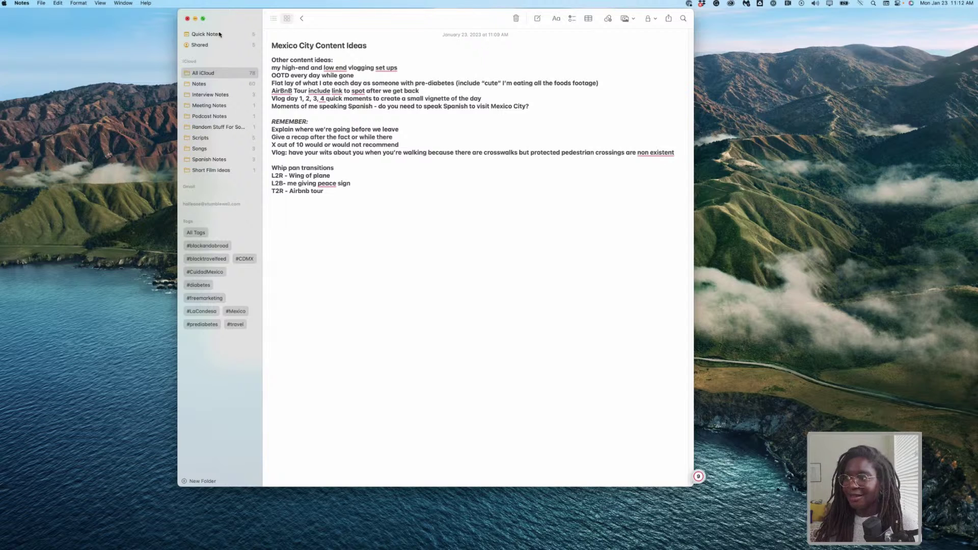
Step: Hide Notes, return to Finder and open CDMX_Bootcamp.prproj from the PREMIERE folder in Premiere Pro
key("super+h")
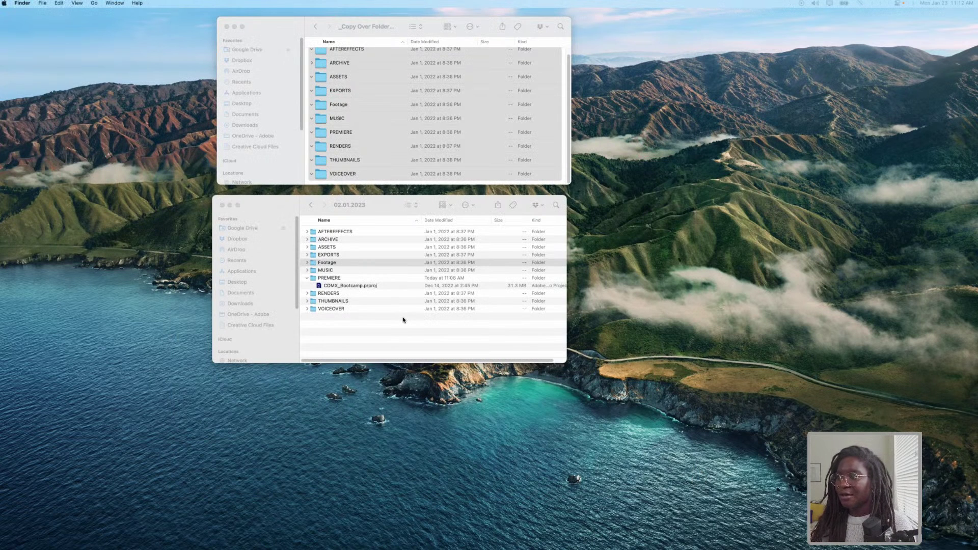
left_click(394, 333)
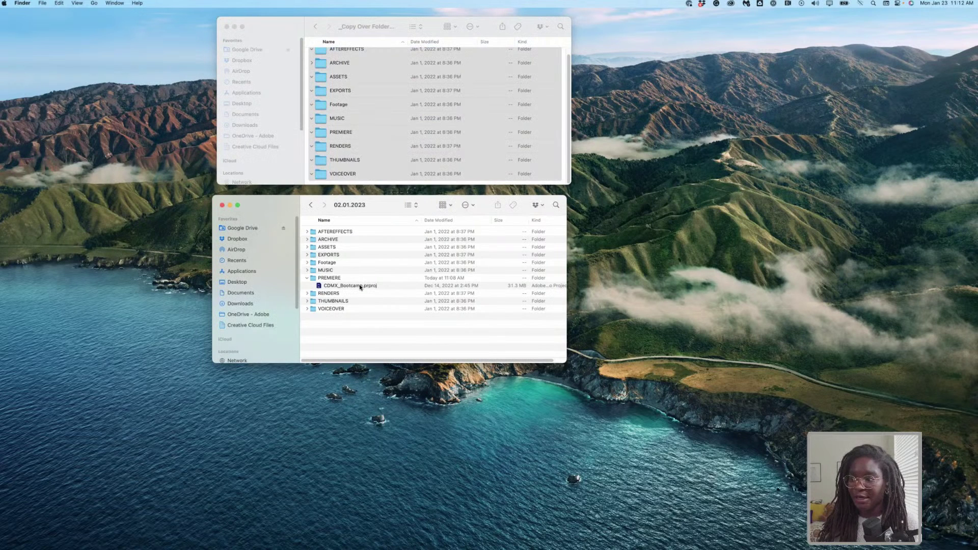
left_click(359, 286)
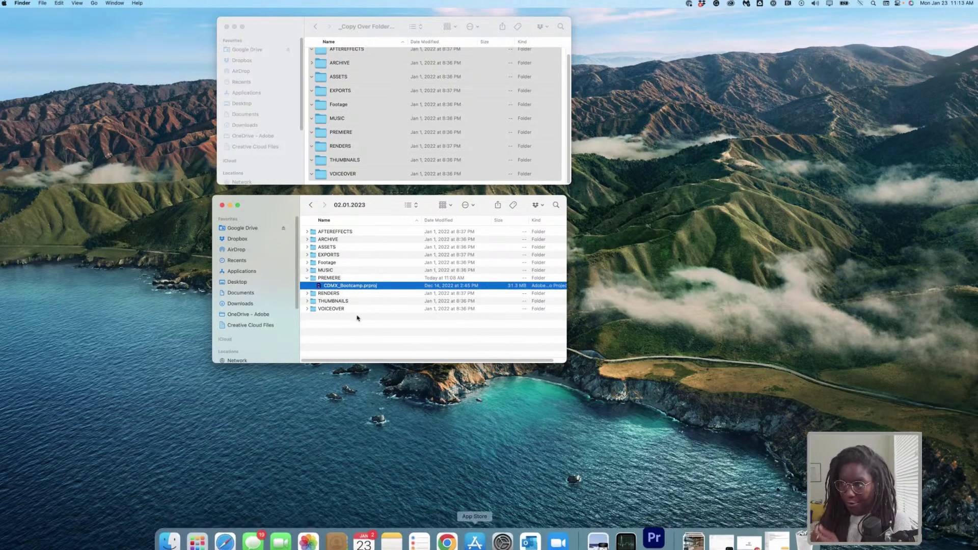
Step: Go back from 02.01.2023 in Finder, open the 01.01.2023 folder and open its FOOTAGE 1 - Mexico City_PlayButton folder
left_click(385, 43)
key("super+a")
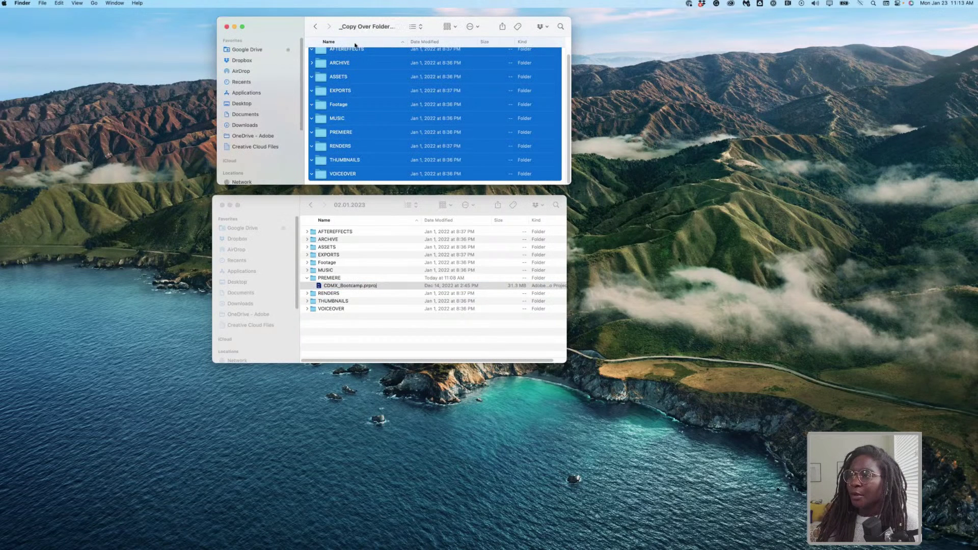
left_click(312, 205)
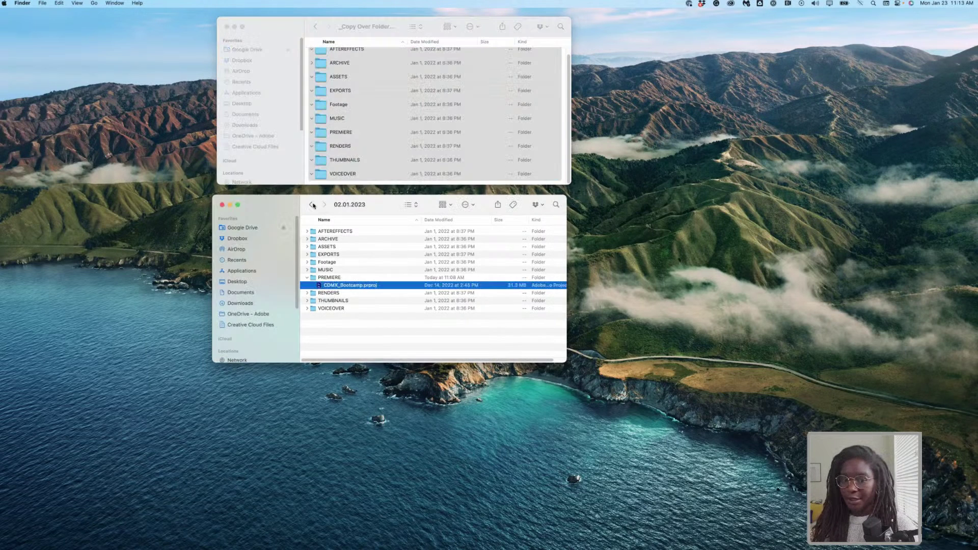
left_click(312, 205)
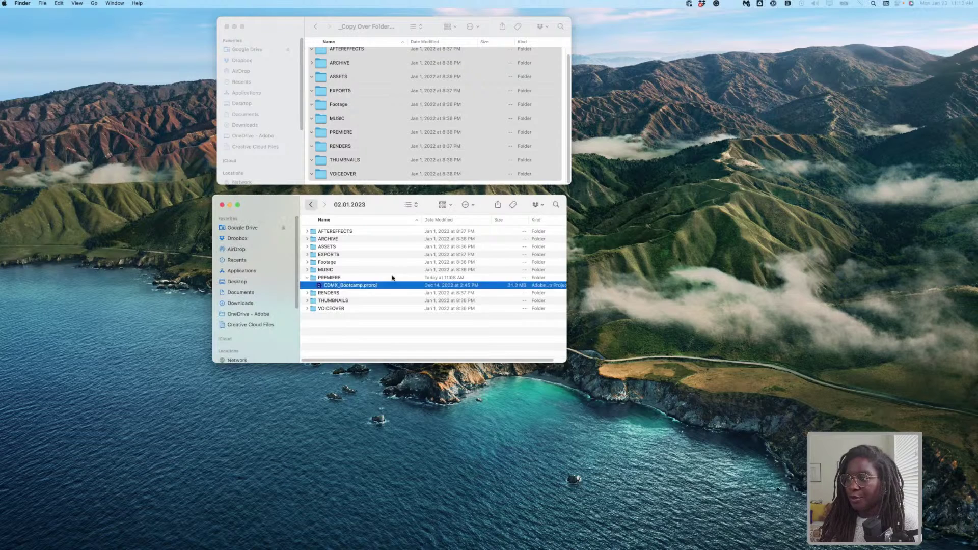
left_click(312, 206)
double_click(349, 239)
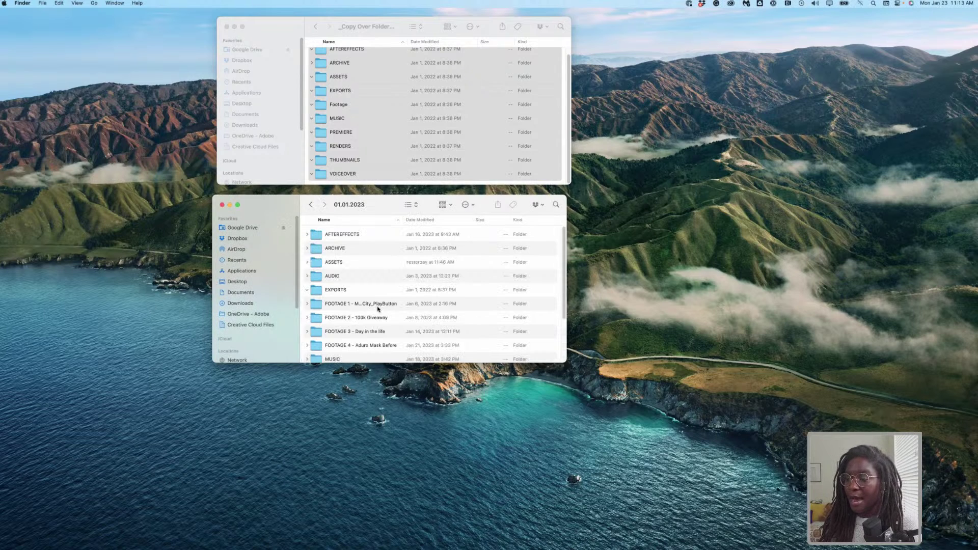
left_click(374, 305)
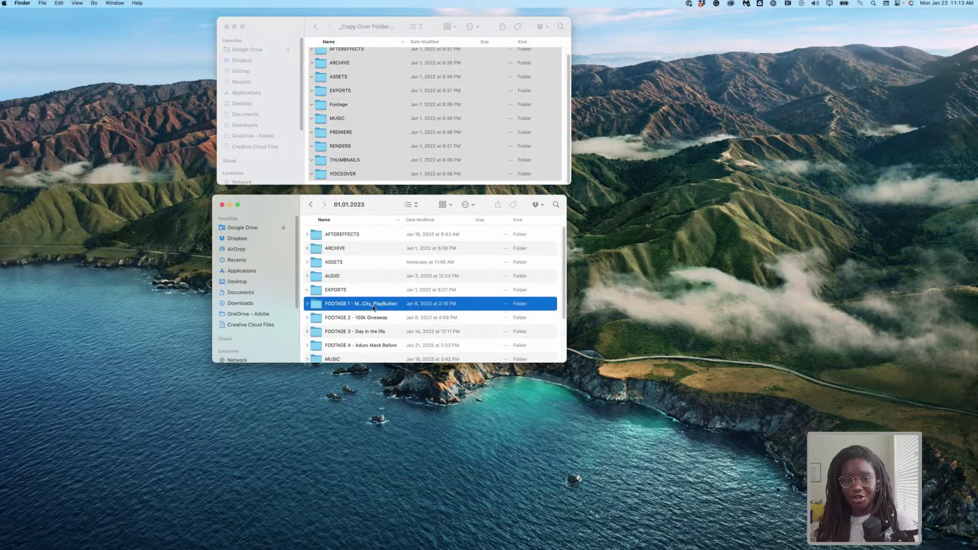
left_click(373, 303)
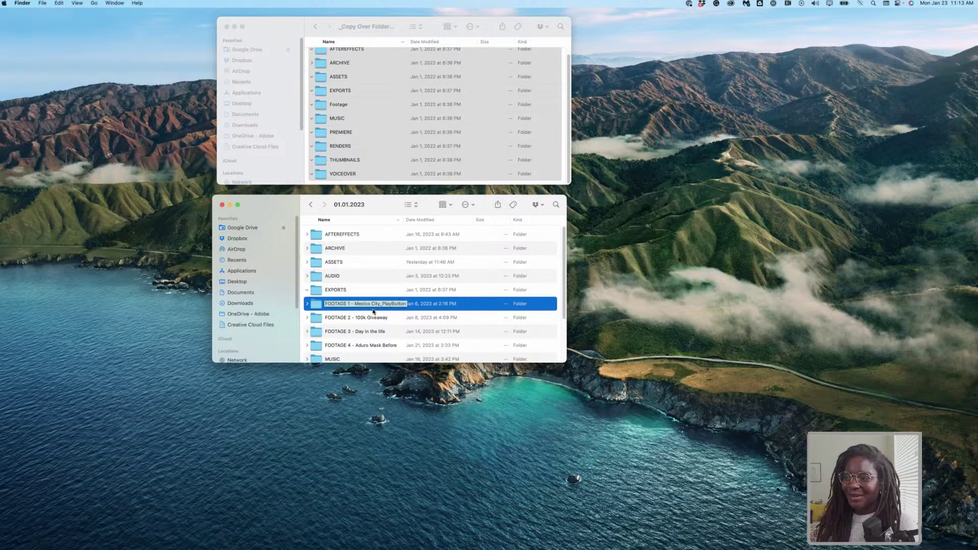
double_click(313, 305)
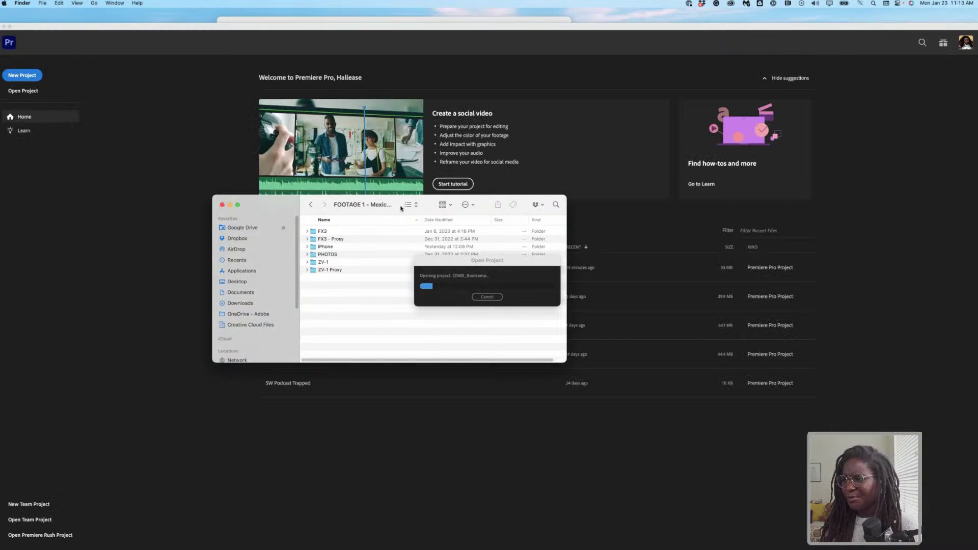
Step: Reposition the Mexico City footage window in Finder and look over its camera, proxy, iPhone and photo folders
left_click_drag(402, 209, 290, 182)
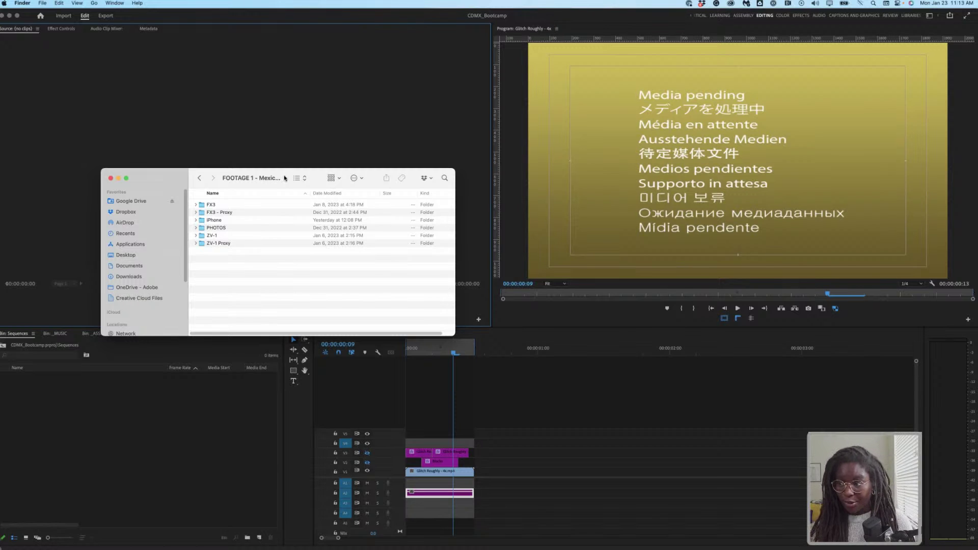
left_click_drag(284, 178, 304, 170)
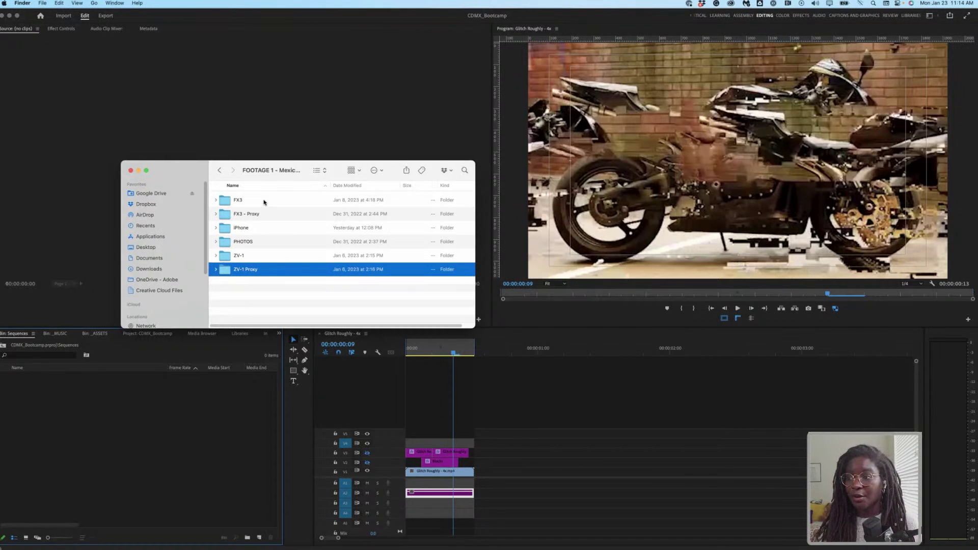
key("Up")
key("Up")
key("Up")
key("Up")
key("Up")
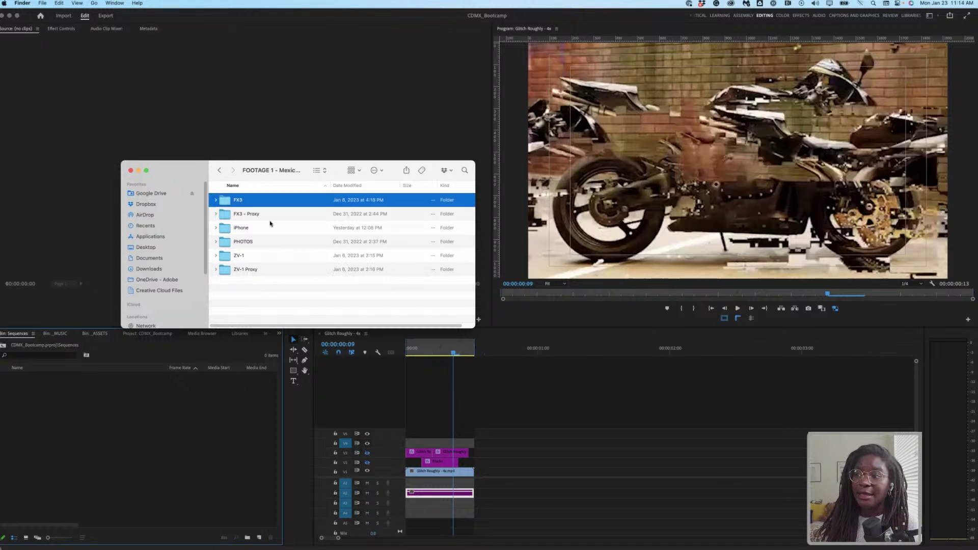
key("Down")
key("Down")
left_click(271, 215)
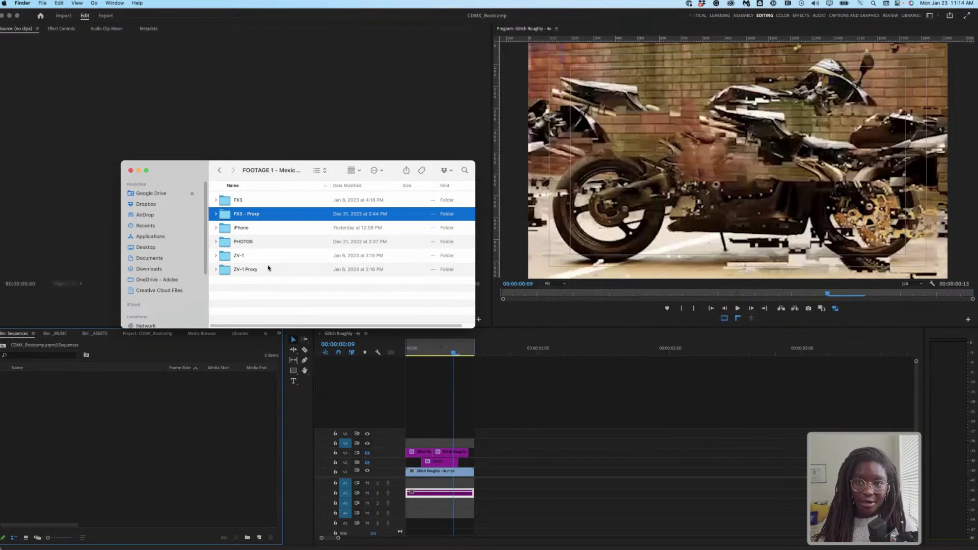
left_click(268, 291)
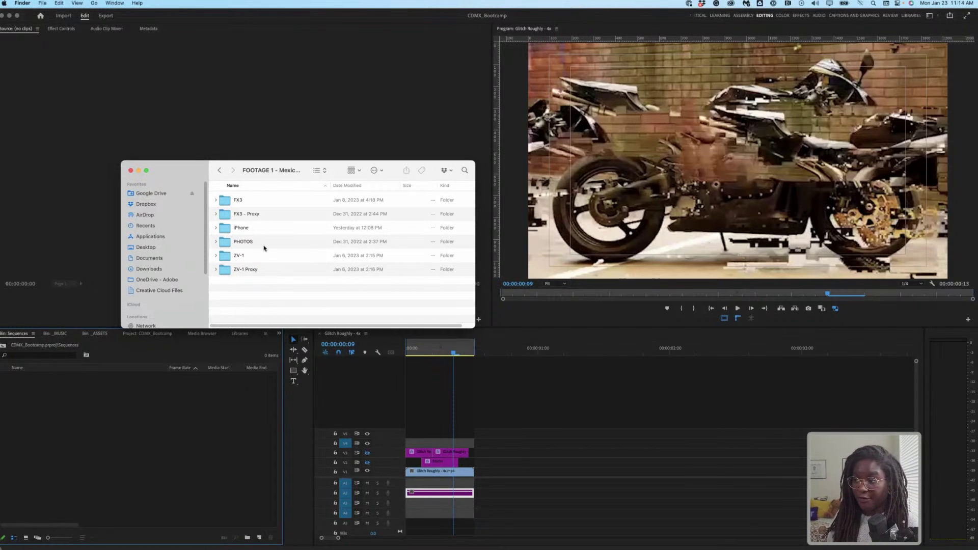
Step: Switch to Premiere Pro, close the Glitch Roughly sequence, and show the CDMX_Bootcamp project bins maximized with the largest item icons
left_click(322, 335)
left_click(320, 335)
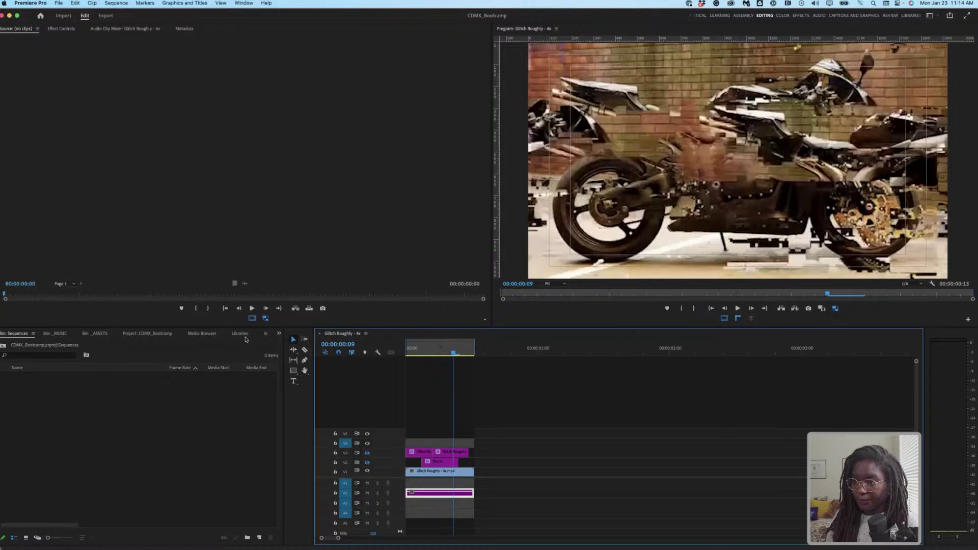
left_click(149, 337)
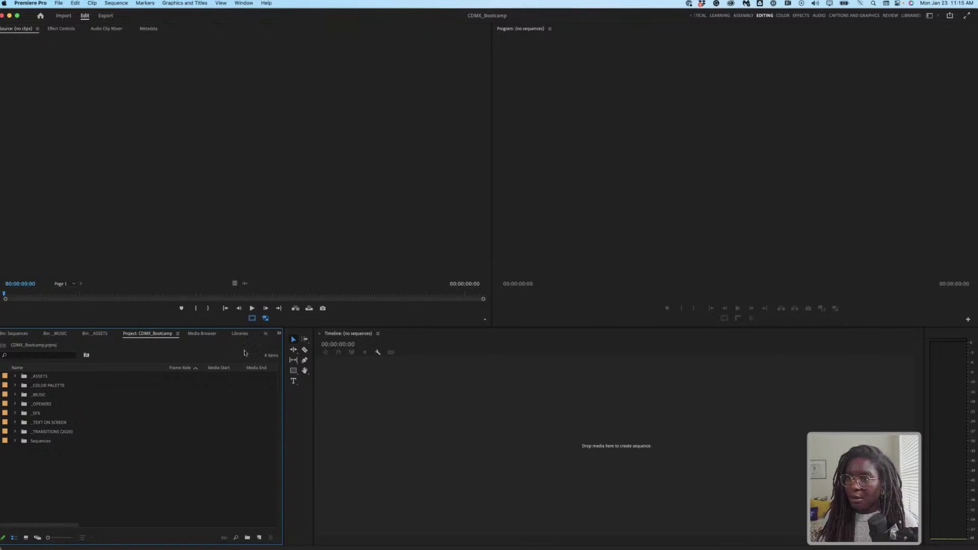
key("grave")
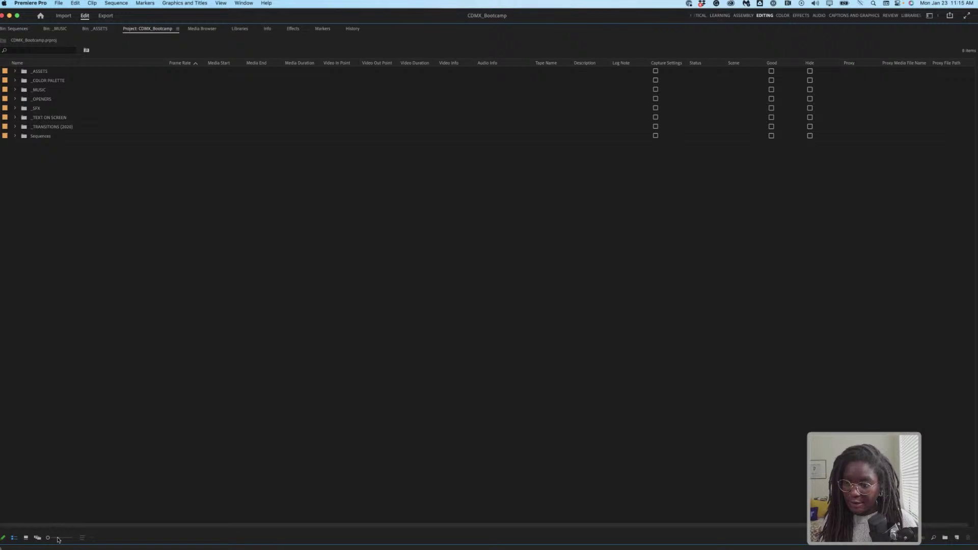
left_click_drag(49, 537, 95, 542)
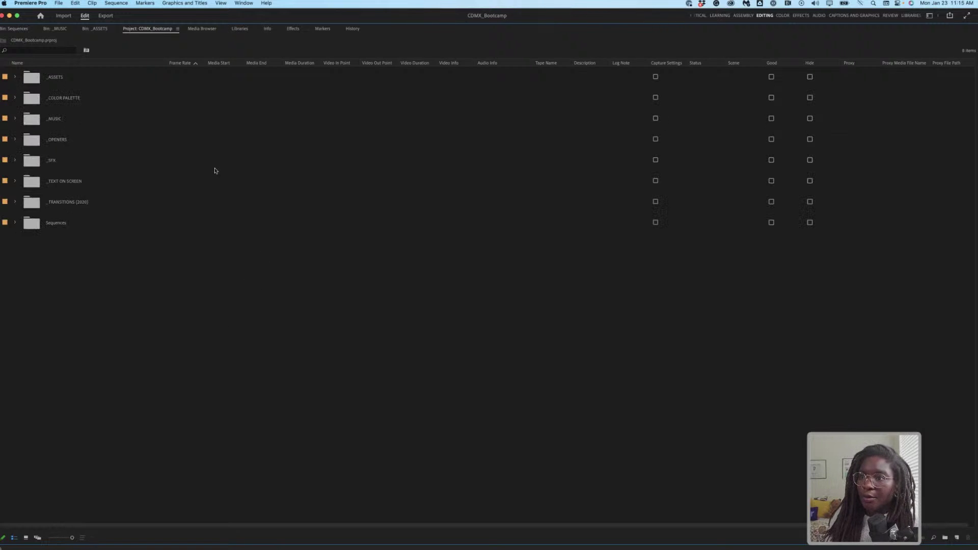
Step: Expand the _ASSETS bin and look inside its adjustment layer, color palette, social PNG, logo animation and texture bins
left_click(15, 77)
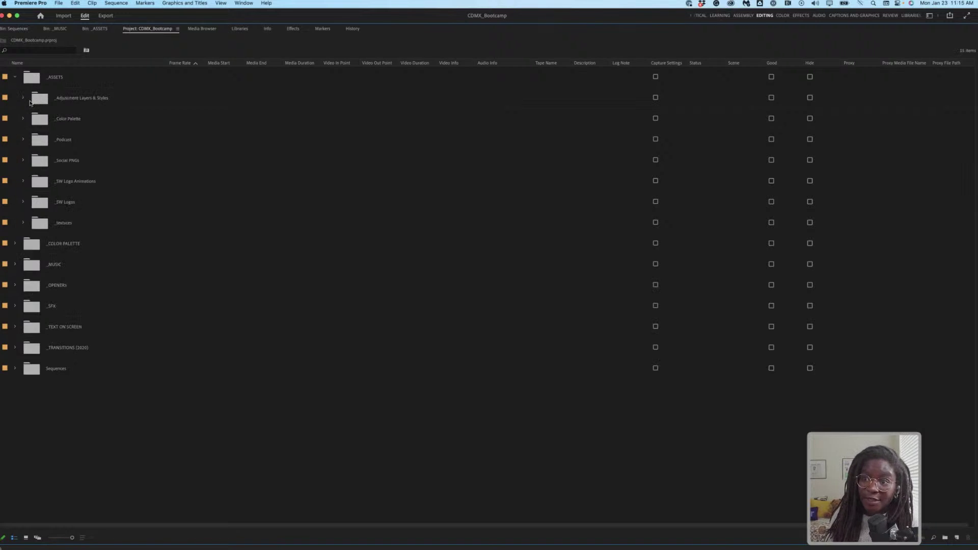
left_click(24, 99)
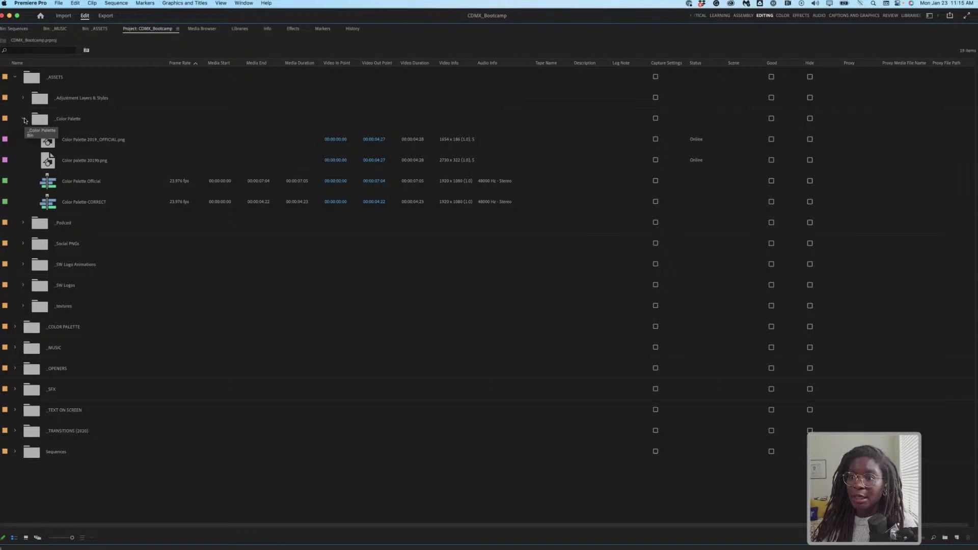
left_click(24, 120)
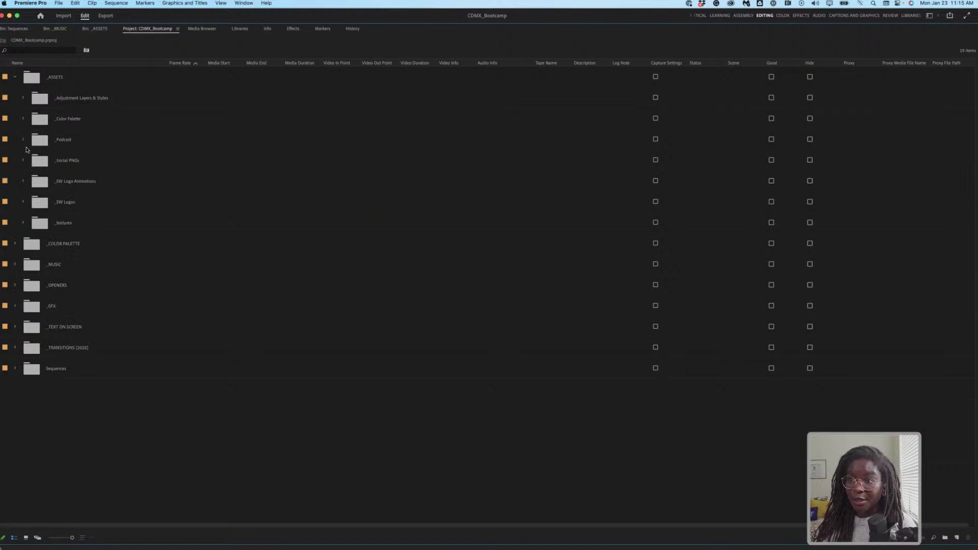
left_click(24, 160)
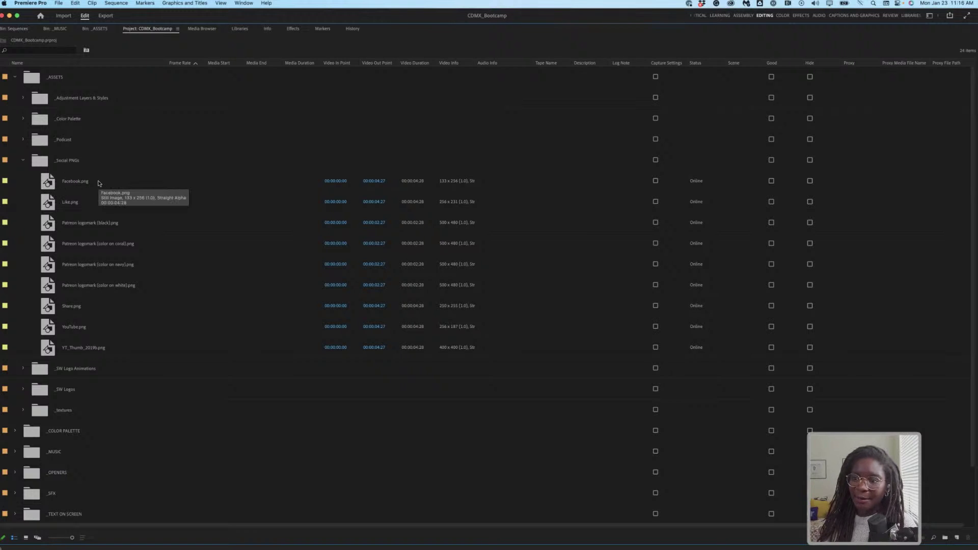
left_click(24, 161)
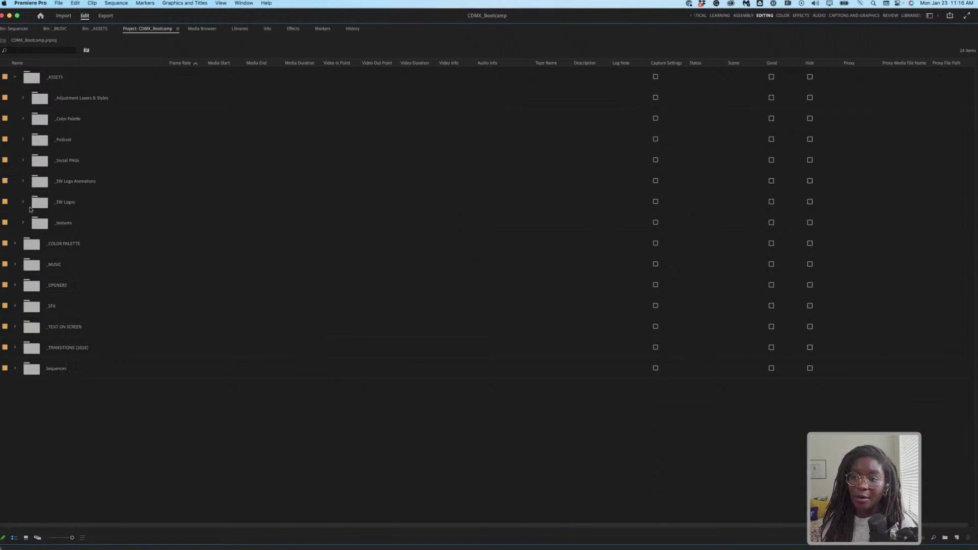
left_click(23, 181)
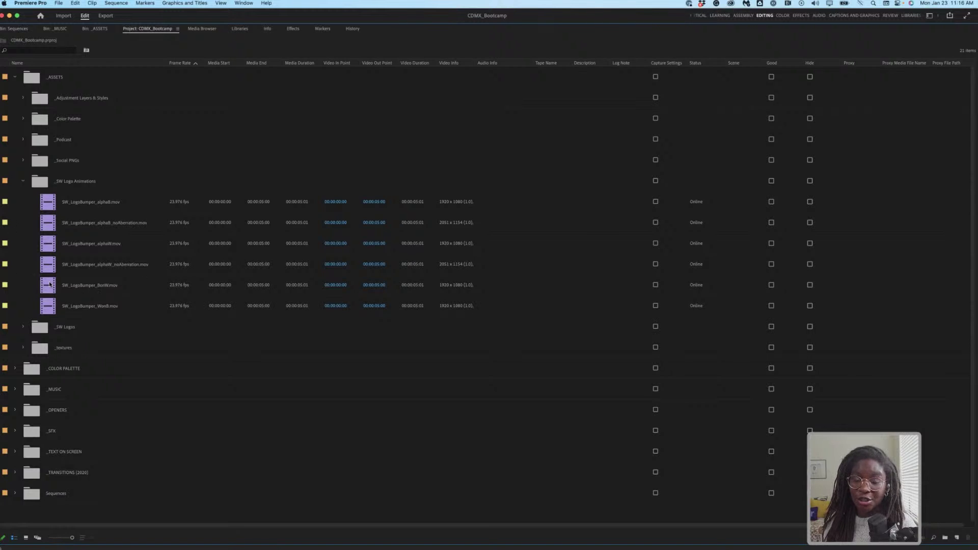
left_click(23, 182)
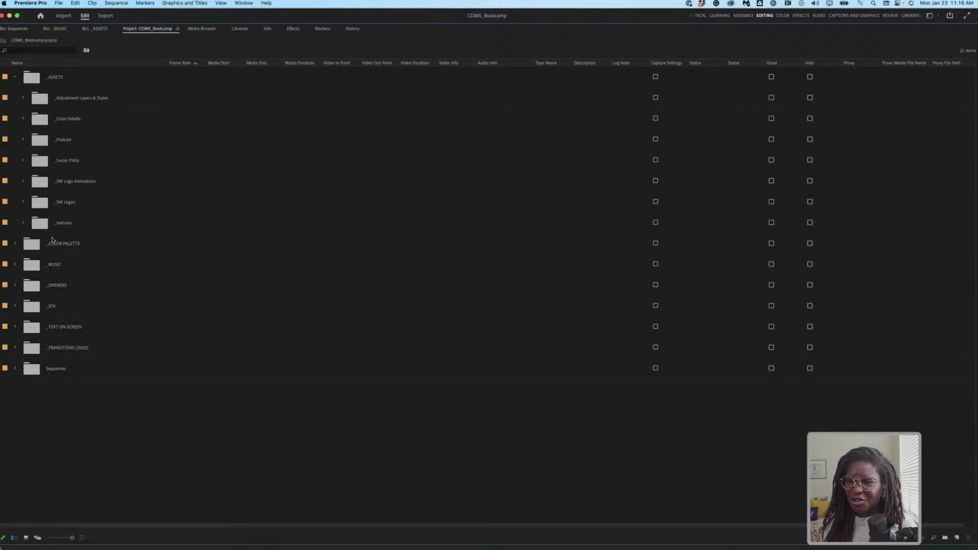
left_click(23, 222)
left_click(22, 223)
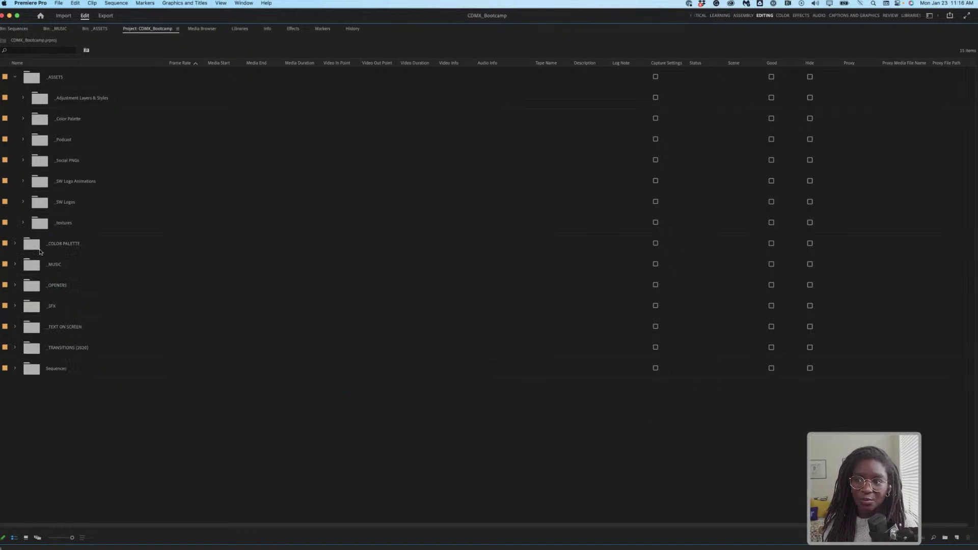
Step: Inspect the Blue color matte in the _COLOR PALETTE bin, accept its existing color, and collapse the bin
left_click(15, 244)
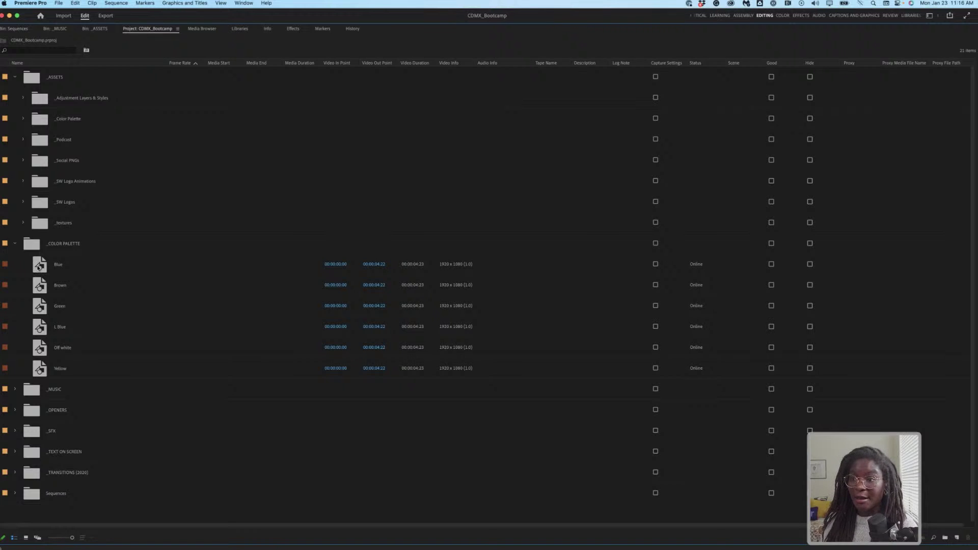
double_click(92, 264)
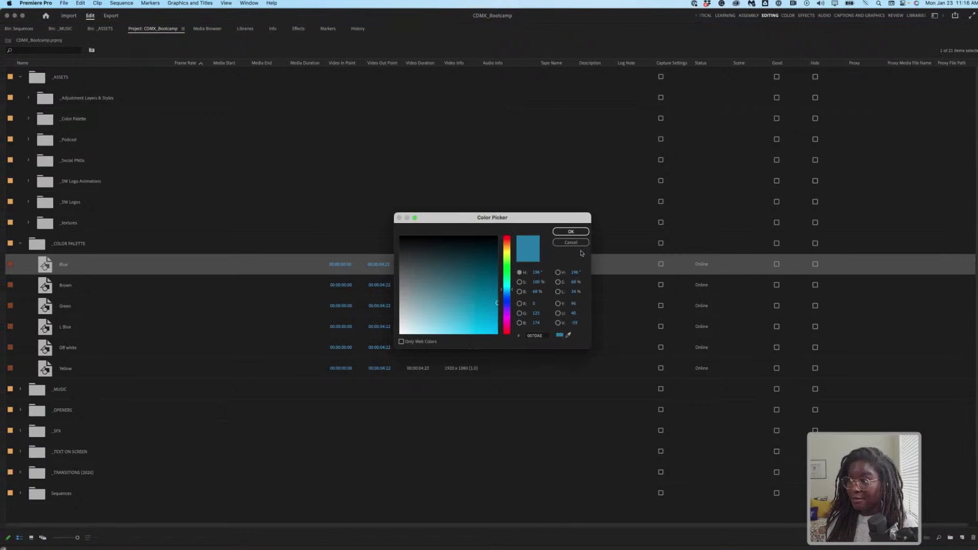
left_click(580, 236)
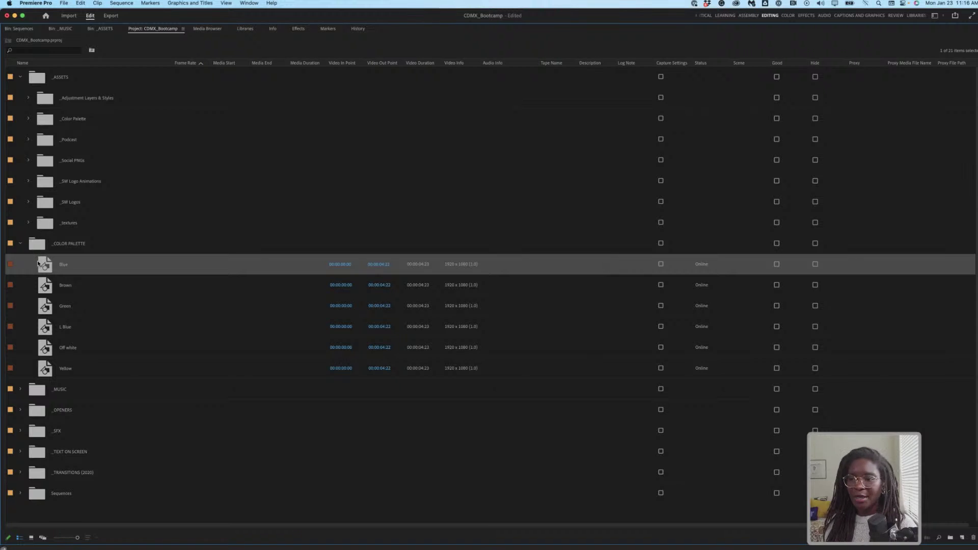
key("Left")
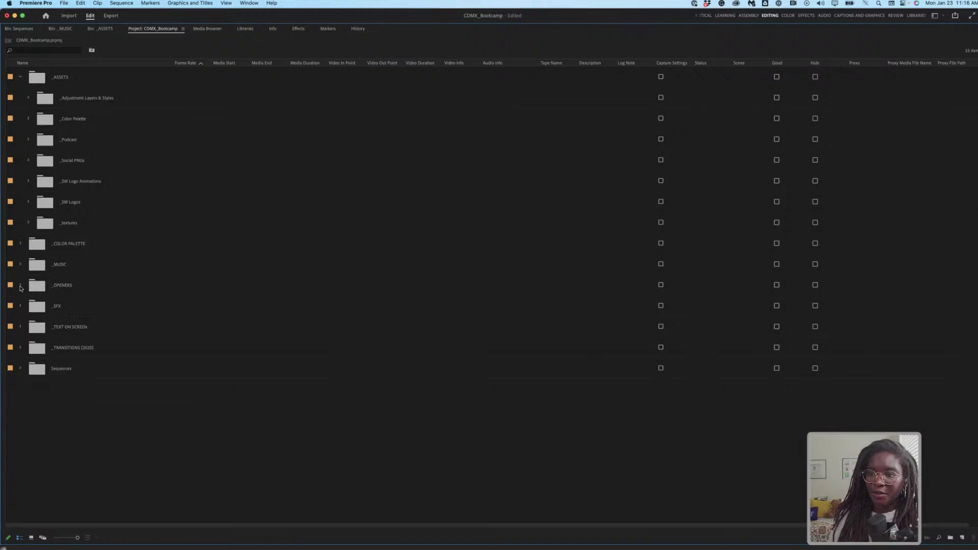
Step: Look at the opener clips in the _OPENERS bin and the sound effects in the _SFX bin, collapsing each one
key("Right")
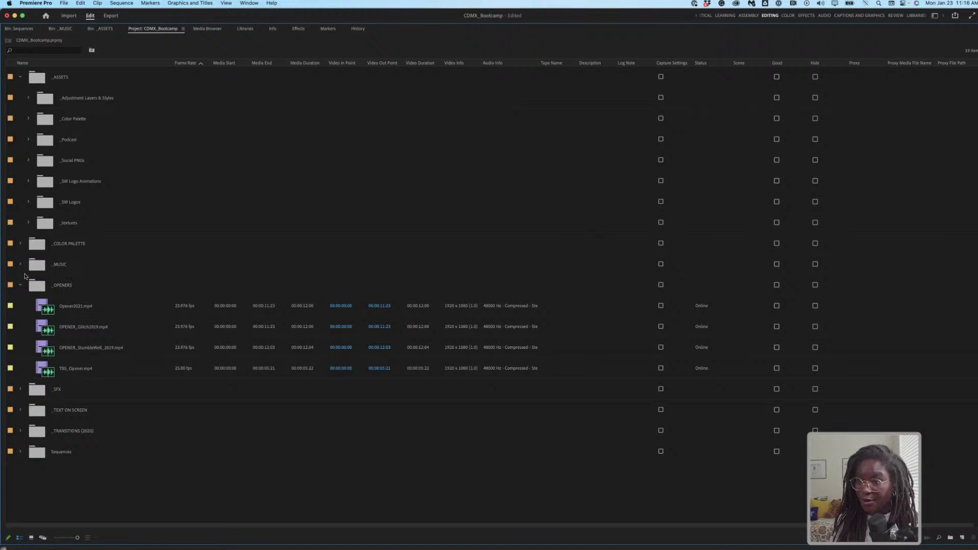
left_click(20, 286)
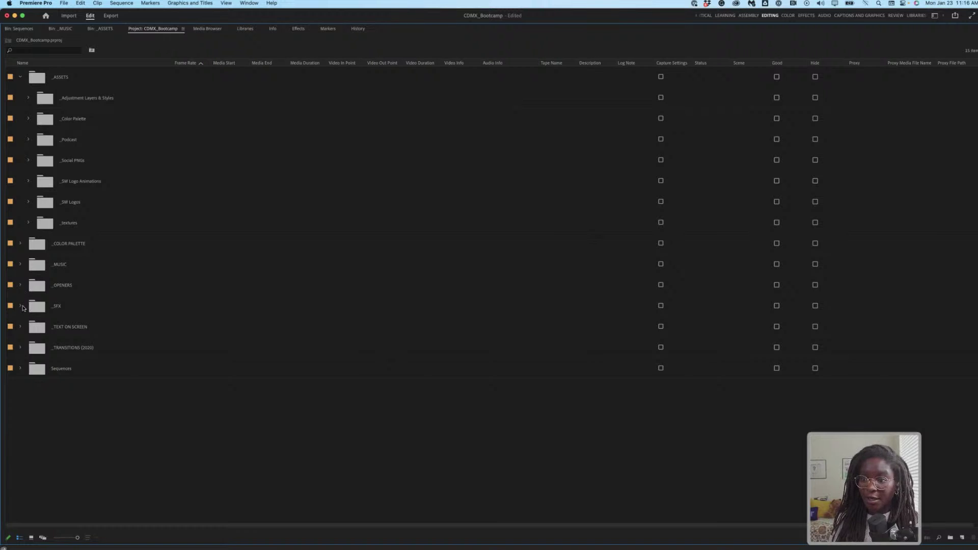
left_click(20, 306)
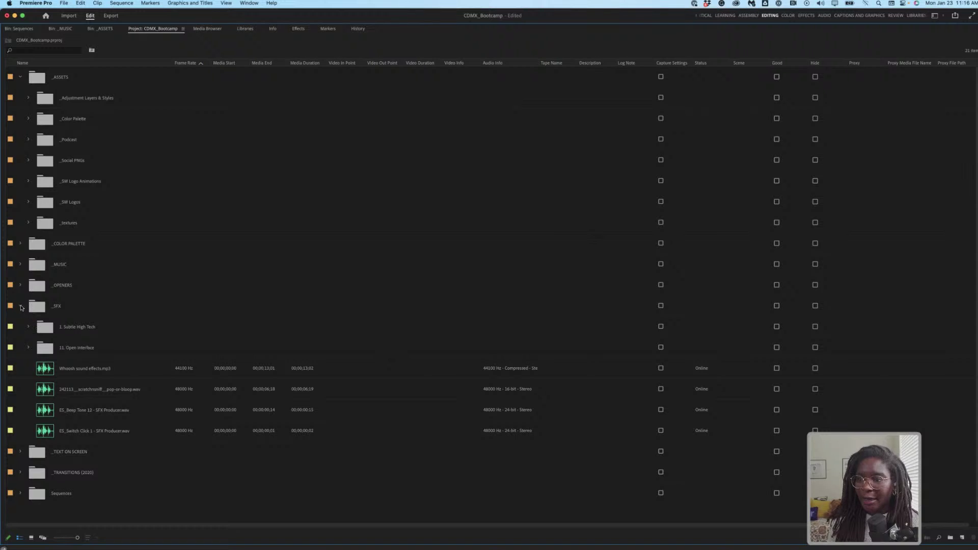
left_click(20, 306)
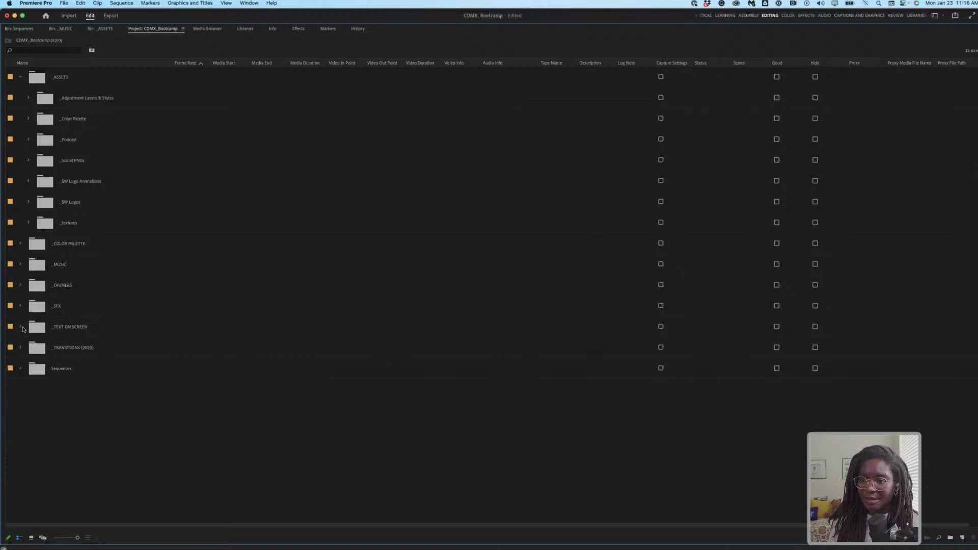
Step: Expand the _TEXT ON SCREEN bin, preview Description Box.mov in the Source Monitor, and return to the maximized project bins
left_click(20, 326)
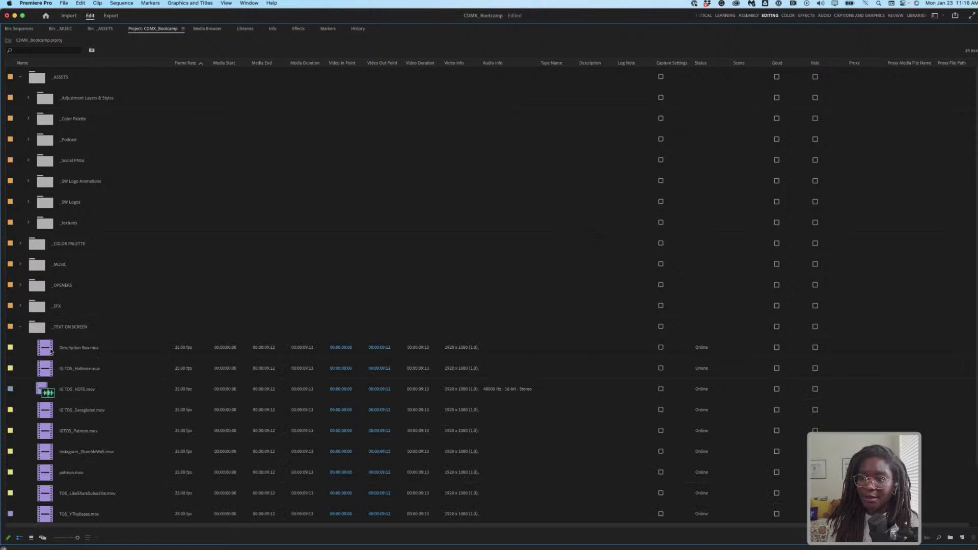
key("grave")
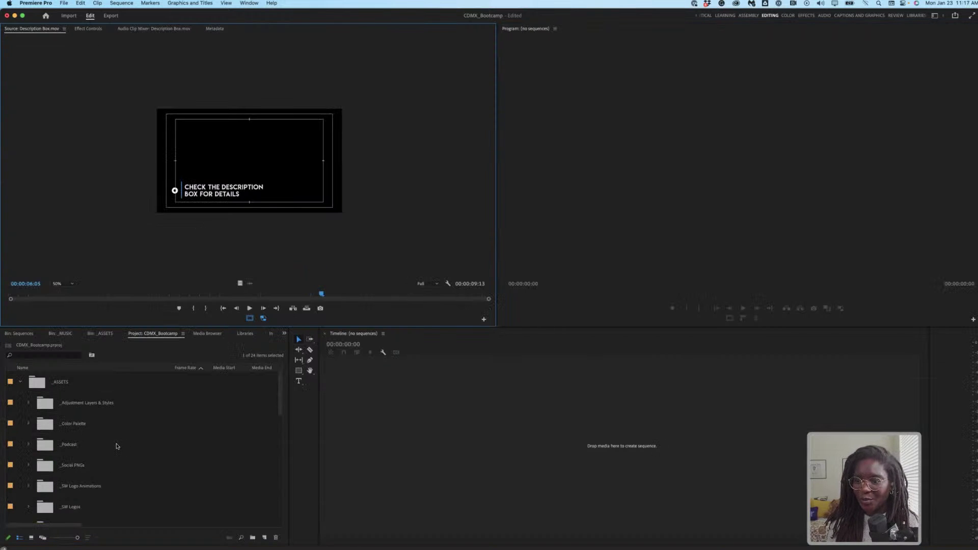
scroll(118, 445, "down", 3)
scroll(113, 438, "up", 3)
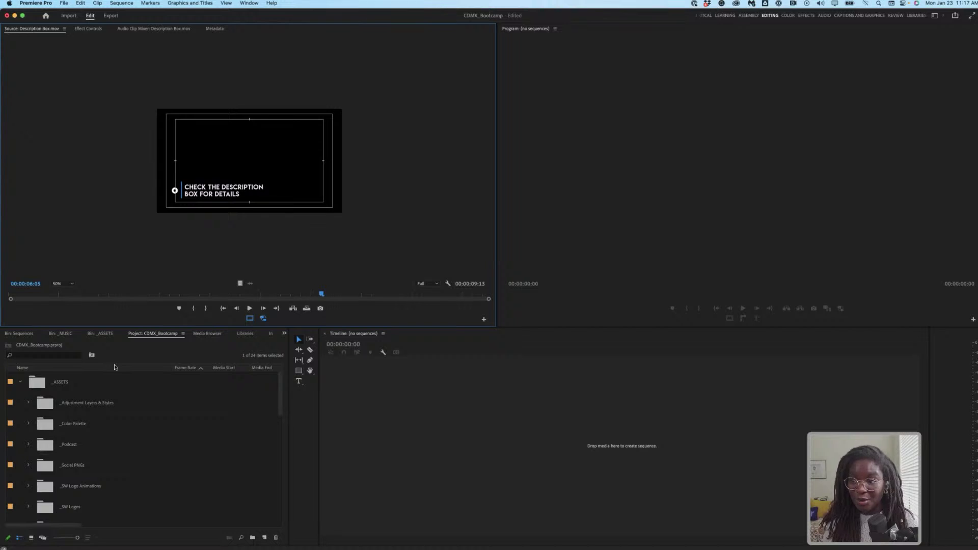
left_click(155, 333)
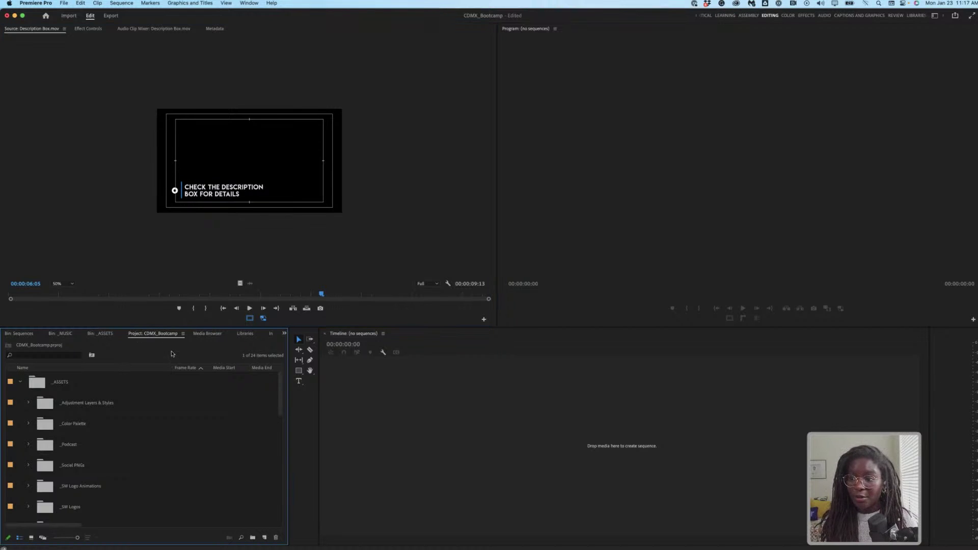
key("grave")
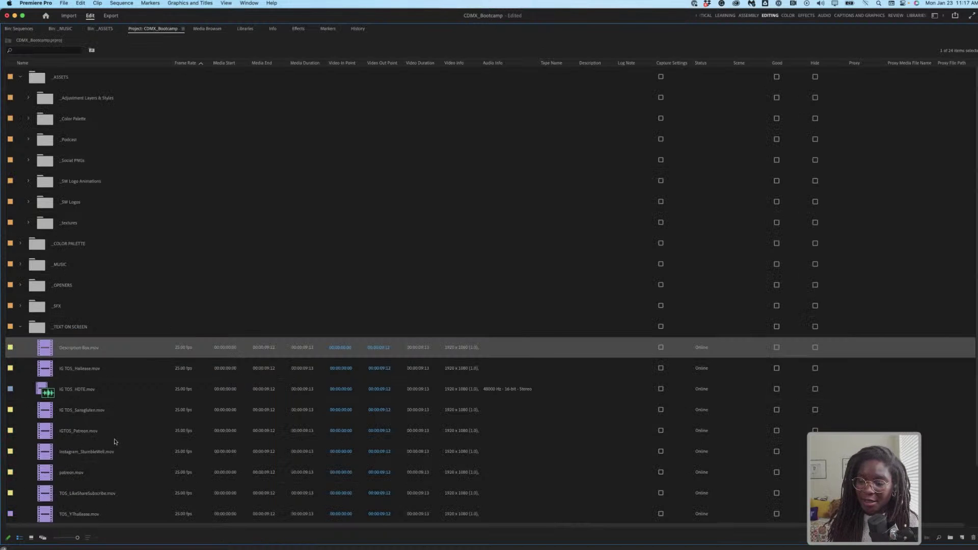
Step: Look over the transition categories in the _TRANSITIONS (2020) bin, and collapse it along with the _ASSETS bin
scroll(20, 476, "down", 3)
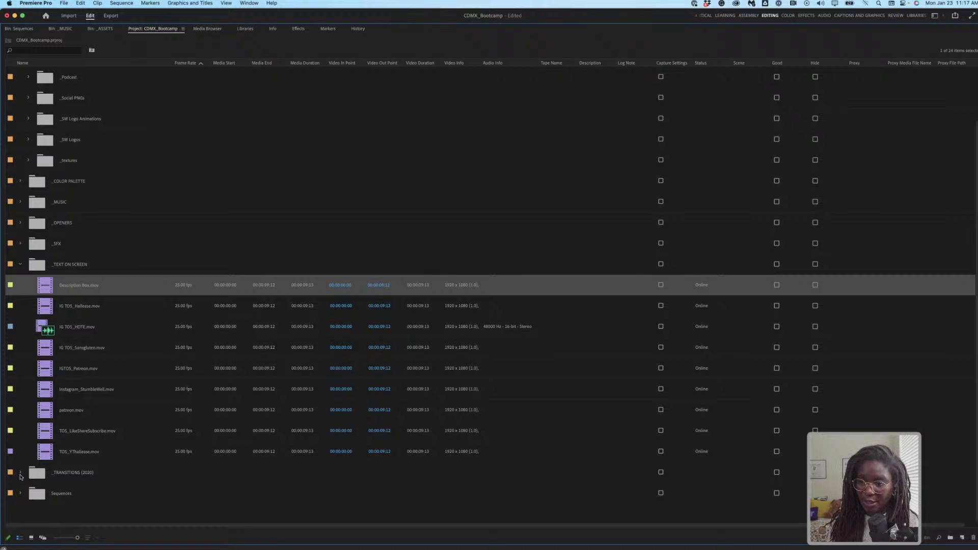
left_click(21, 473)
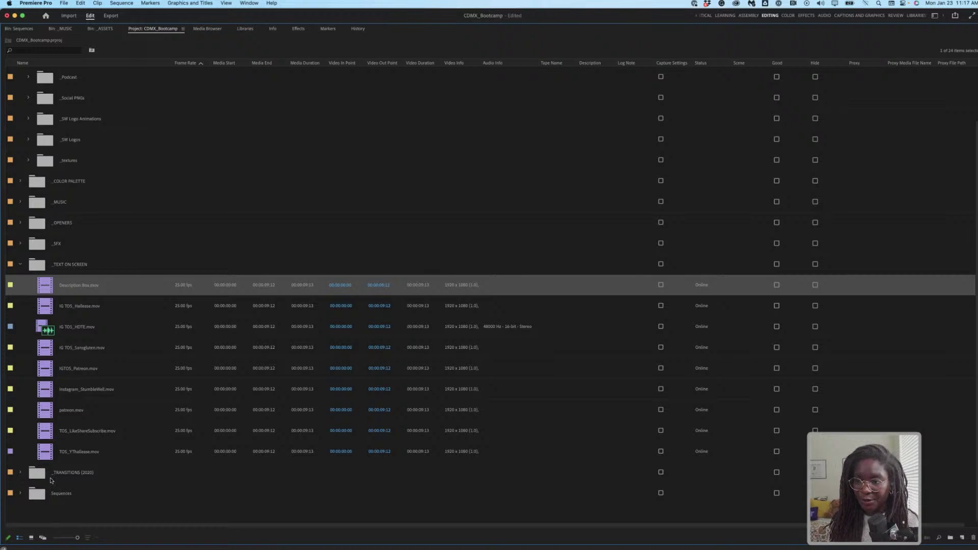
scroll(71, 406, "down", 12)
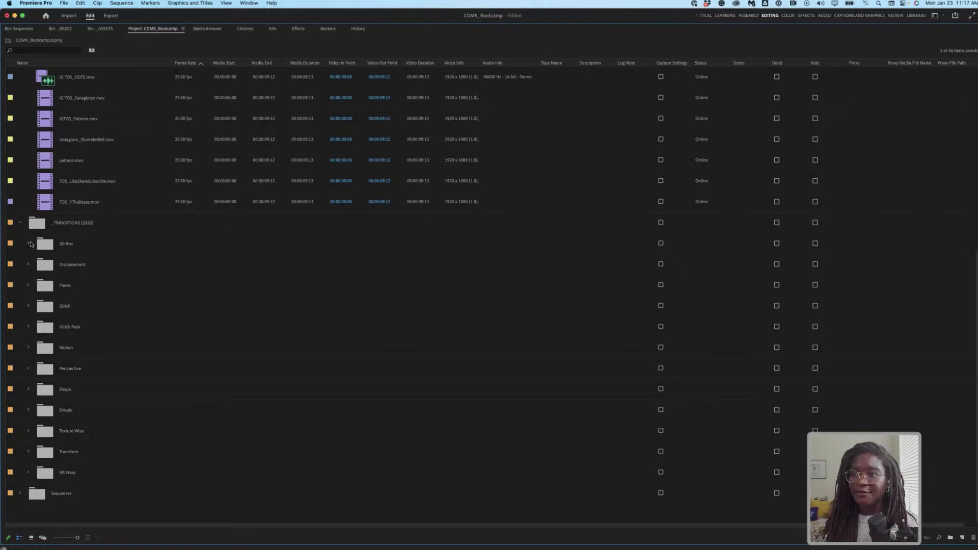
left_click(21, 222)
scroll(54, 197, "up", 3)
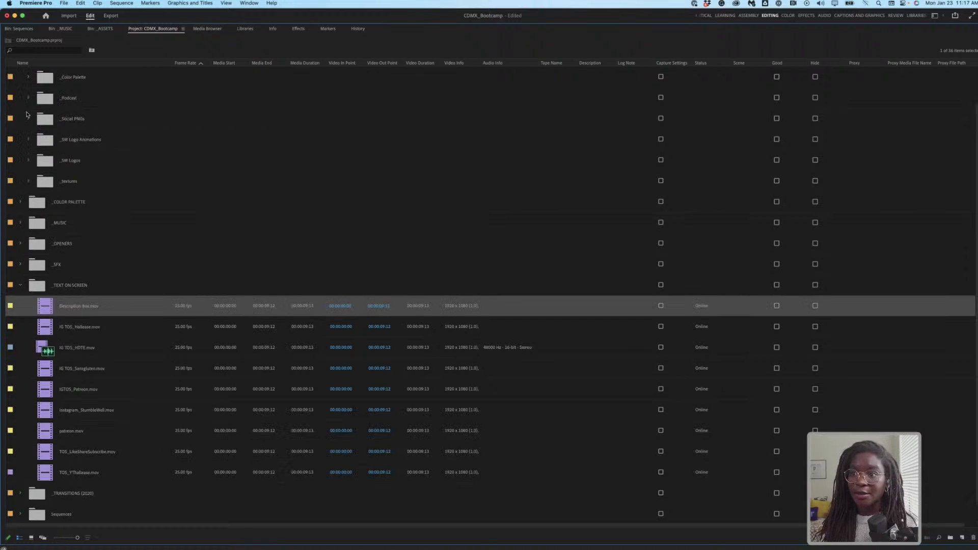
left_click(20, 78)
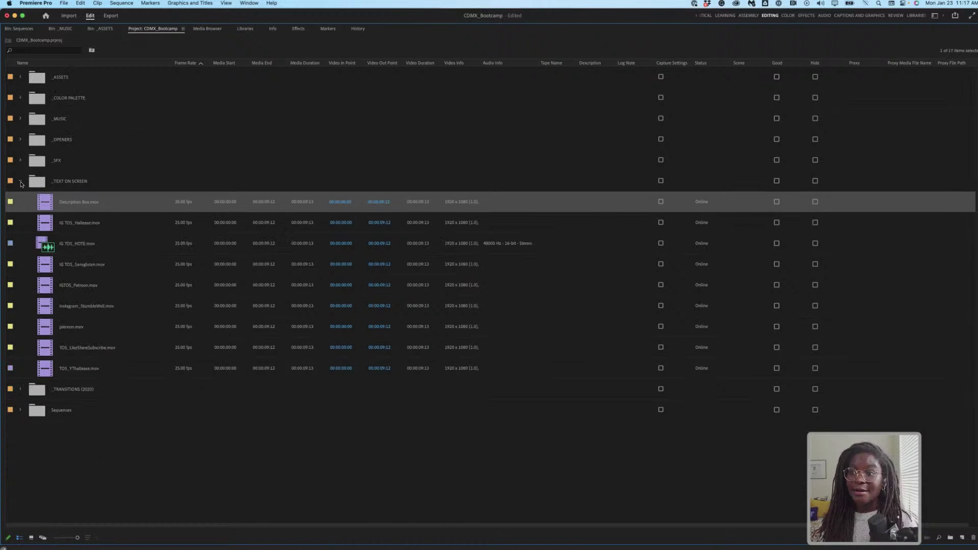
Step: Collapse the _TEXT ON SCREEN bin and restore the maximized project bins to the standard multi-panel layout
key("Left")
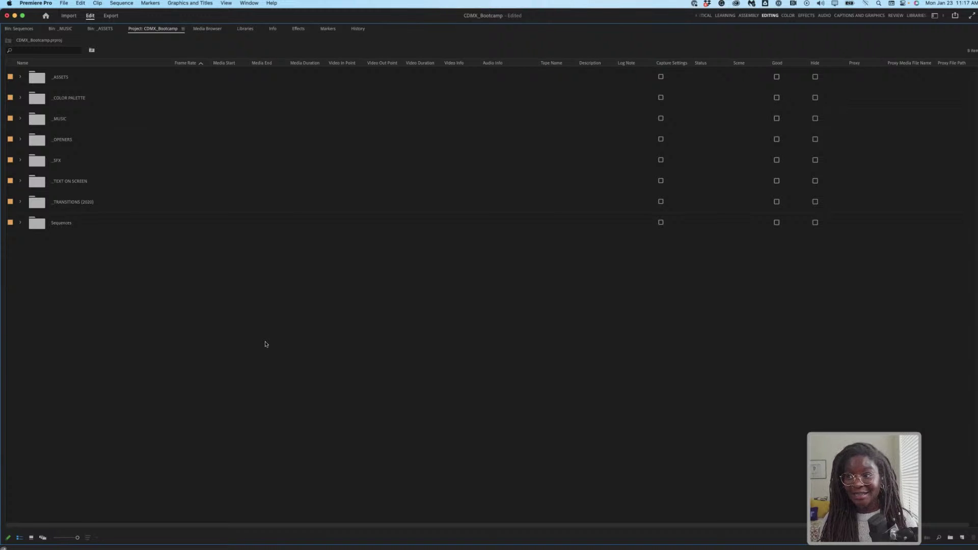
key("grave")
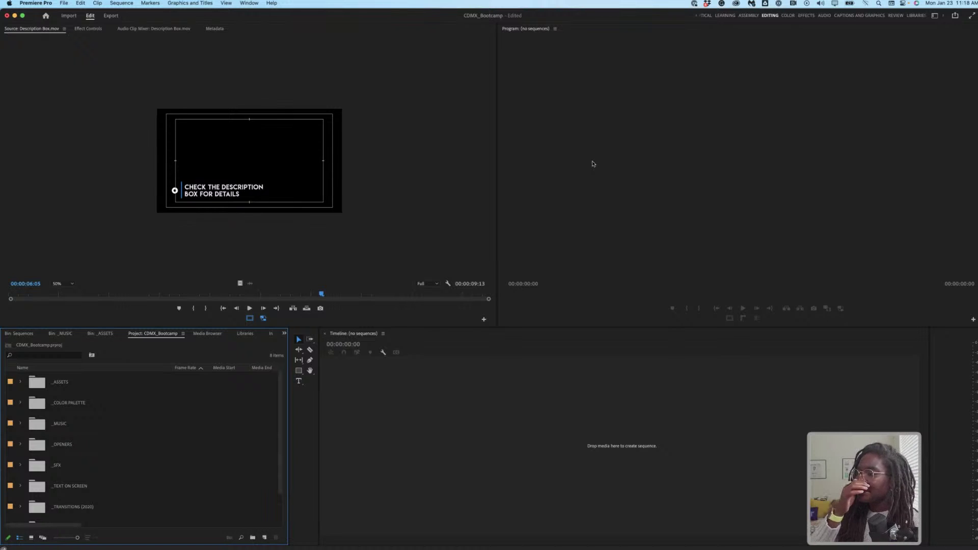
left_click(631, 103)
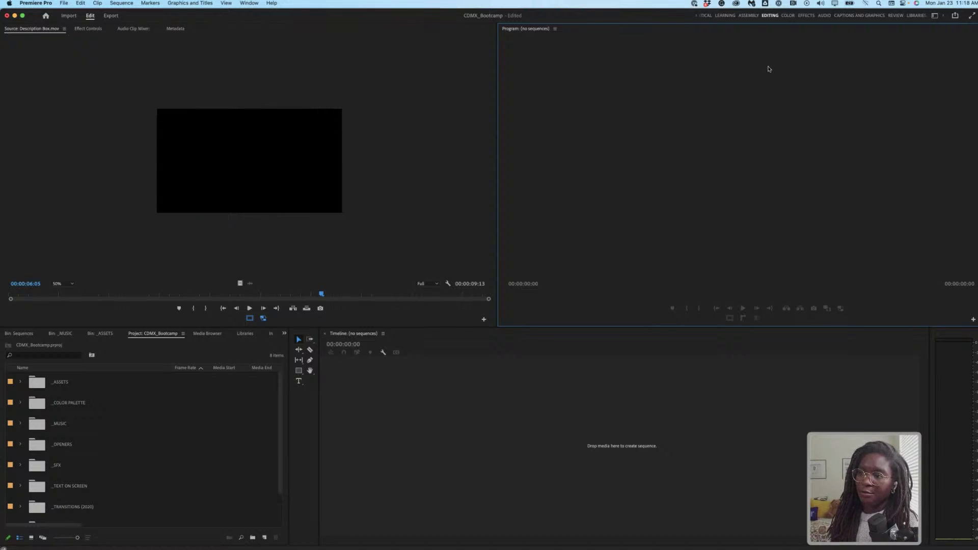
Step: Show the Vertical workspace in its saved layout and look over the list of available workspaces
key("shift+1")
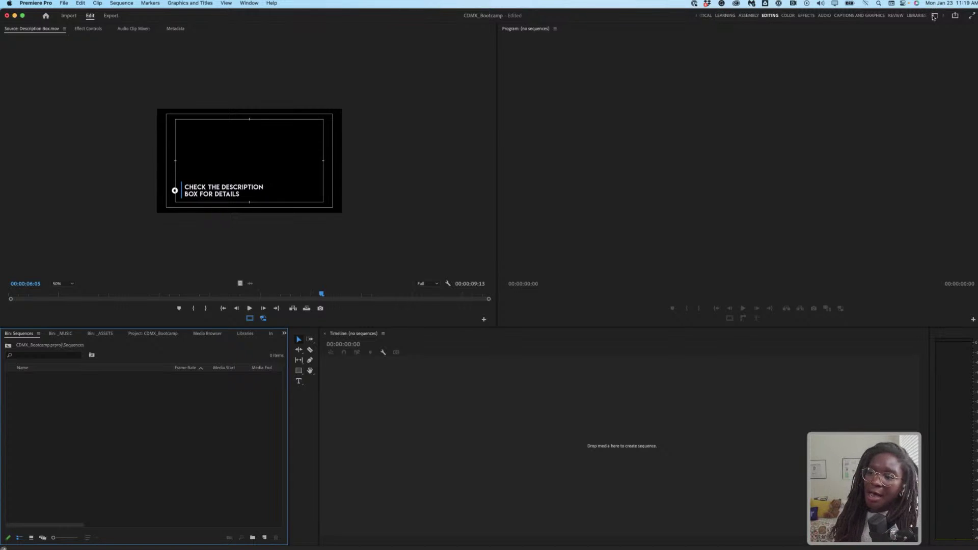
key("alt+shift+1")
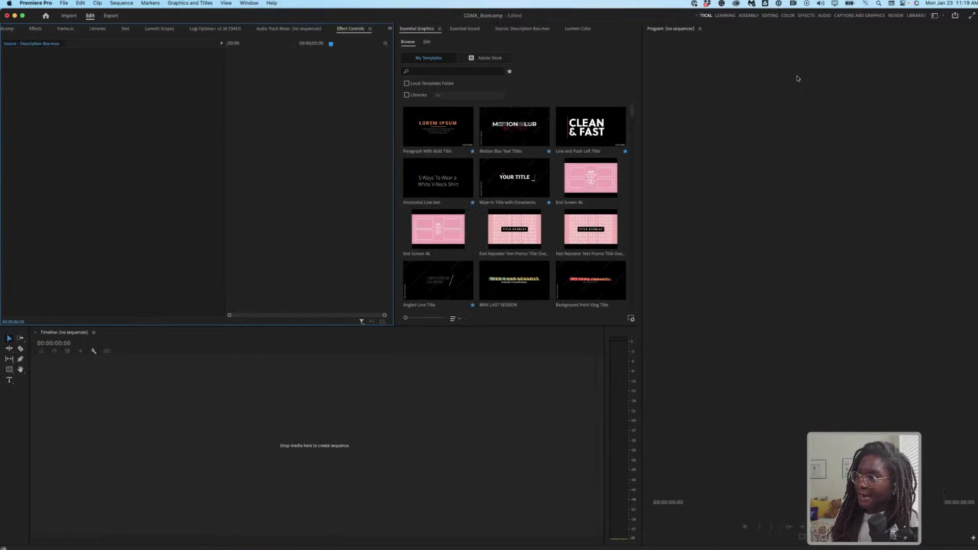
key("alt+shift+0")
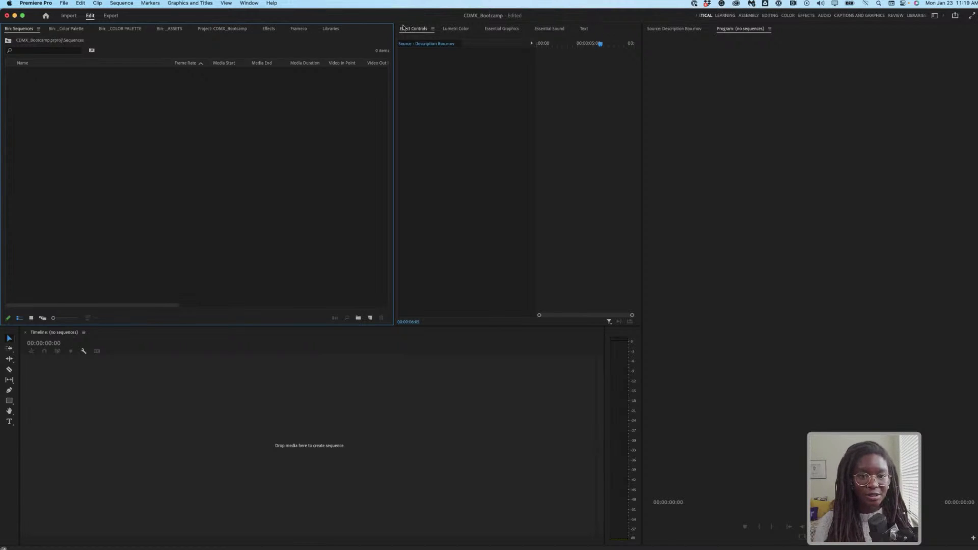
right_click(860, 29)
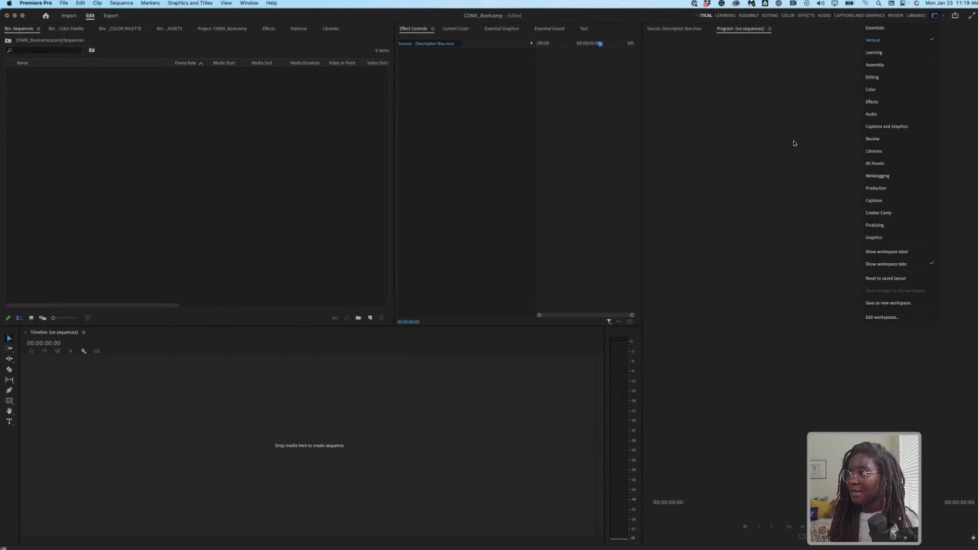
left_click(780, 154)
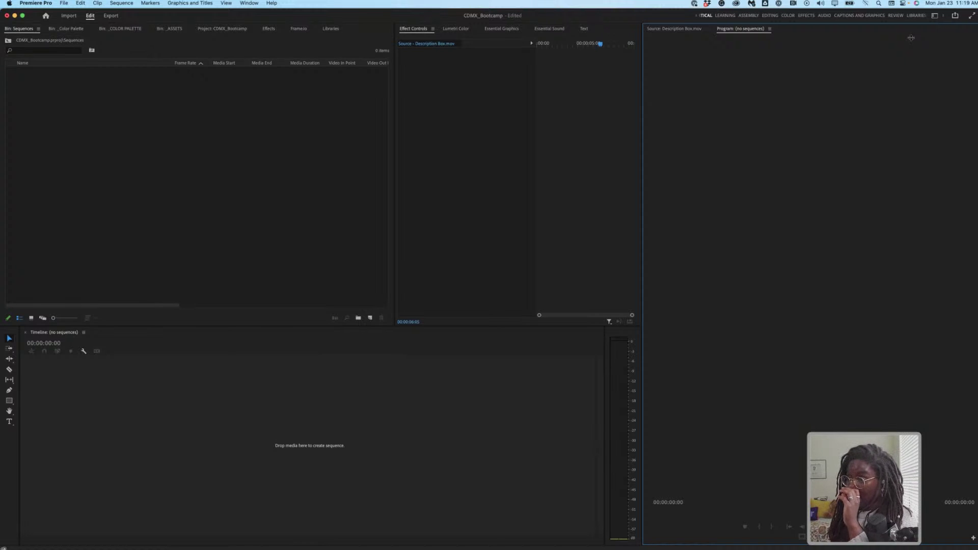
Step: Switch to the Finalizing workspace and look through its Essential Graphics, Essential Sound and Lumetri Color tools
left_click(935, 15)
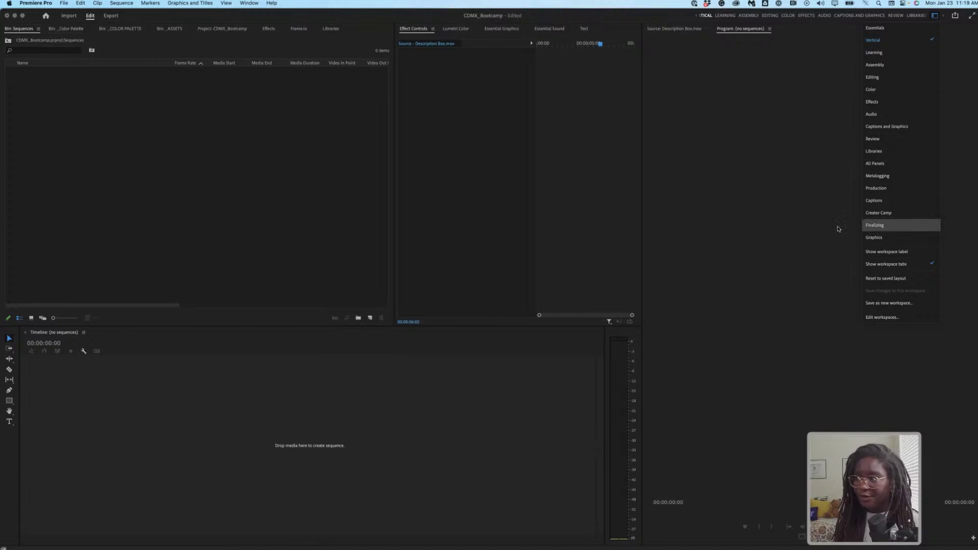
left_click(868, 224)
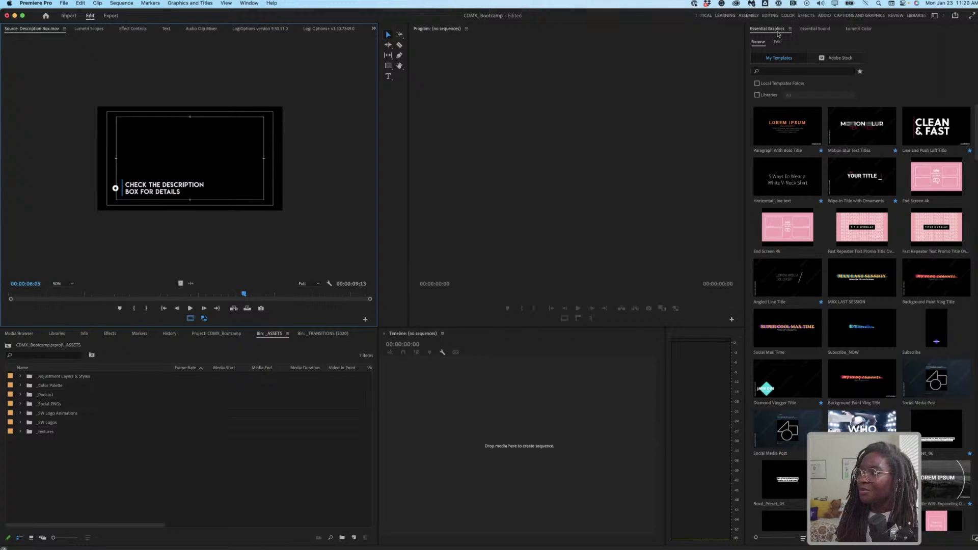
left_click(807, 30)
left_click(852, 29)
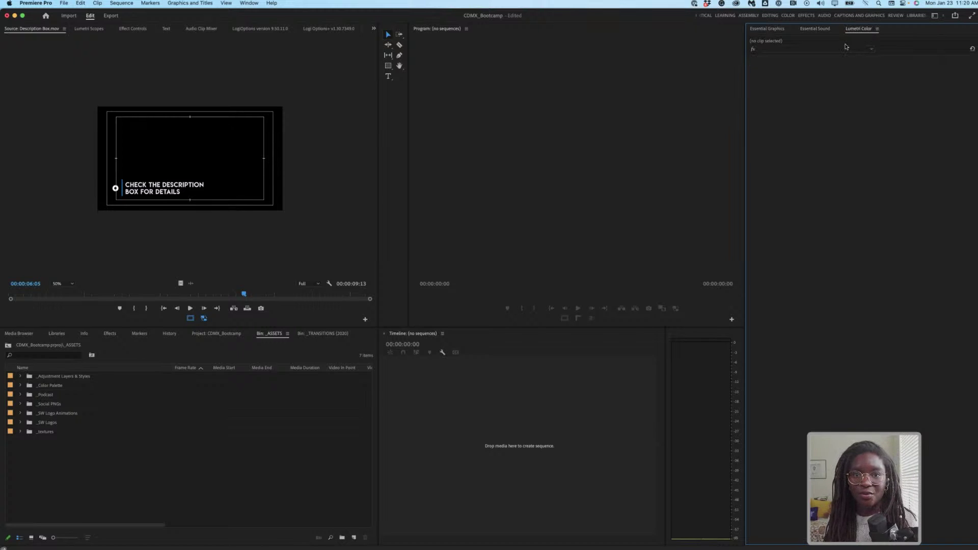
left_click(784, 30)
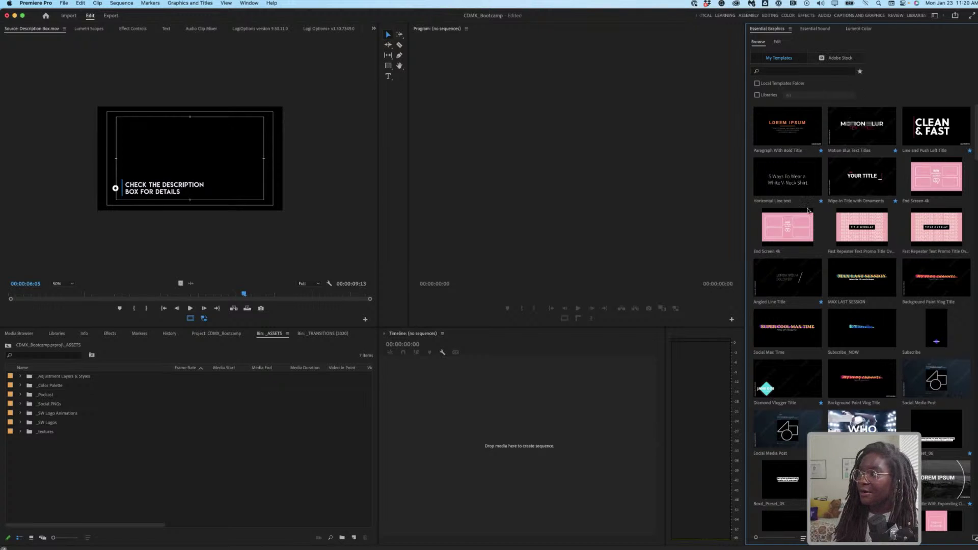
left_click(828, 28)
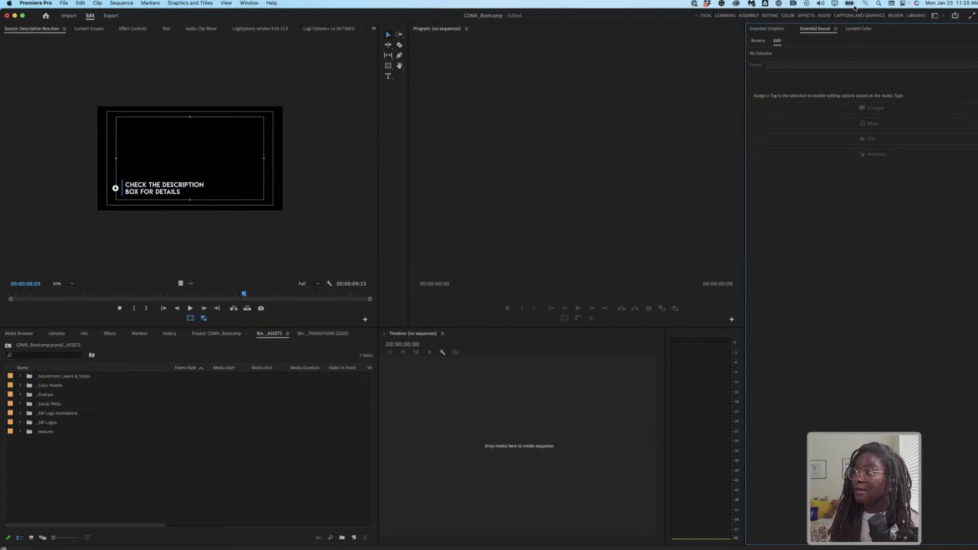
left_click(861, 28)
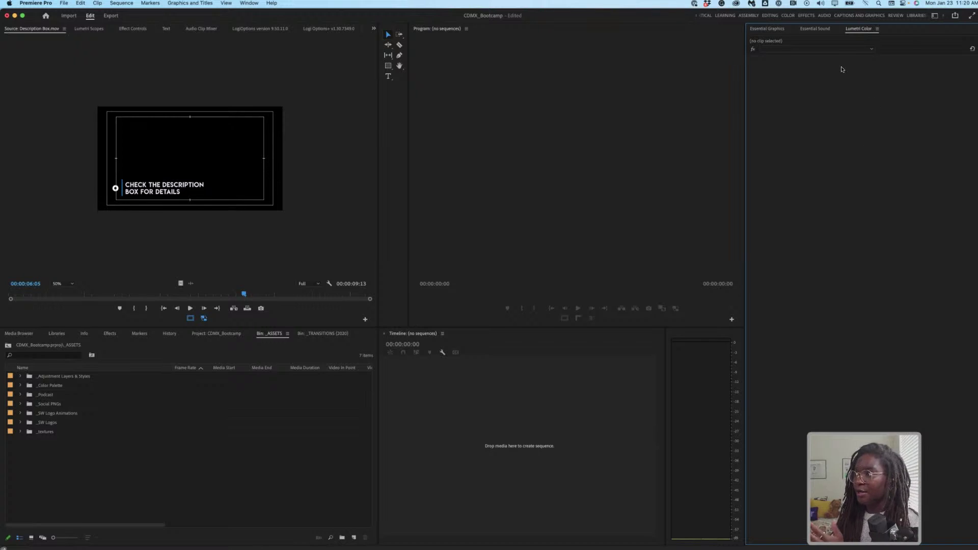
left_click(815, 28)
left_click(772, 29)
left_click(808, 29)
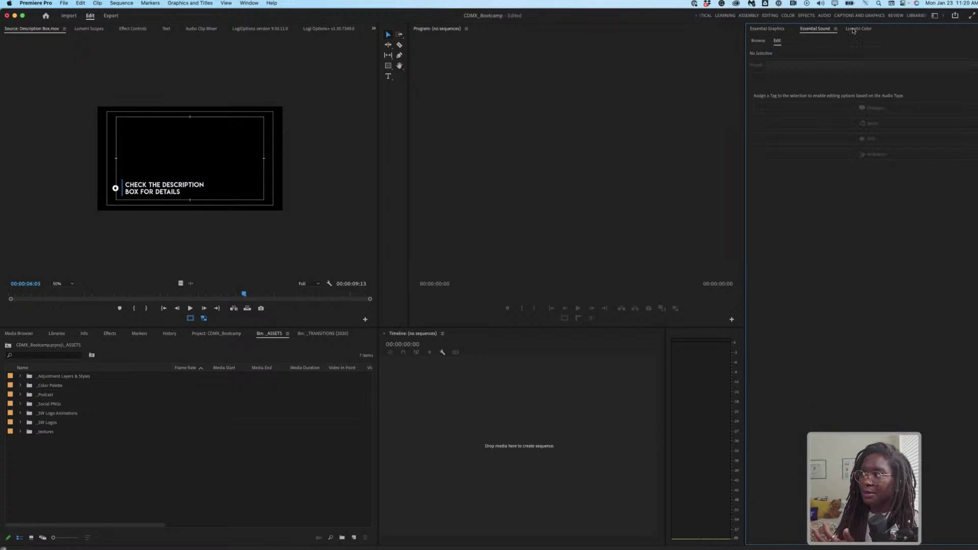
left_click(854, 29)
left_click(816, 29)
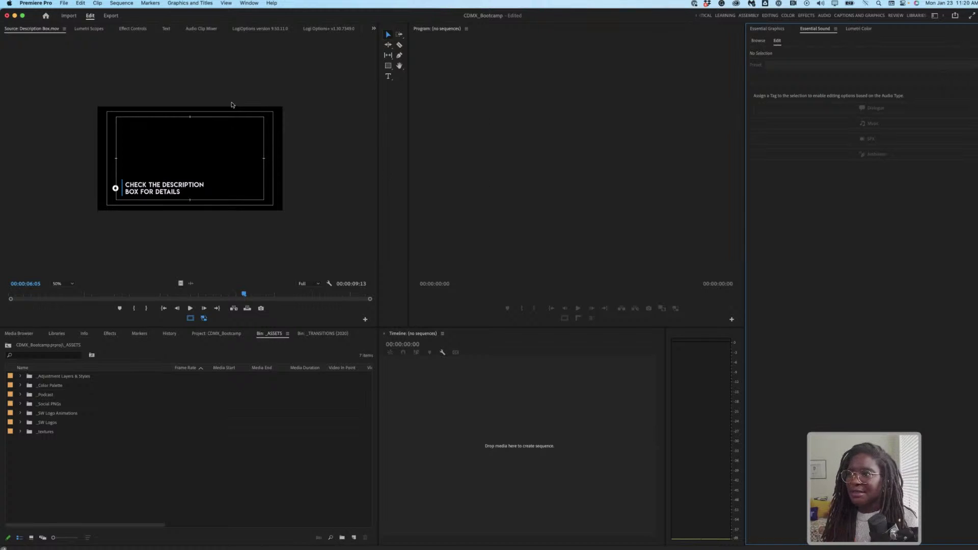
Step: Look at the Text captions area, return to the Description Box.mov source view, and show the CDMX_Bootcamp project's top-level bins
left_click(227, 84)
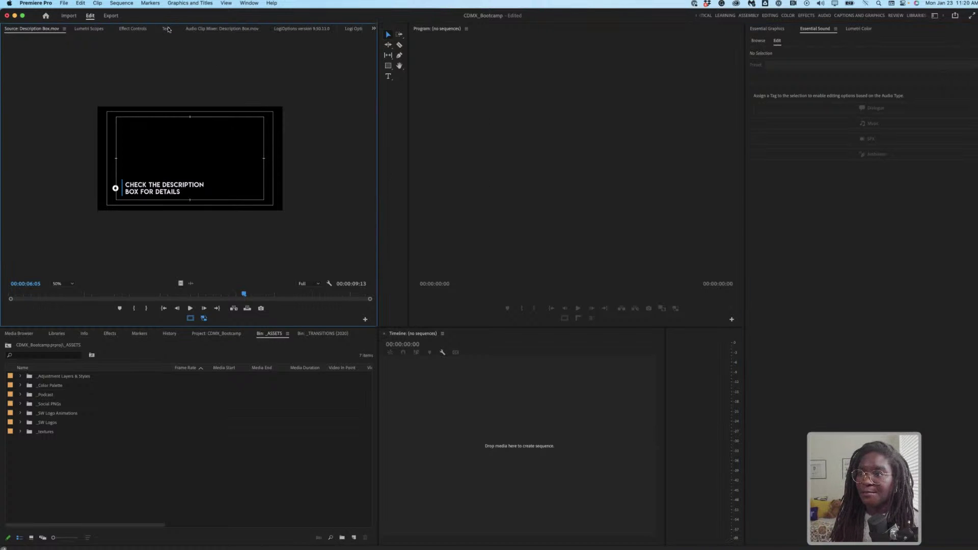
left_click(167, 29)
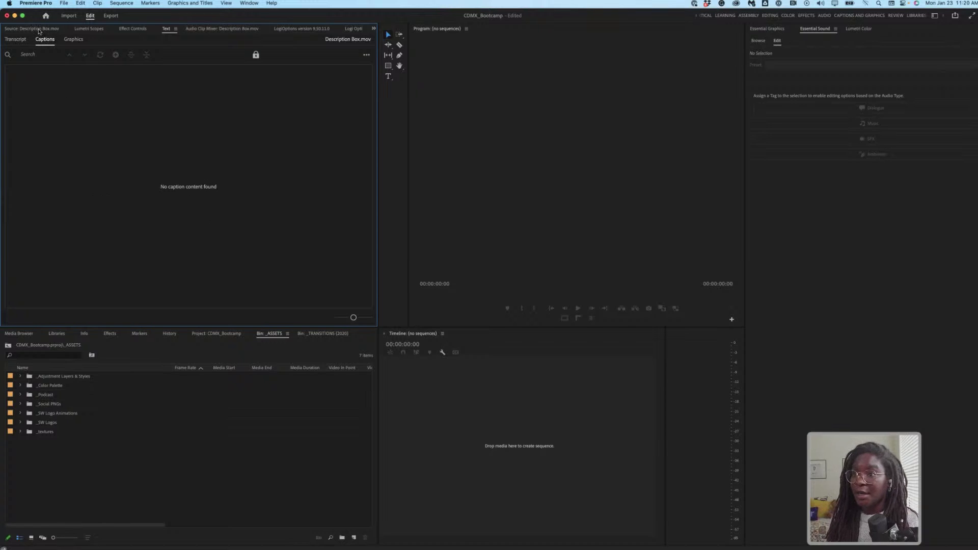
left_click(60, 30)
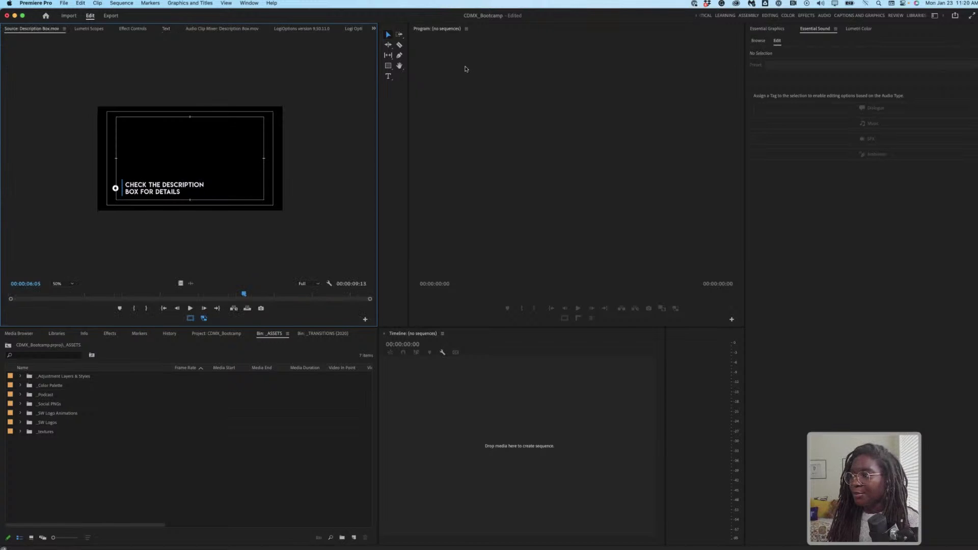
left_click(247, 466)
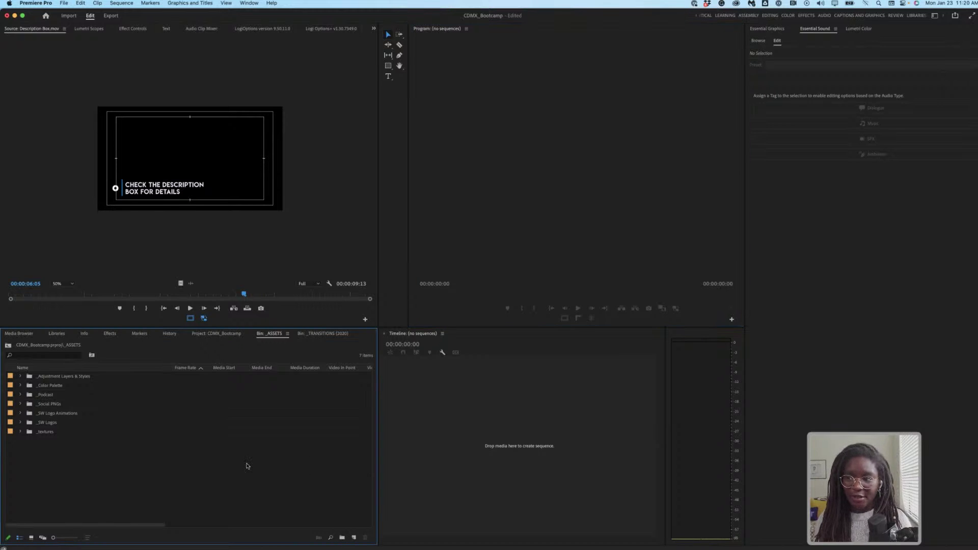
left_click(227, 333)
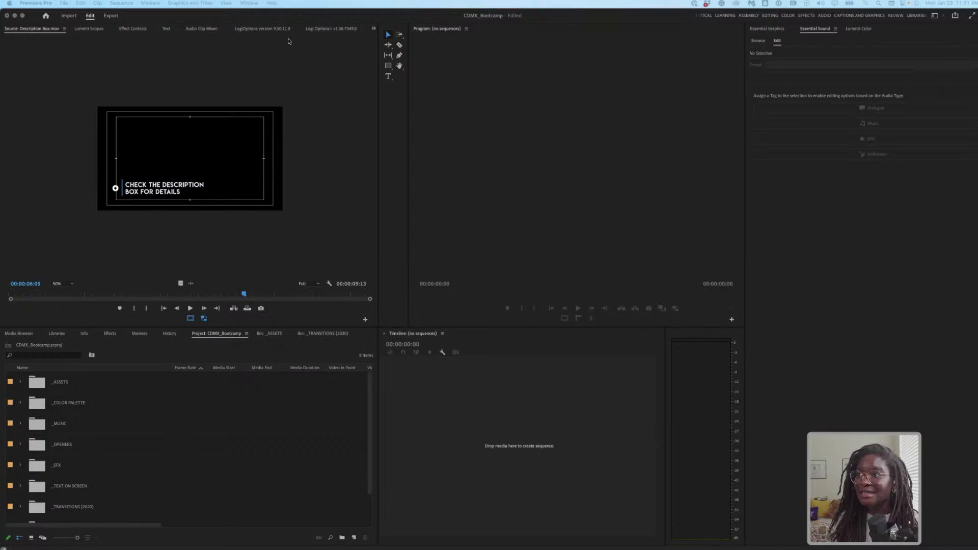
Step: Review the Appearance and General preferences, including brightness and highlight color, and accept the dialog
left_click(291, 64)
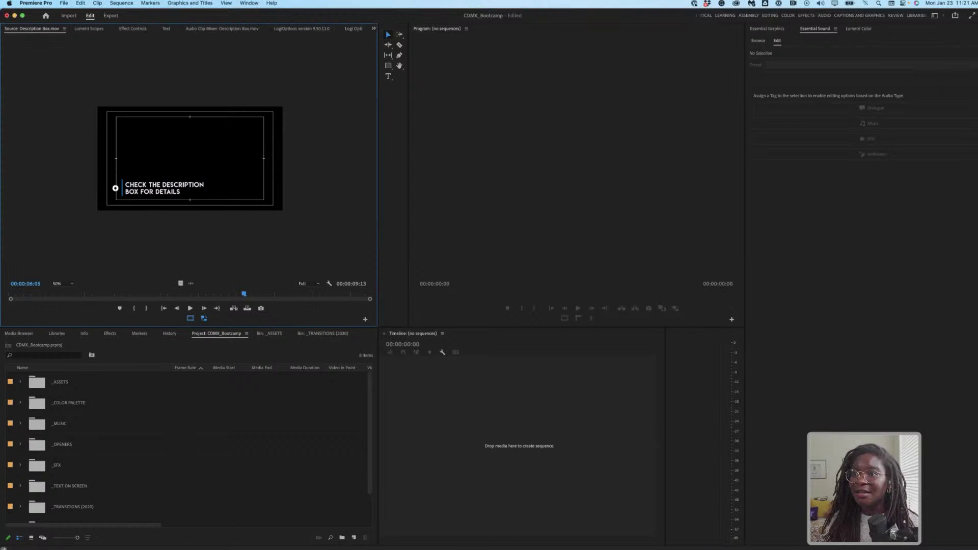
left_click(36, 3)
mouse_move(61, 27)
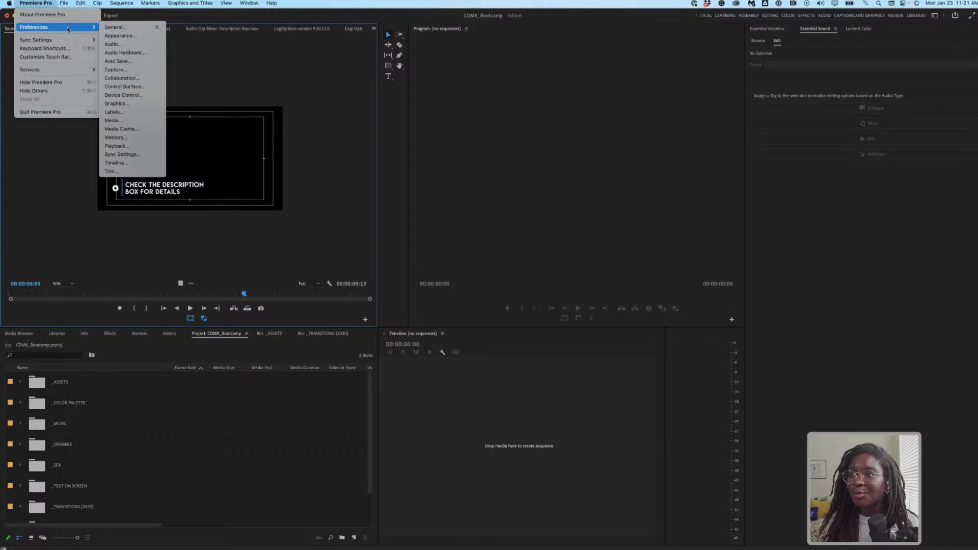
left_click(137, 36)
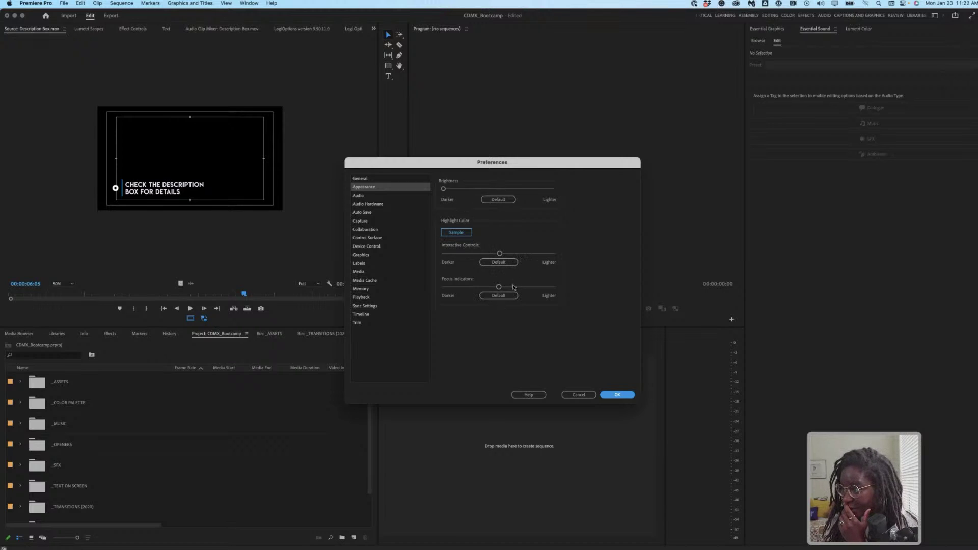
left_click(373, 179)
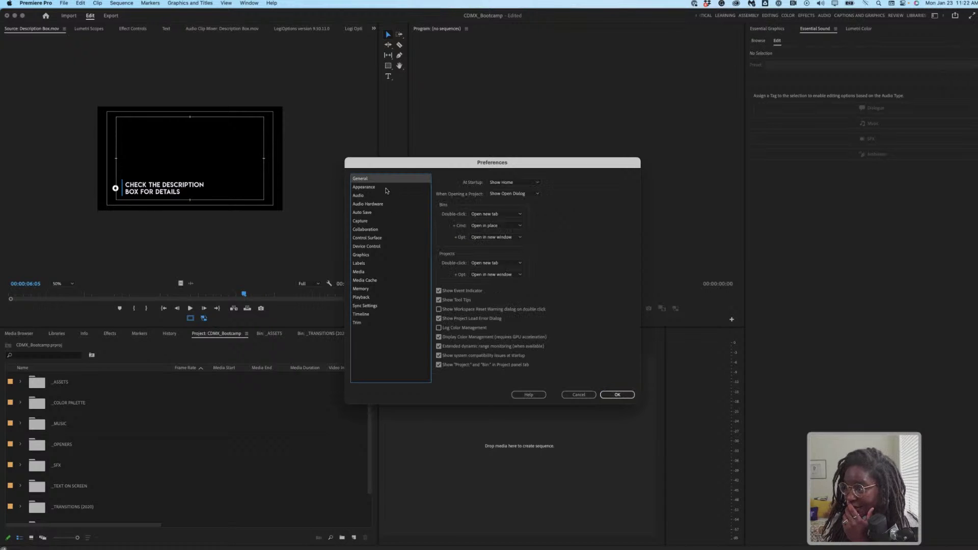
left_click(386, 188)
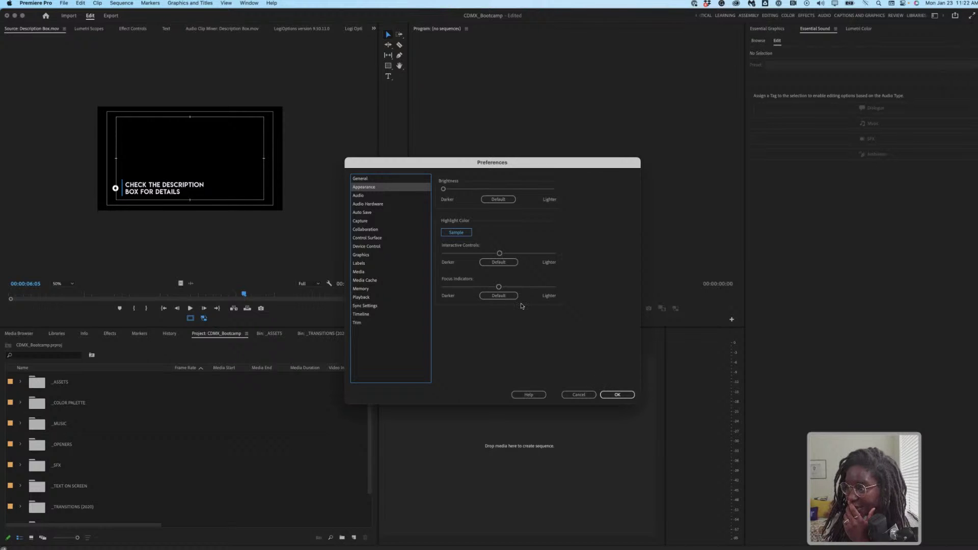
left_click(633, 394)
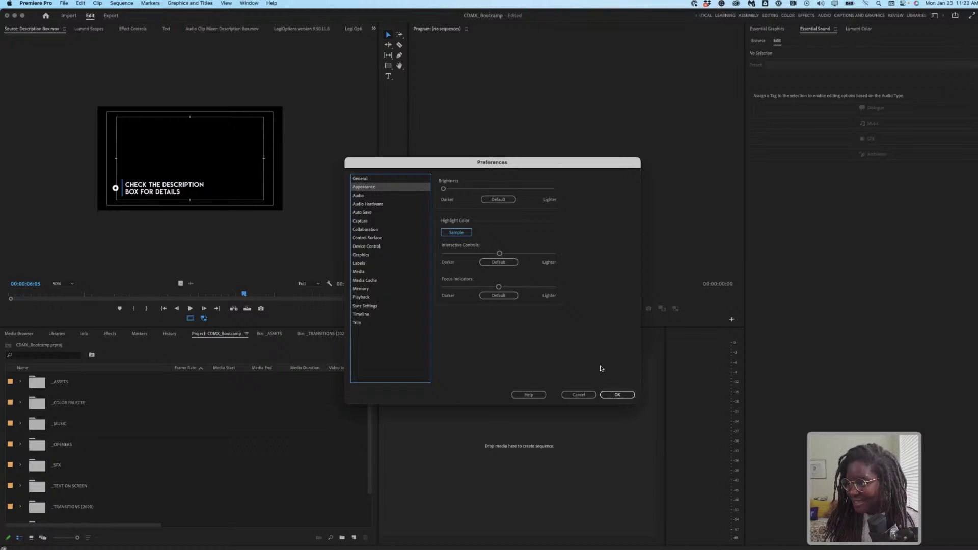
left_click(623, 396)
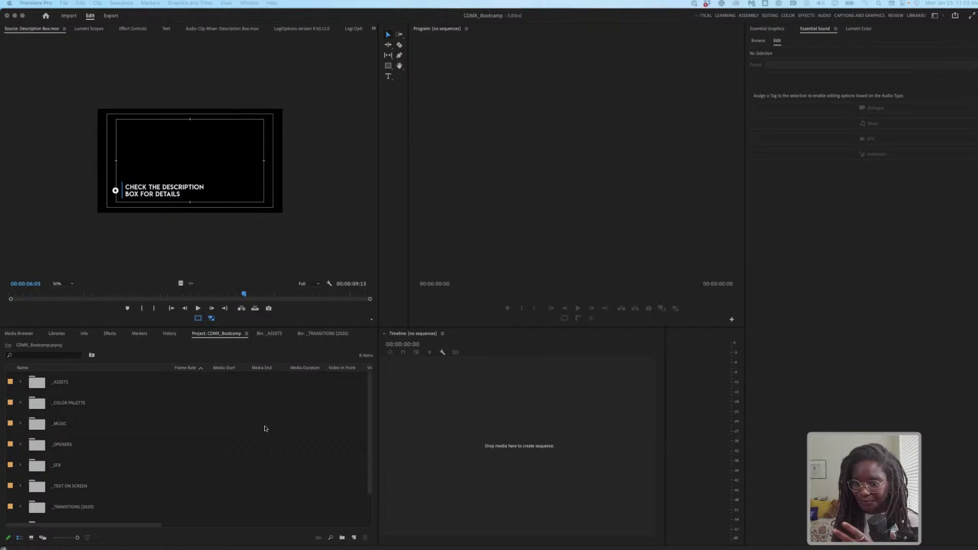
Step: Switch to the Editing workspace and display the CDMX_Bootcamp project's top-level bins, down to Sequences
left_click(228, 449)
scroll(229, 449, "down", 1)
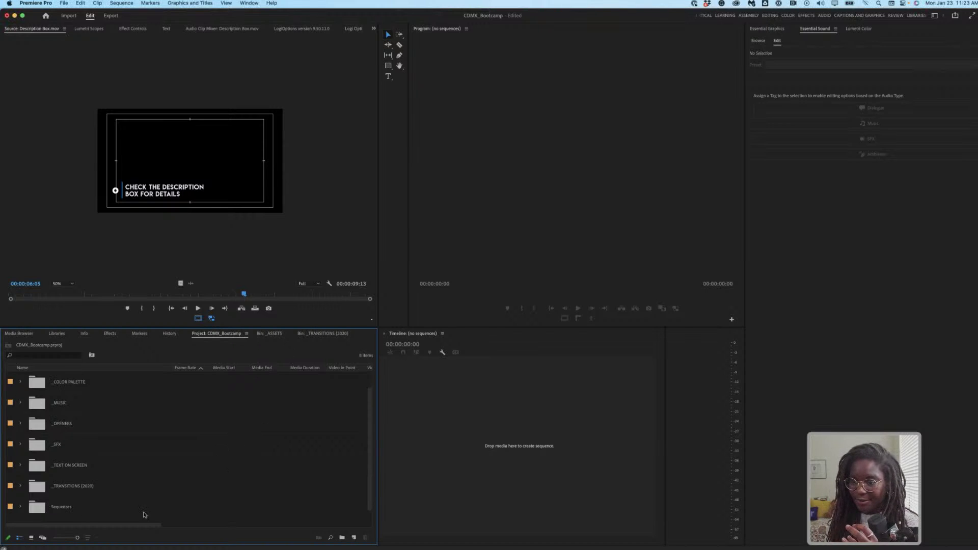
scroll(132, 468, "up", 1)
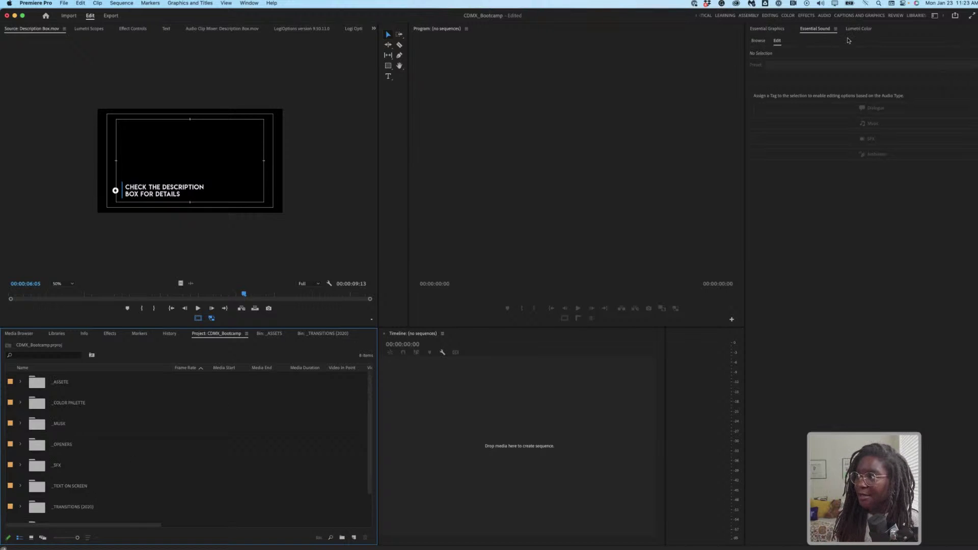
left_click(773, 16)
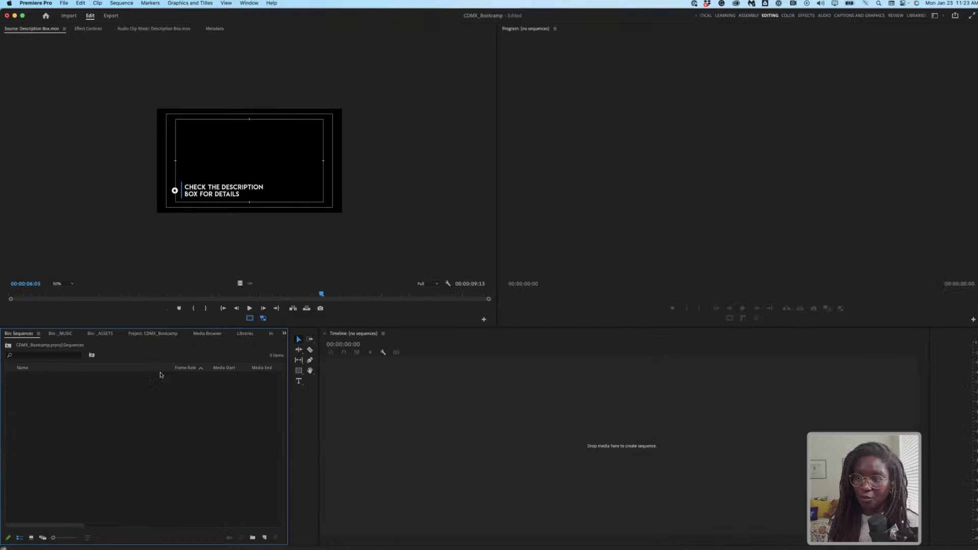
left_click(156, 335)
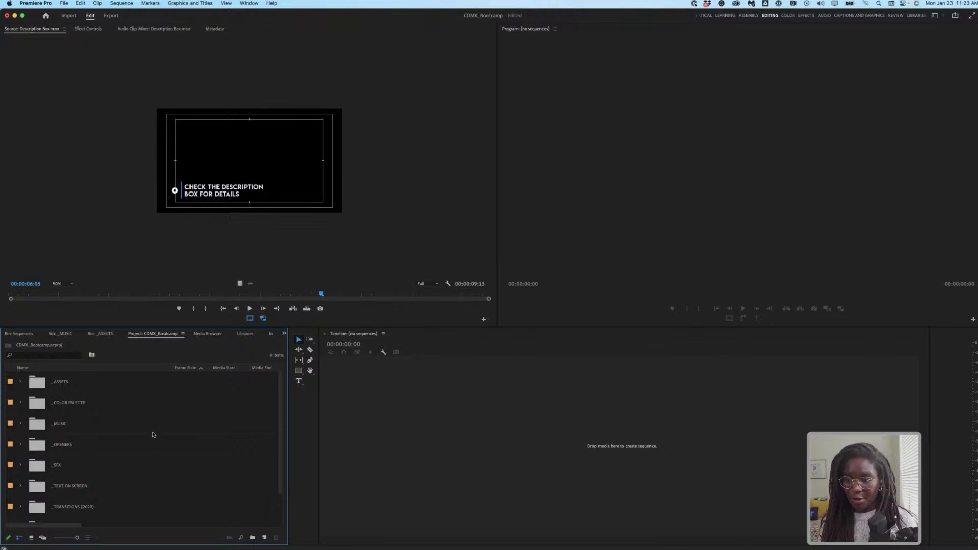
scroll(152, 436, "down", 1)
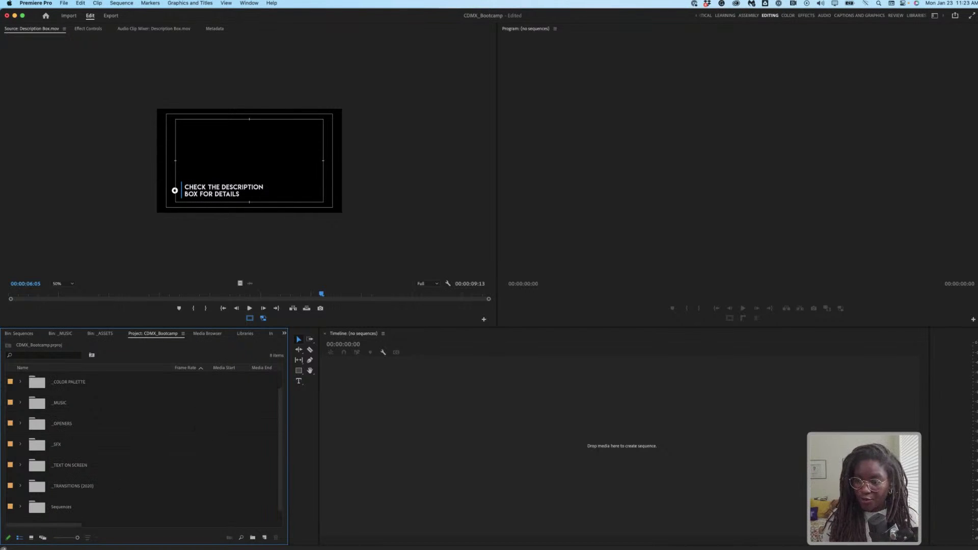
Step: Switch to Finder, close the _Copy Over Folder window and move the FOOTAGE 1 window toward the middle of the screen
left_click(174, 535)
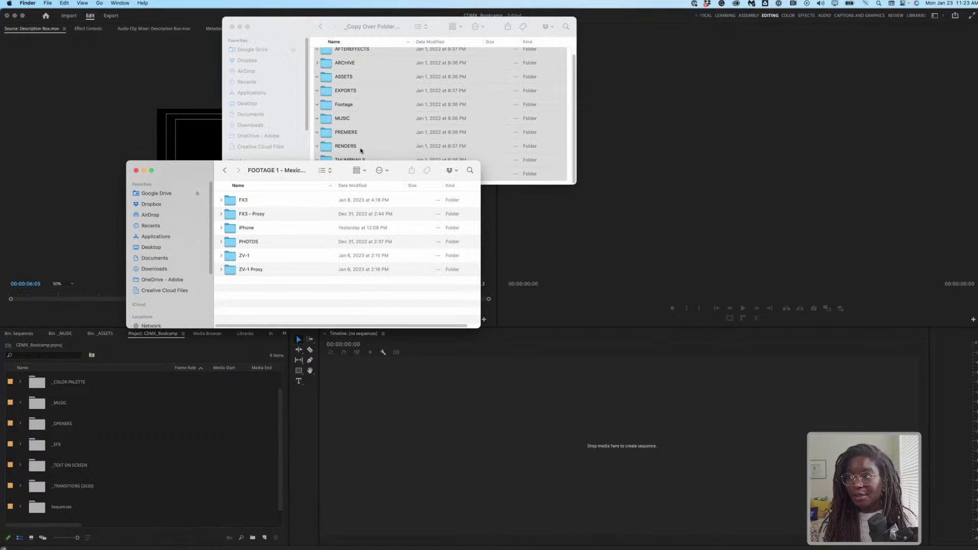
left_click(234, 31)
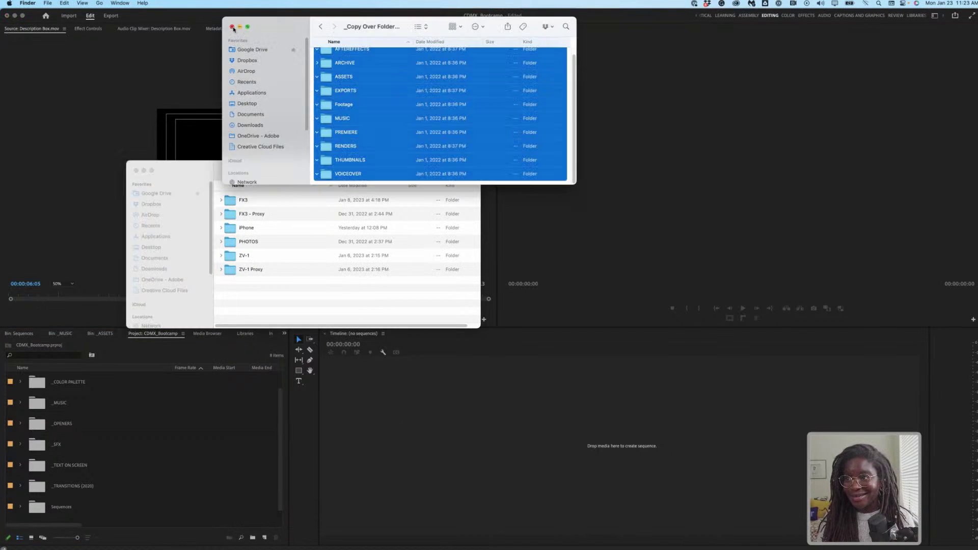
key("super+w")
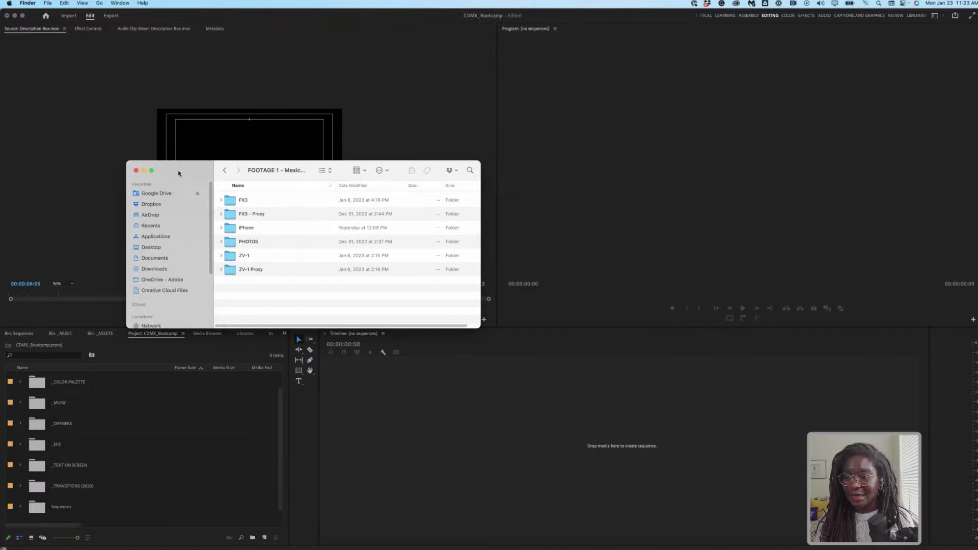
left_click_drag(178, 176, 285, 169)
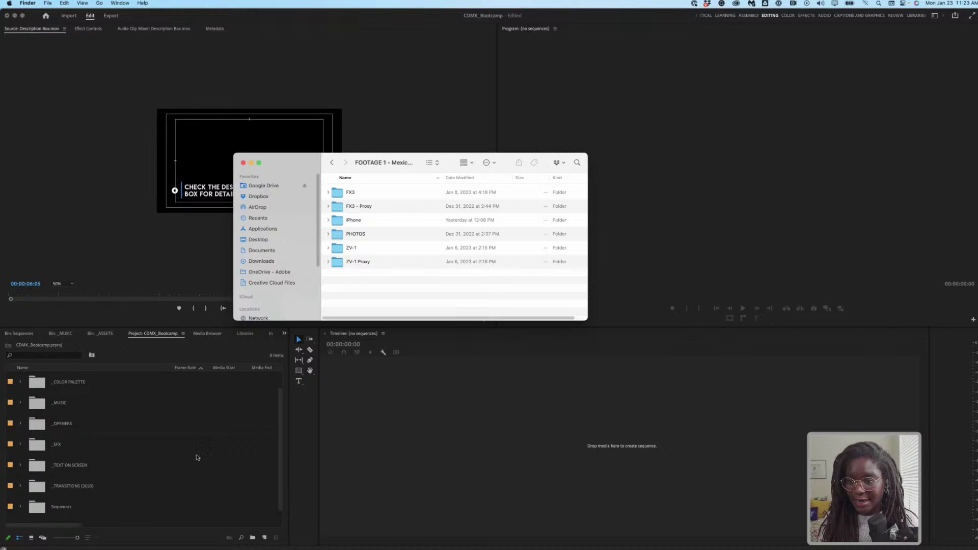
Step: Return to Premiere Pro and look through the CDMX_Bootcamp project's top-level bins, from _ASSETS to Sequences
left_click(153, 337)
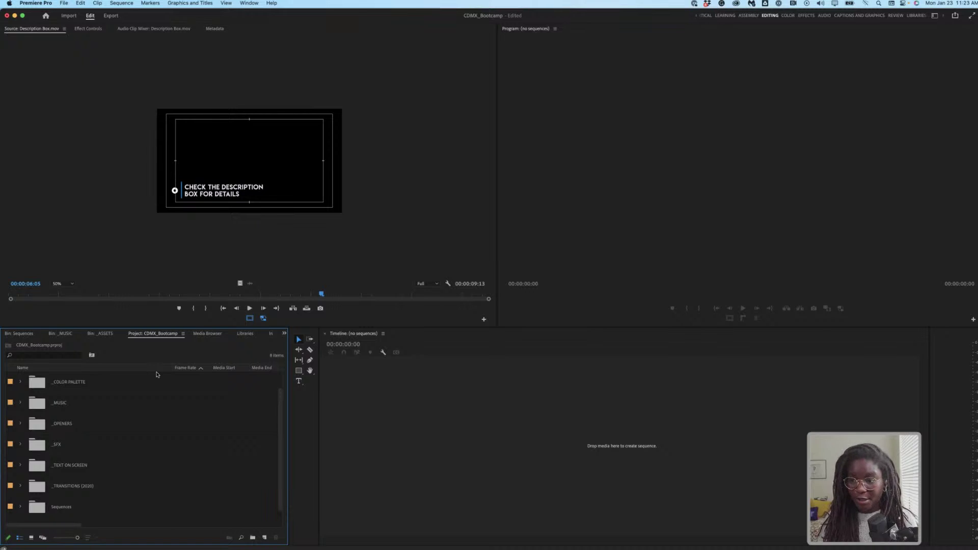
left_click(171, 424)
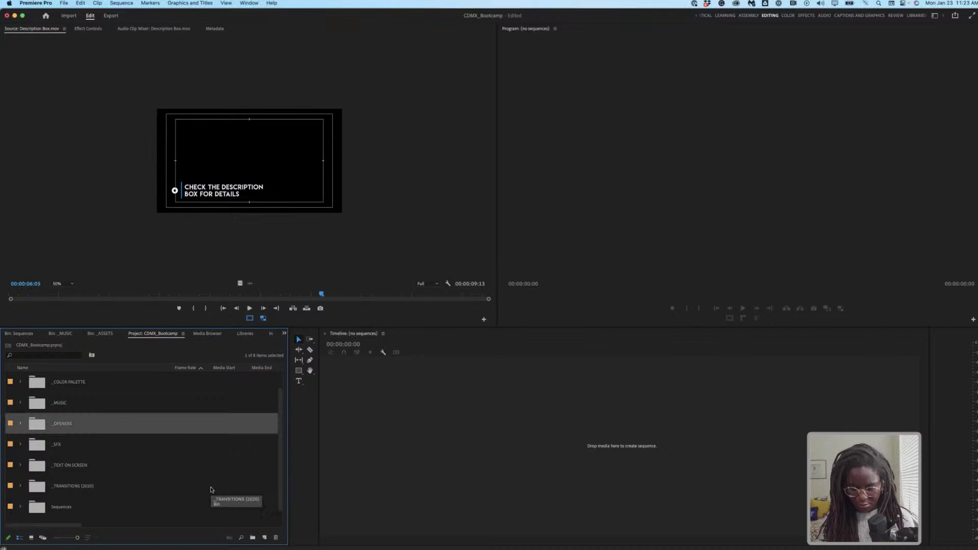
scroll(222, 447, "up", 1)
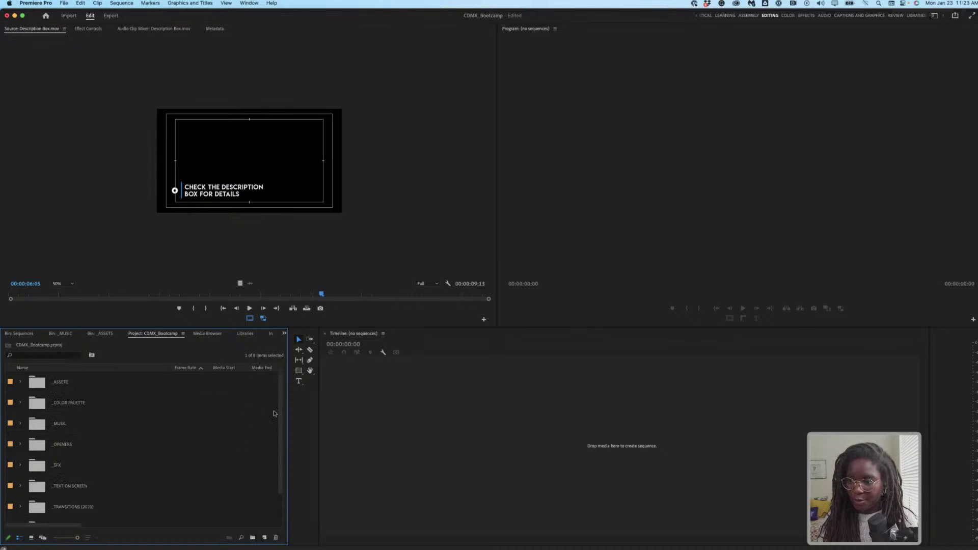
scroll(249, 438, "down", 1)
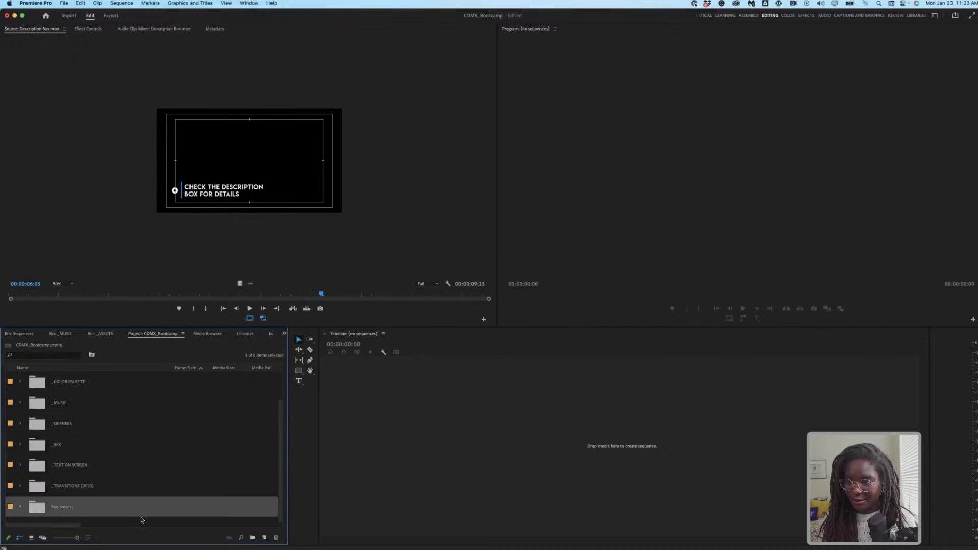
left_click(141, 515)
left_click(163, 484)
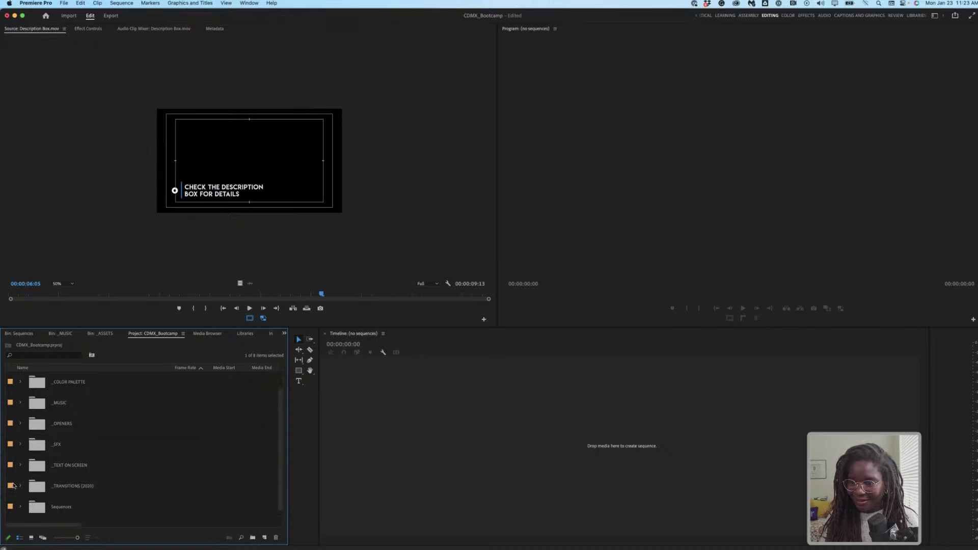
Step: Shrink the project list's rows to the minimum size and leave the _TRANSITIONS (2020) bin collapsed with nothing selected
left_click(20, 485)
scroll(88, 496, "down", 5)
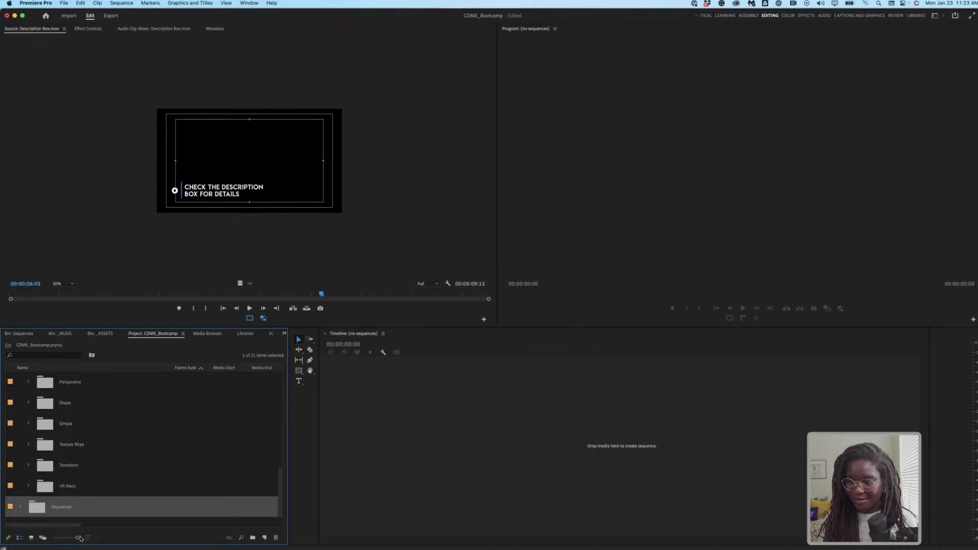
left_click_drag(77, 537, 53, 538)
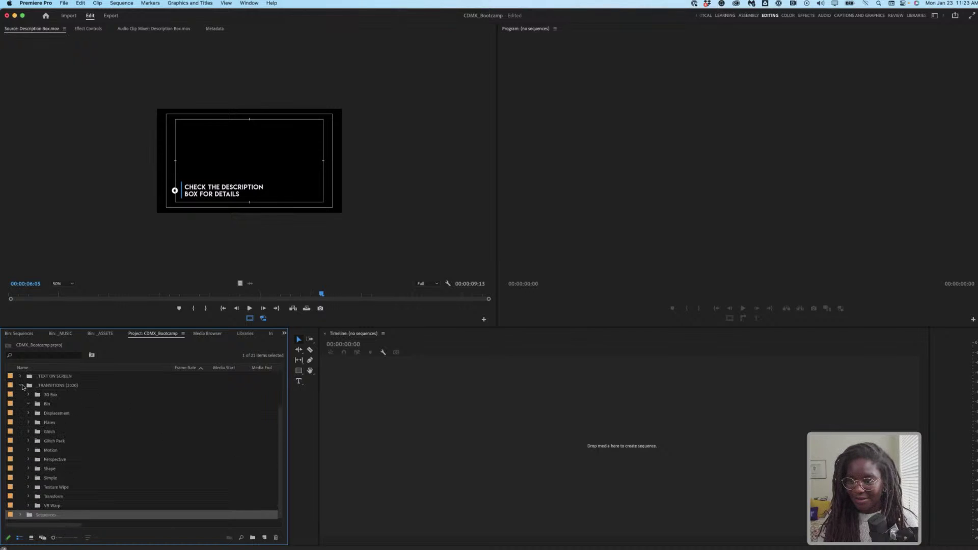
left_click(20, 386)
left_click(101, 482)
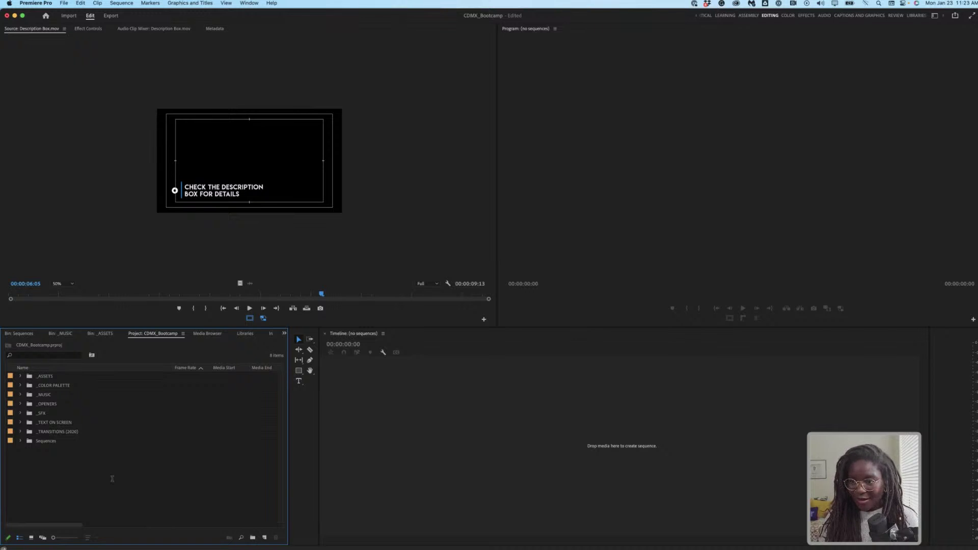
Step: Create a top-level bin named FOOTAGE - CDMX in the project and open it
key("super+b")
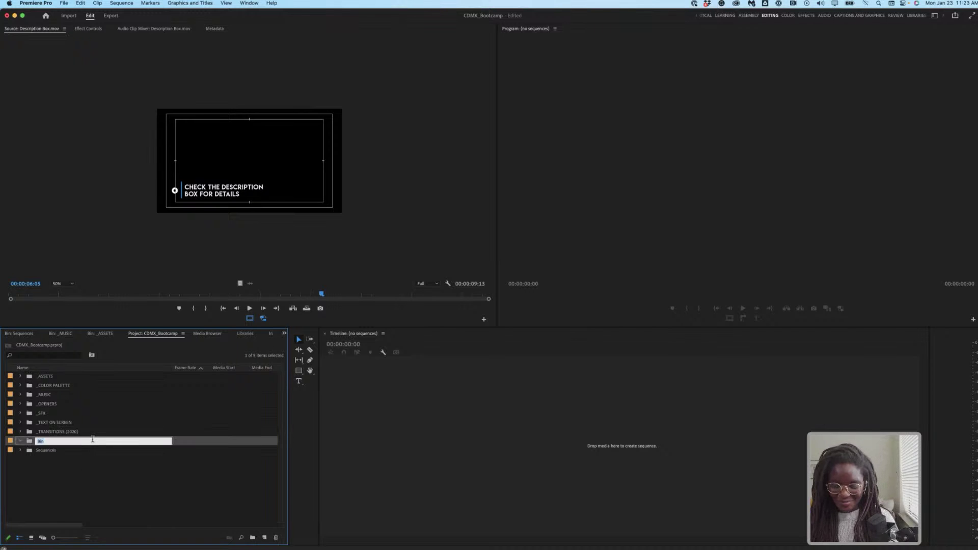
key("BackSpace")
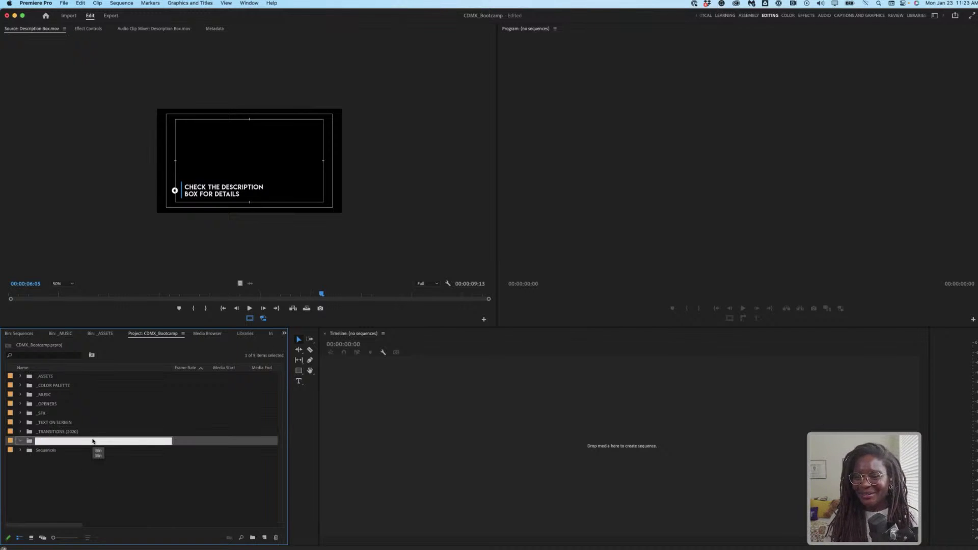
type("FOOTAGE")
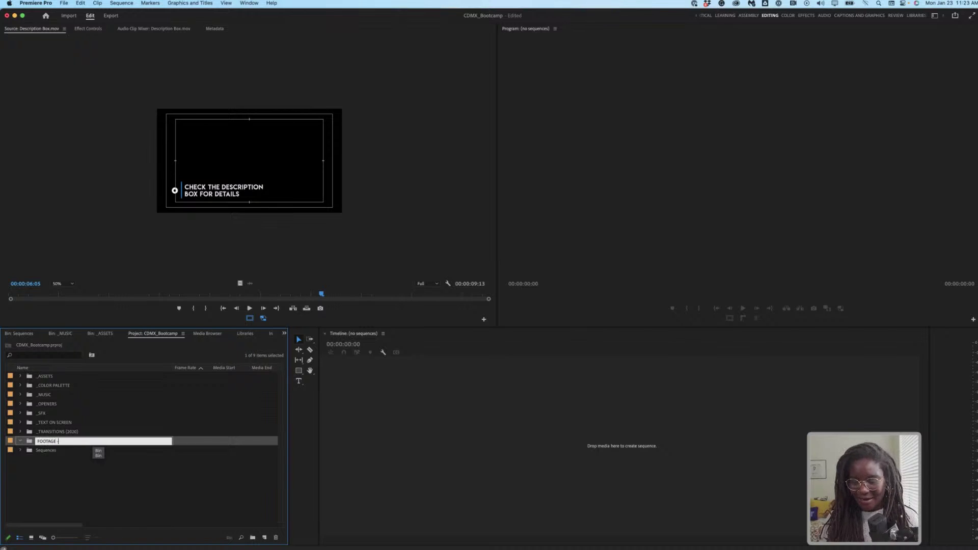
type(" - CDMX")
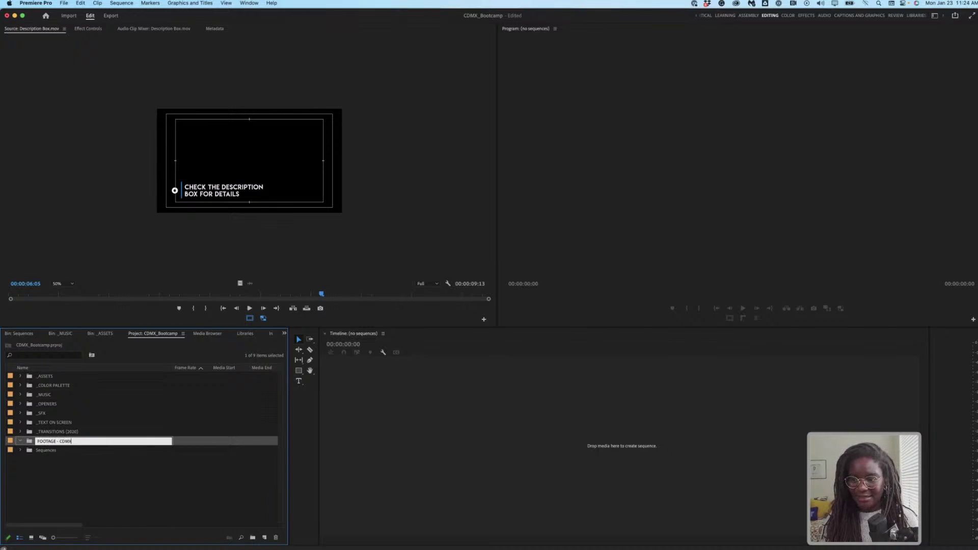
key("Tab")
double_click(30, 441)
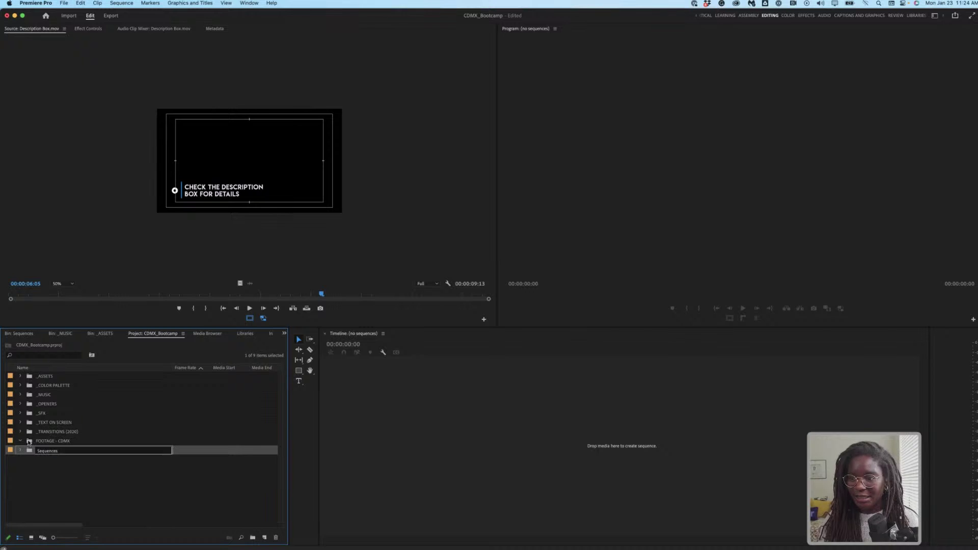
Step: Import the FX3 and ZV-1 folders from the FOOTAGE 1 folder in Finder into the FOOTAGE - CDMX bin
left_click(175, 534)
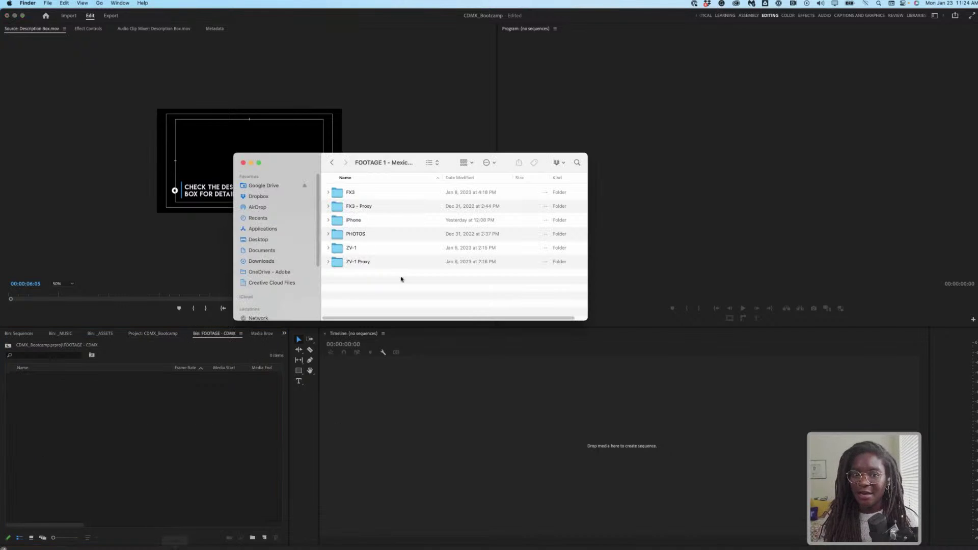
left_click(356, 197)
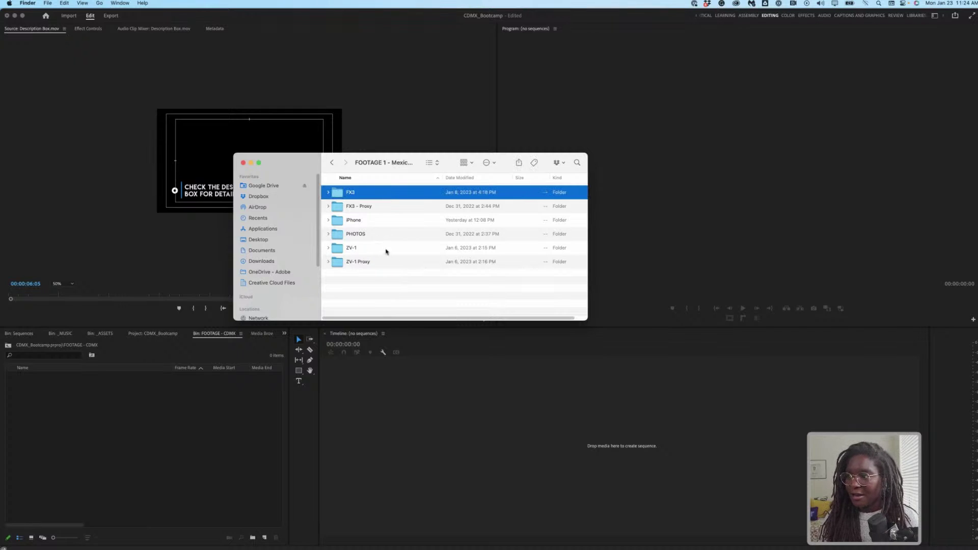
left_click(385, 252, "super")
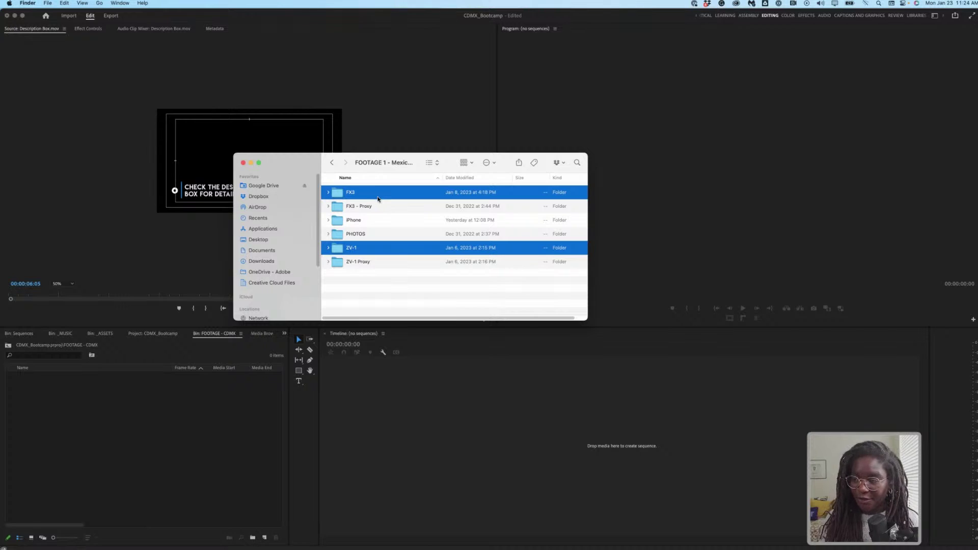
left_click_drag(306, 248, 121, 431)
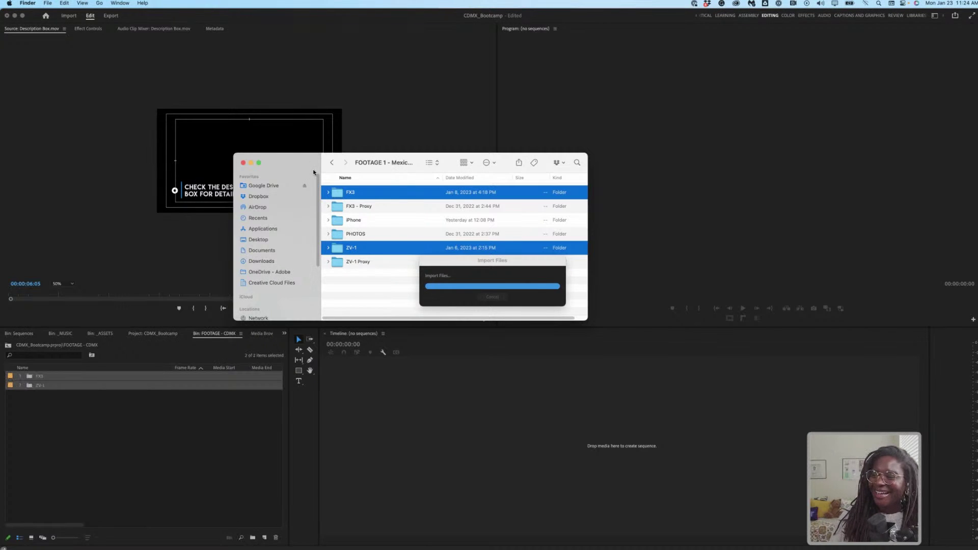
left_click(493, 328)
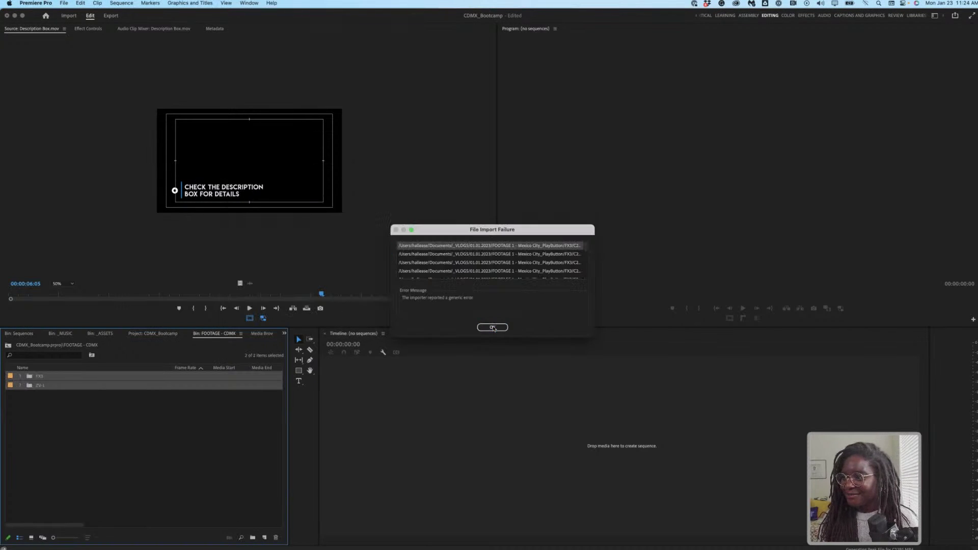
left_click(493, 328)
Step: Expand the FX3 bin and show its clips in a maximized FOOTAGE - CDMX bin view with slightly larger rows
left_click(86, 437)
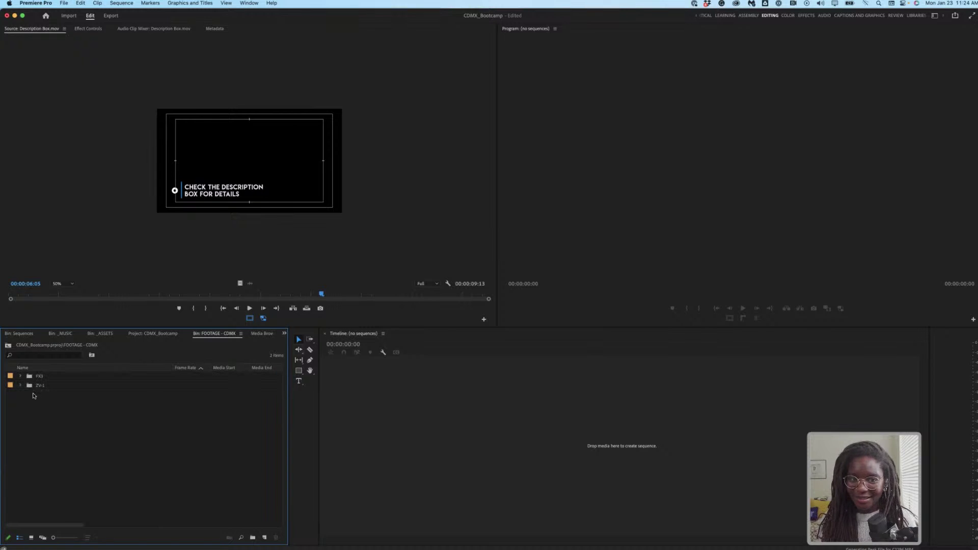
left_click(19, 377)
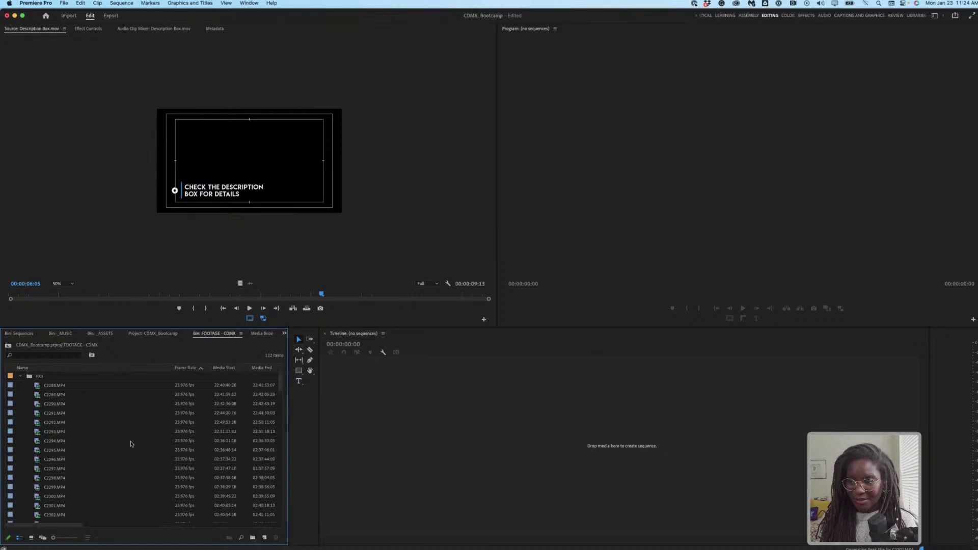
scroll(128, 396, "down", 2)
scroll(131, 406, "down", 1)
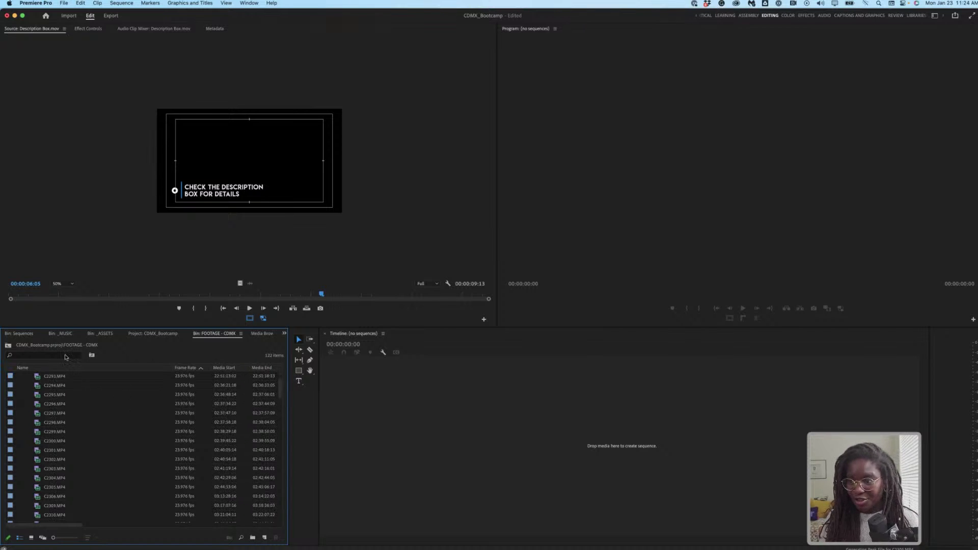
double_click(215, 334)
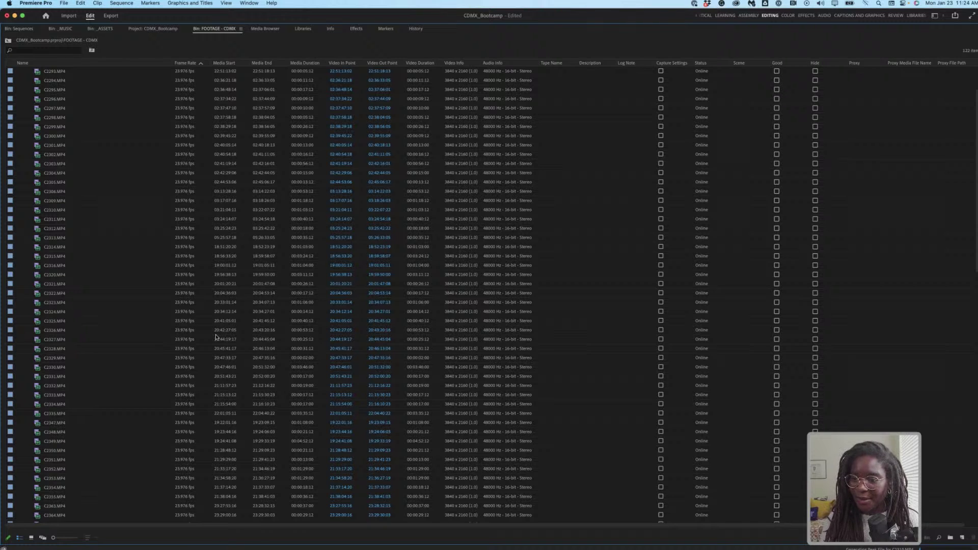
left_click(215, 337)
left_click(58, 539)
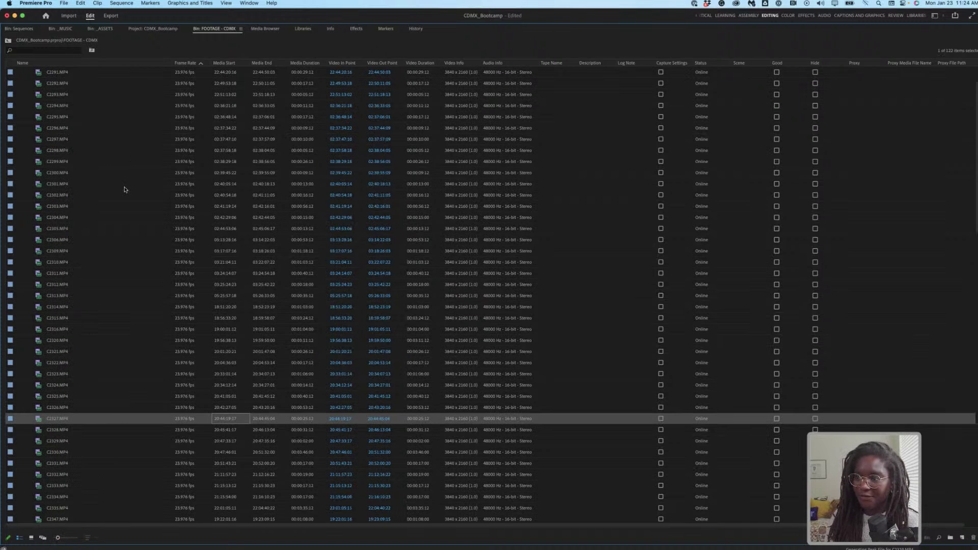
Step: Examine the frame rates of the FX3 clips down to the end of the list
scroll(125, 190, "down", 6)
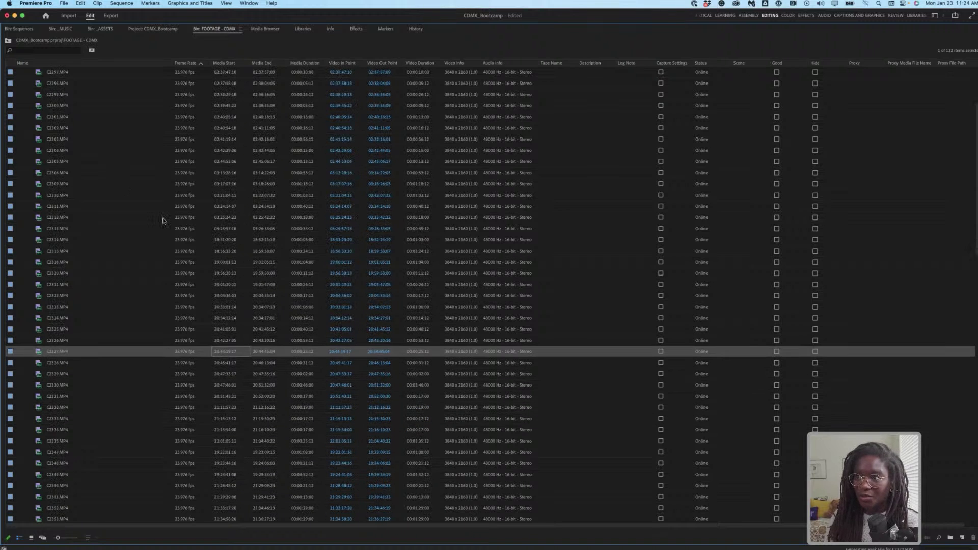
scroll(193, 237, "down", 4)
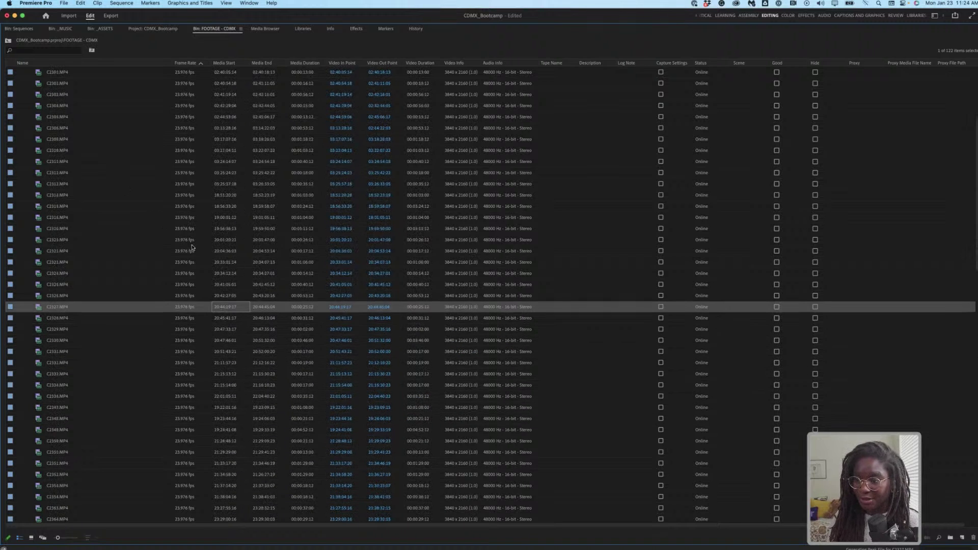
scroll(192, 248, "down", 15)
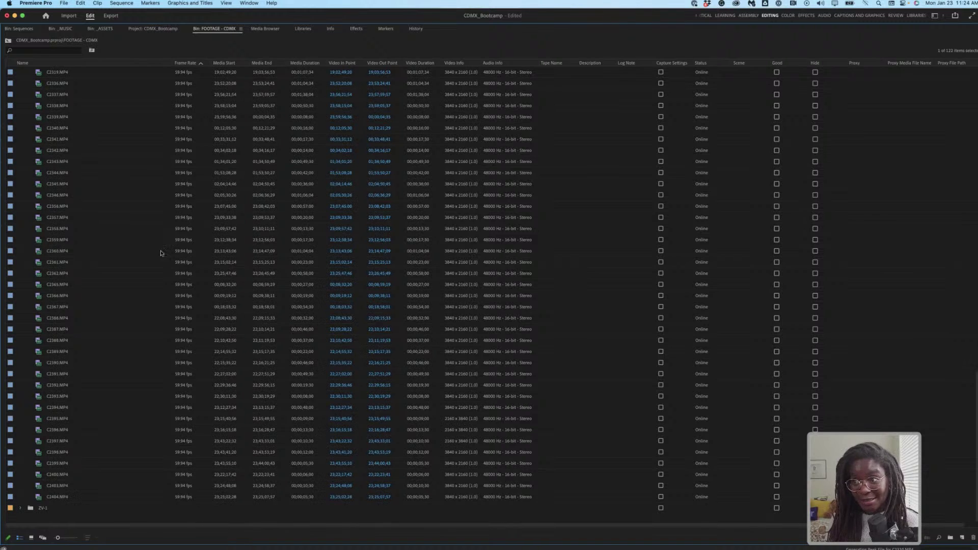
scroll(187, 448, "up", 2)
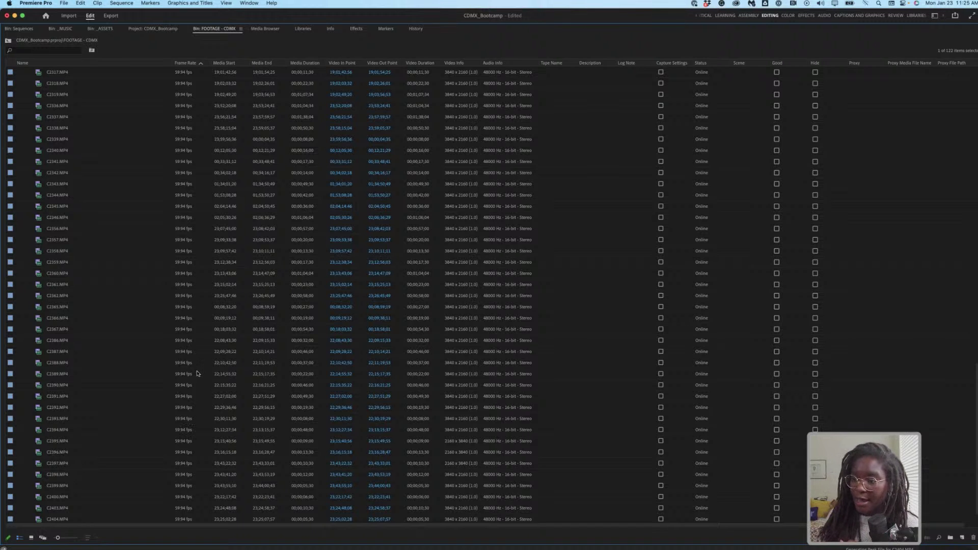
scroll(206, 393, "down", 2)
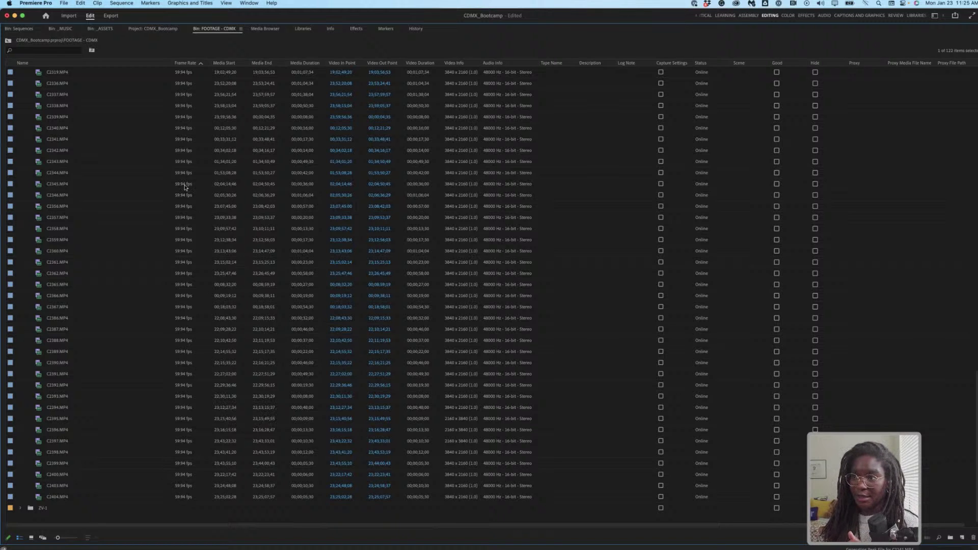
scroll(173, 321, "up", 15)
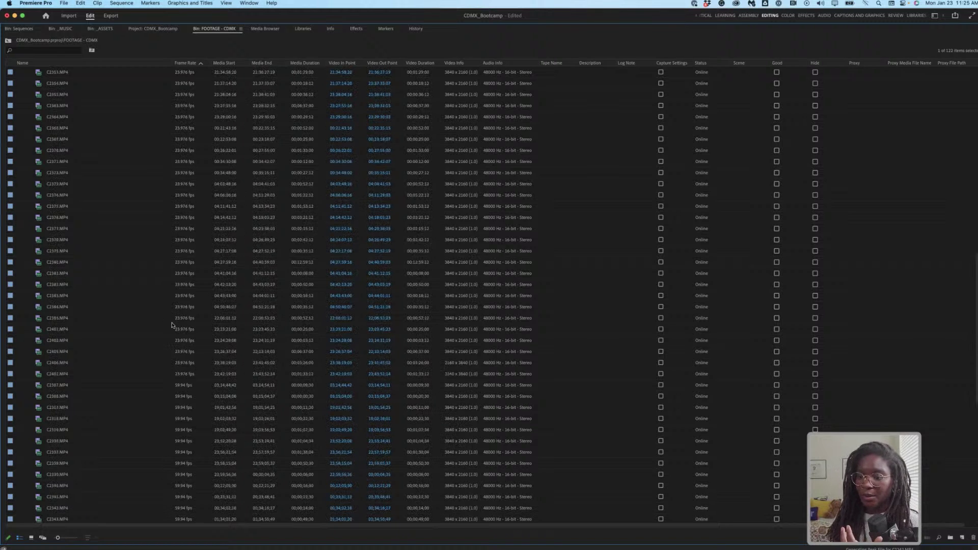
Step: Show the FOOTAGE - CDMX bin as icons and open the FX3 bin in its own view
left_click(33, 539)
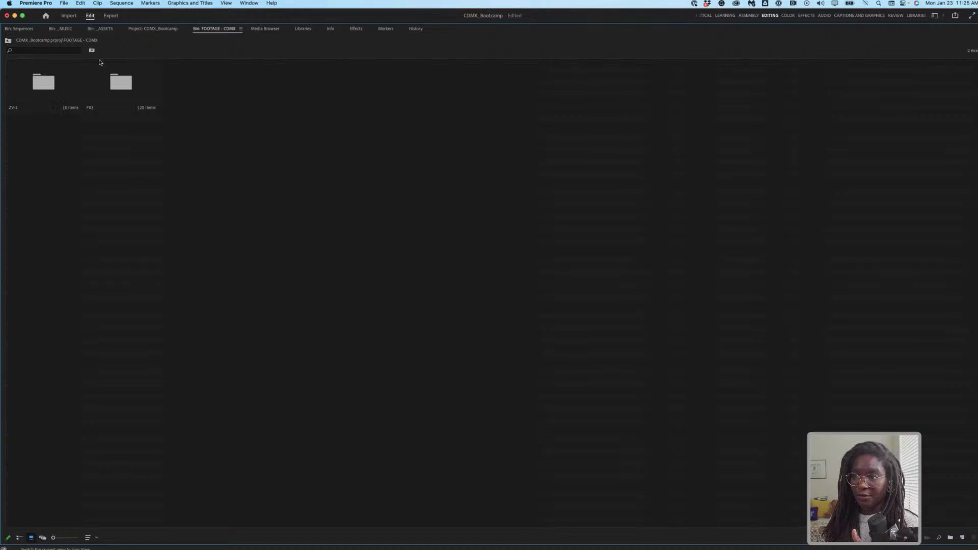
double_click(114, 86)
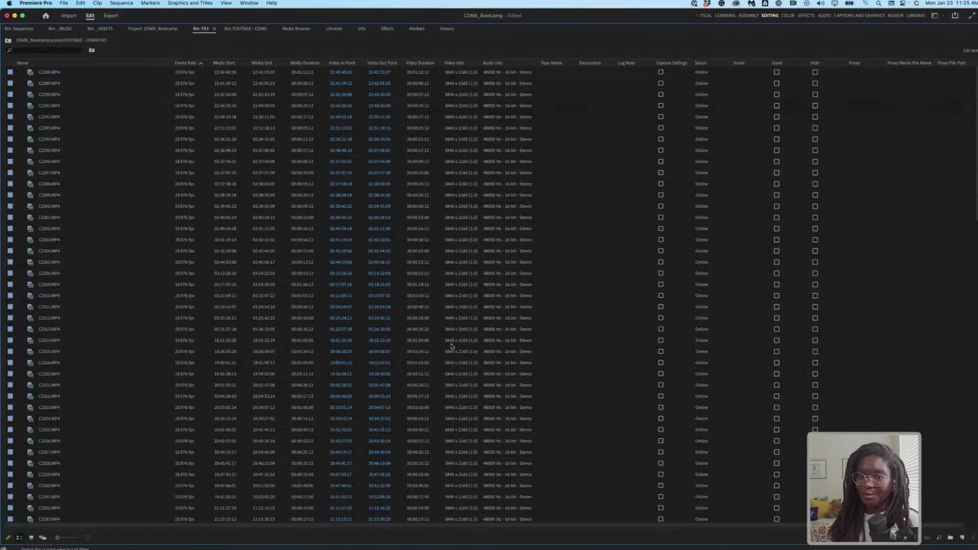
Step: Select all clips in the FX3 bin, from C2288.MP4 through C2404.MP4
left_click(141, 75)
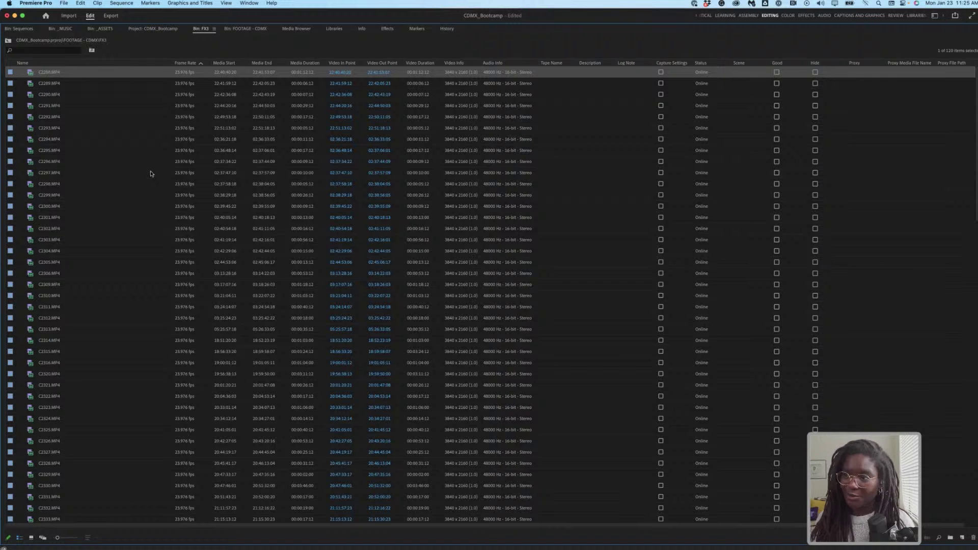
scroll(145, 356, "down", 10)
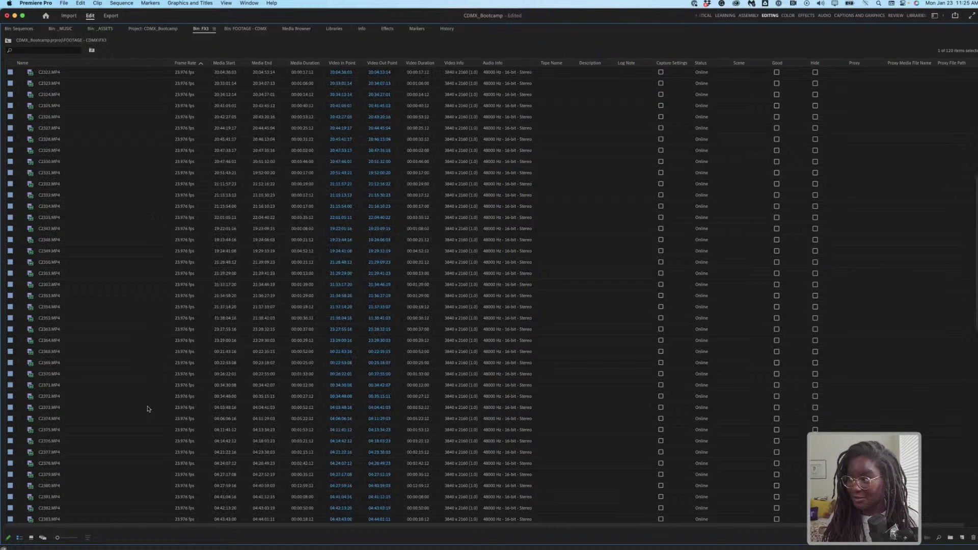
scroll(146, 417, "down", 15)
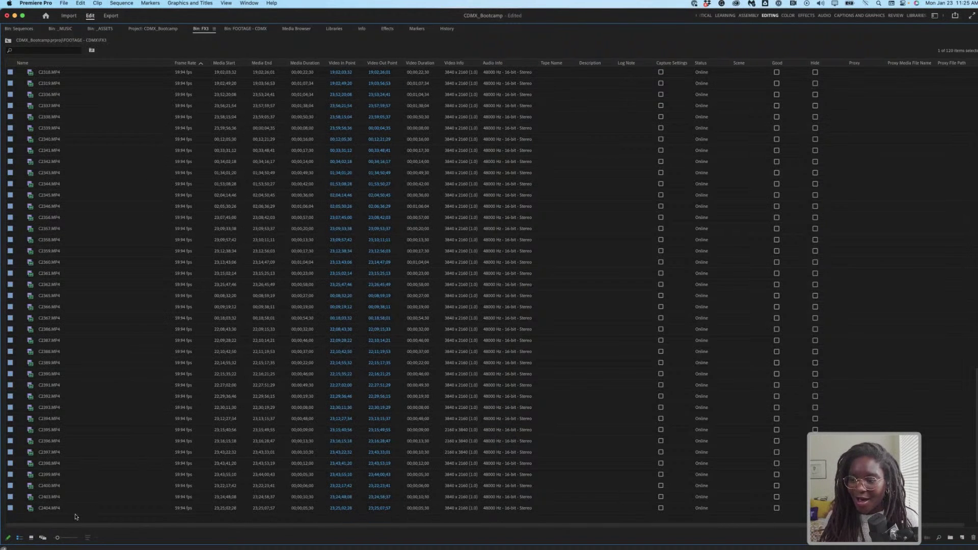
left_click(80, 512, "shift")
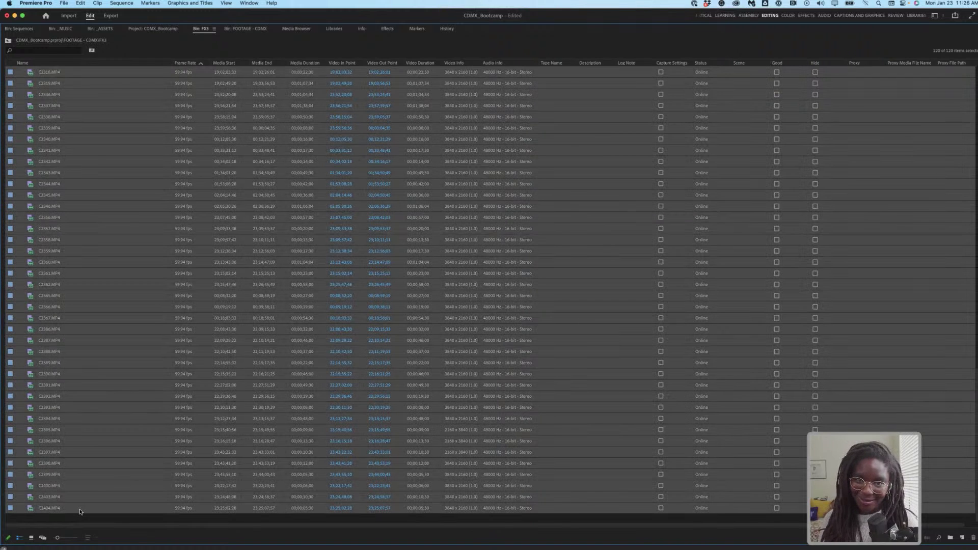
scroll(93, 429, "up", 4)
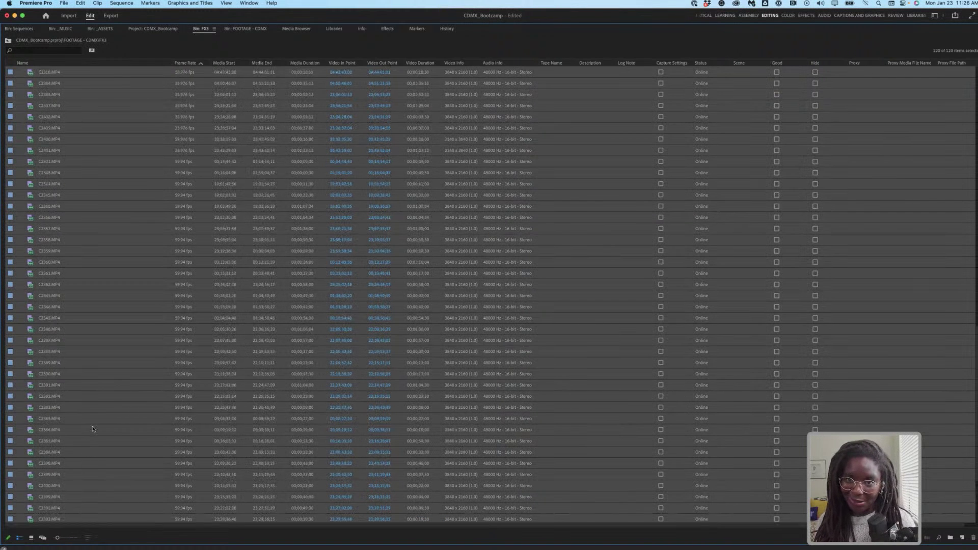
scroll(92, 423, "up", 5)
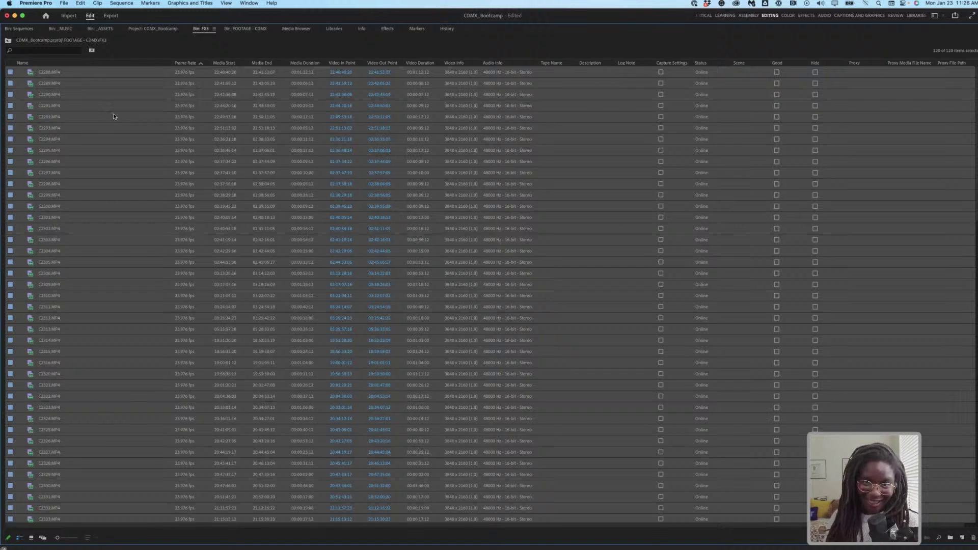
scroll(133, 112, "down", 15)
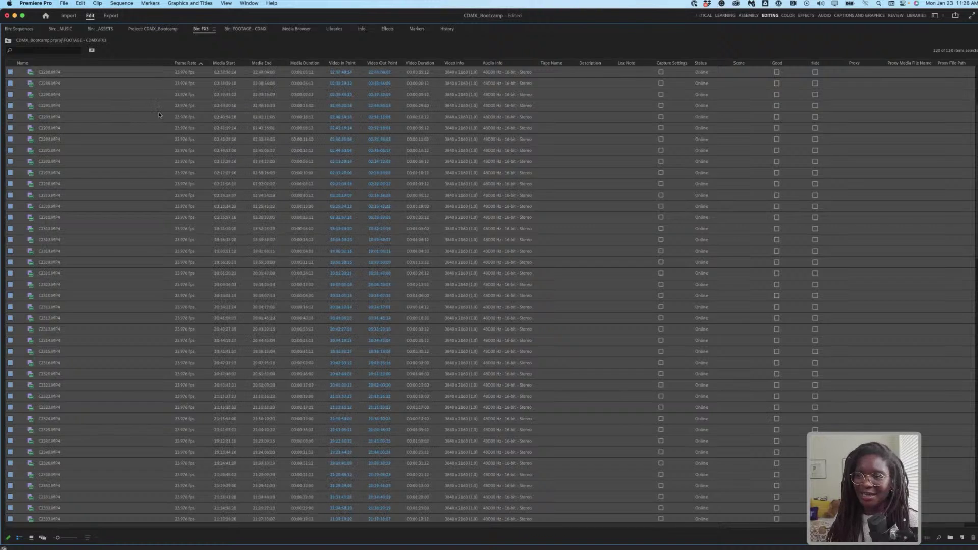
scroll(153, 114, "up", 5)
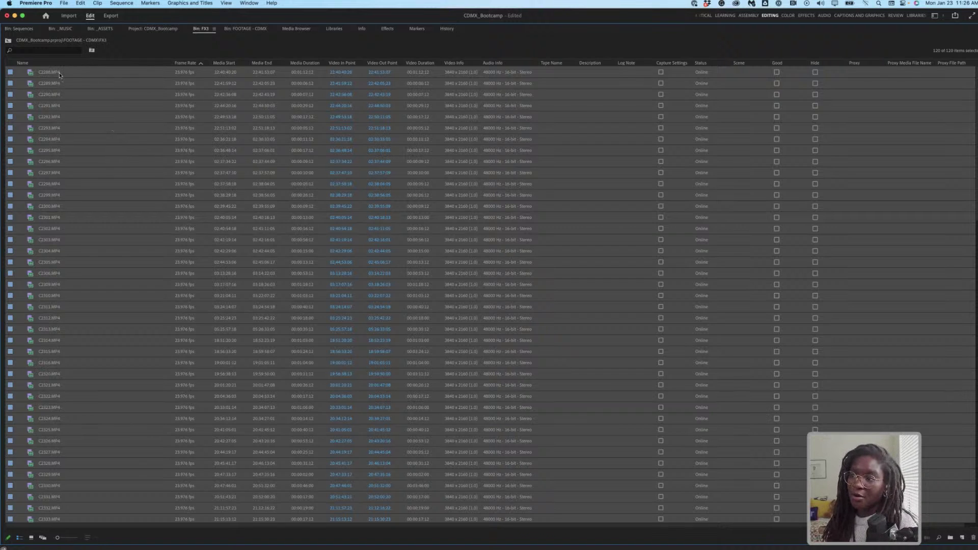
Step: Attach proxies to the selected FX3 clips, starting with C2288.MP4 in the FX3 - Proxy folder of FOOTAGE 1, and enlarge the list rows
right_click(60, 77)
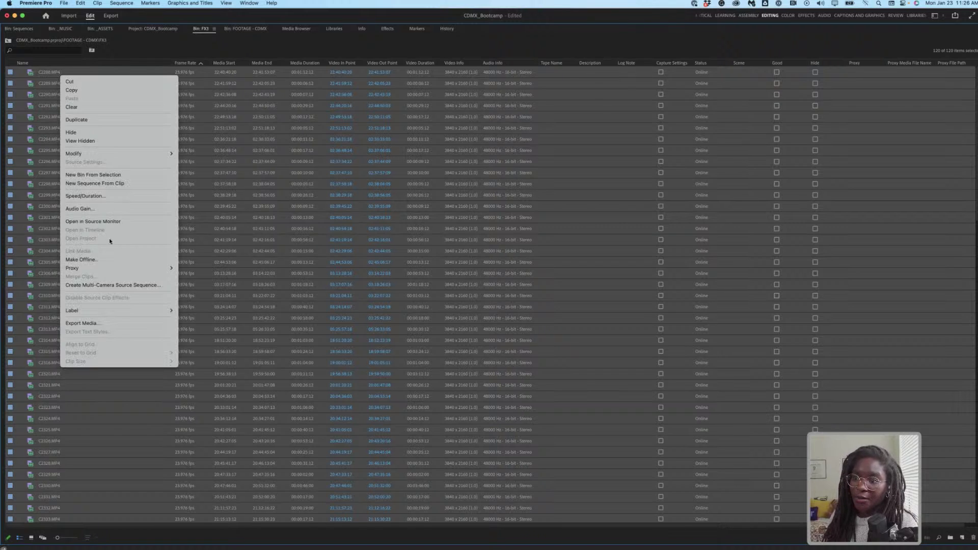
mouse_move(113, 270)
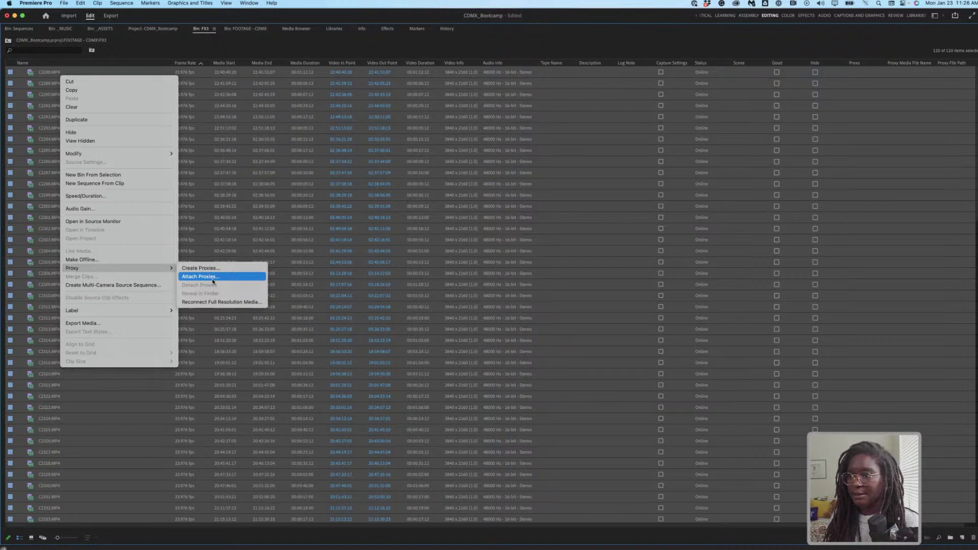
left_click(211, 277)
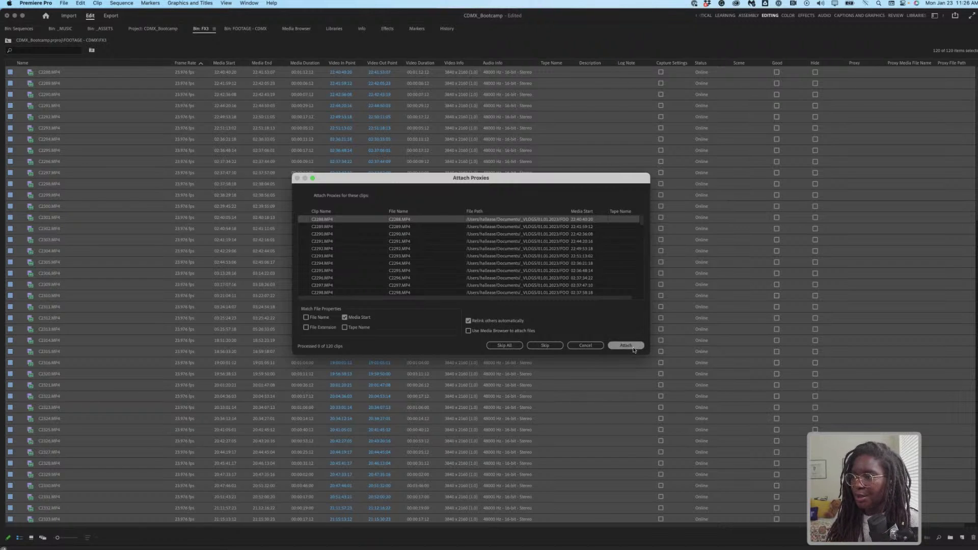
key("Return")
left_click(487, 220)
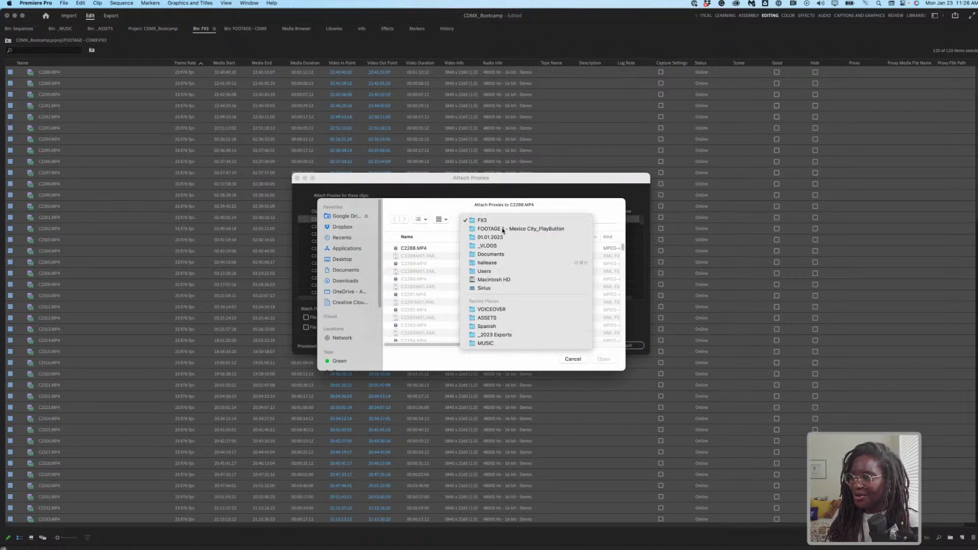
left_click(504, 230)
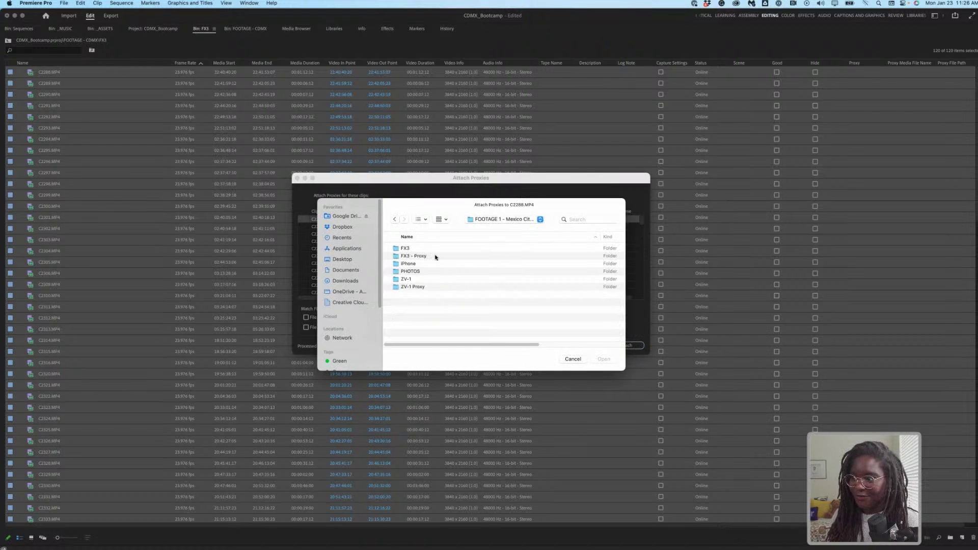
double_click(435, 256)
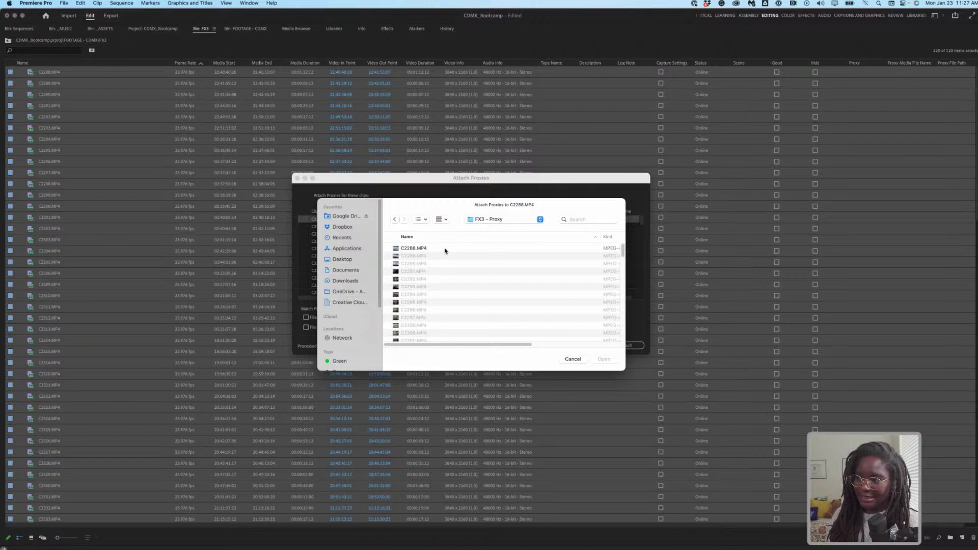
left_click(445, 249)
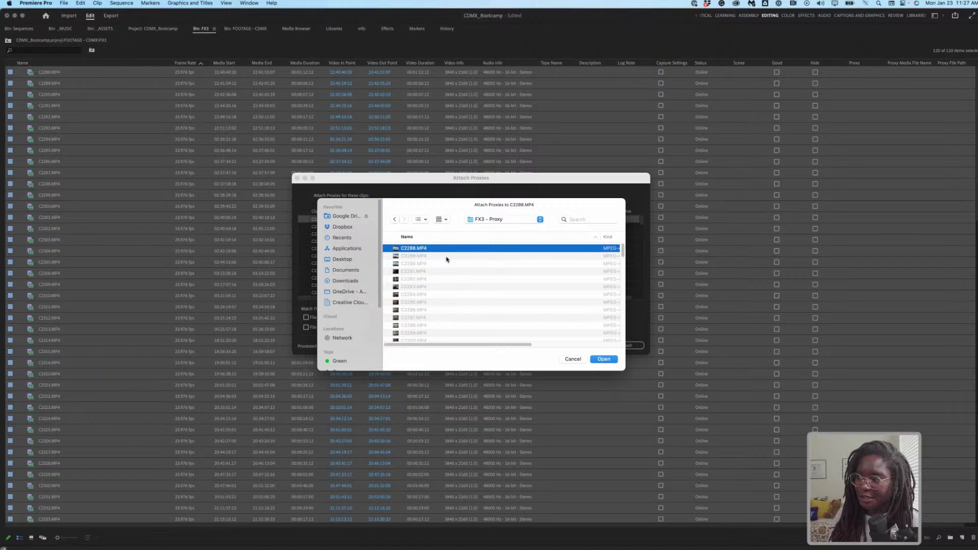
left_click(607, 359)
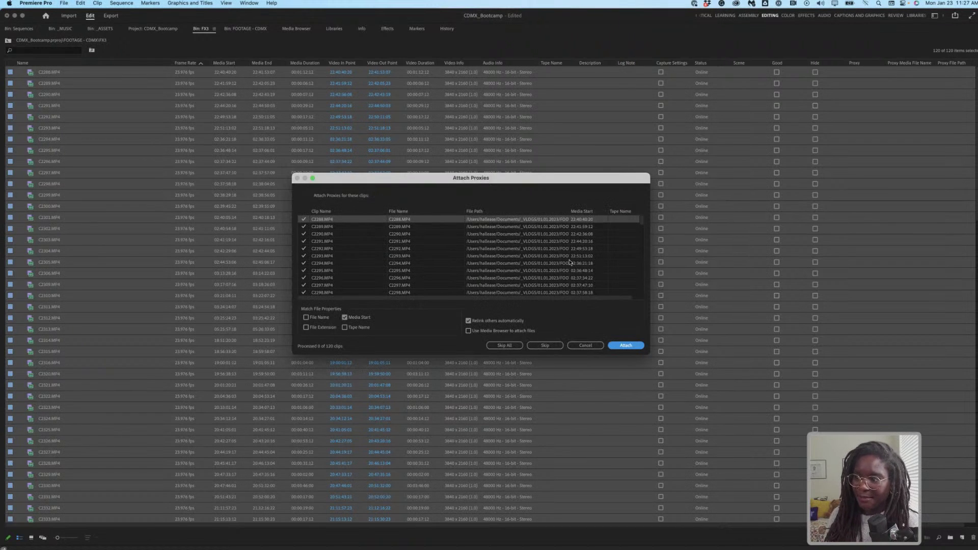
key("Return")
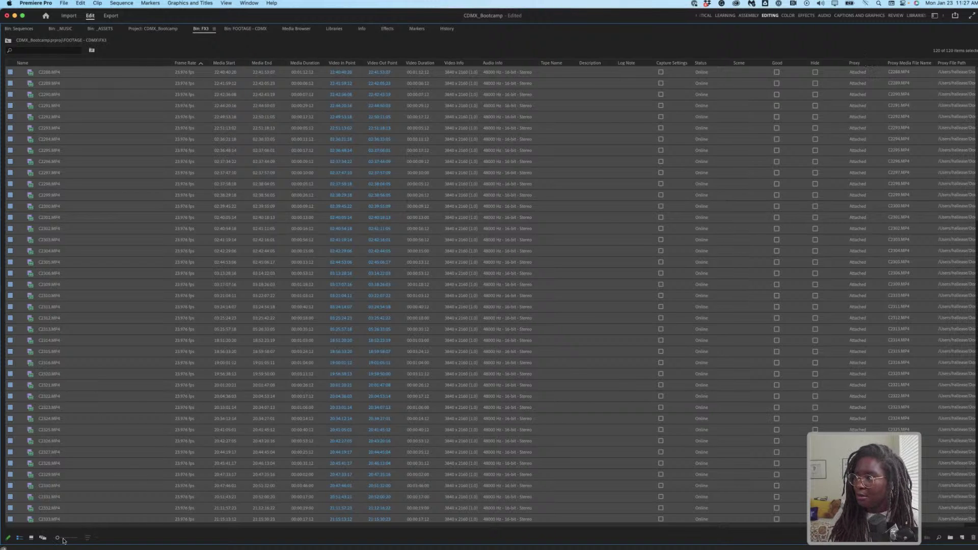
left_click_drag(57, 538, 68, 538)
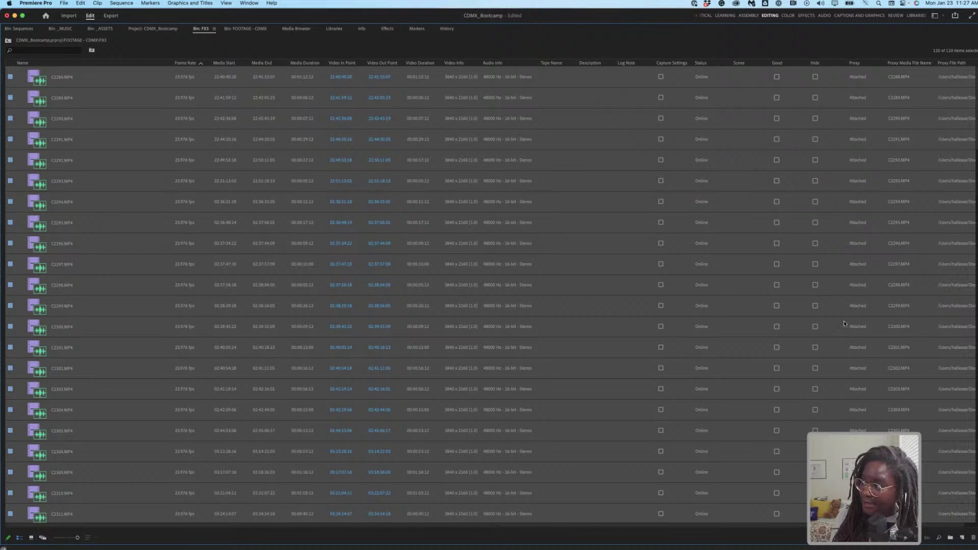
left_click(861, 305)
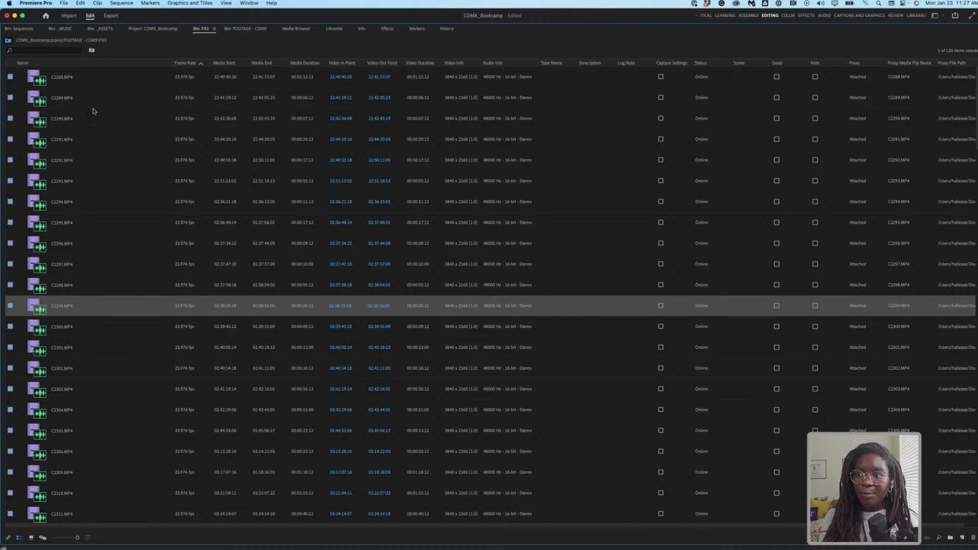
Step: Go up to the FOOTAGE - CDMX bin, open the ZV-1 bin and select all its clips
left_click(8, 40)
left_click(155, 160)
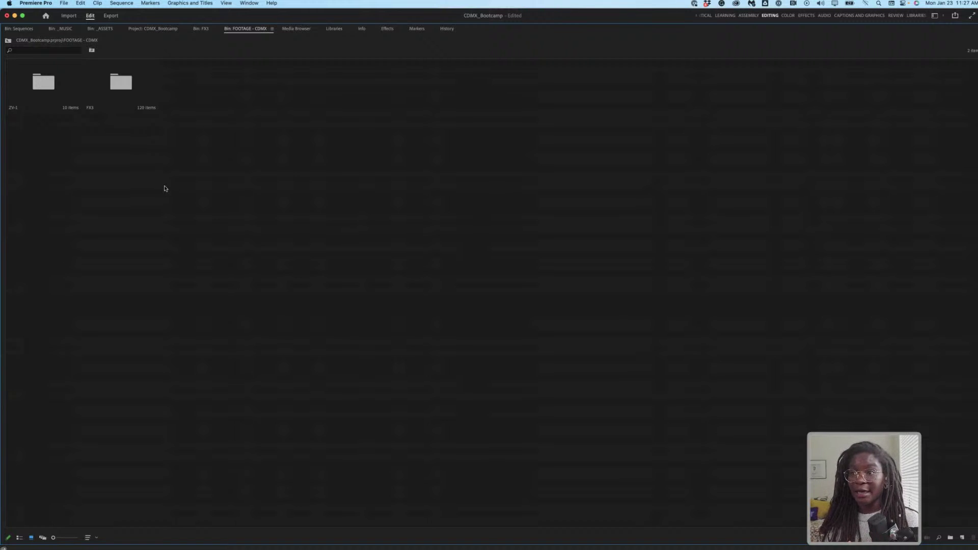
double_click(48, 91)
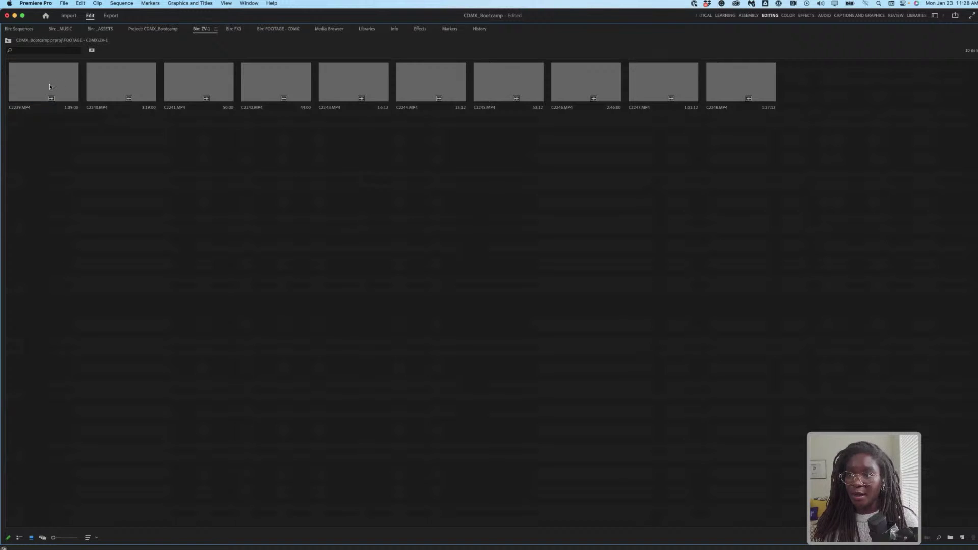
left_click(50, 87)
left_click(732, 81, "shift")
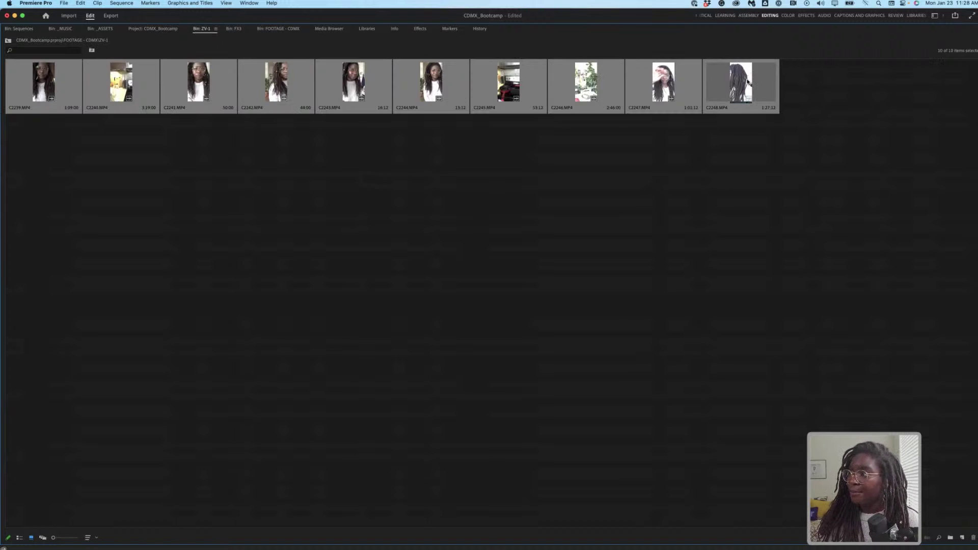
Step: Attach proxies to the selected ZV-1 clips, starting with C2239.MP4 in the ZV-1 Proxy folder of FOOTAGE 1, matching by media start
right_click(722, 81)
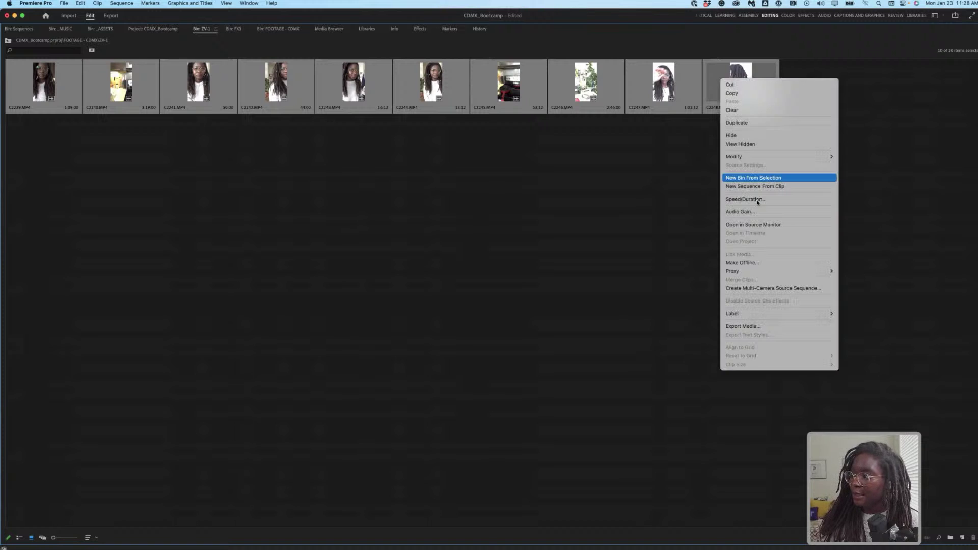
mouse_move(770, 272)
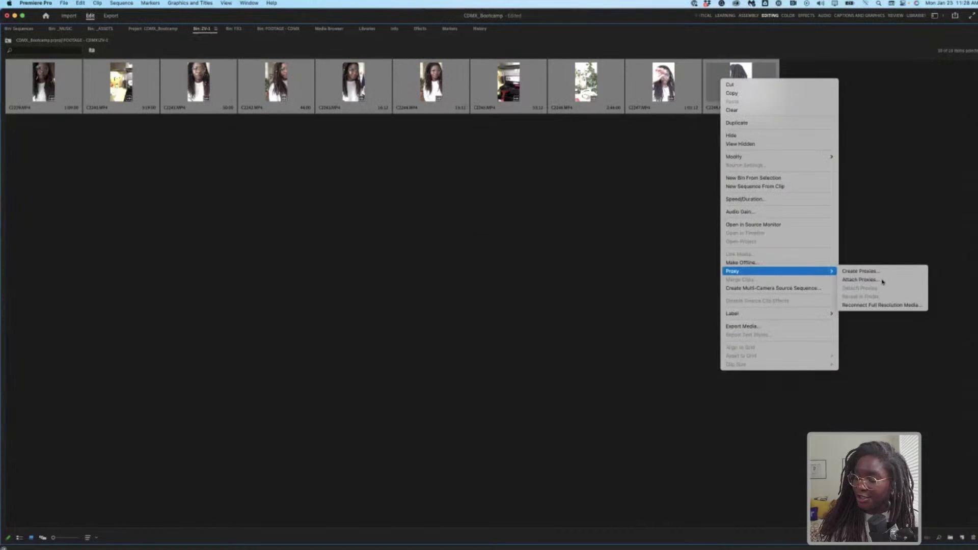
left_click(882, 280)
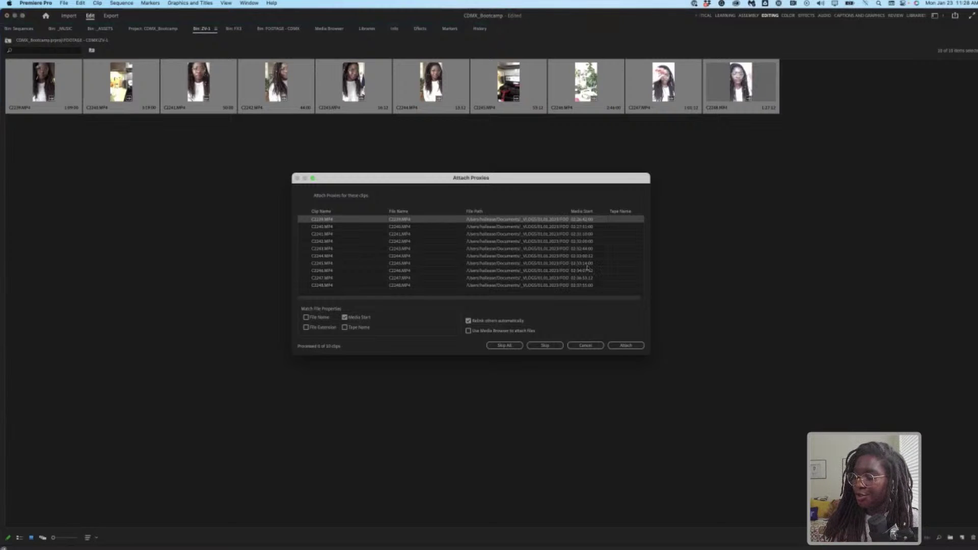
left_click(626, 346)
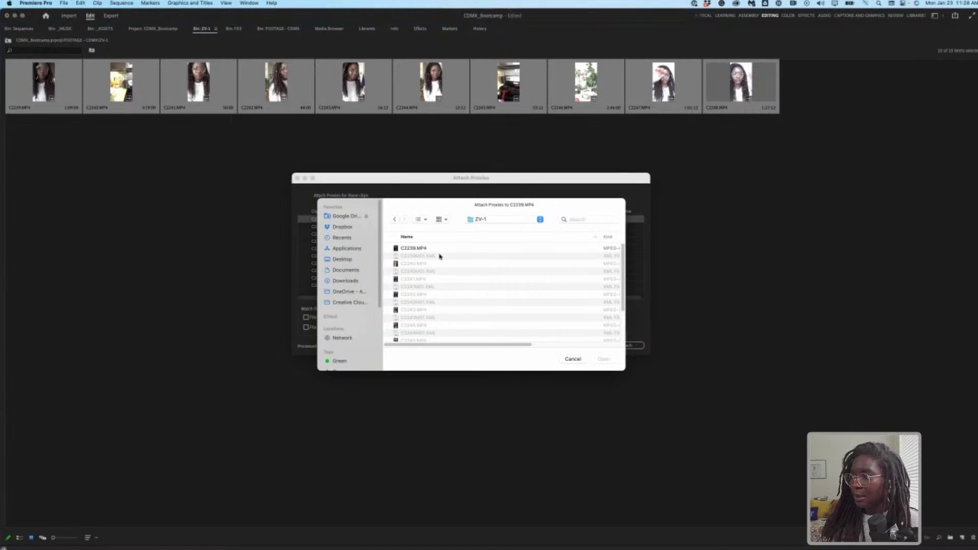
left_click(516, 220)
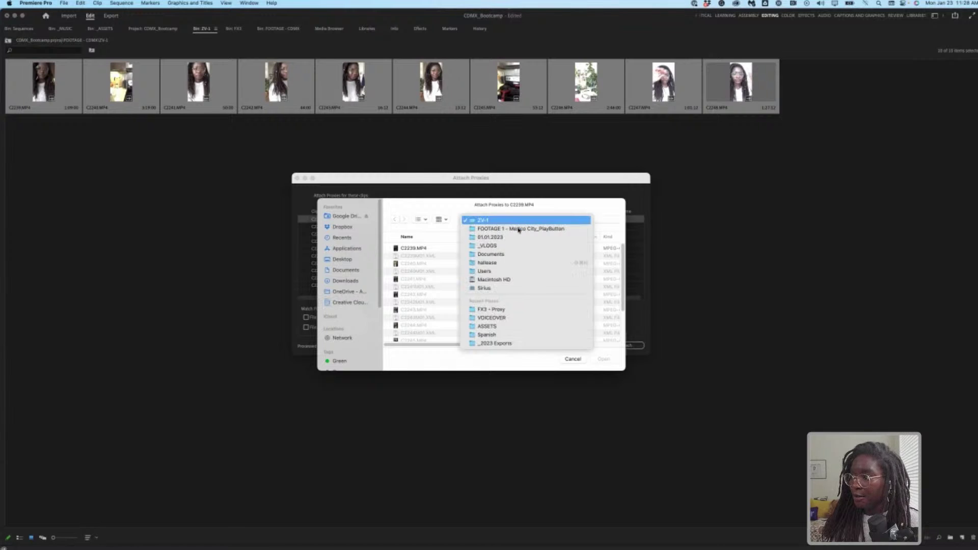
left_click(519, 230)
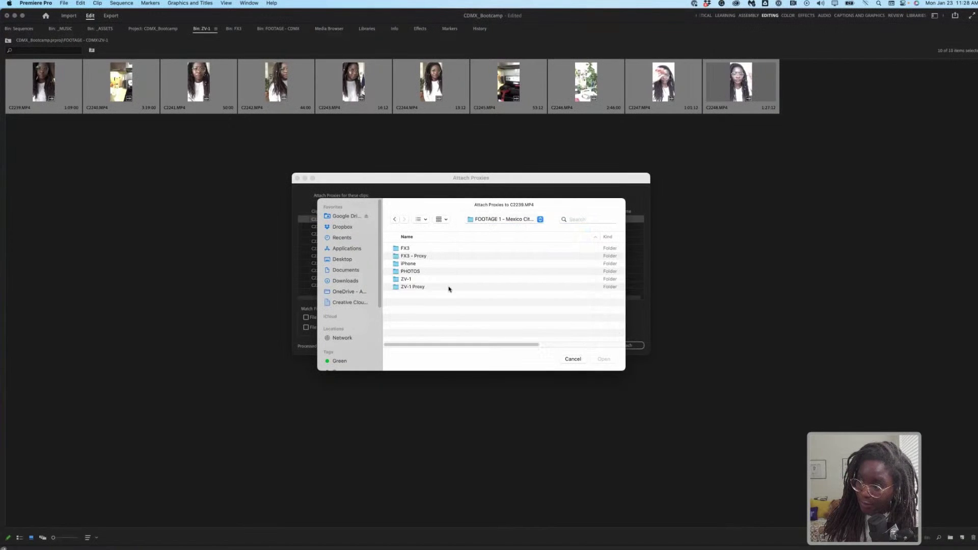
double_click(449, 287)
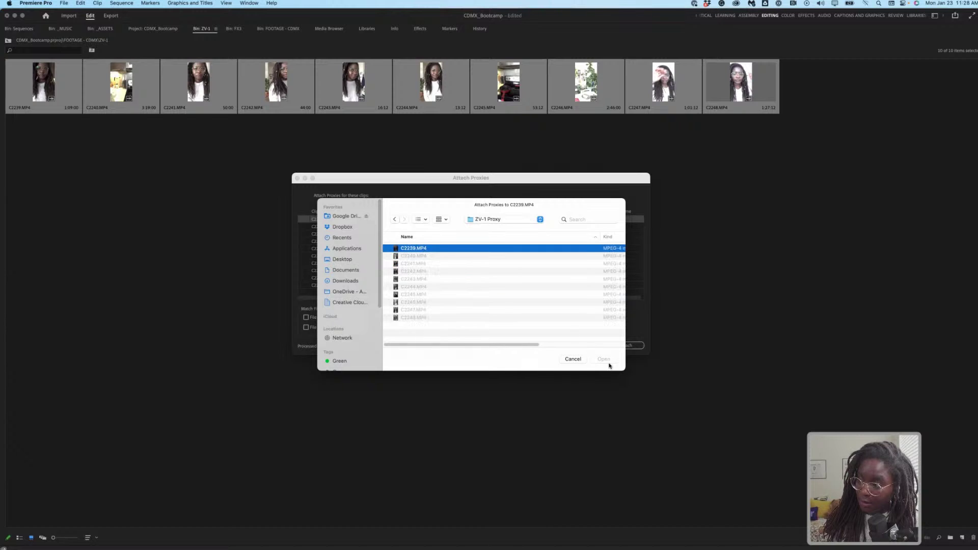
key("Return")
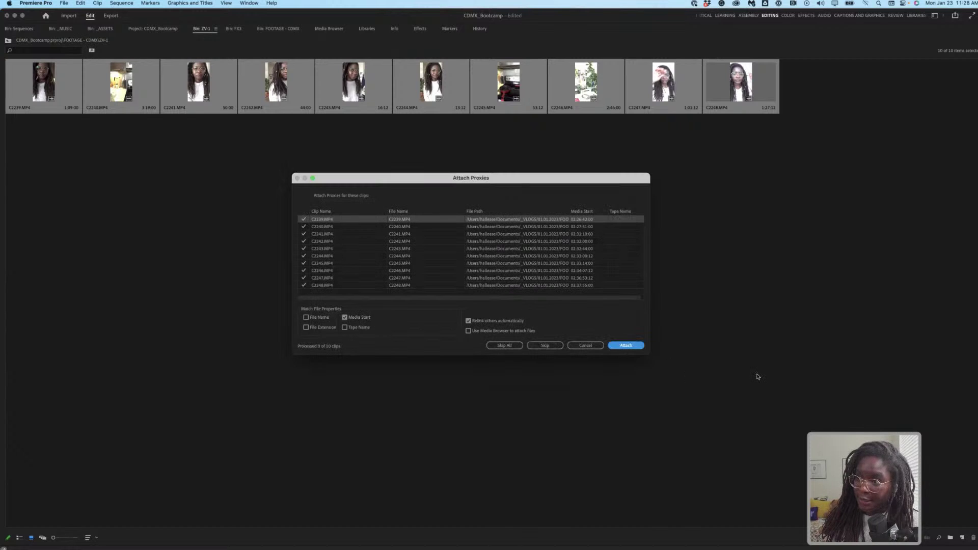
key("Return")
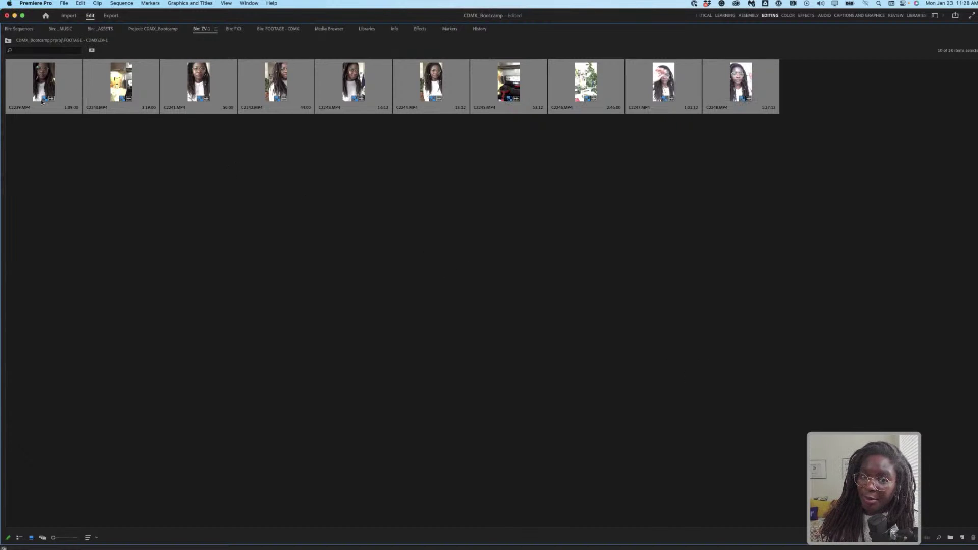
Step: Show the CDMX_Bootcamp project's top-level bins, restore the full editing layout and deselect the FX3 and ZV-1 bins
mouse_move(48, 103)
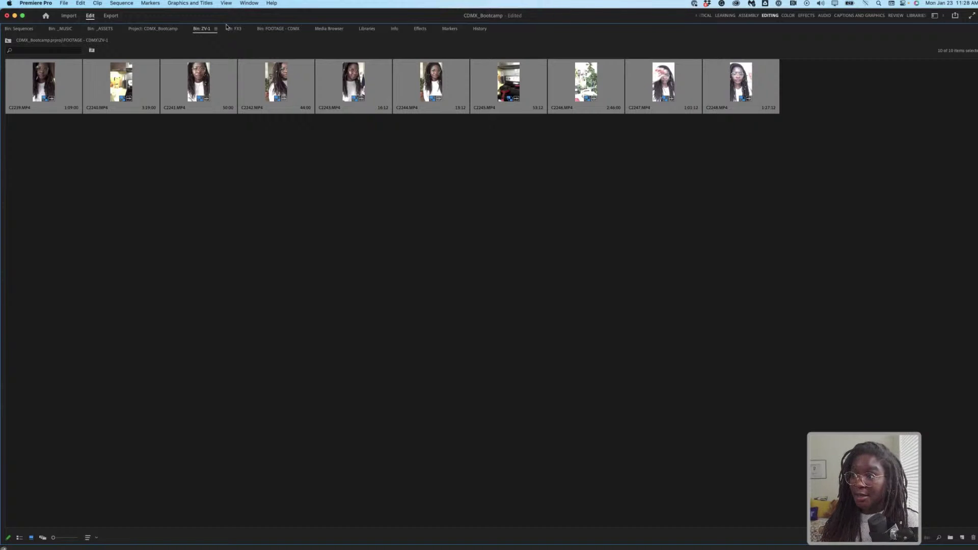
left_click(153, 29)
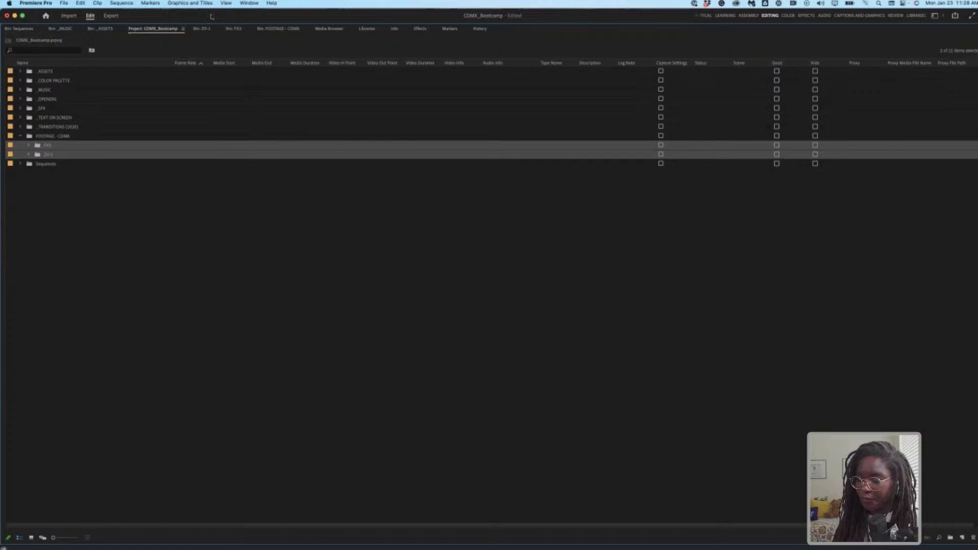
key("grave")
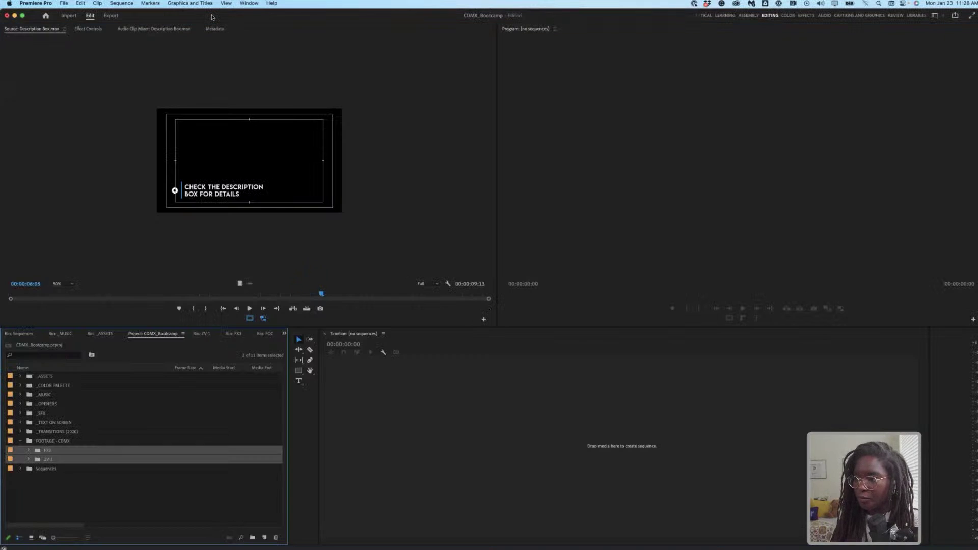
left_click(165, 473)
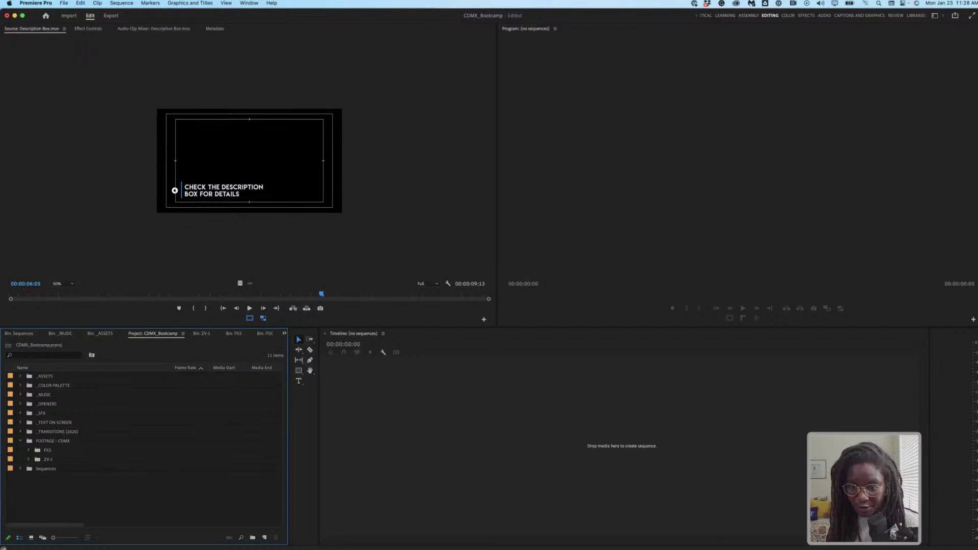
Step: Open the FX3 bin inside FOOTAGE - CDMX and save the project
key("super+Tab")
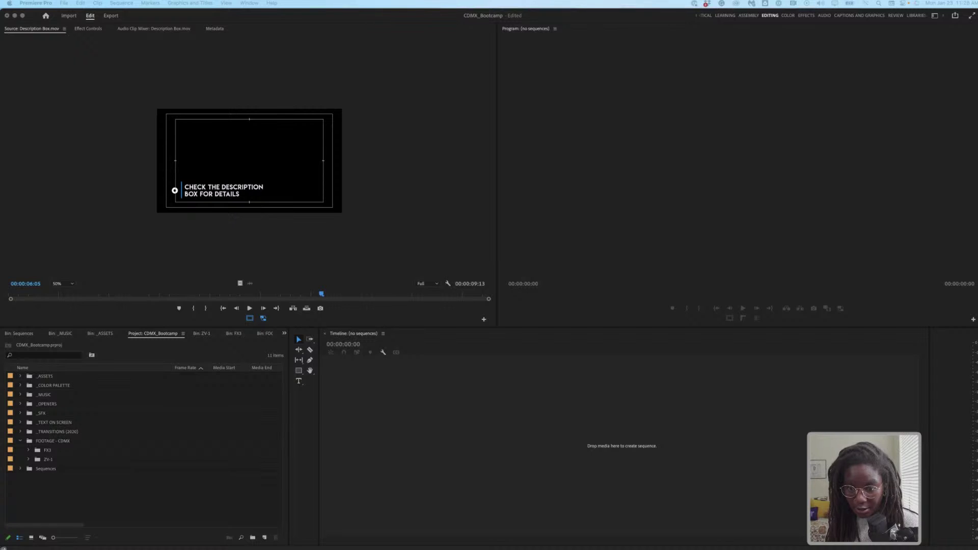
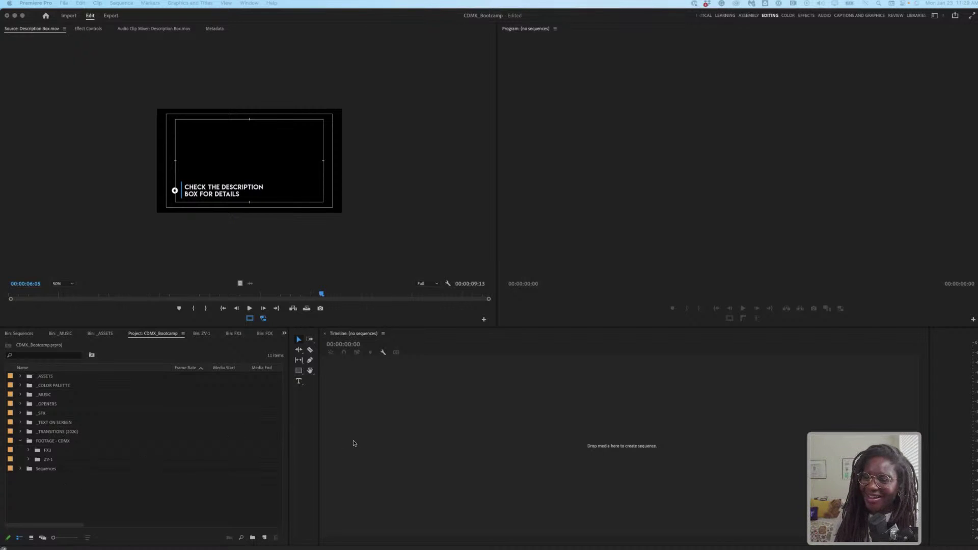
left_click(220, 481)
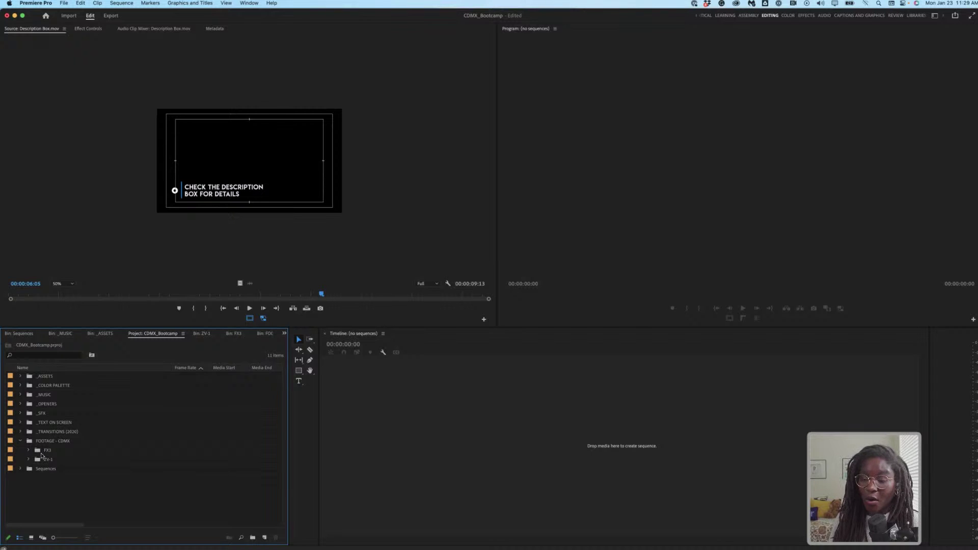
double_click(99, 455)
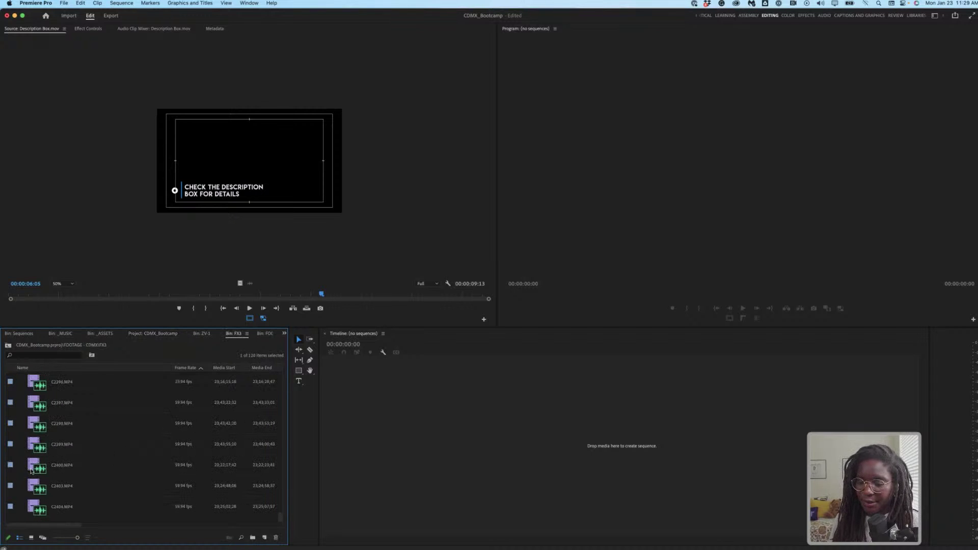
key("super+s")
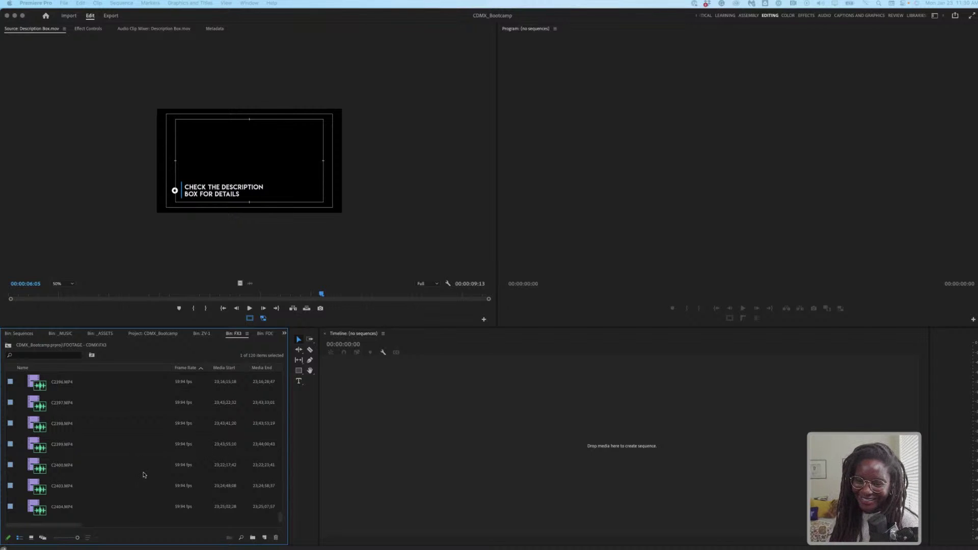
Step: Browse the FX3 clips as thumbnails in icon view, and return the bin to list view
scroll(143, 473, "up", 1)
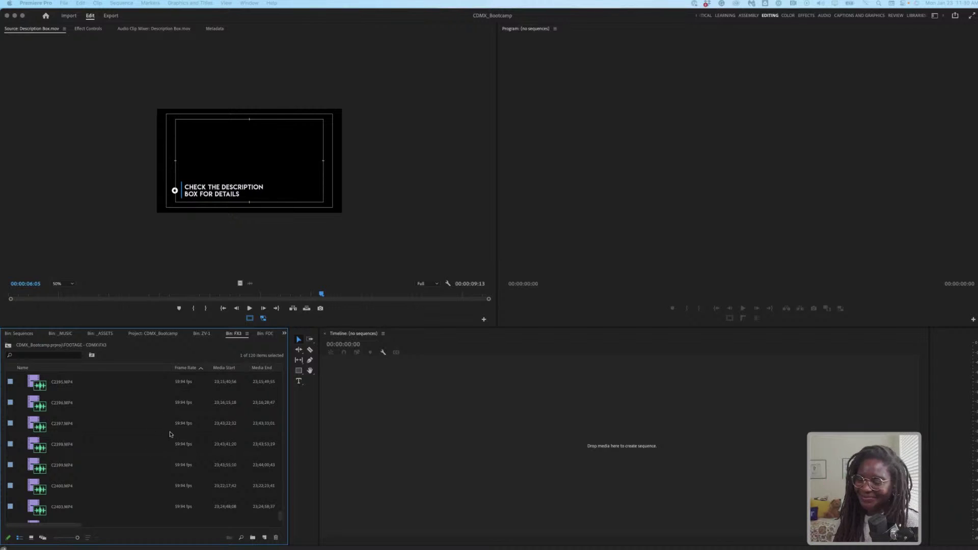
scroll(153, 497, "down", 1)
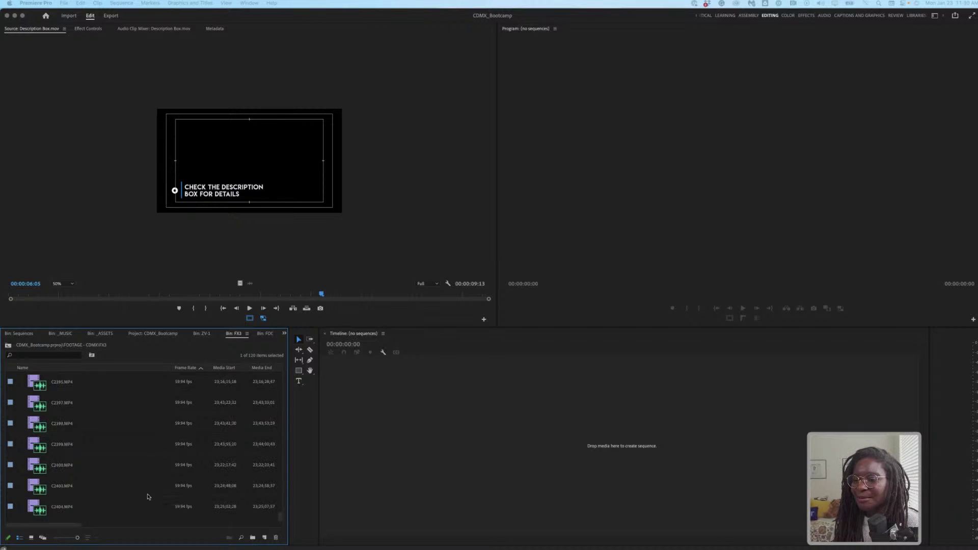
left_click(32, 538)
left_click(31, 538)
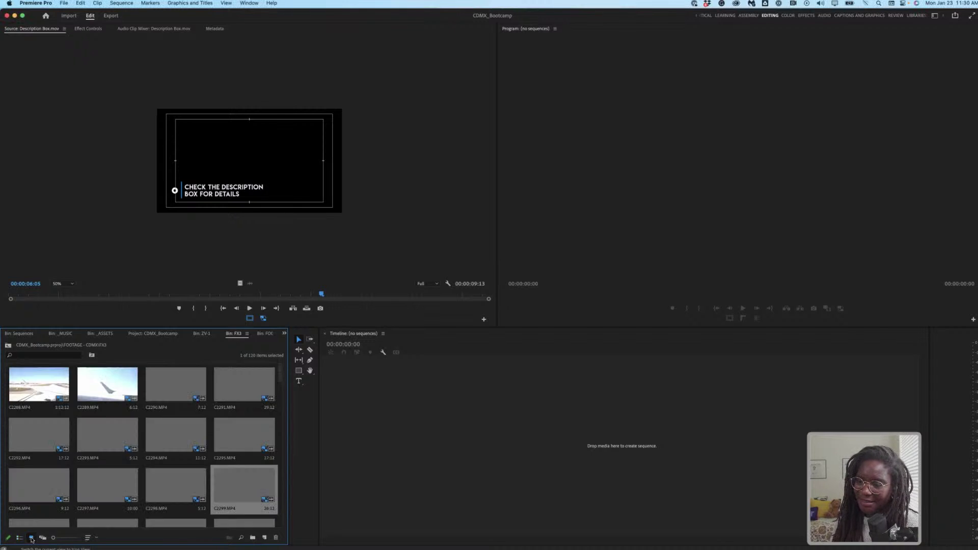
scroll(186, 458, "down", 12)
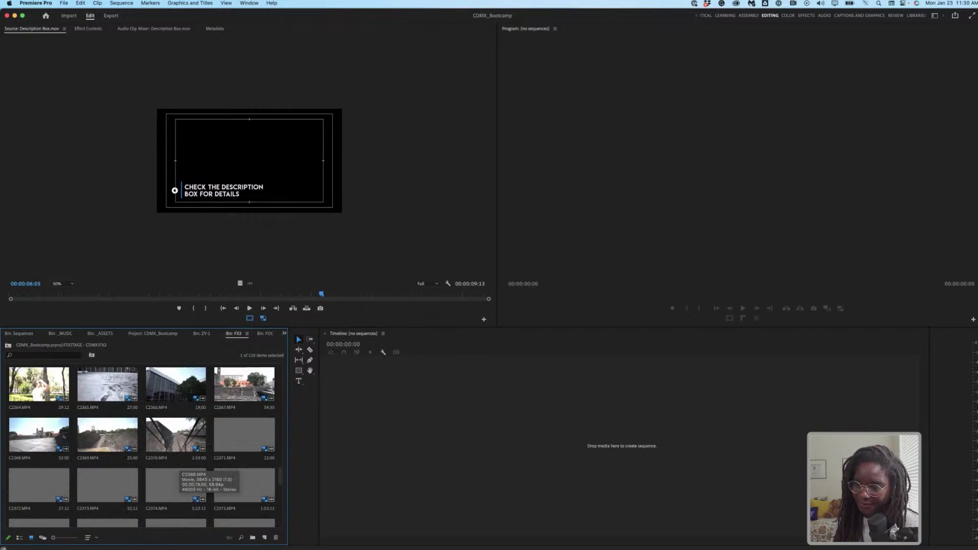
scroll(179, 464, "down", 1)
left_click(20, 537)
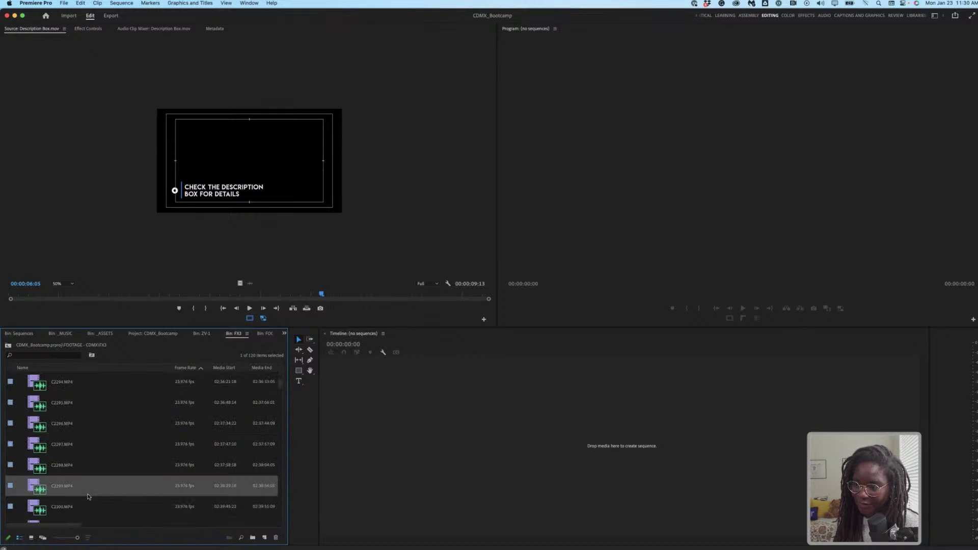
Step: Load the FX3 clip C2398.MP4 in the Source Monitor and scrub to about its middle
scroll(90, 498, "down", 20)
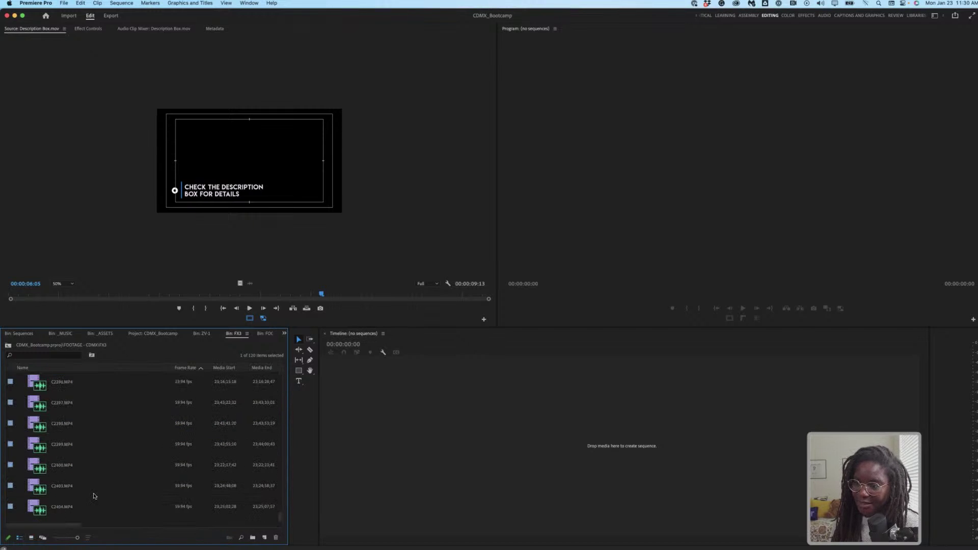
double_click(35, 426)
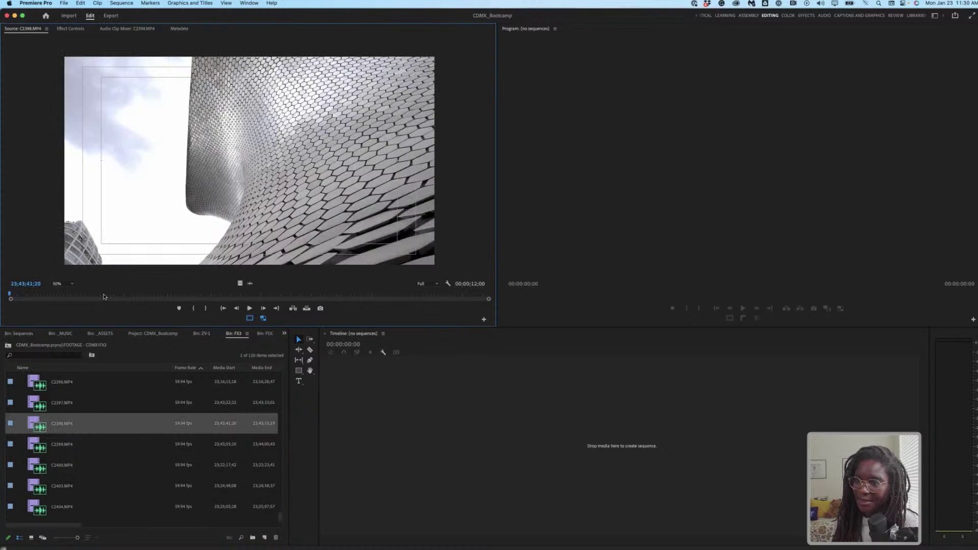
left_click_drag(104, 295, 255, 295)
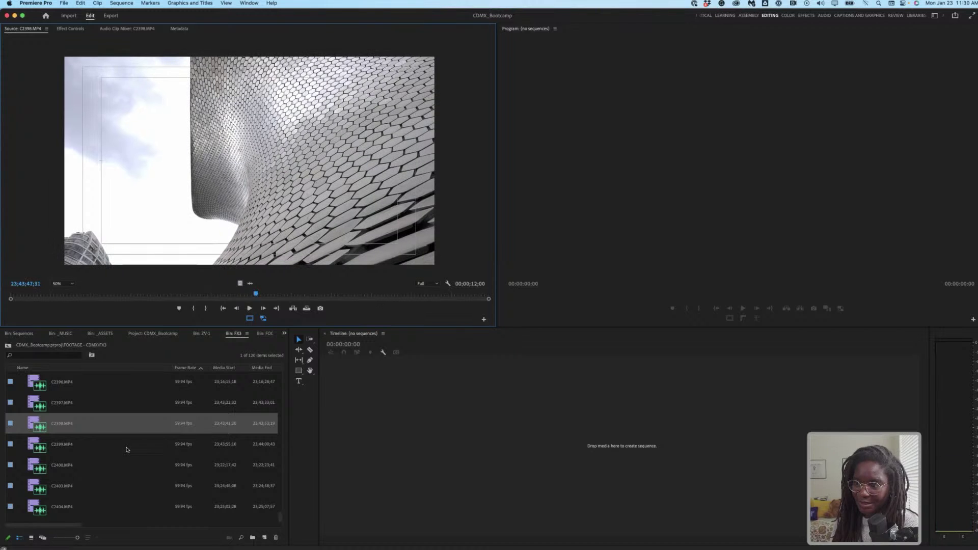
Step: Load the vertical FX3 clip C2396.MP4 in the Source Monitor and play a short part of it
scroll(127, 449, "up", 2)
scroll(125, 451, "up", 10)
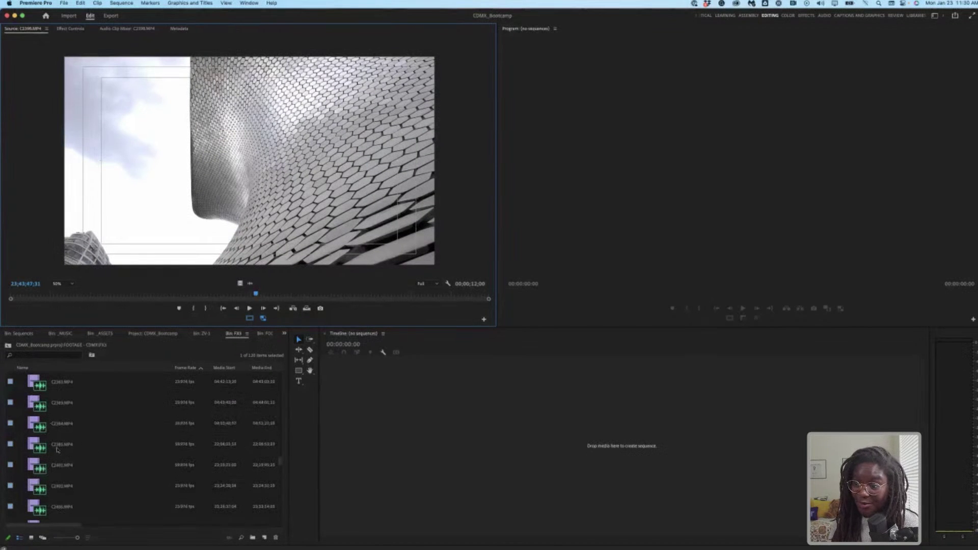
scroll(57, 450, "down", 10)
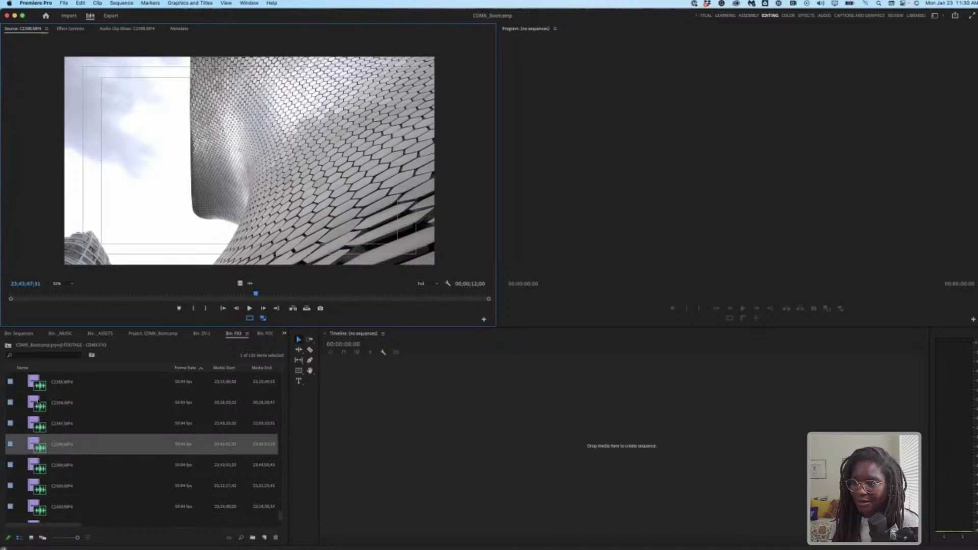
double_click(61, 402)
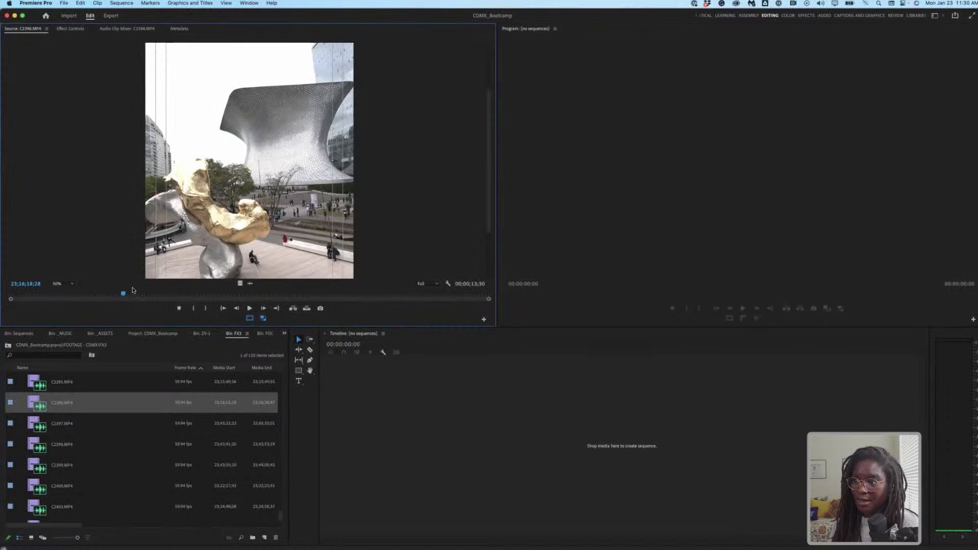
key("space")
key("space")
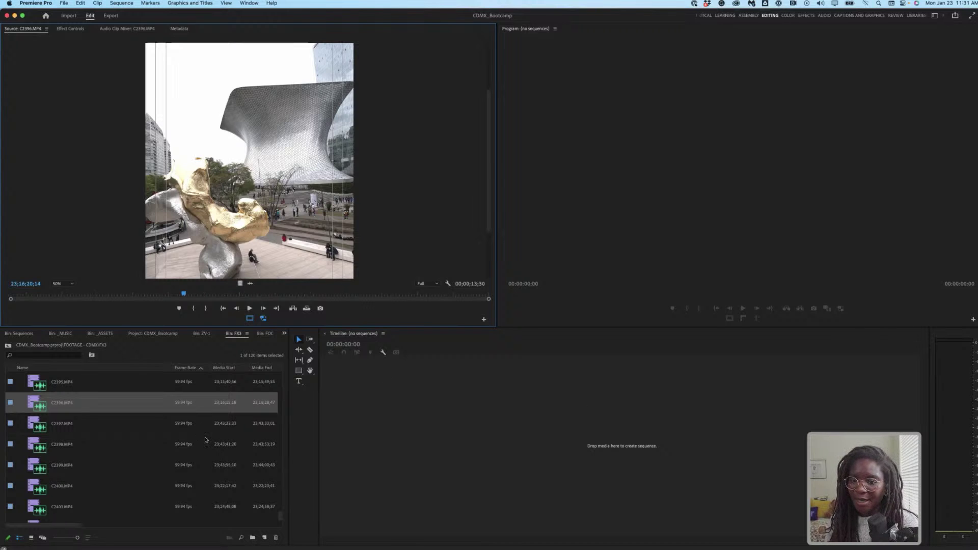
Step: Maximize the FX3 bin to fill the window and clear the clip selection
scroll(146, 451, "up", 5)
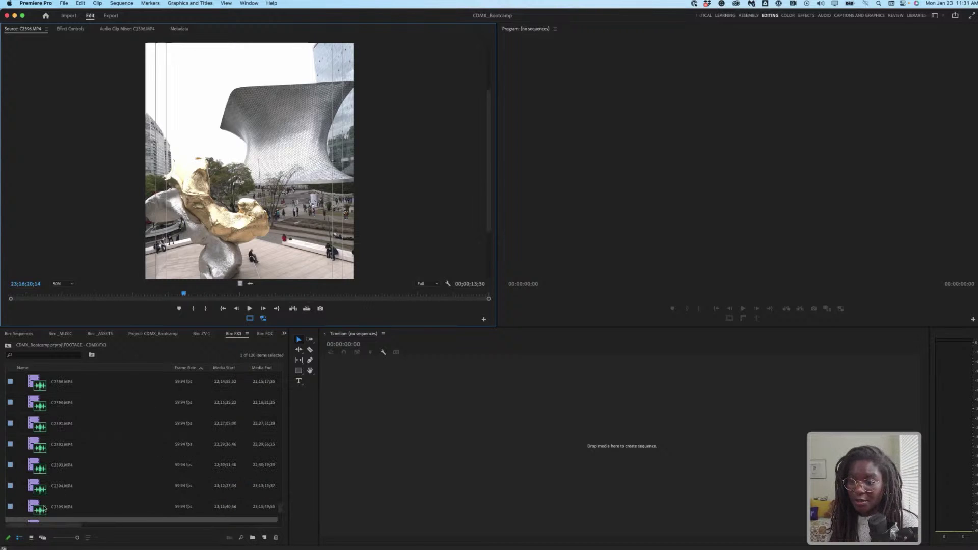
left_click(245, 334)
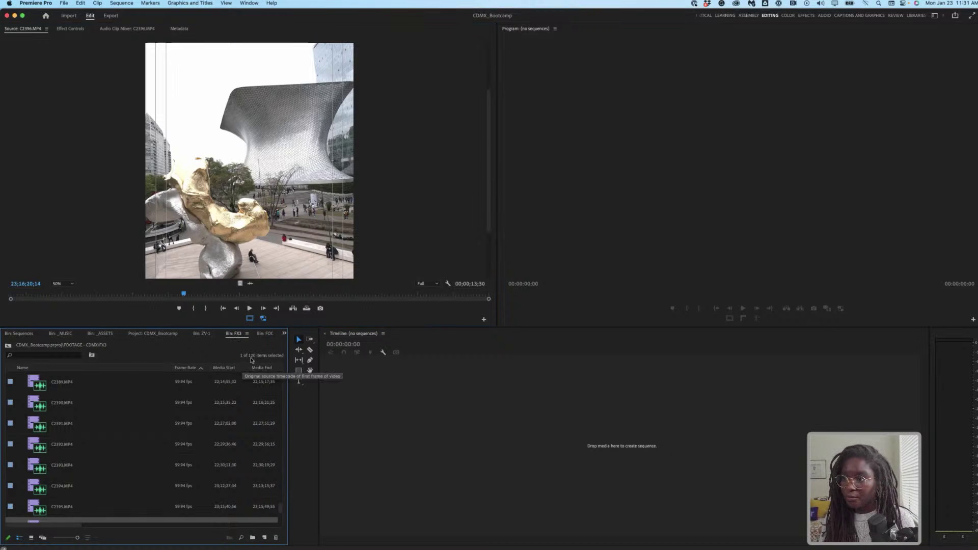
key("grave")
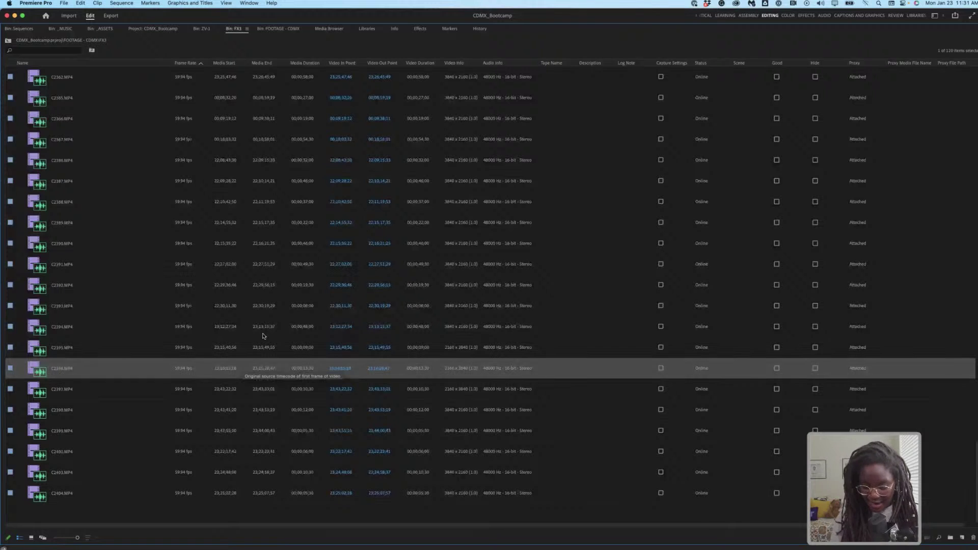
left_click(193, 515)
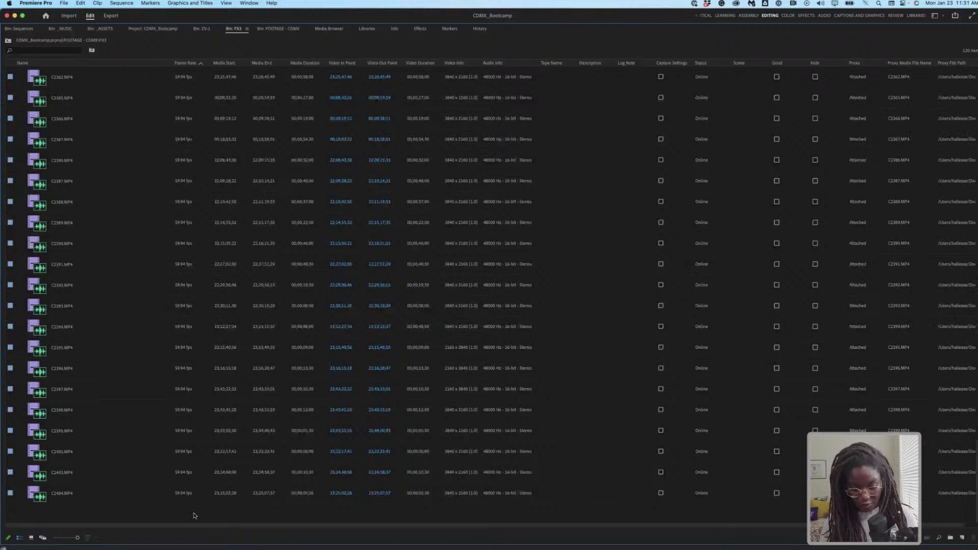
Step: Create a new bin named SLO MO inside the FX3 bin
key("super+b")
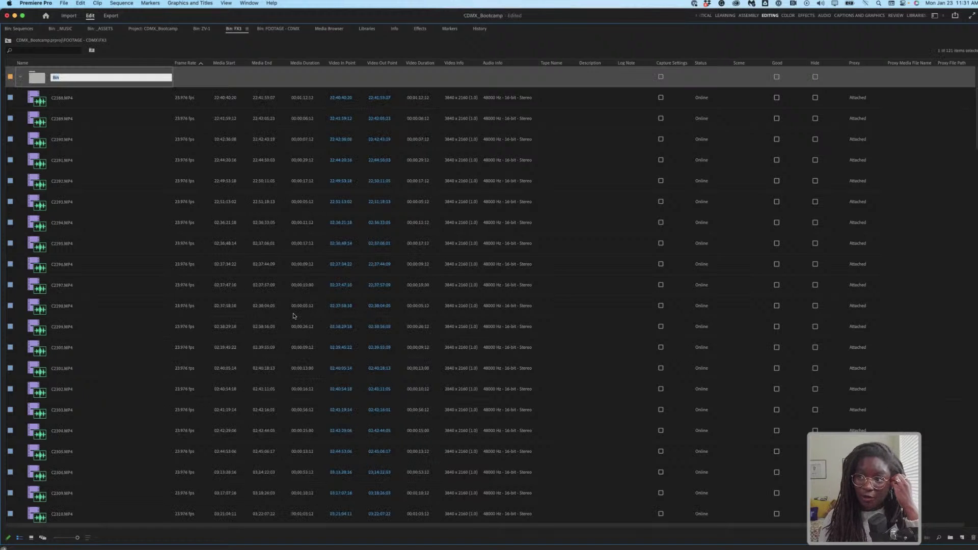
type("S")
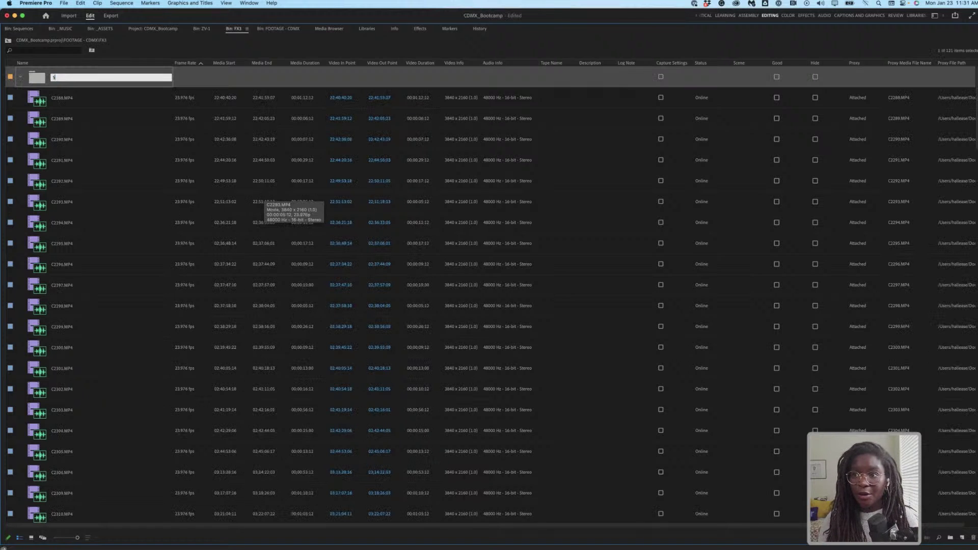
type("LO MO")
key("Tab")
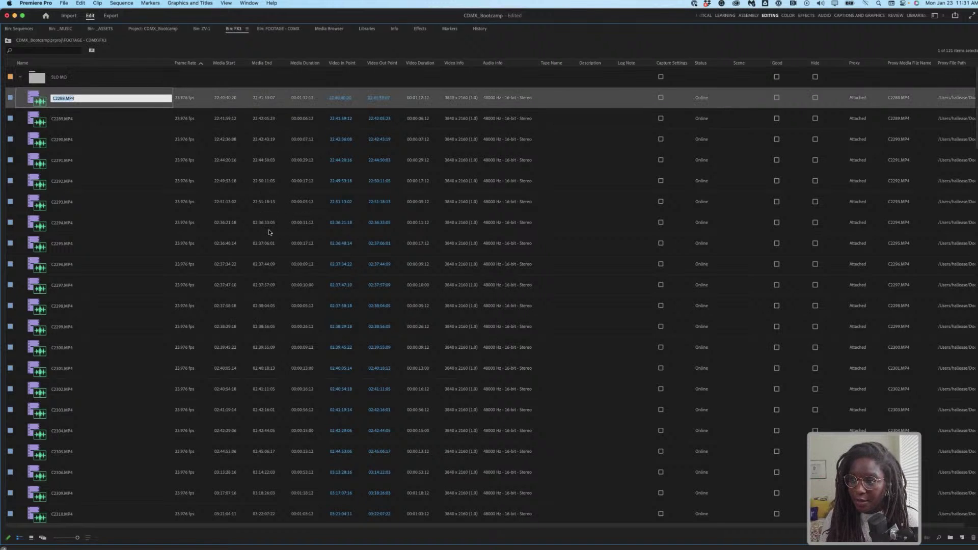
Step: Locate the start of the 59.94 fps clips in the FX3 bin list
scroll(270, 229, "down", 10)
scroll(180, 440, "down", 10)
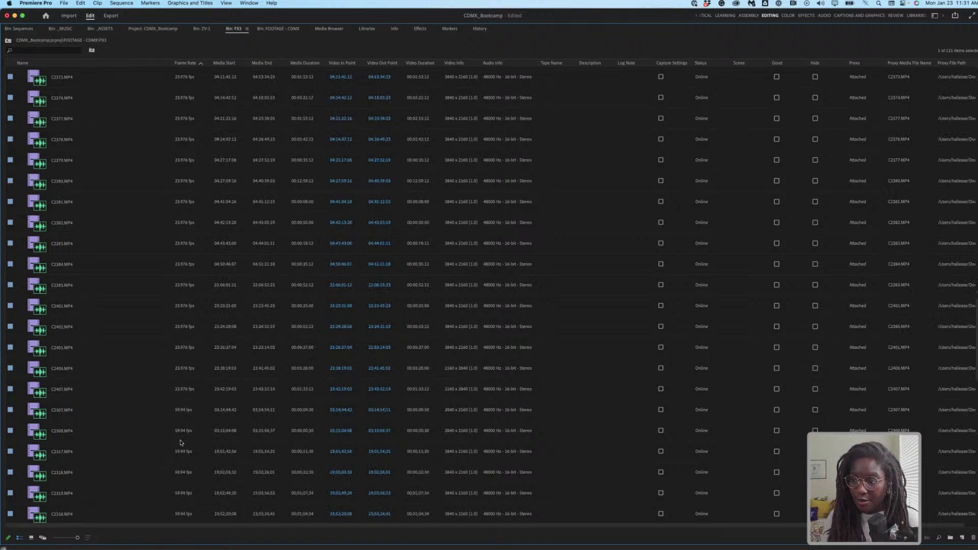
Step: Select all the 59.94 fps clips in the FX3 bin, from C2307.MP4 through C2404.MP4
scroll(193, 306, "up", 2)
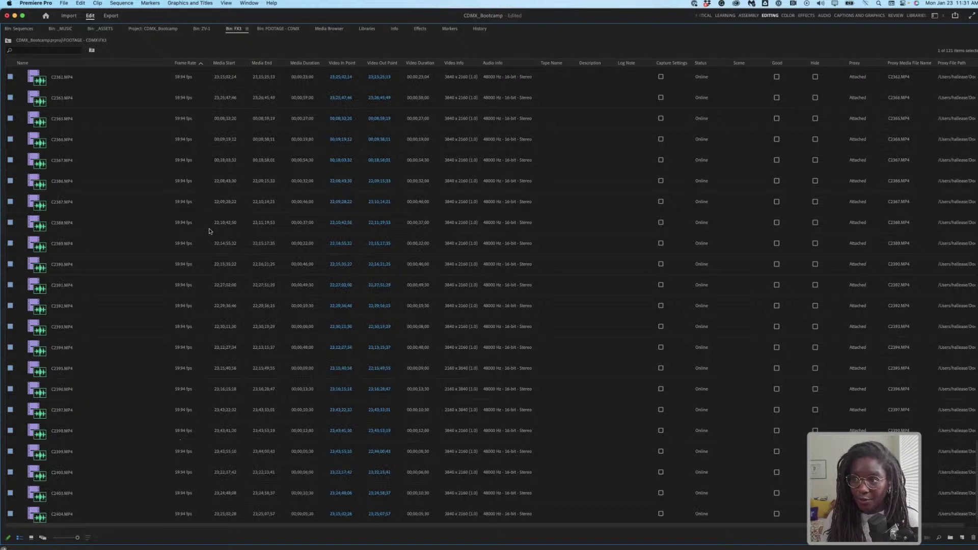
scroll(204, 234, "up", 7)
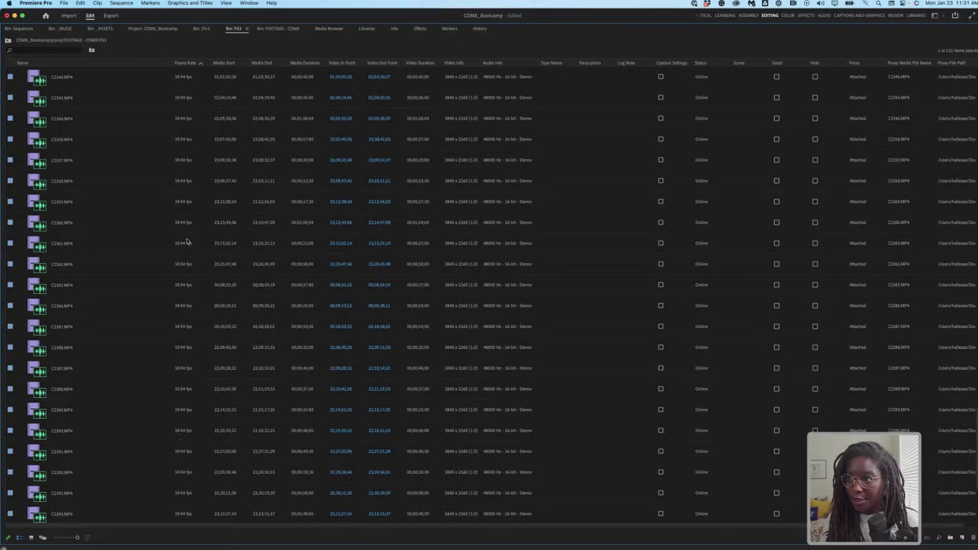
scroll(187, 241, "up", 3)
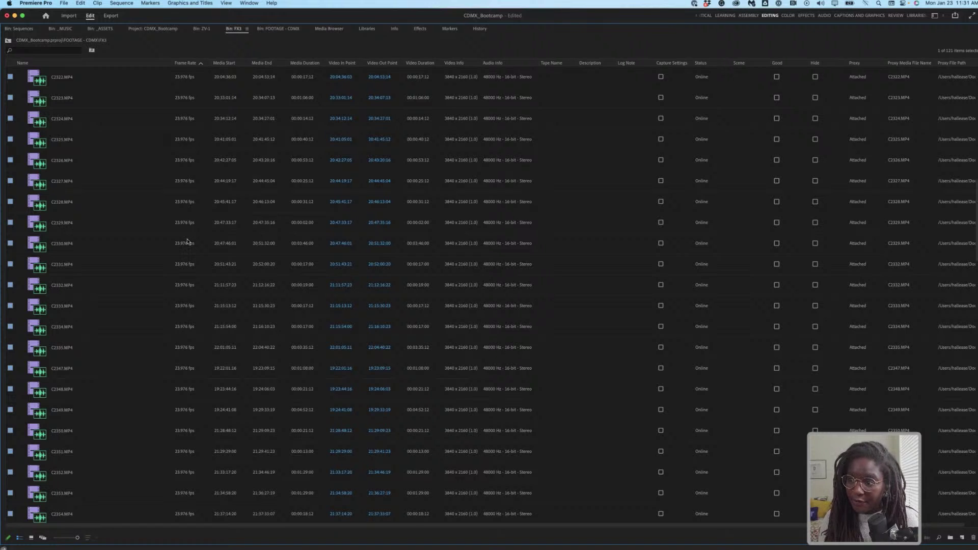
scroll(193, 349, "down", 1)
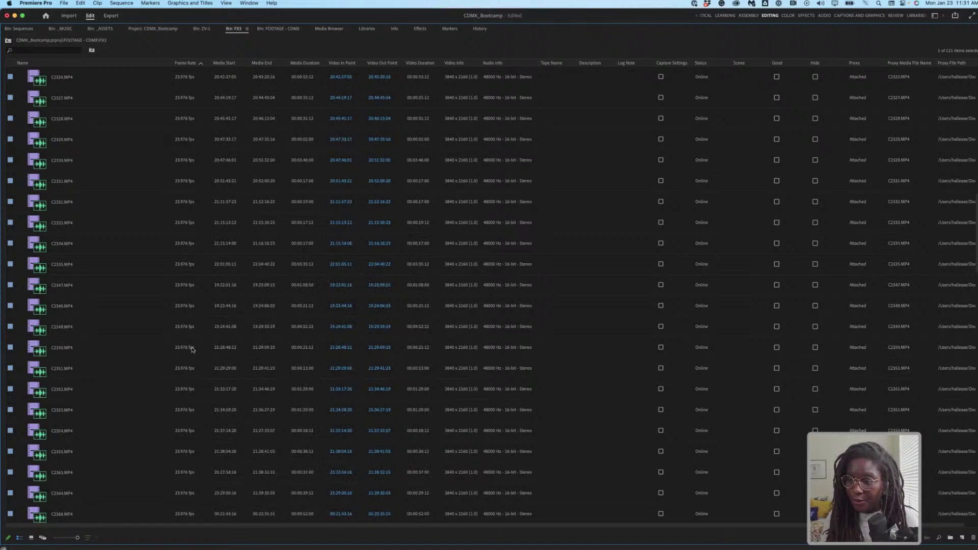
scroll(193, 349, "down", 7)
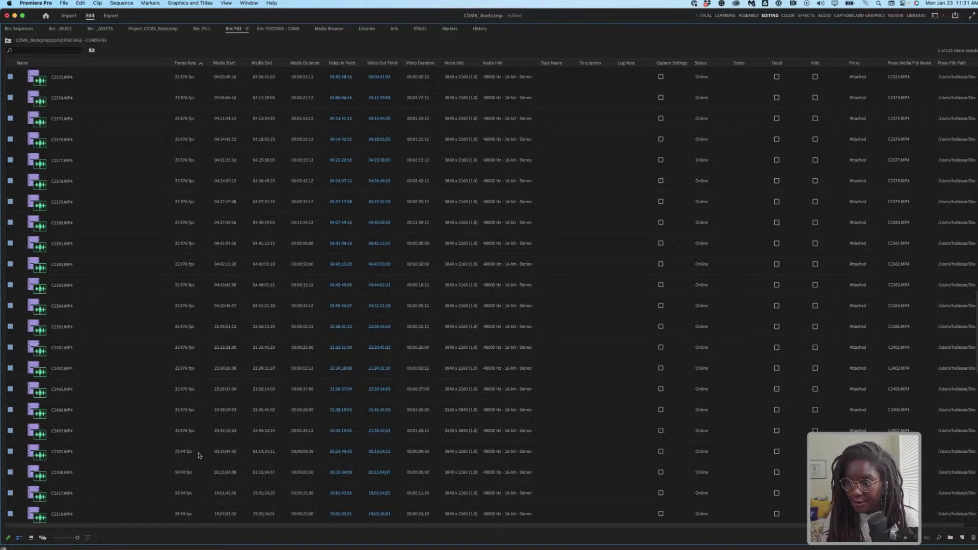
scroll(193, 438, "down", 1)
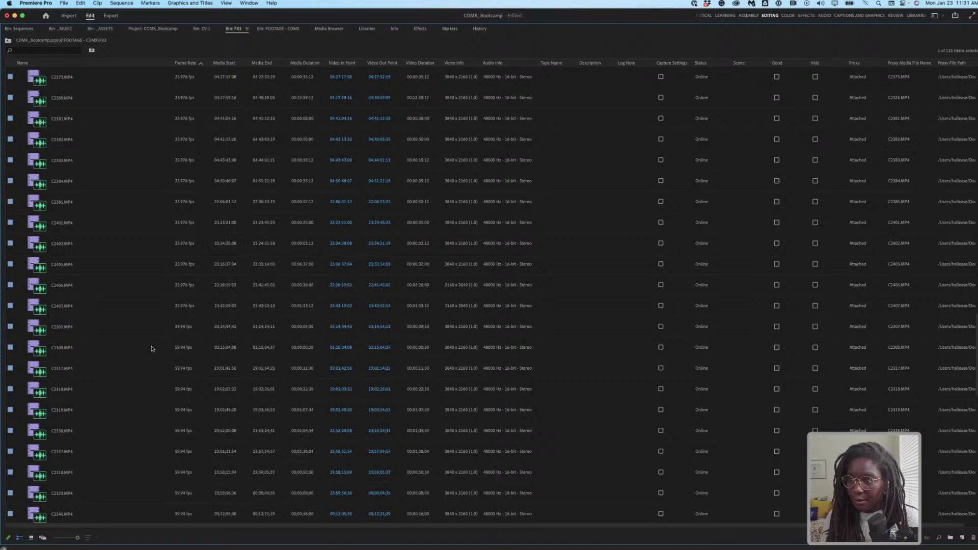
left_click(144, 326)
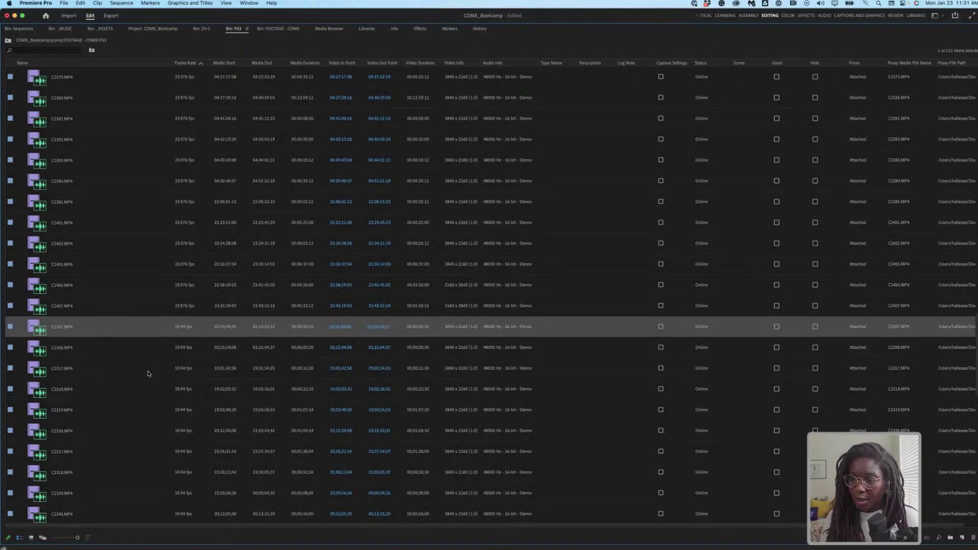
scroll(145, 433, "down", 1)
scroll(127, 467, "down", 5)
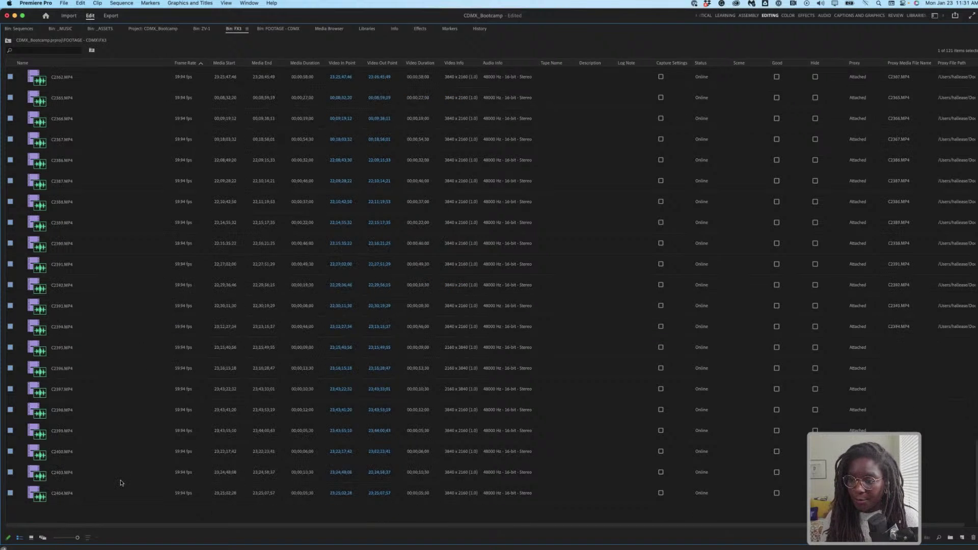
left_click(95, 497, "shift")
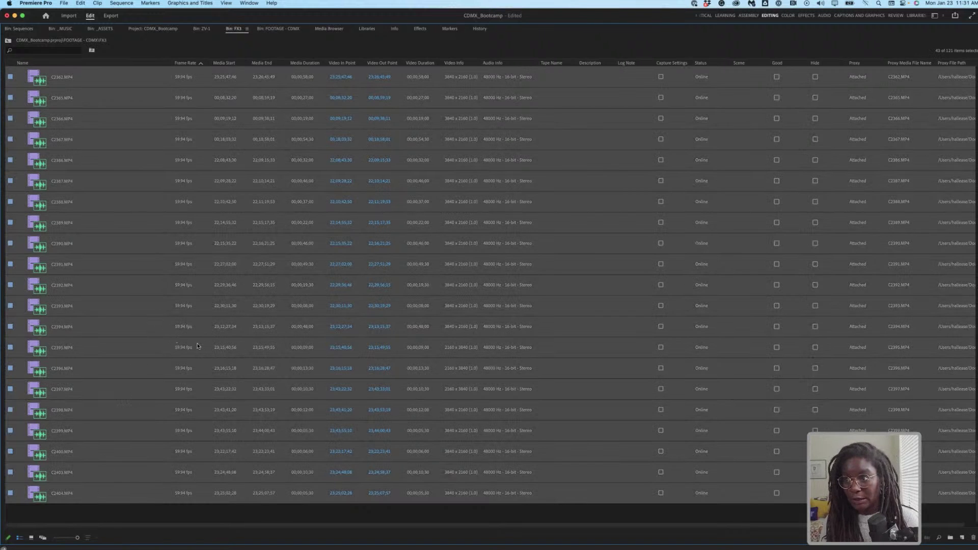
Step: Open the SLO MO bin inside FX3 and paste the selected 59.94 fps clips into it
scroll(150, 183, "up", 15)
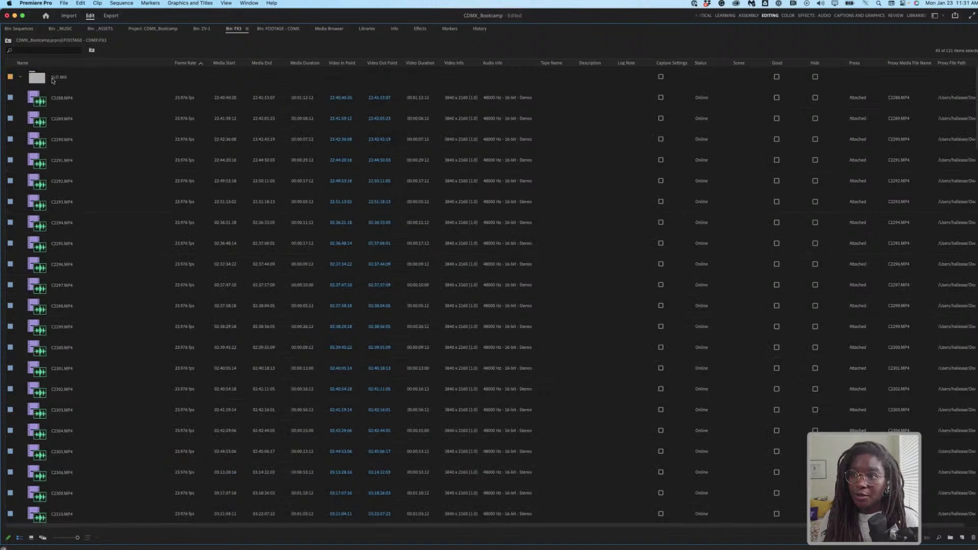
double_click(36, 79)
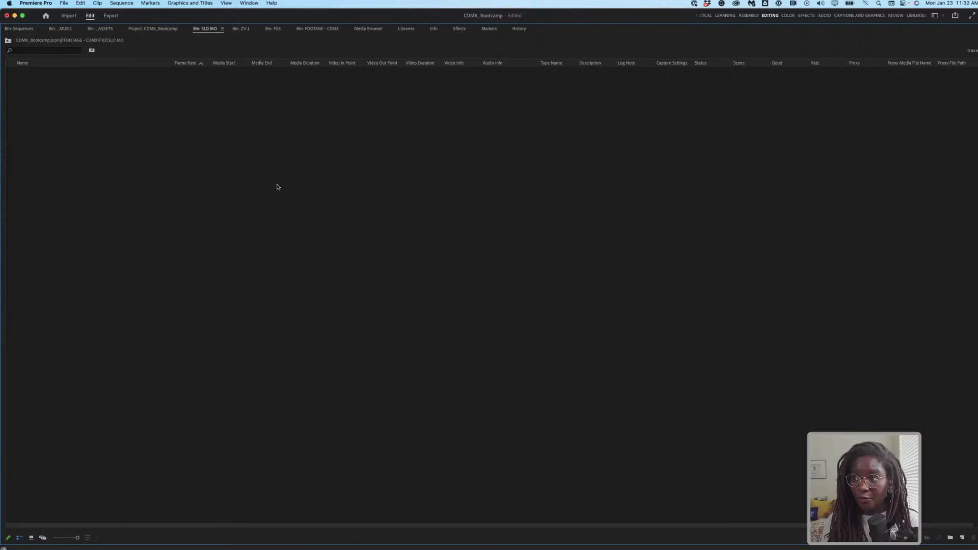
key("super+v")
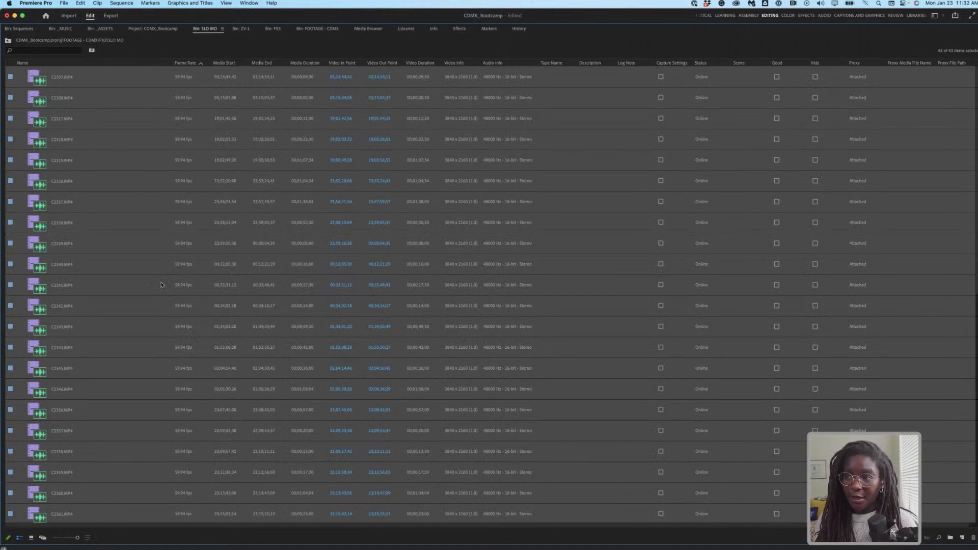
Step: Interpret all clips in the SLO MO bin at an assumed frame rate of 24 fps
right_click(70, 82)
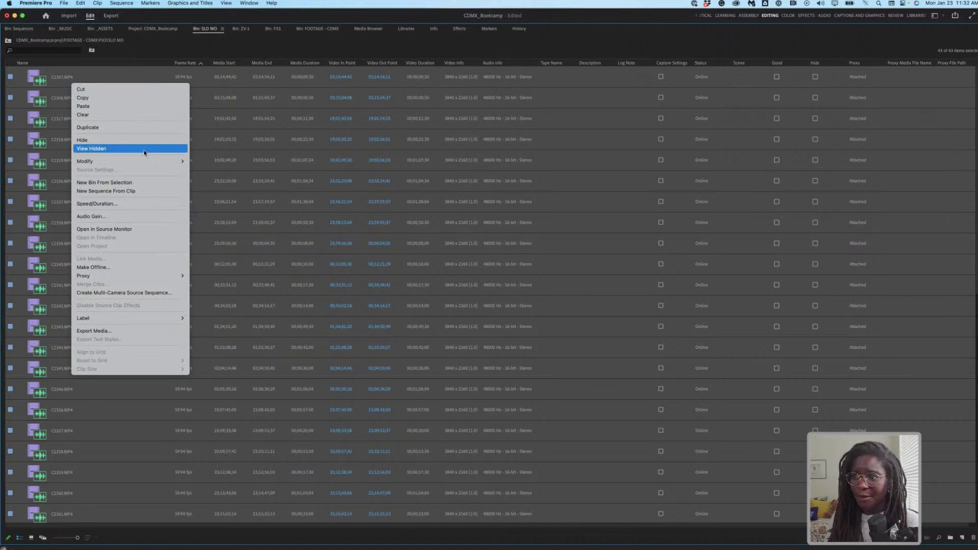
mouse_move(148, 163)
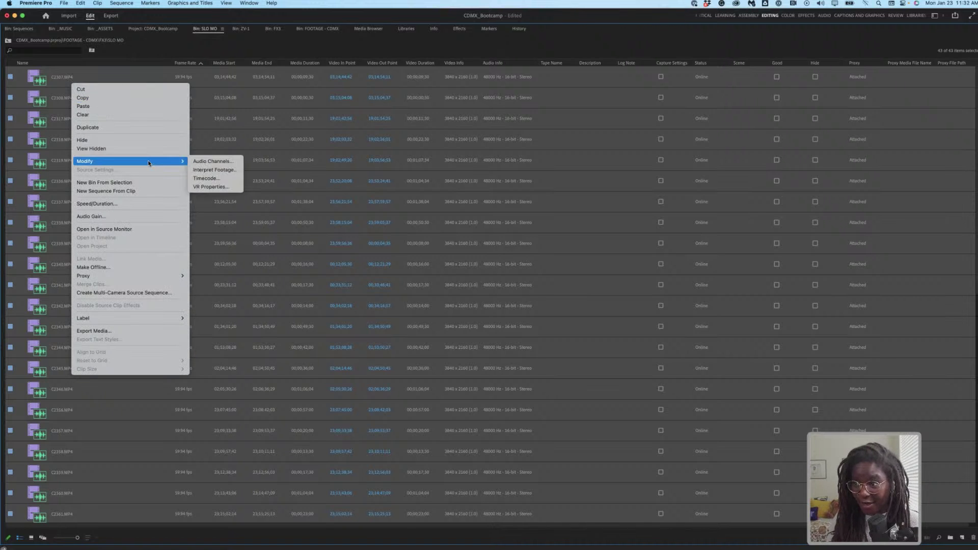
left_click(214, 170)
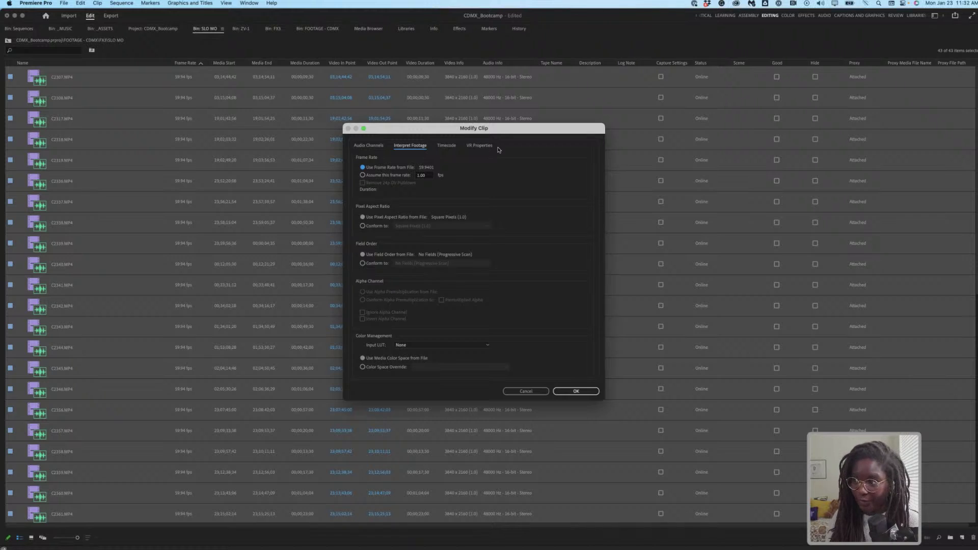
left_click(362, 175)
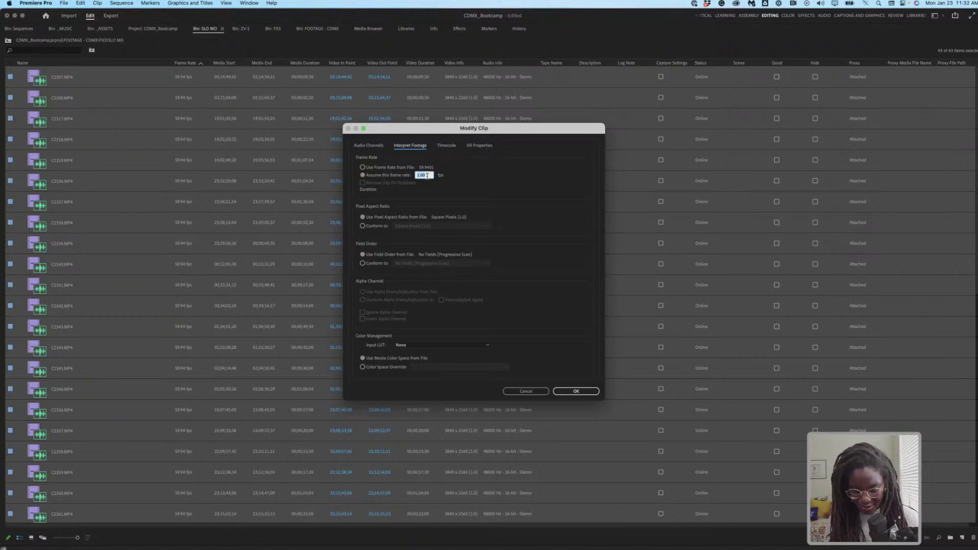
type("24")
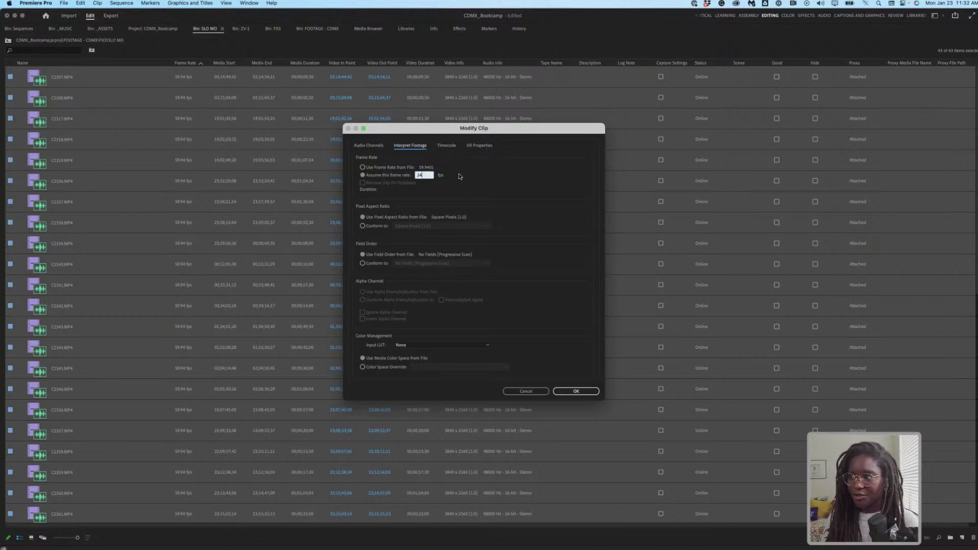
left_click(497, 188)
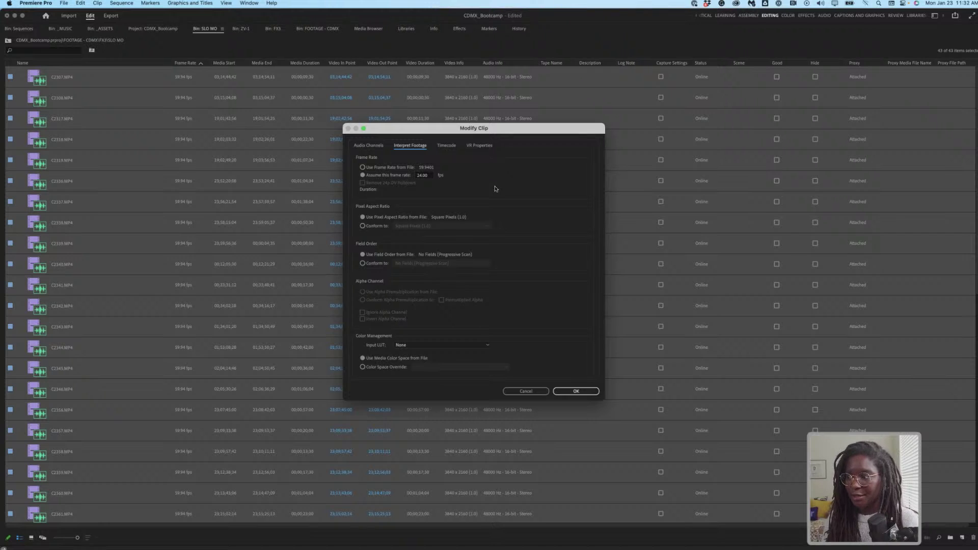
left_click(586, 394)
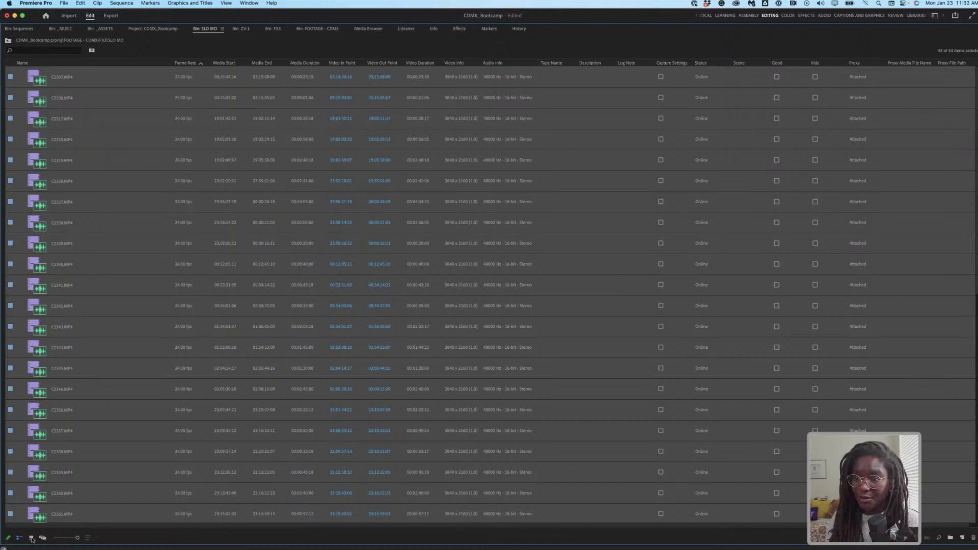
Step: Show the SLO MO bin as thumbnails and open the green leaves clip C2317.MP4 in the Source Monitor
left_click(31, 537)
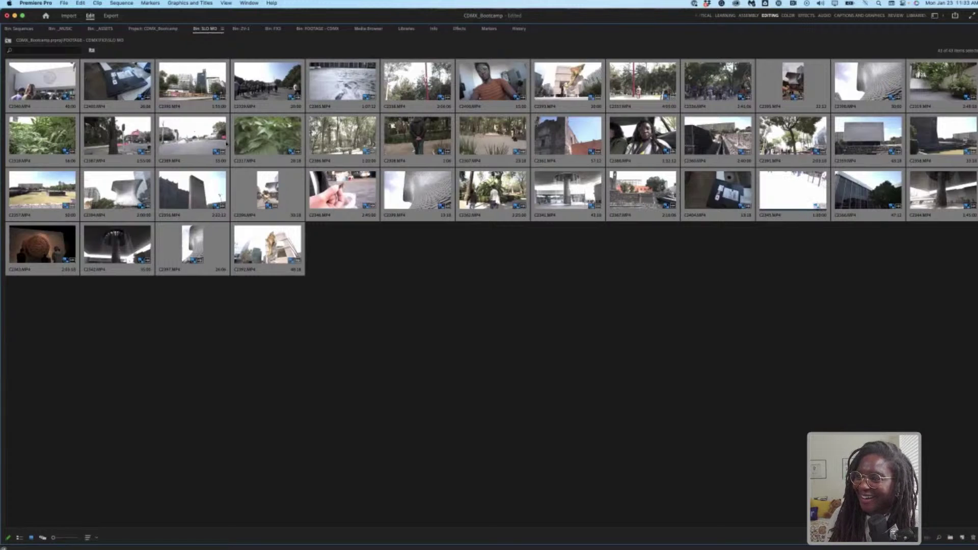
left_click(280, 147)
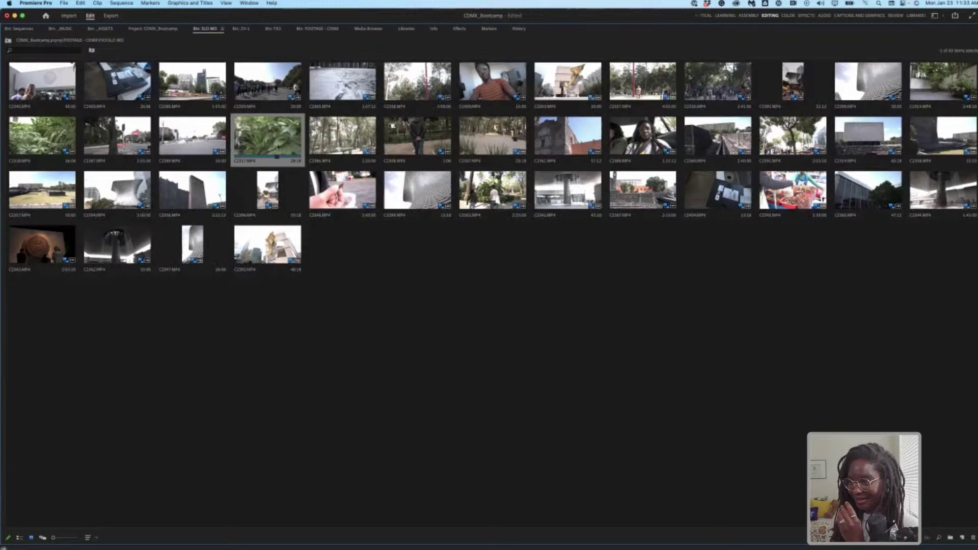
double_click(278, 147)
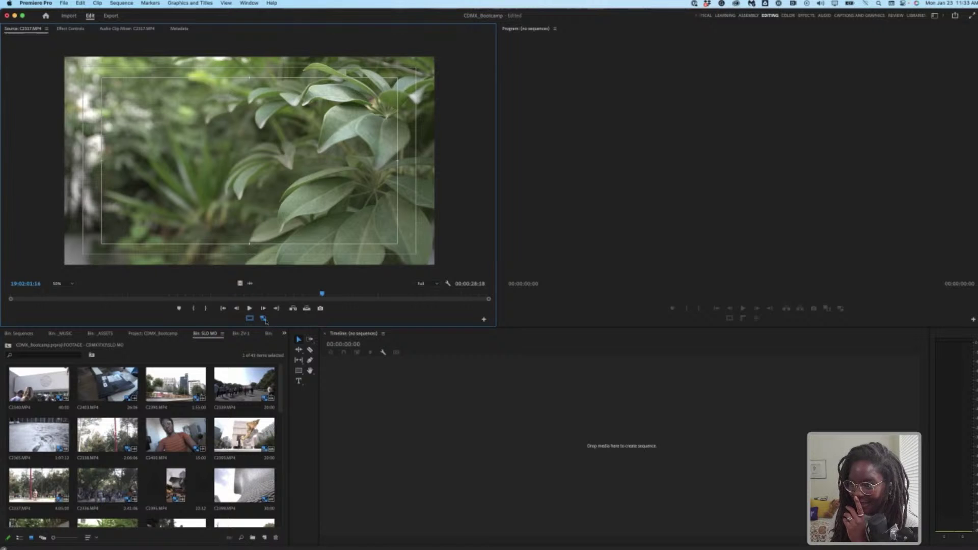
Step: Turn off proxies and play part of C2317.MP4 from an earlier point to preview the slow motion
left_click(264, 319)
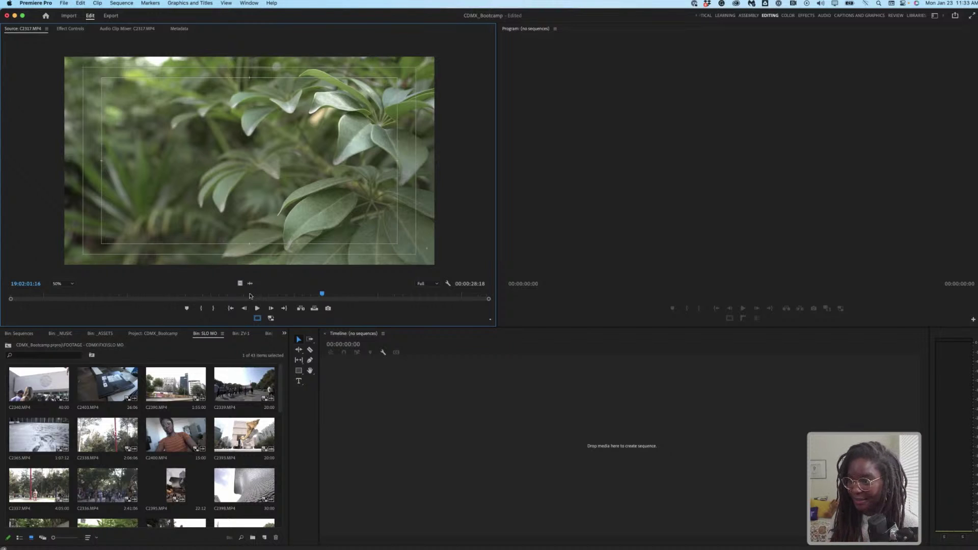
left_click(187, 294)
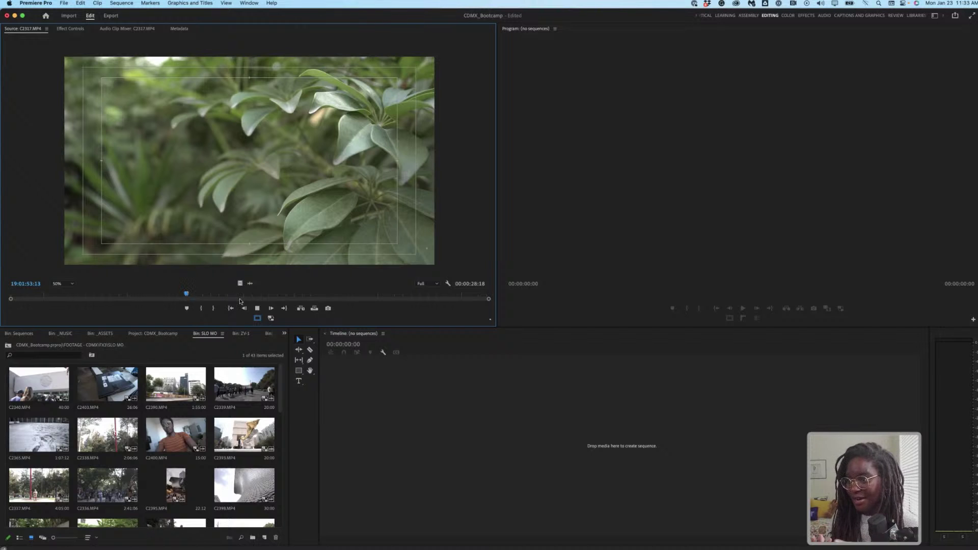
key("space")
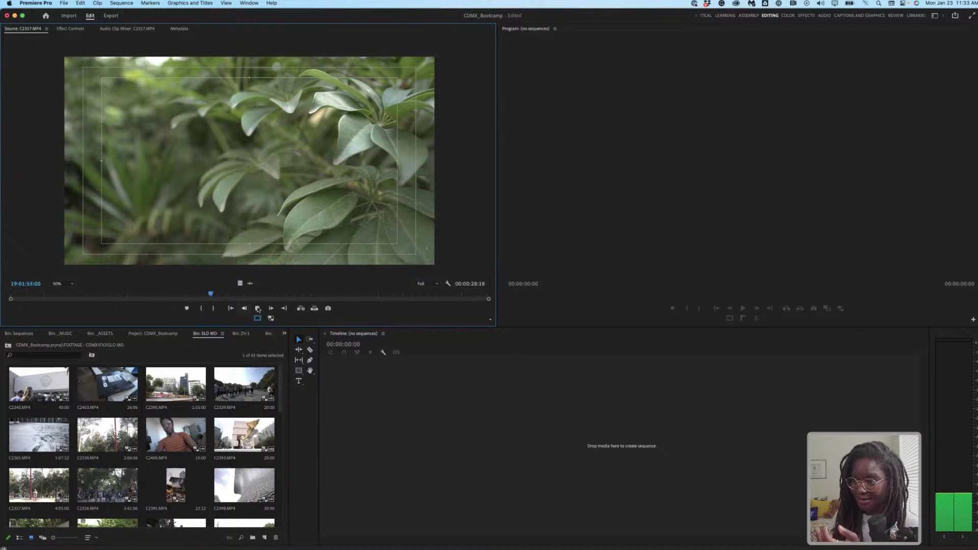
left_click(257, 308)
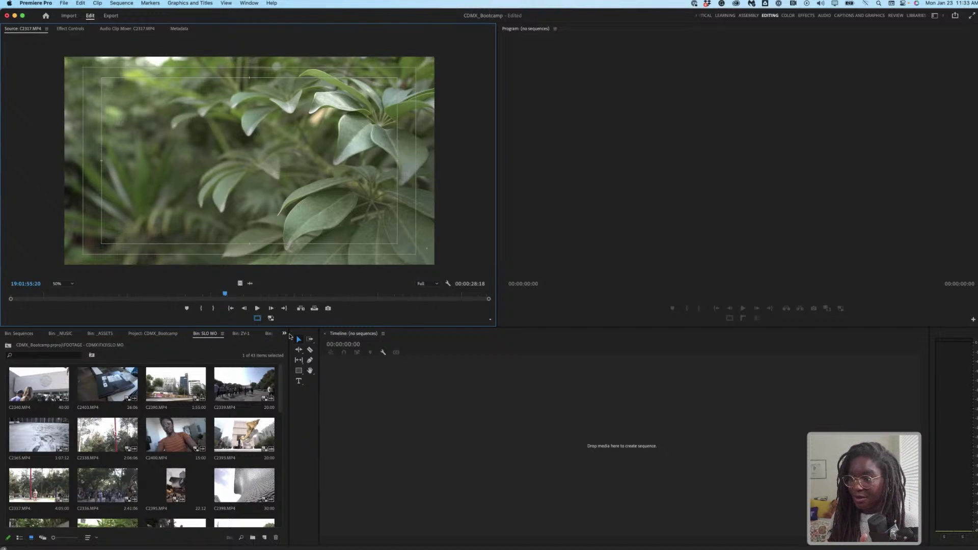
Step: Return the SLO MO bin to list view and review the frame rates of its clips
scroll(217, 399, "down", 1)
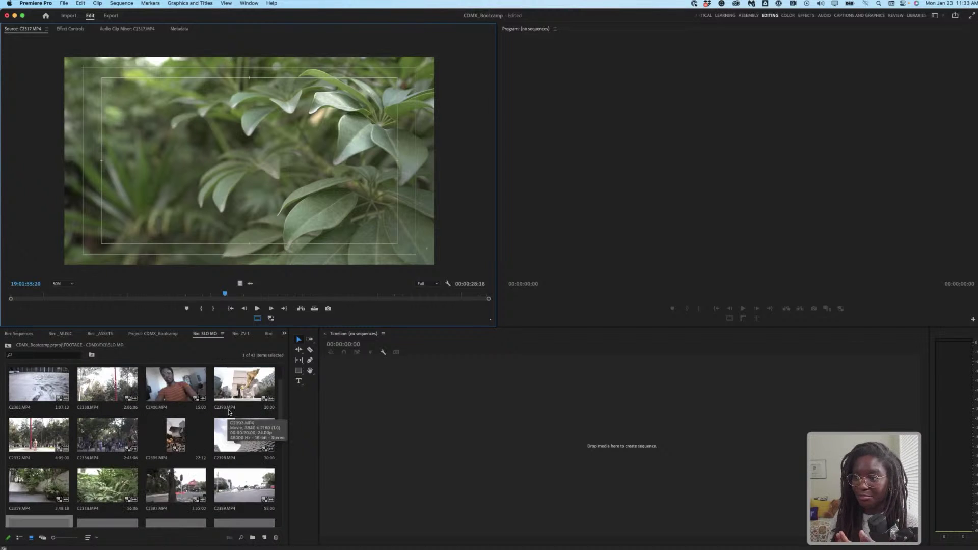
scroll(229, 411, "down", 1)
scroll(228, 387, "up", 1)
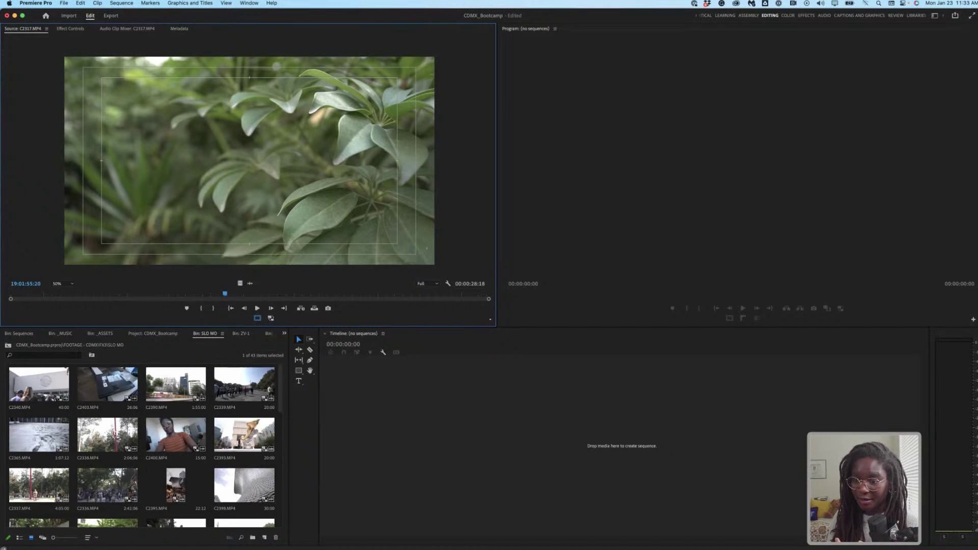
left_click(19, 537)
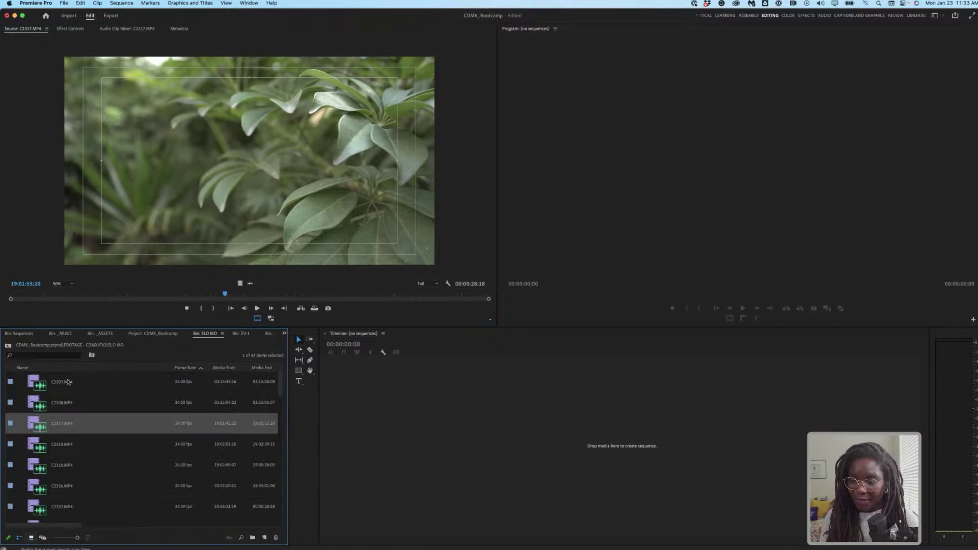
left_click(106, 387)
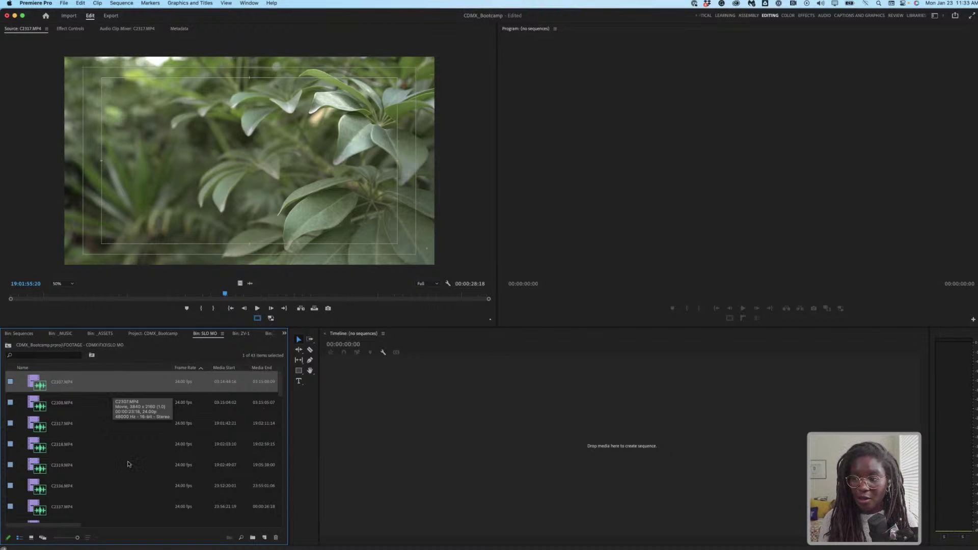
scroll(129, 464, "down", 15)
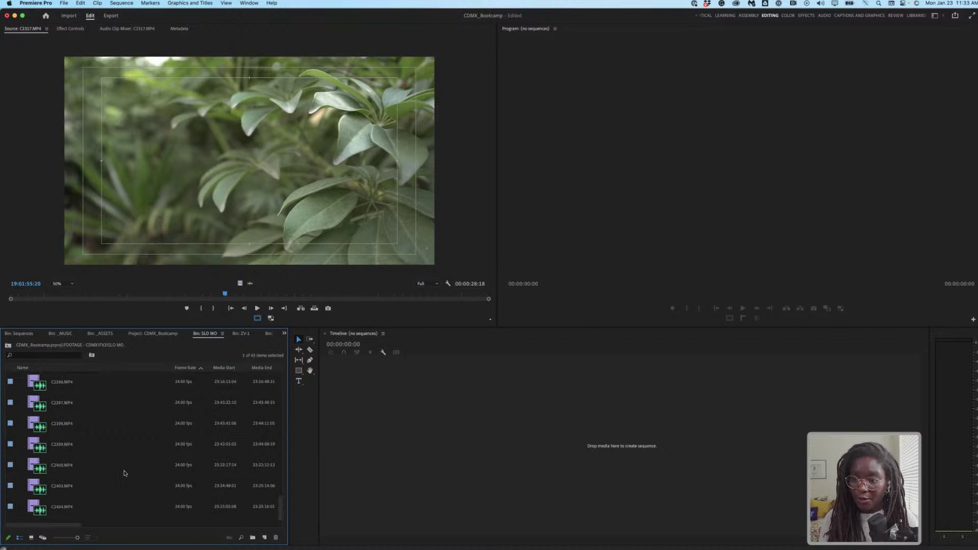
scroll(124, 444, "up", 15)
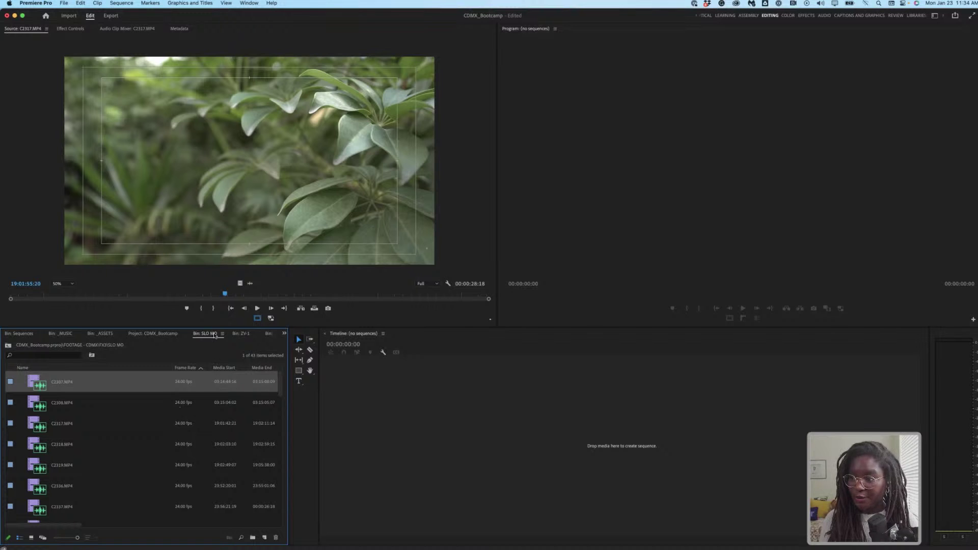
Step: Maximize the SLO MO bin and assign the Brown label color to all of its clips
double_click(213, 335)
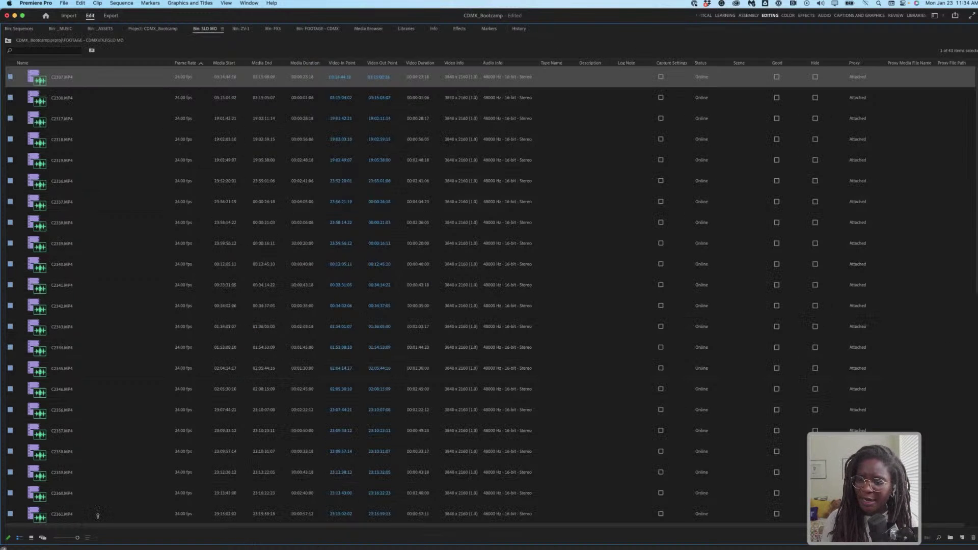
scroll(98, 516, "down", 10)
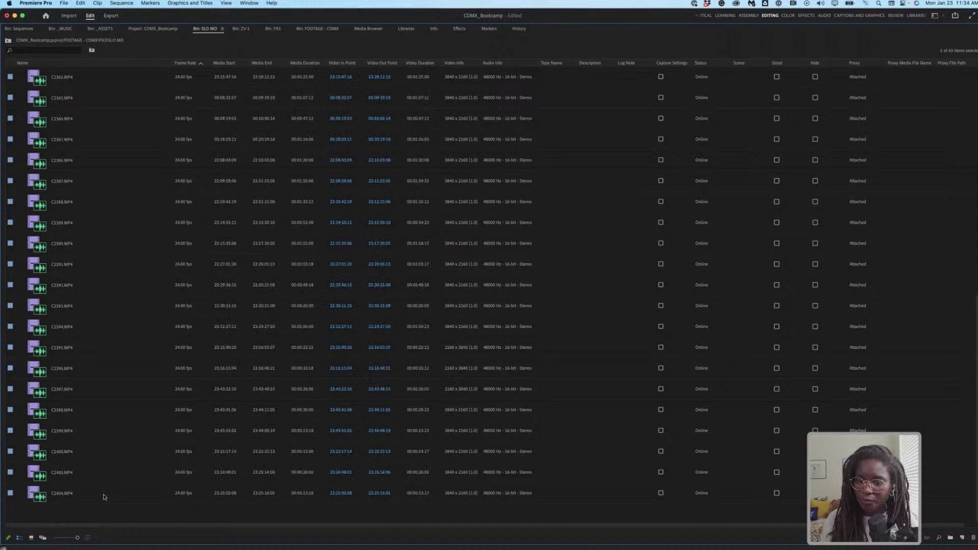
key("super+a")
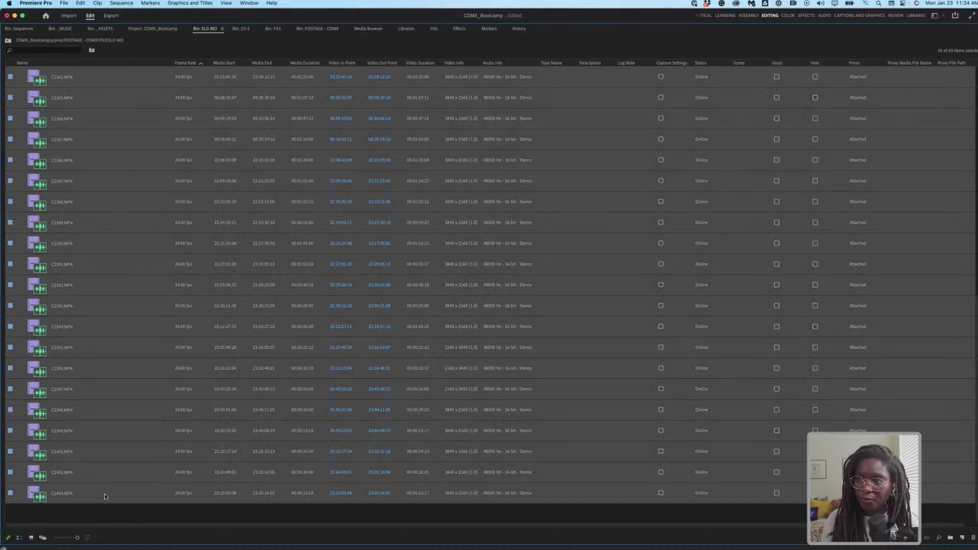
scroll(113, 187, "up", 1)
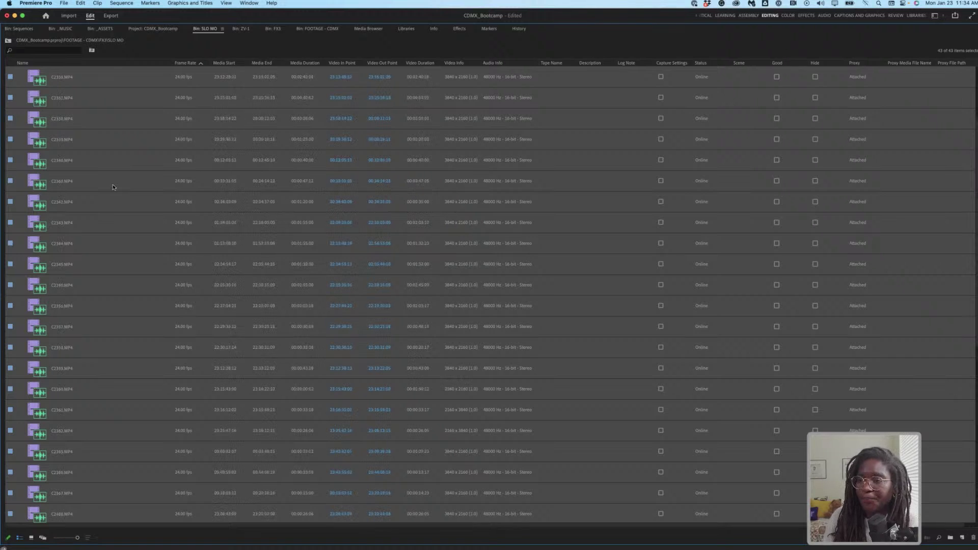
right_click(113, 187)
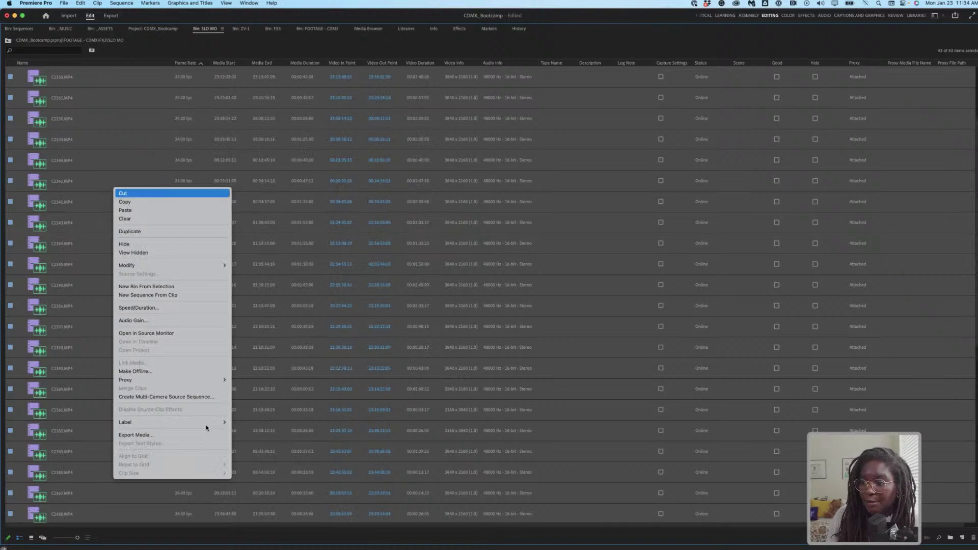
mouse_move(207, 427)
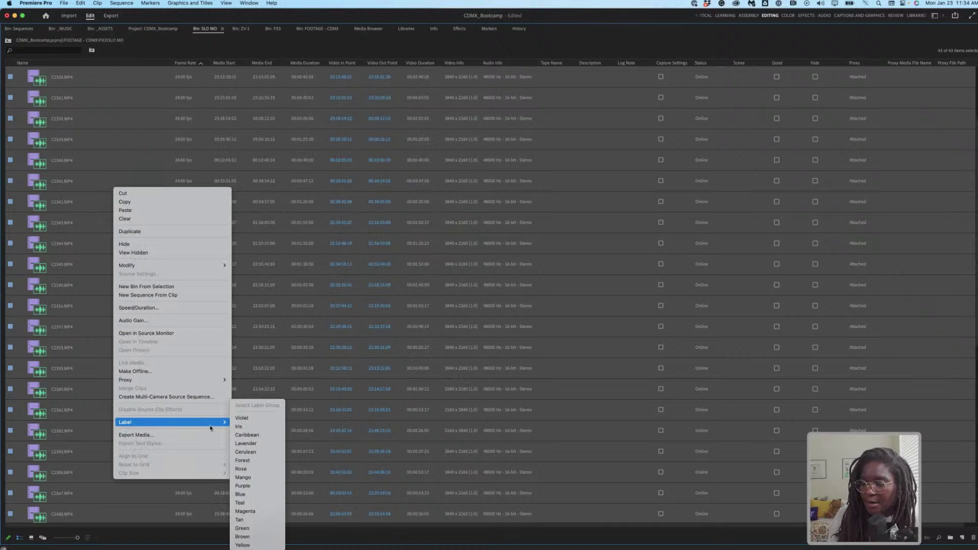
left_click(242, 536)
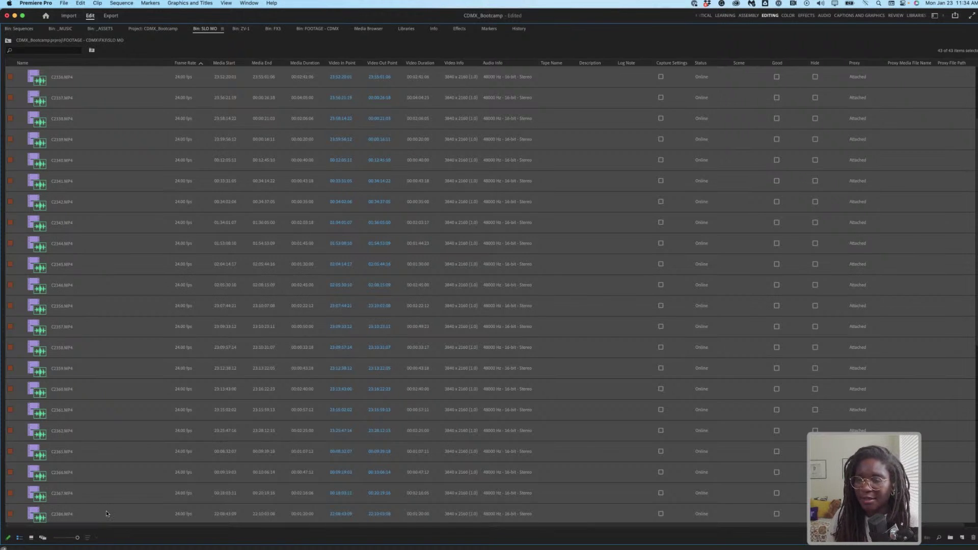
Step: Display the SLO MO bin as thumbnails, and return to the project's main bin list with the panel at normal size
left_click(31, 538)
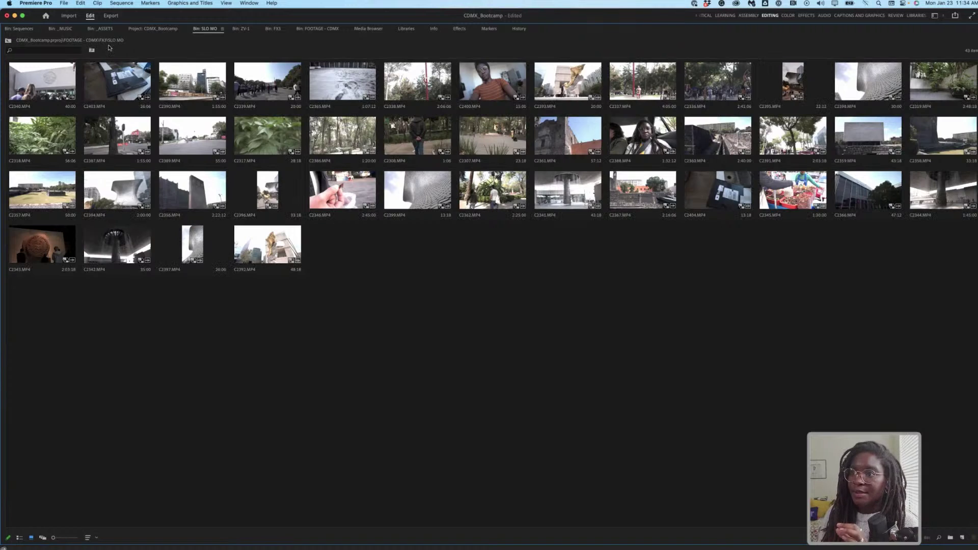
left_click(153, 28)
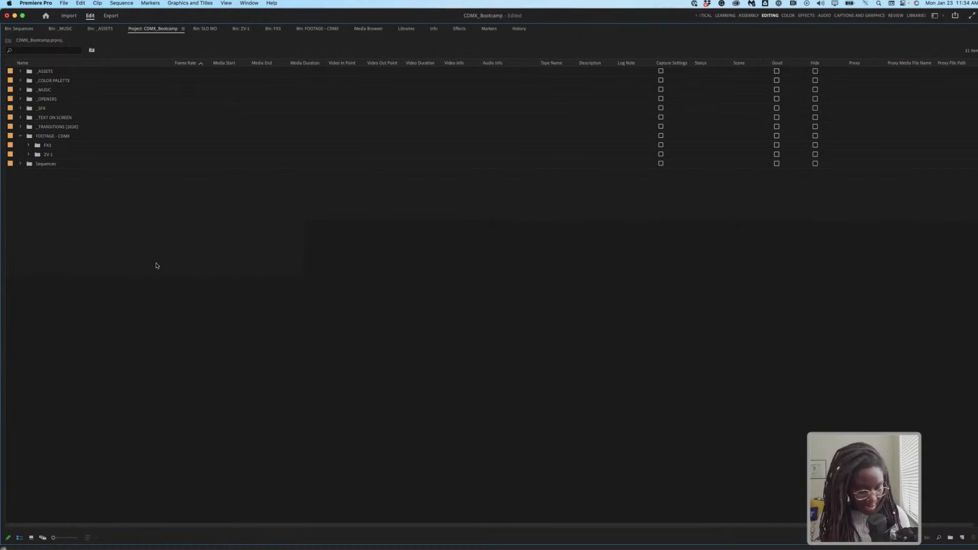
key("grave")
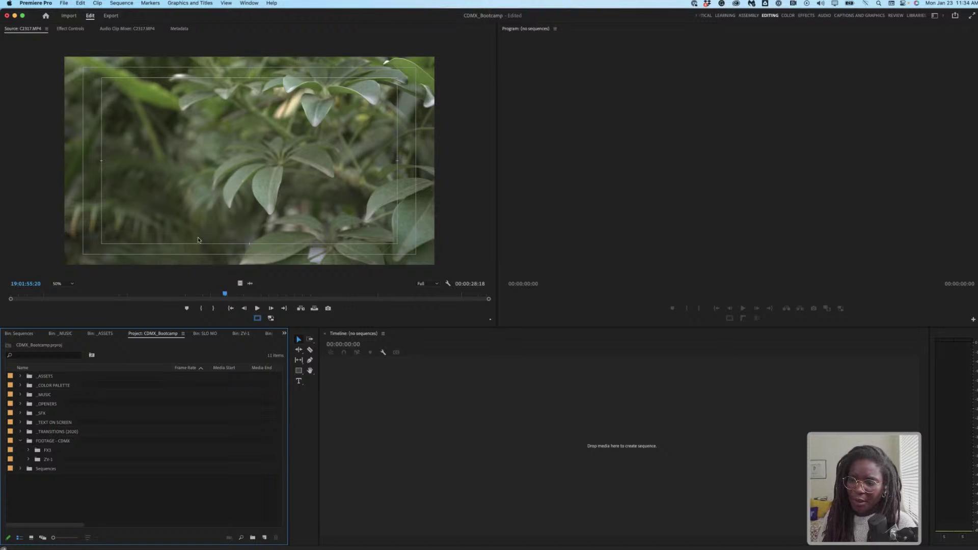
Step: Create a sequence named Talking Head in the Sequences bin with the RED R3D preset 4K HD 16x9 23.976
left_click(21, 469)
left_click(29, 469)
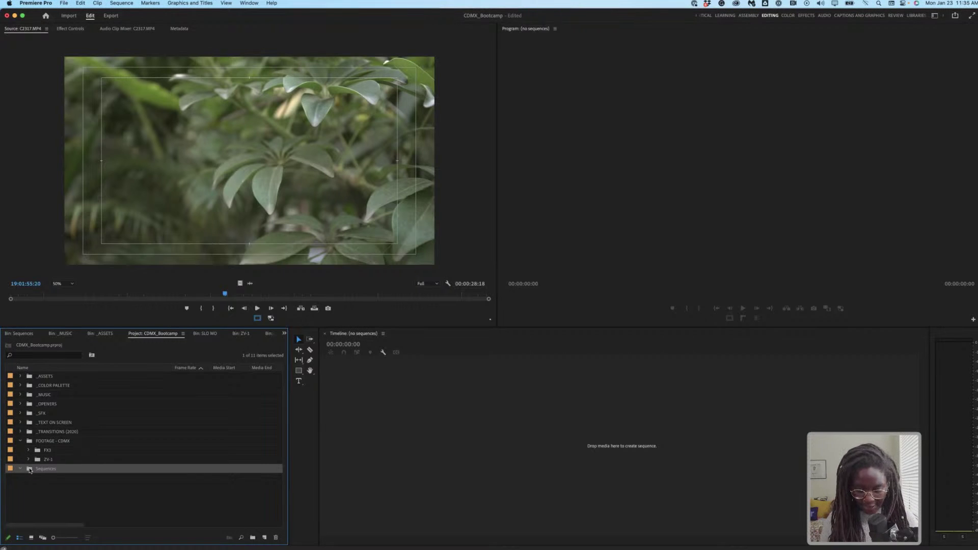
key("super+n")
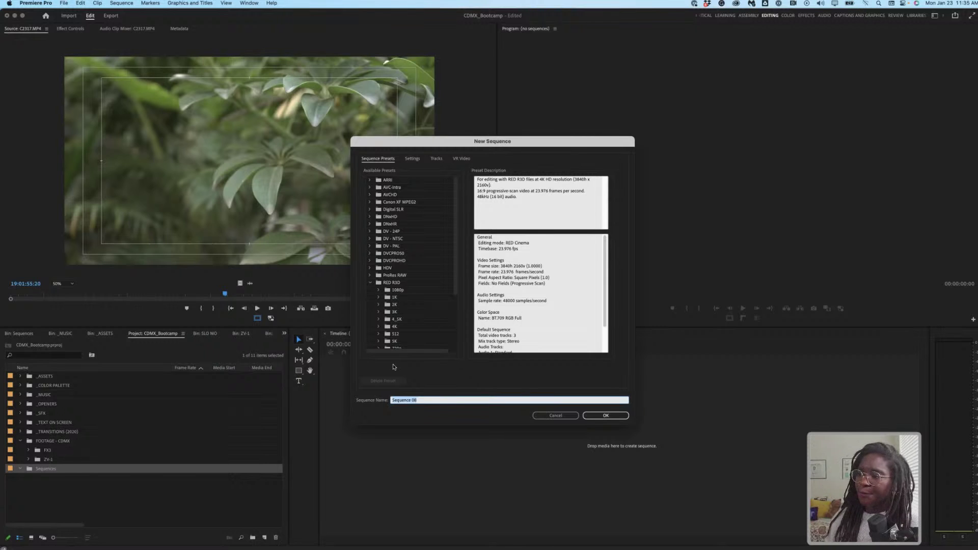
scroll(424, 297, "down", 3)
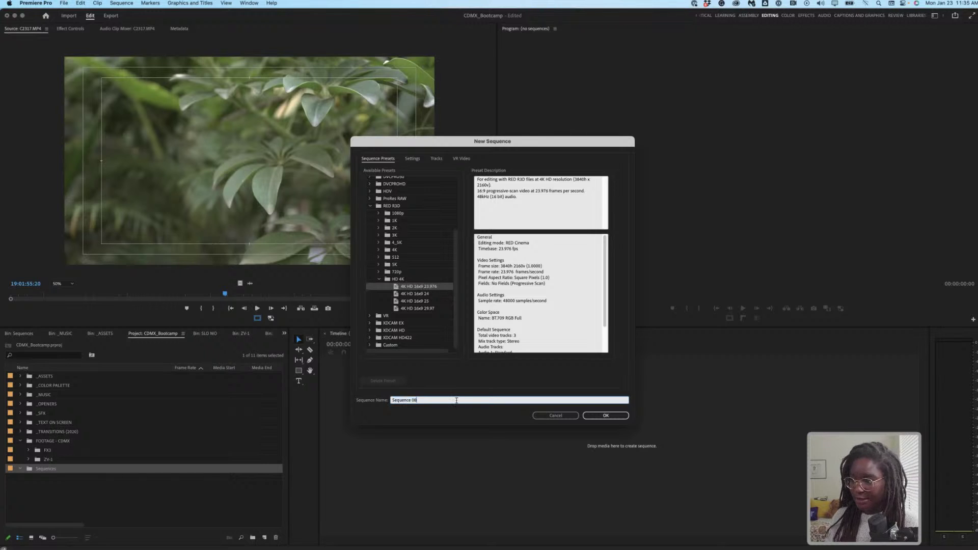
key("BackSpace")
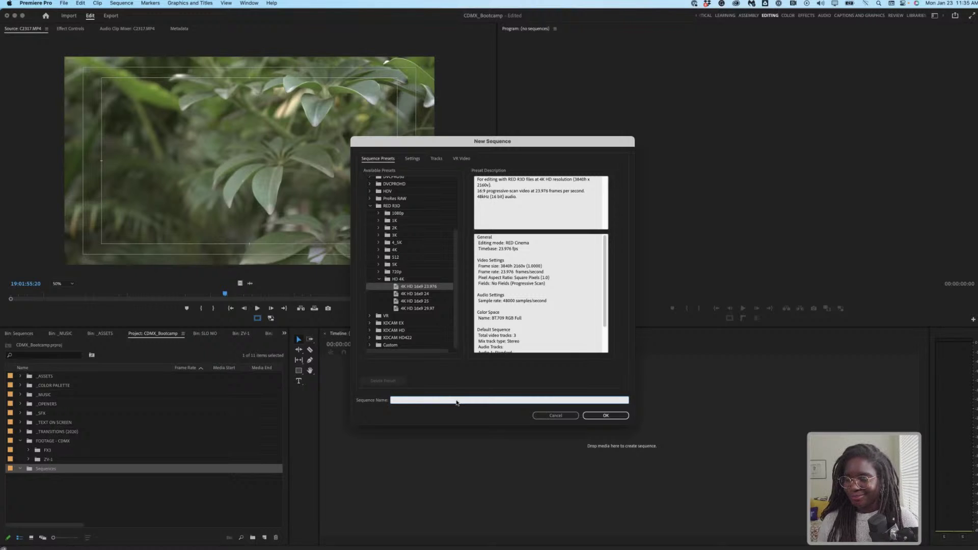
type("Talking Head")
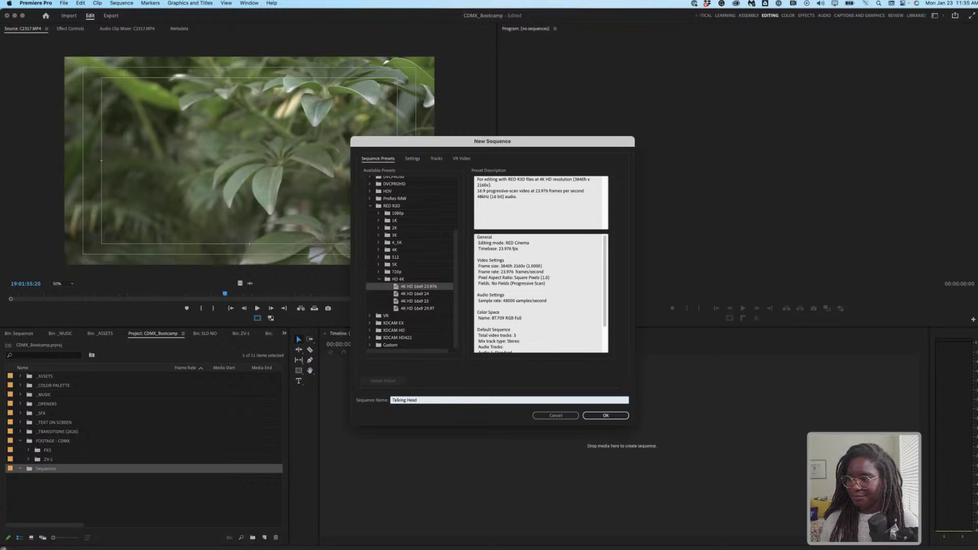
left_click(611, 416)
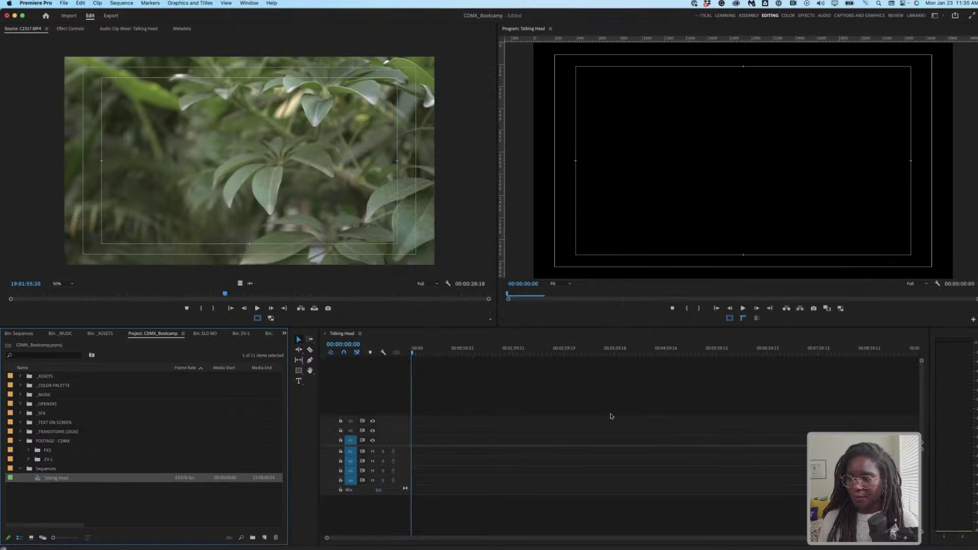
Step: Open the Talking Head sequence in the timeline and show the FX3 bin's clips as thumbnails
left_click(118, 497)
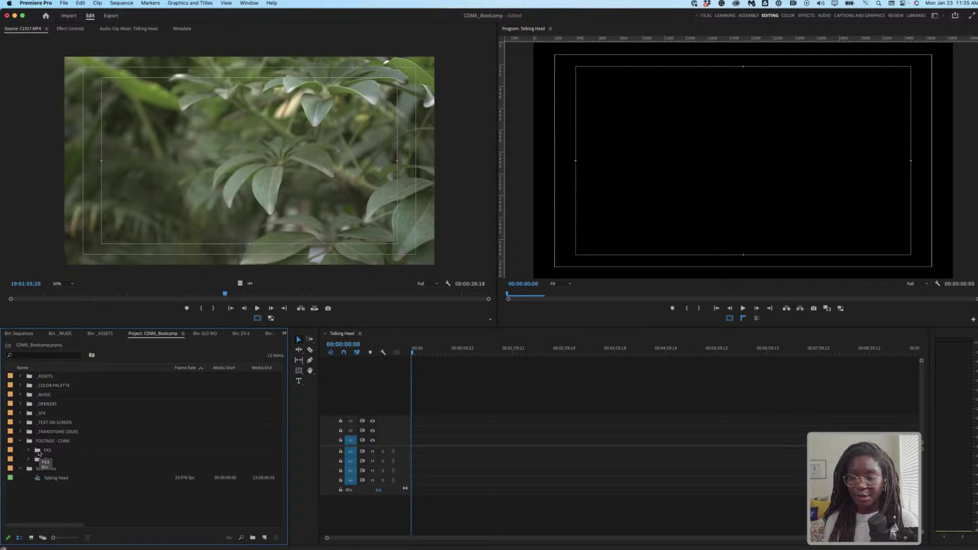
left_click(52, 470)
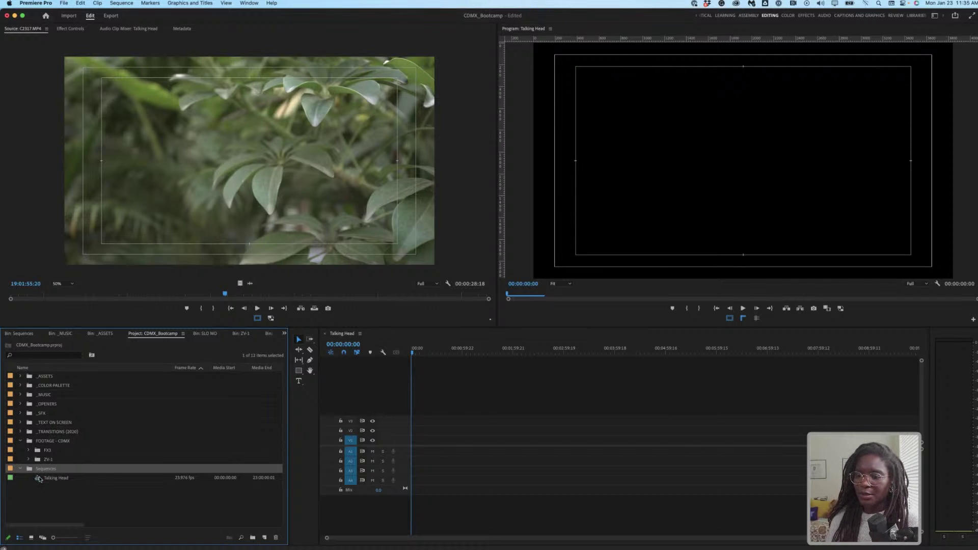
double_click(40, 479)
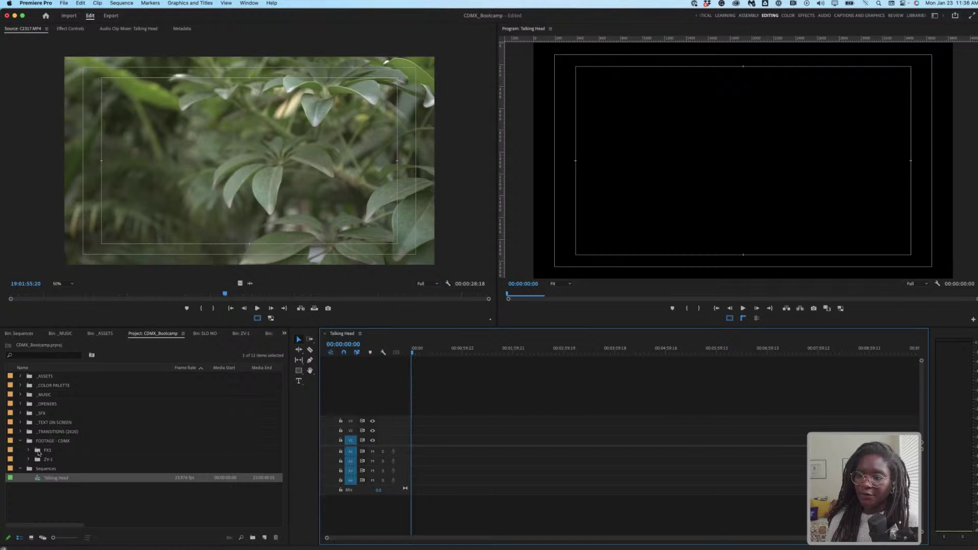
double_click(39, 452)
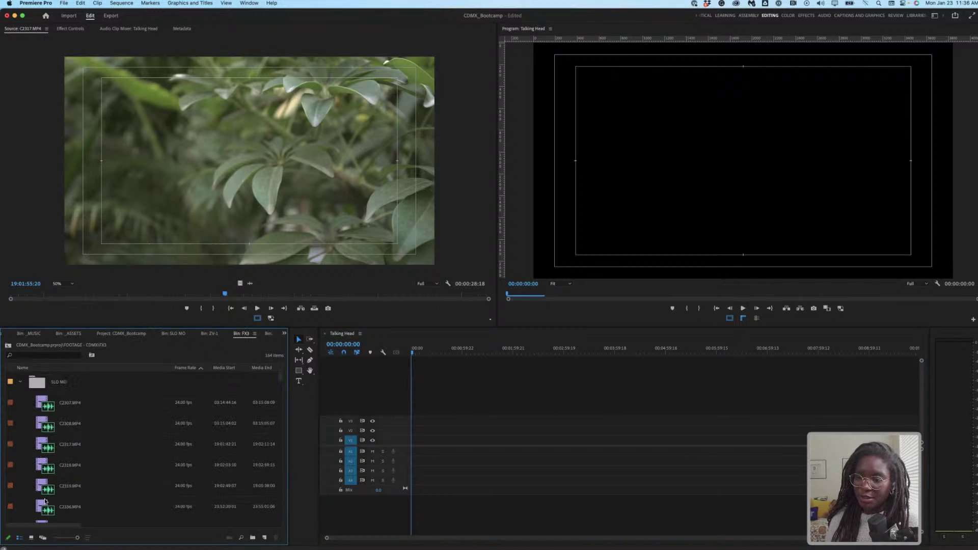
left_click(31, 537)
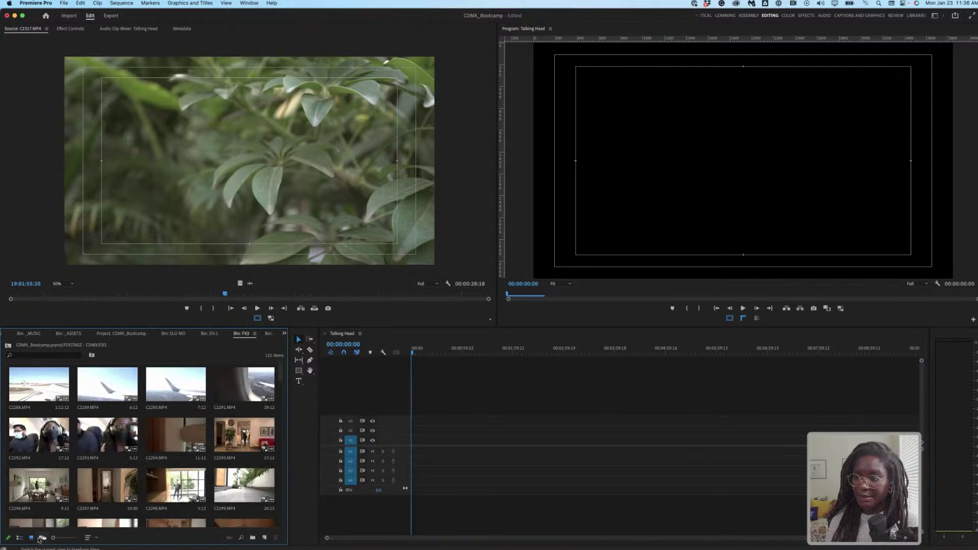
Step: Place clip C2309.MP4 from the FX3 bin at the start of track V1 and move the playhead to 00:00:35:20
scroll(152, 435, "down", 2)
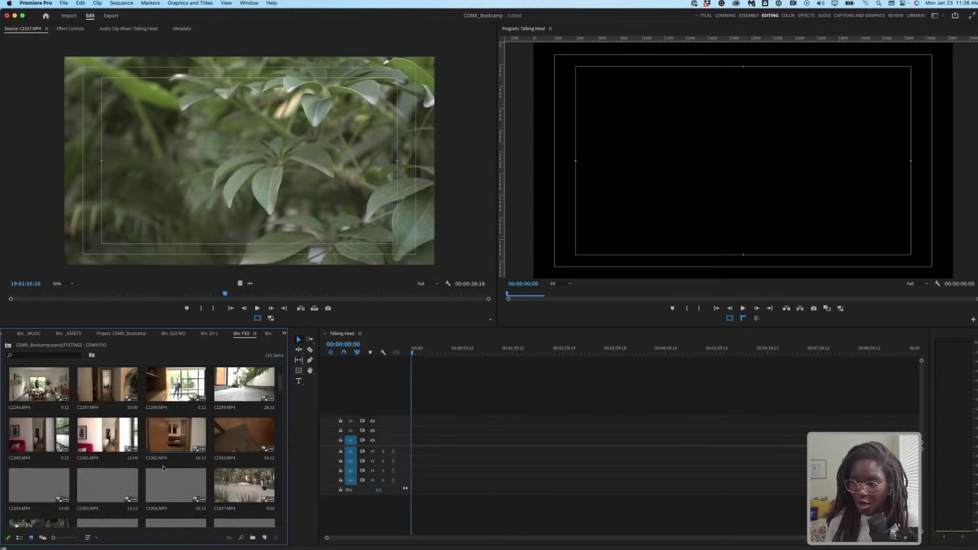
scroll(168, 461, "down", 1)
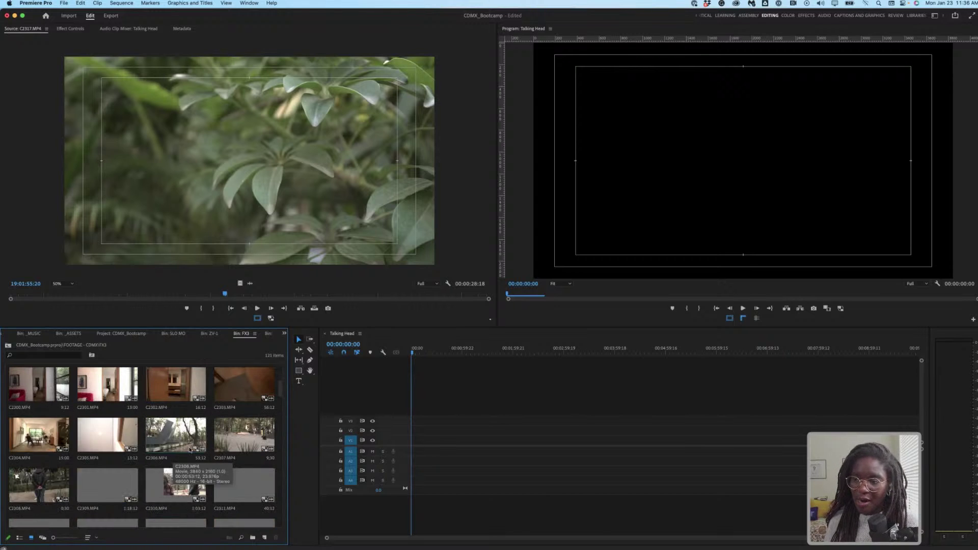
scroll(190, 450, "down", 1)
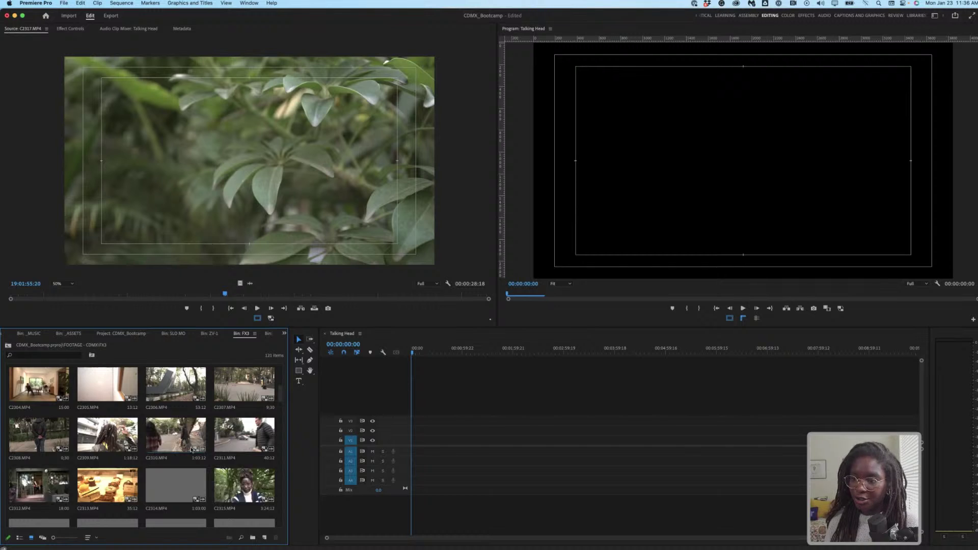
scroll(191, 449, "down", 1)
left_click(114, 396)
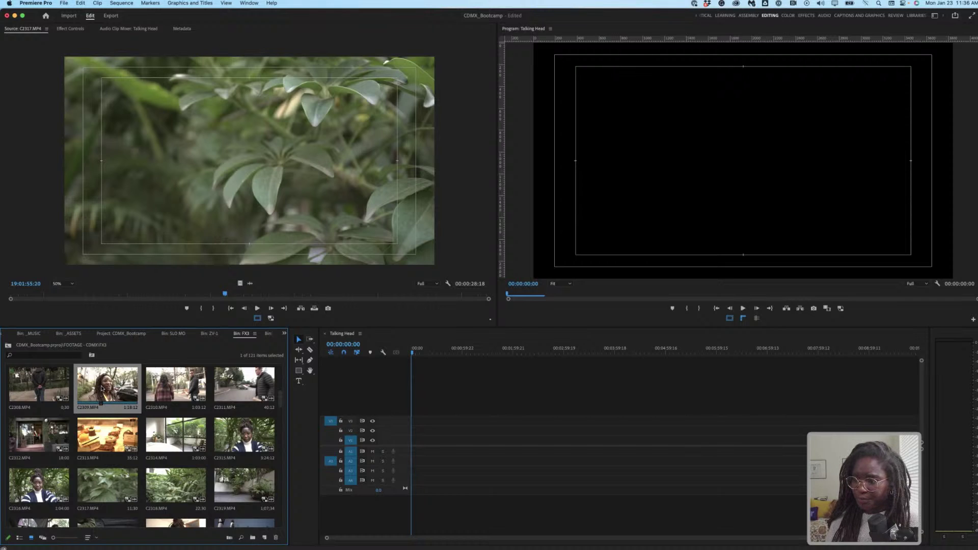
left_click_drag(452, 446, 420, 438)
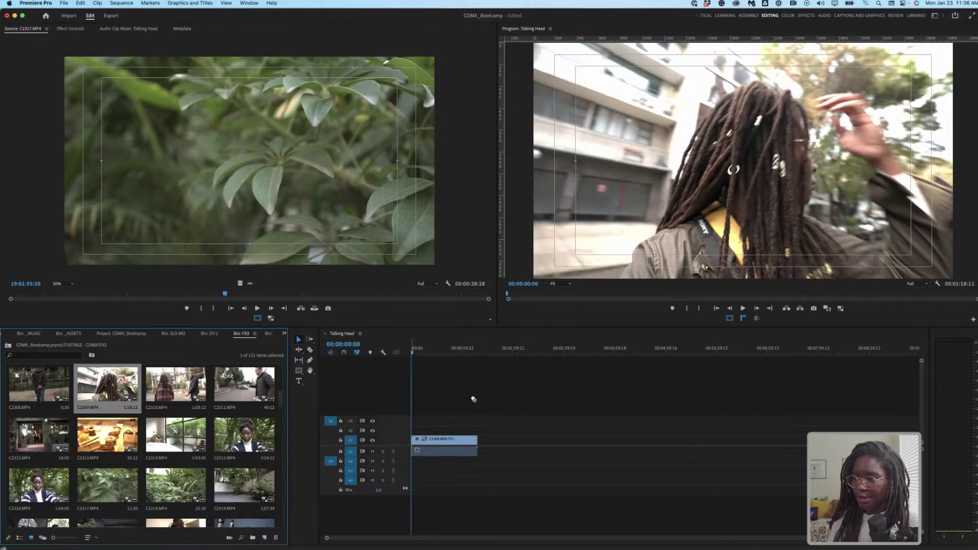
left_click(443, 351)
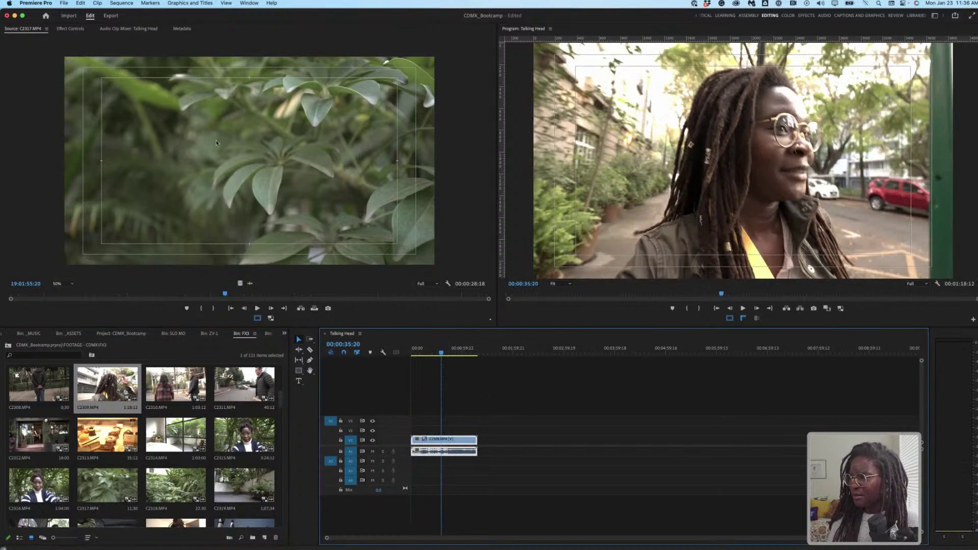
Step: Set the project's HDR Graphics White to 300 nits in the general project settings
left_click(63, 3)
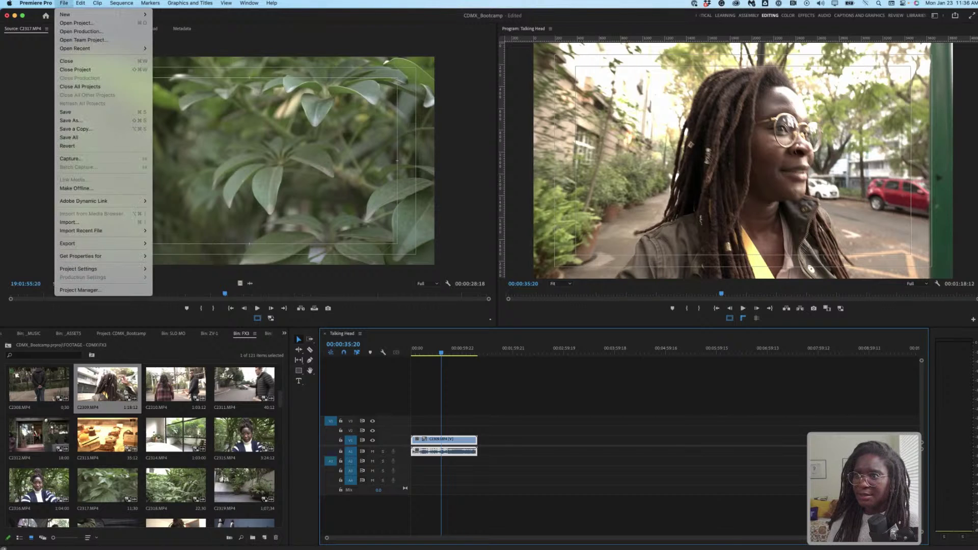
mouse_move(113, 4)
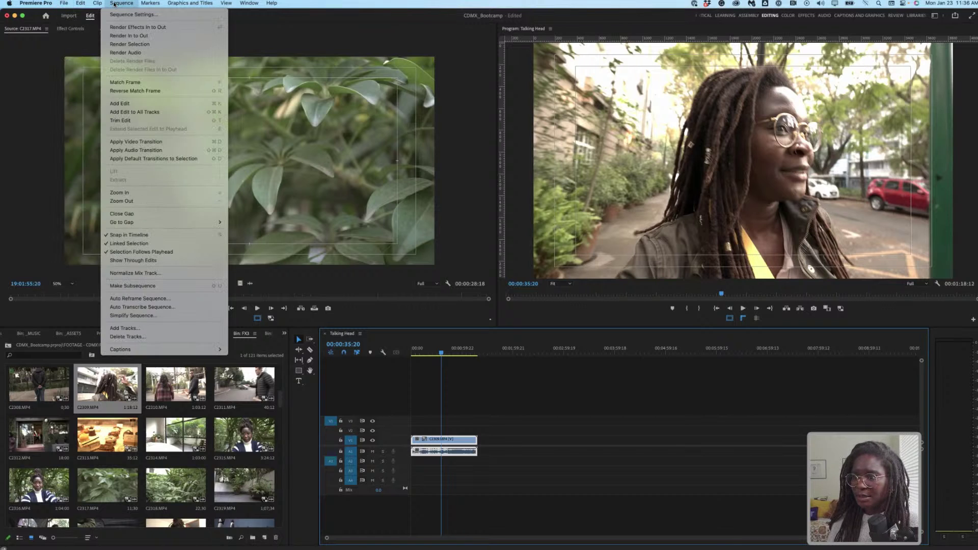
mouse_move(63, 3)
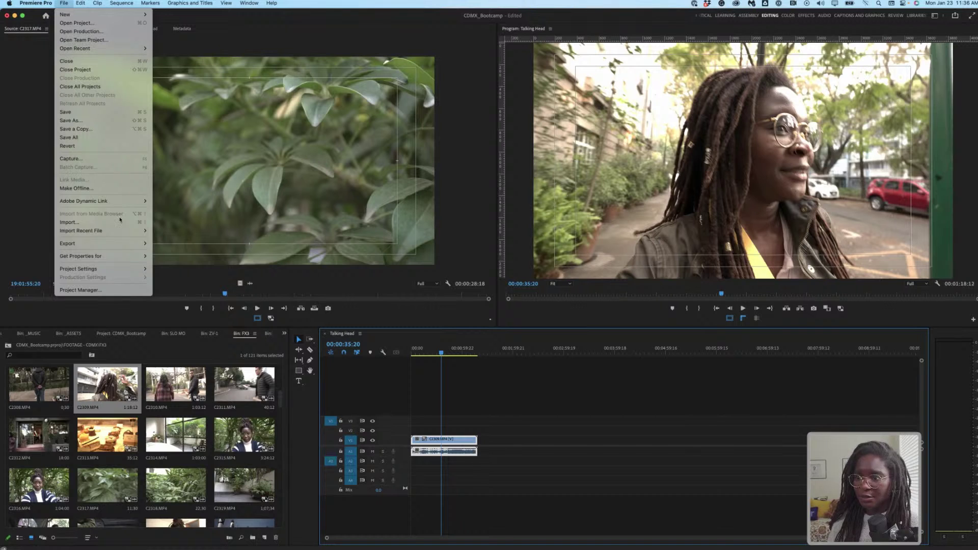
mouse_move(124, 268)
left_click(166, 270)
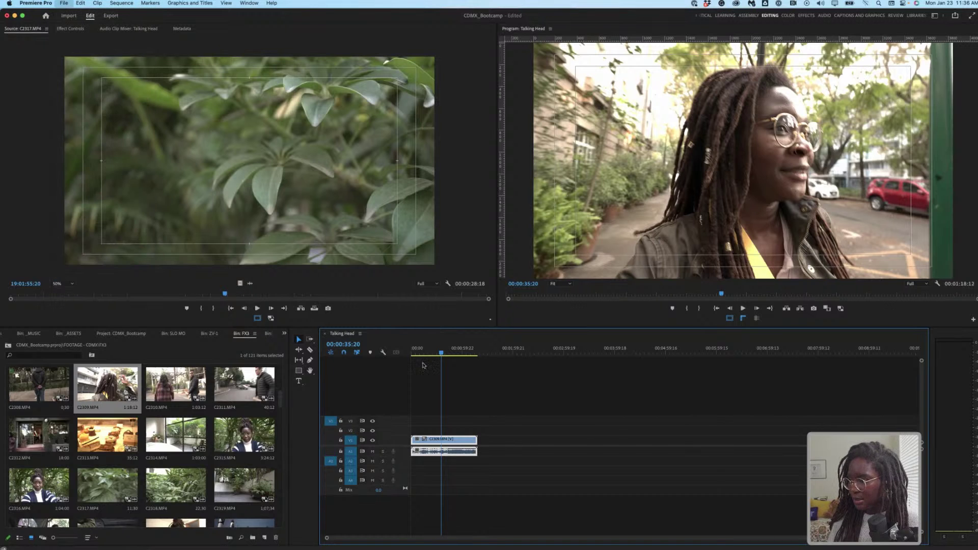
left_click(496, 370)
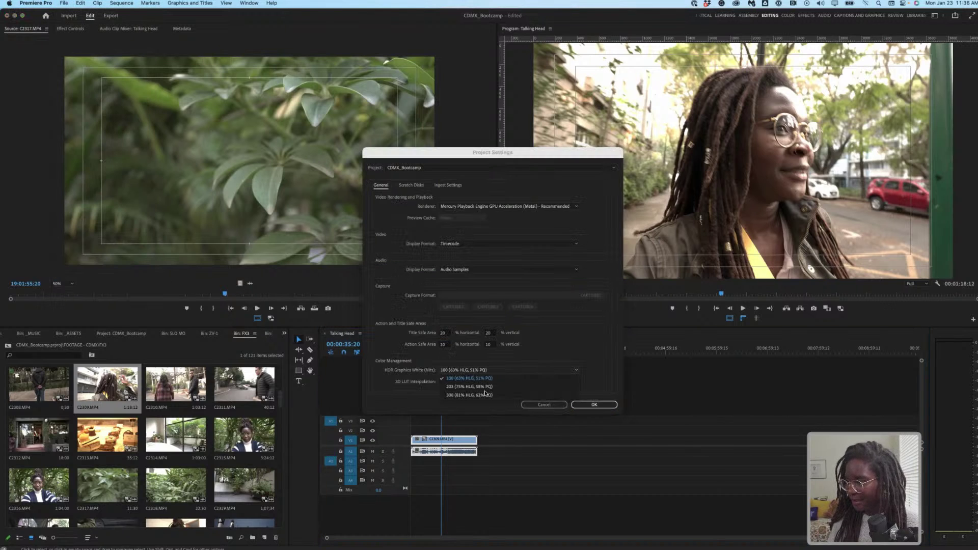
left_click(487, 395)
left_click(603, 406)
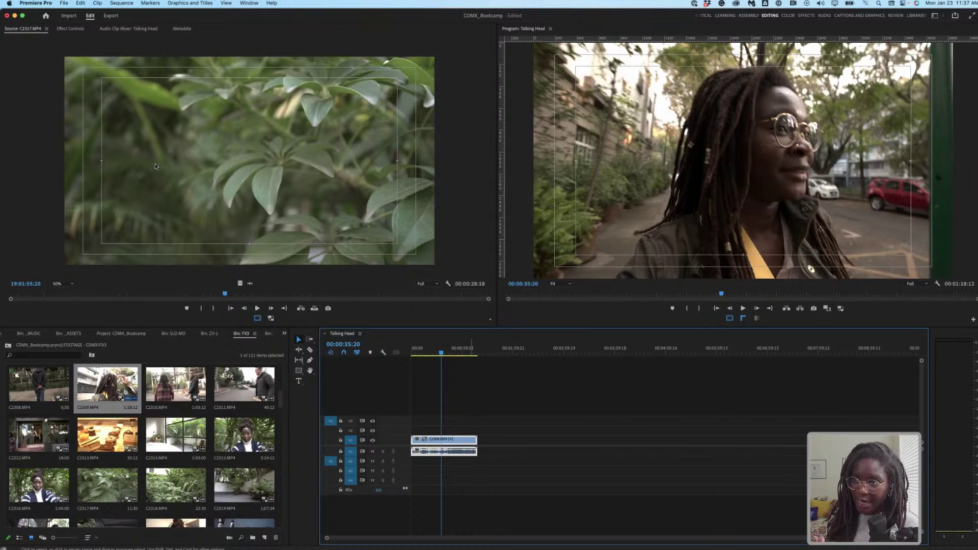
Step: Review the HDR Graphics White options in the general project settings and keep 300 (81% HLG, 62% PQ)
left_click(63, 3)
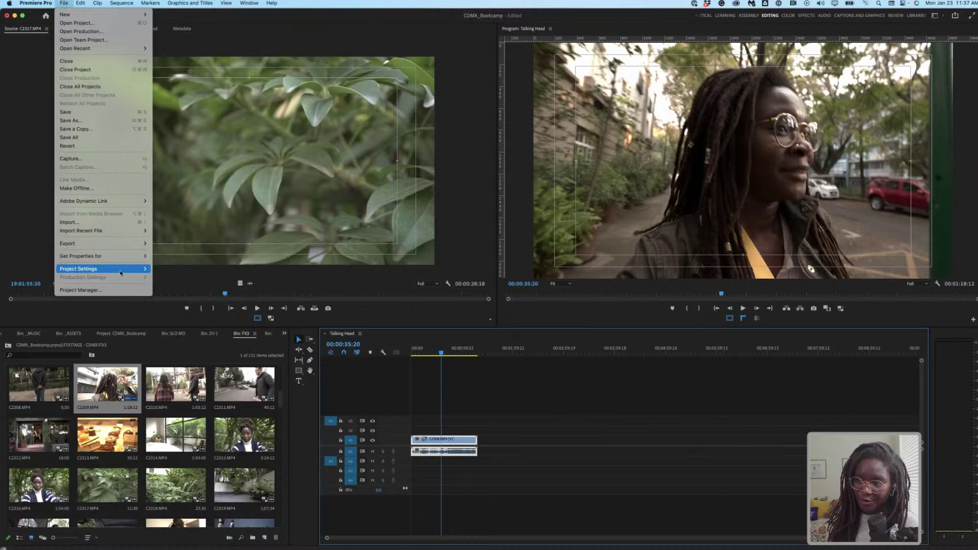
mouse_move(120, 273)
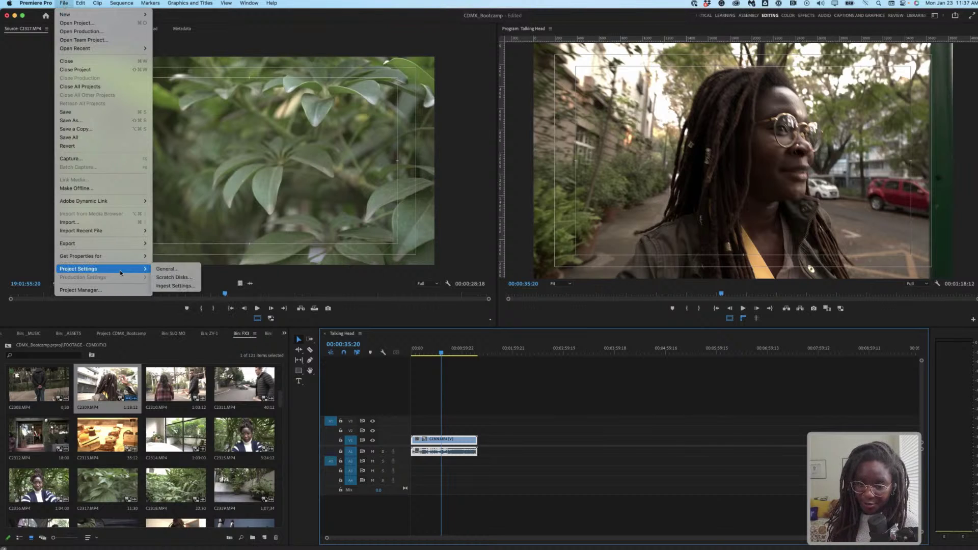
left_click(183, 271)
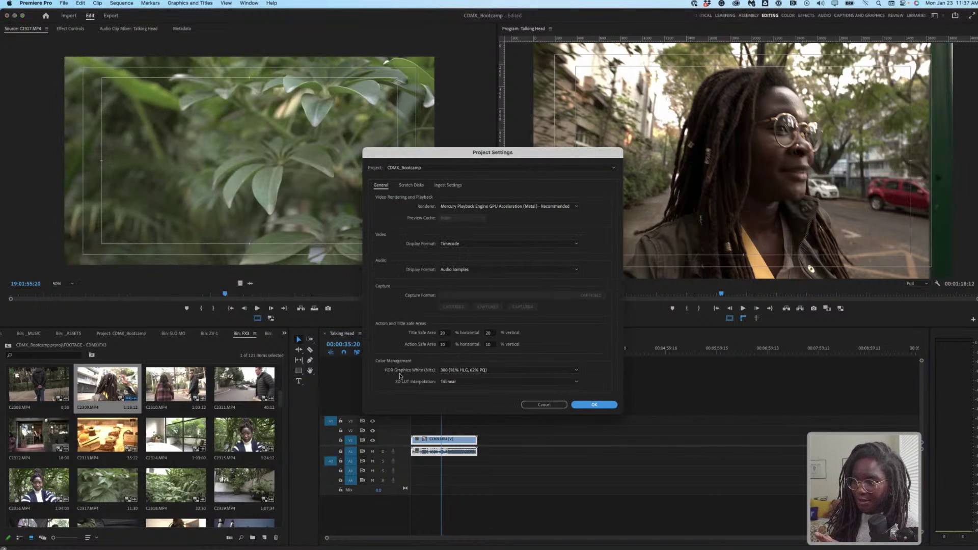
left_click(462, 371)
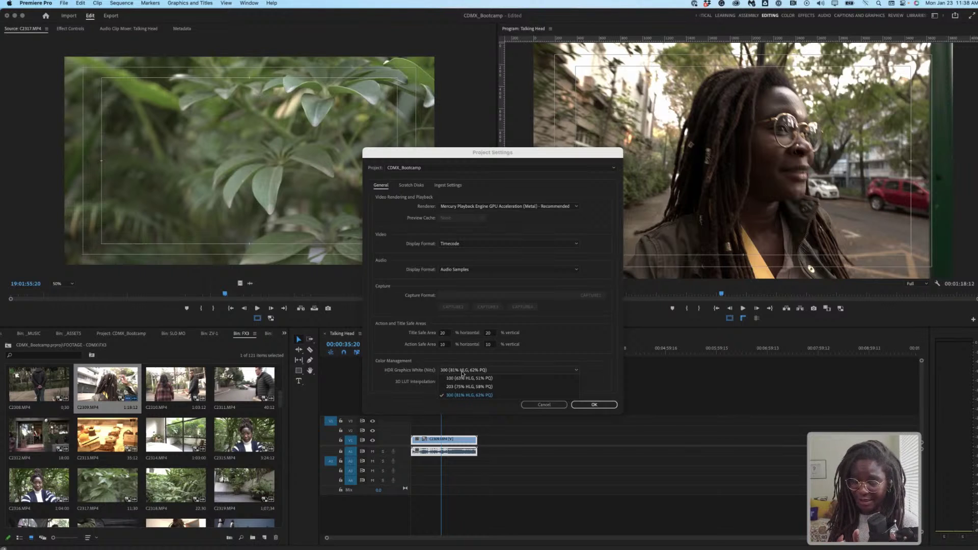
left_click(502, 396)
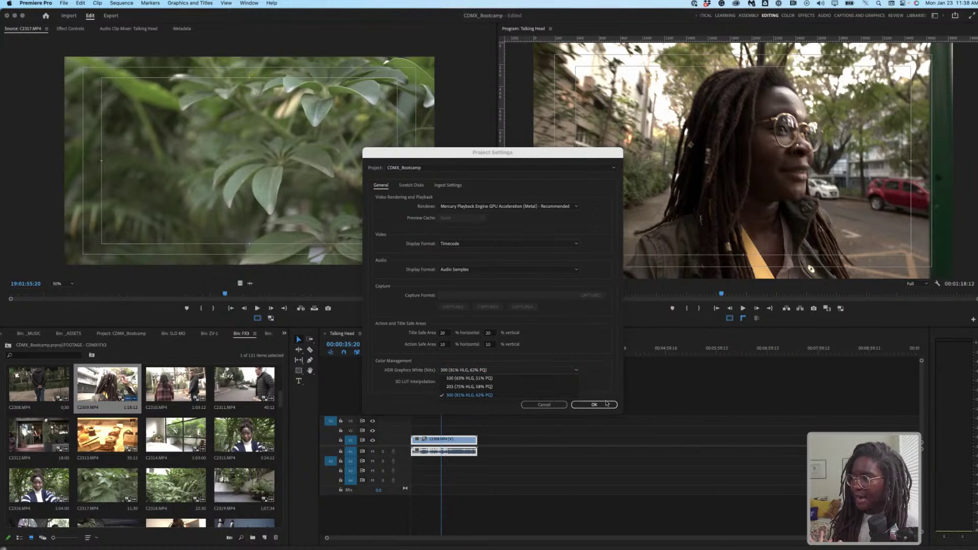
key("Return")
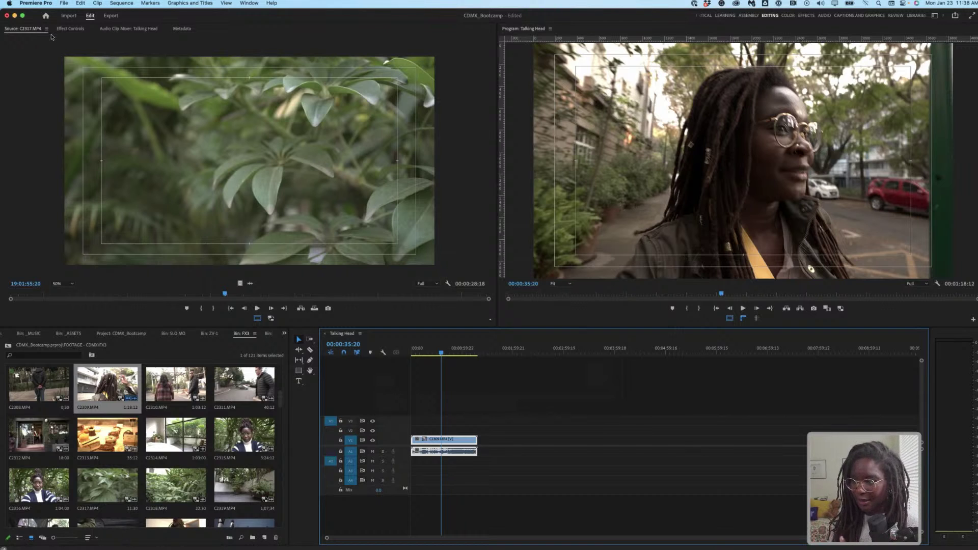
Step: Set the project's HDR Graphics White to 100 (63% HLG, 51% PQ) in the general project settings
left_click(66, 3)
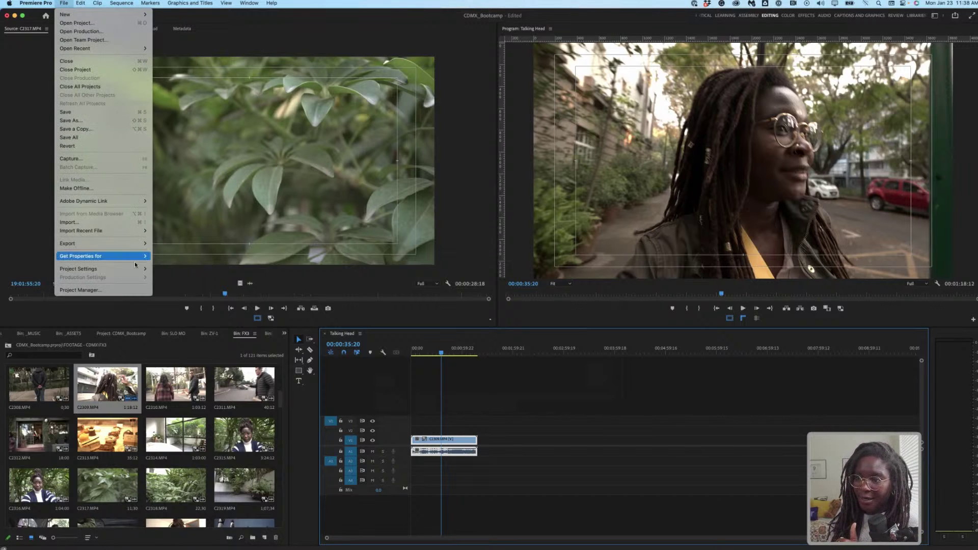
mouse_move(137, 269)
left_click(174, 272)
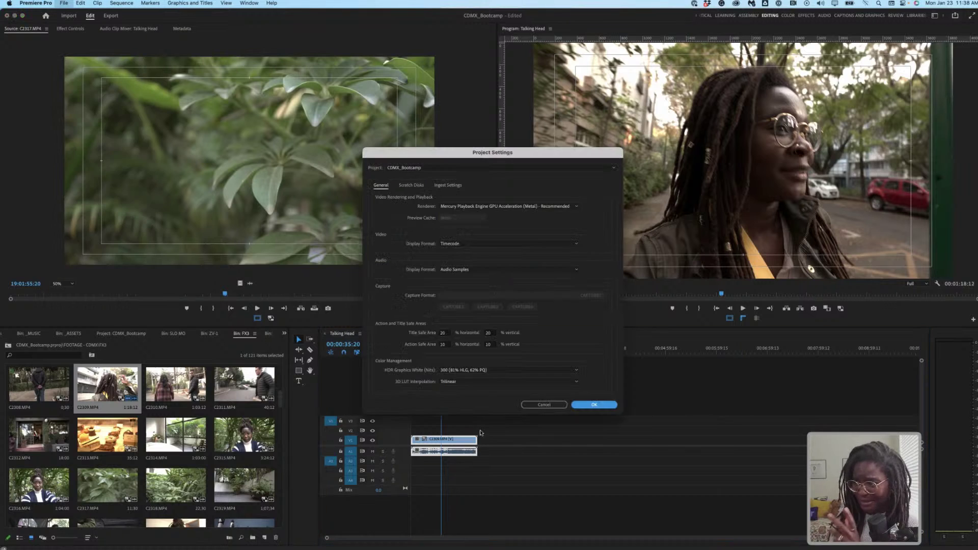
left_click(495, 372)
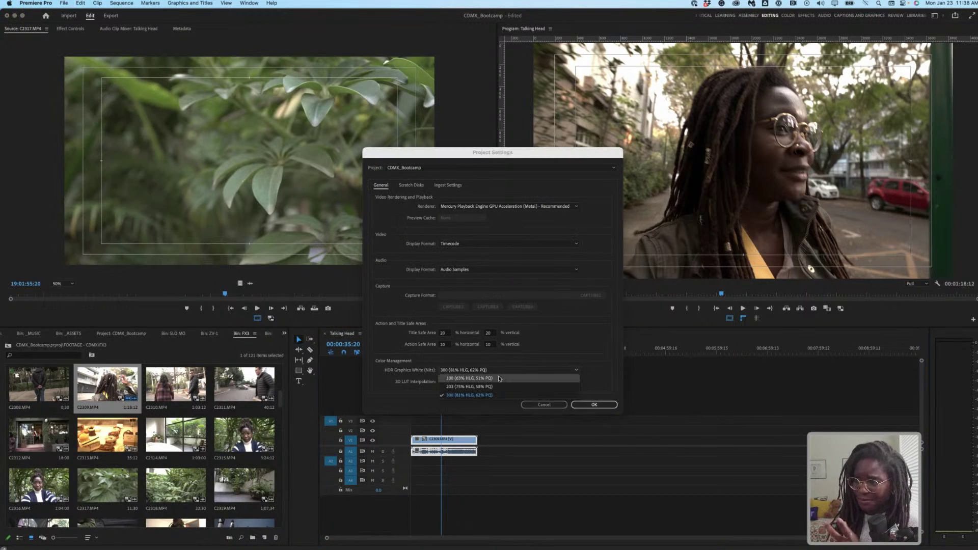
left_click(497, 379)
left_click(586, 404)
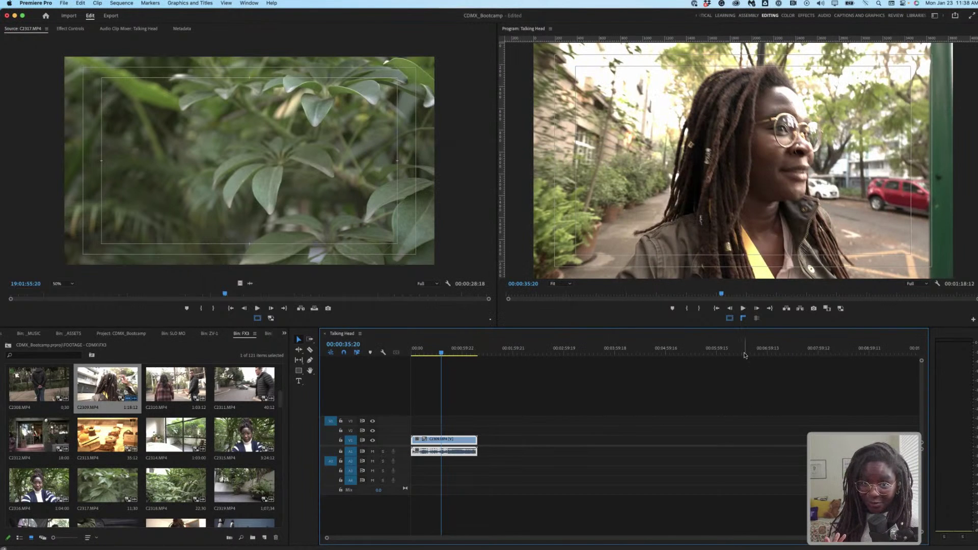
Step: Move the playhead to 00:00:28:03 and set the project's HDR Graphics White back to 300 (81% HLG, 62% PQ)
left_click(434, 348)
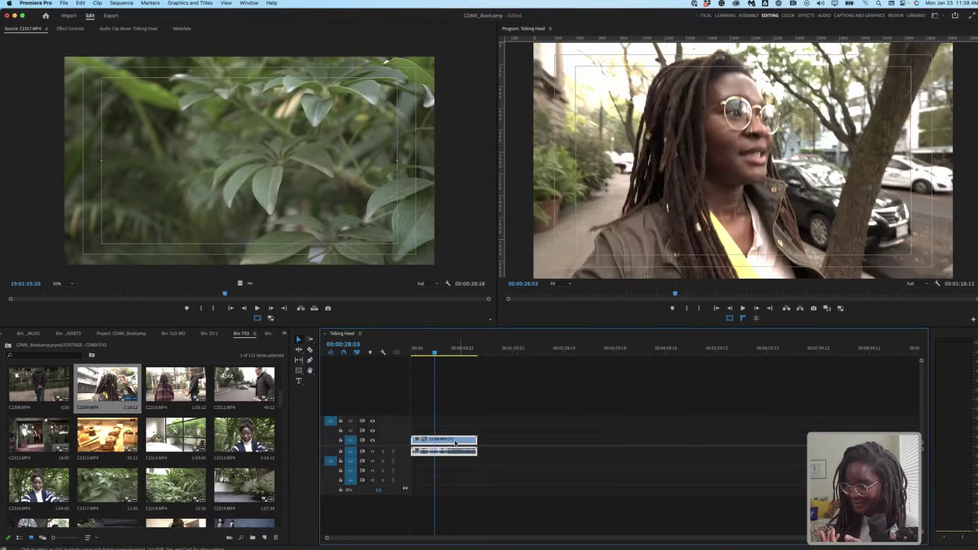
left_click(64, 3)
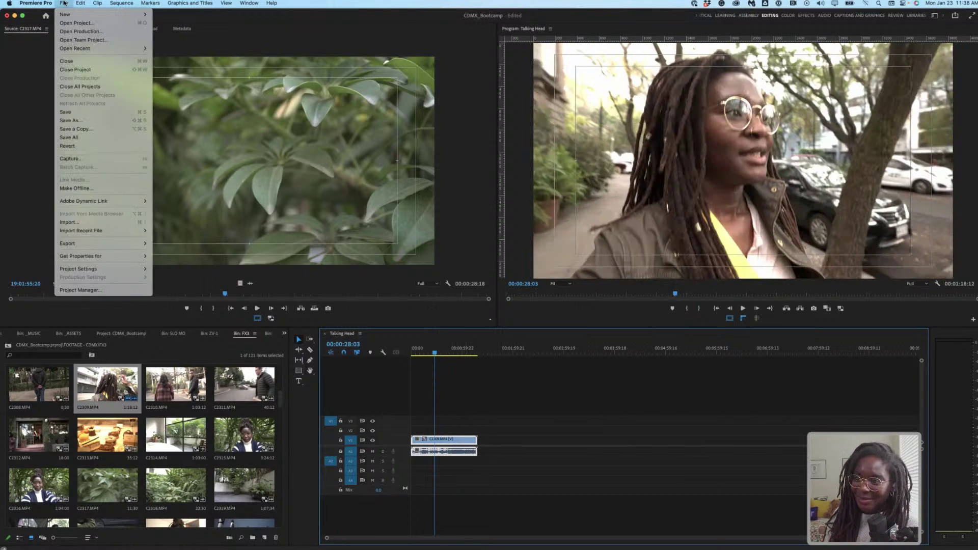
mouse_move(137, 269)
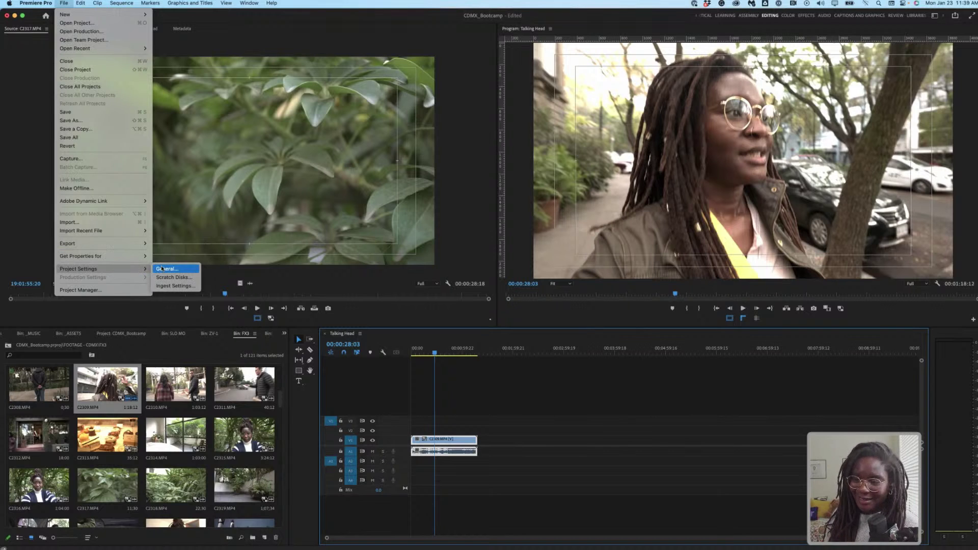
left_click(168, 270)
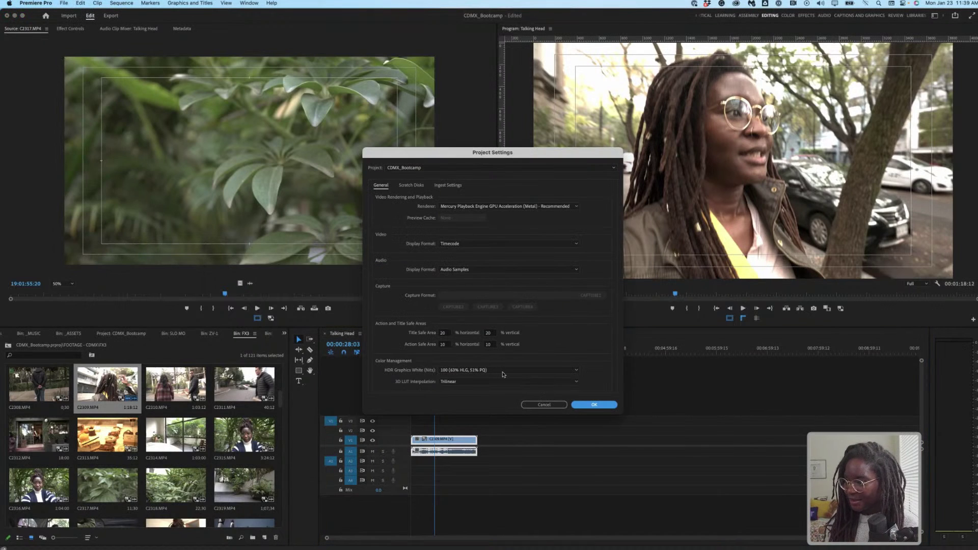
left_click(497, 371)
left_click(504, 398)
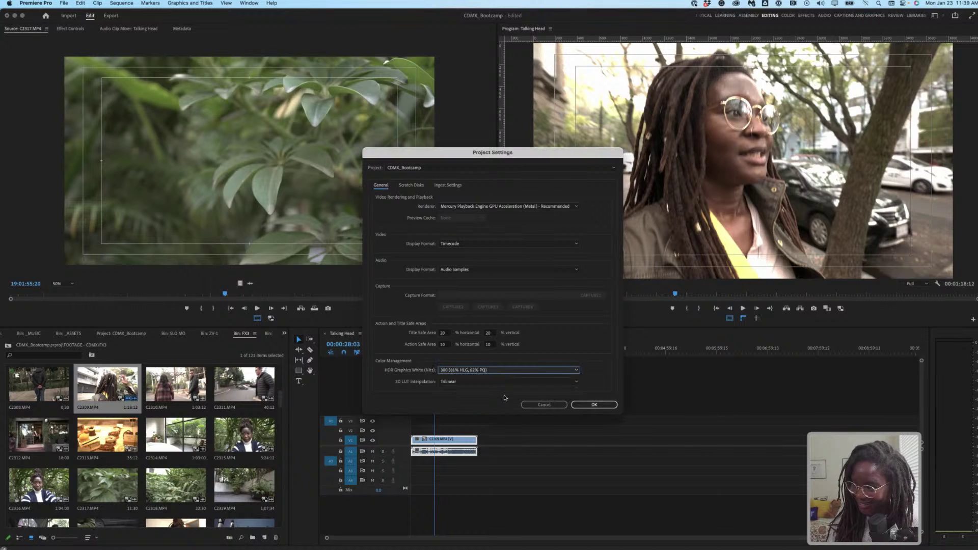
left_click(593, 405)
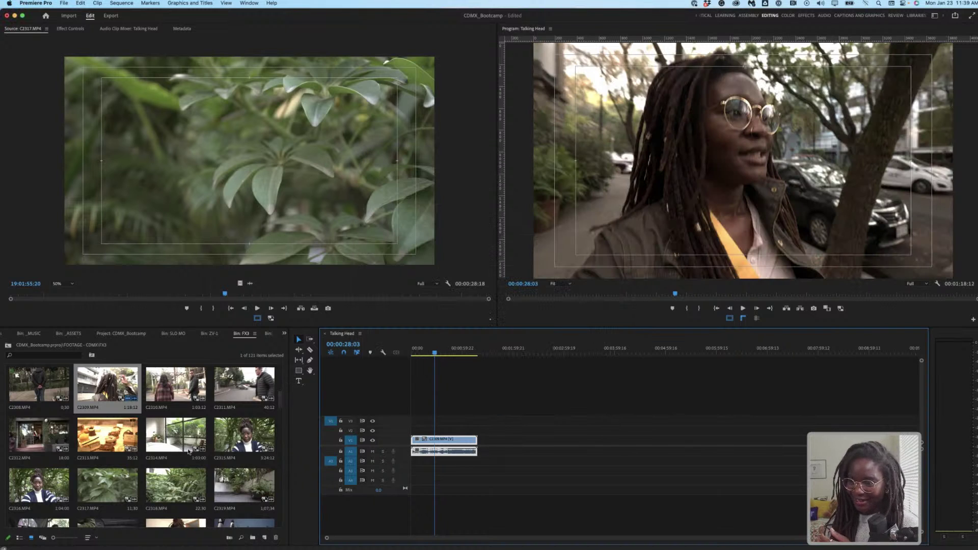
Step: Place clips C2315.MP4 and C2316.MP4 from the FX3 bin on track V1 after C2309.MP4, leaving small gaps between them
scroll(176, 450, "down", 2)
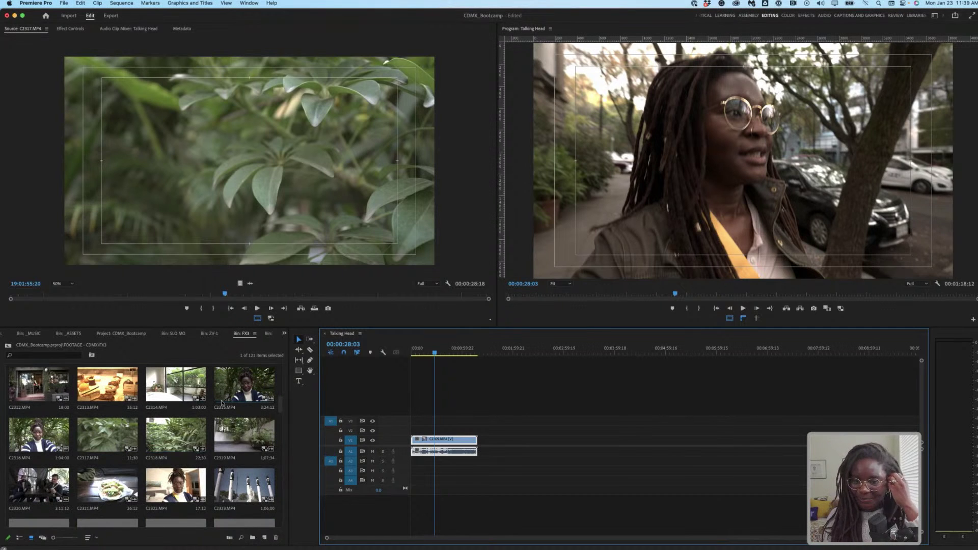
left_click(250, 401)
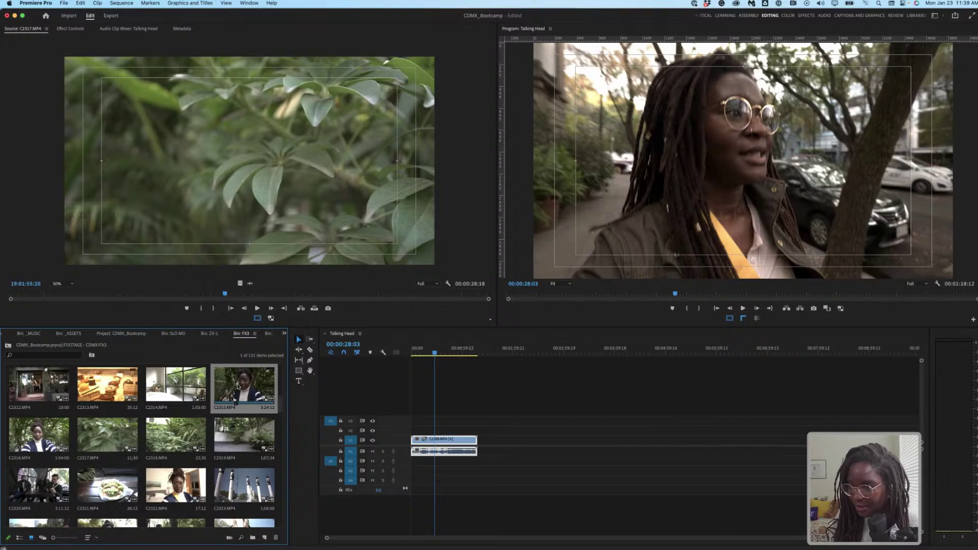
left_click_drag(243, 387, 489, 446)
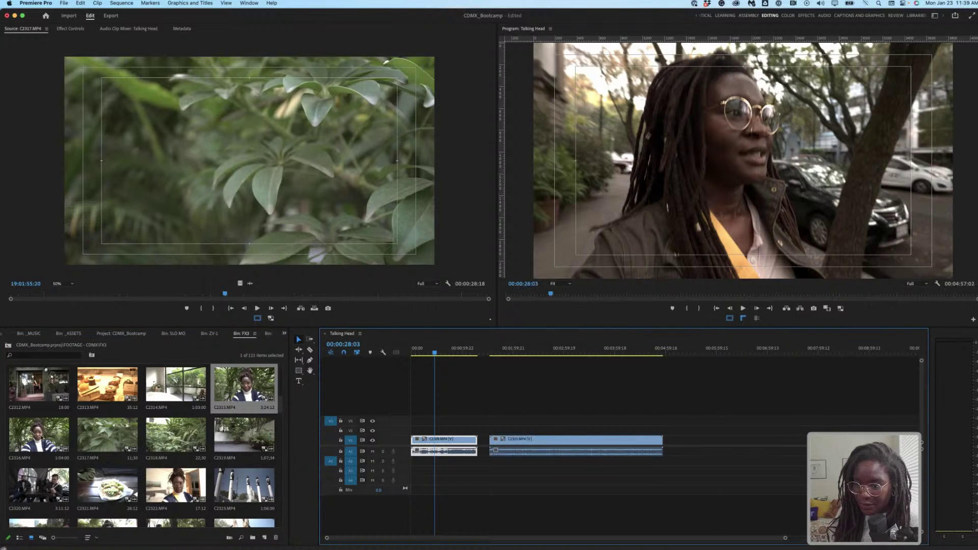
left_click_drag(38, 435, 672, 448)
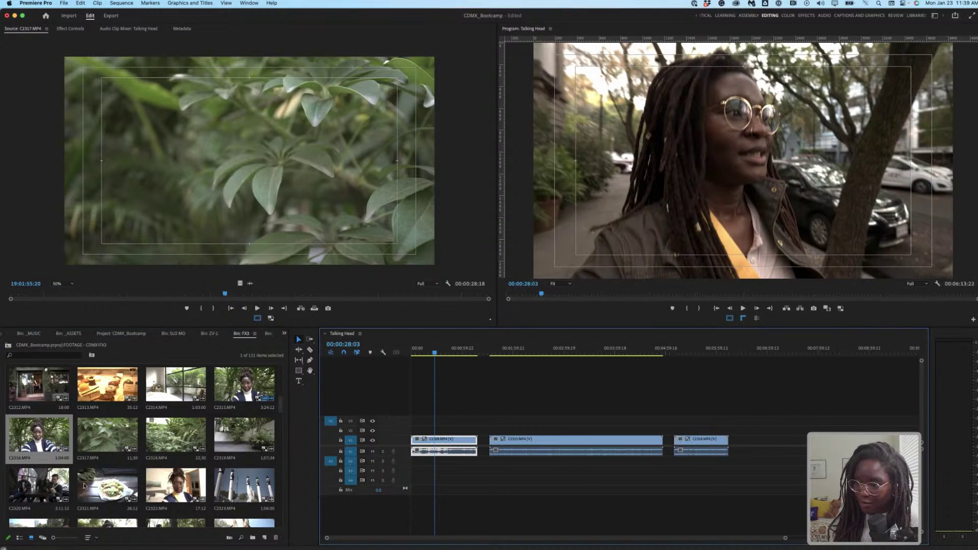
Step: Find talking-head clip C2325.MP4 in the FX3 bin and place it on track V1 shortly after C2316.MP4
scroll(204, 475, "down", 2)
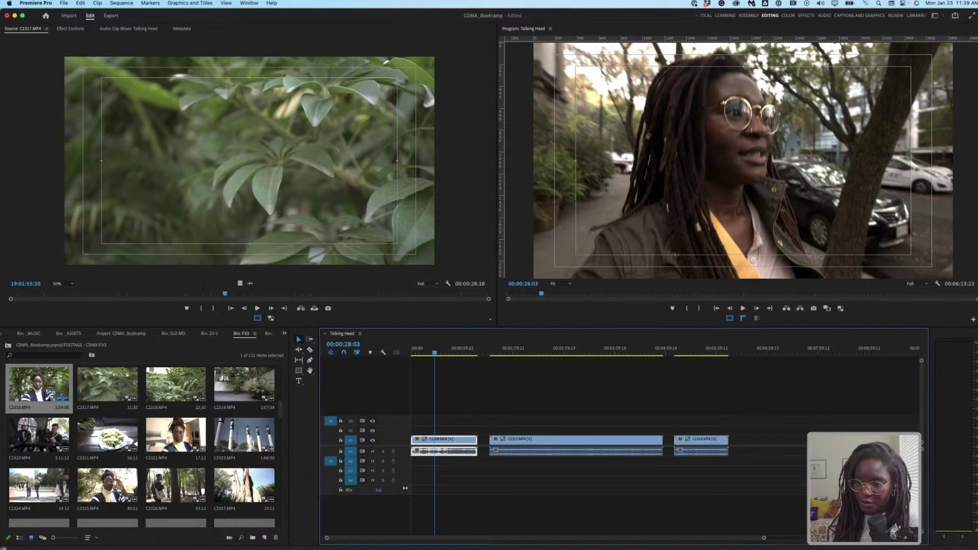
scroll(201, 440, "down", 2)
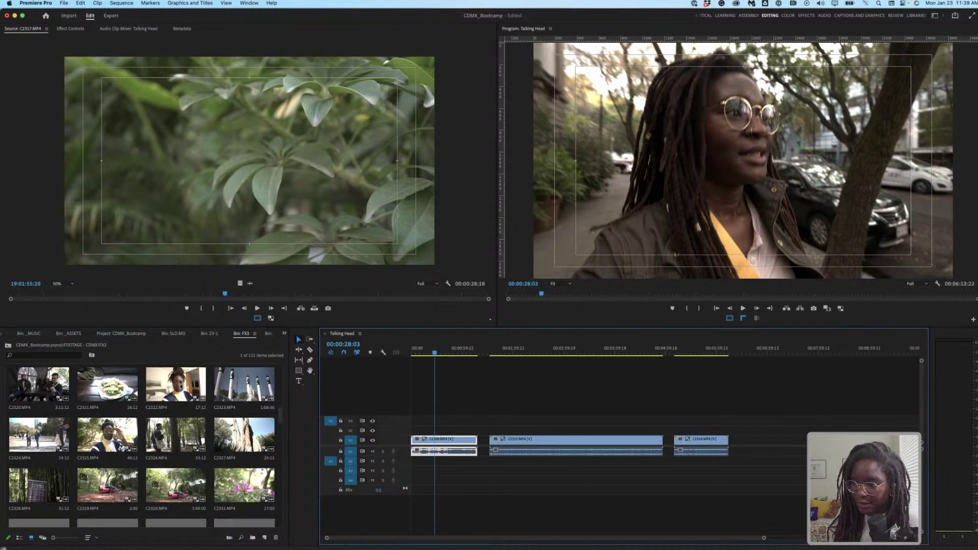
left_click(180, 386)
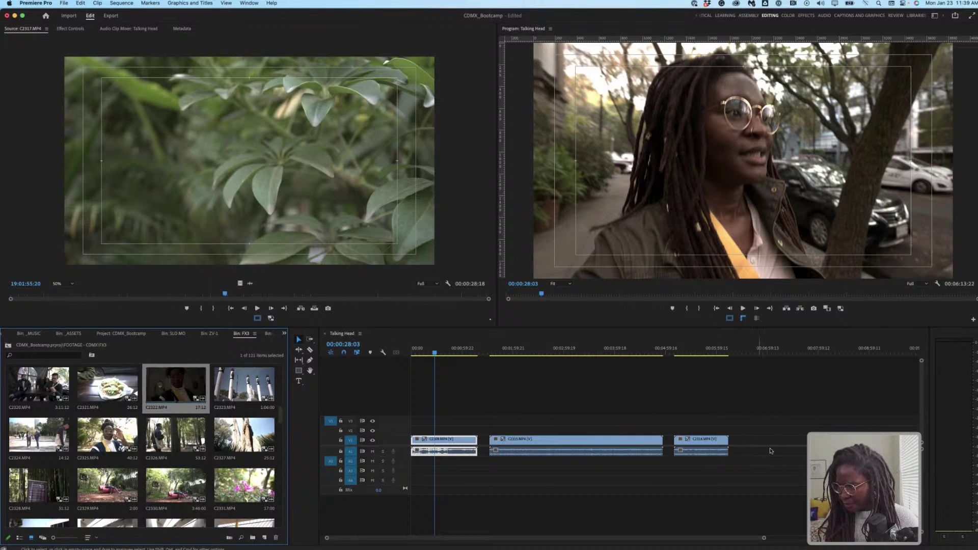
left_click(691, 372)
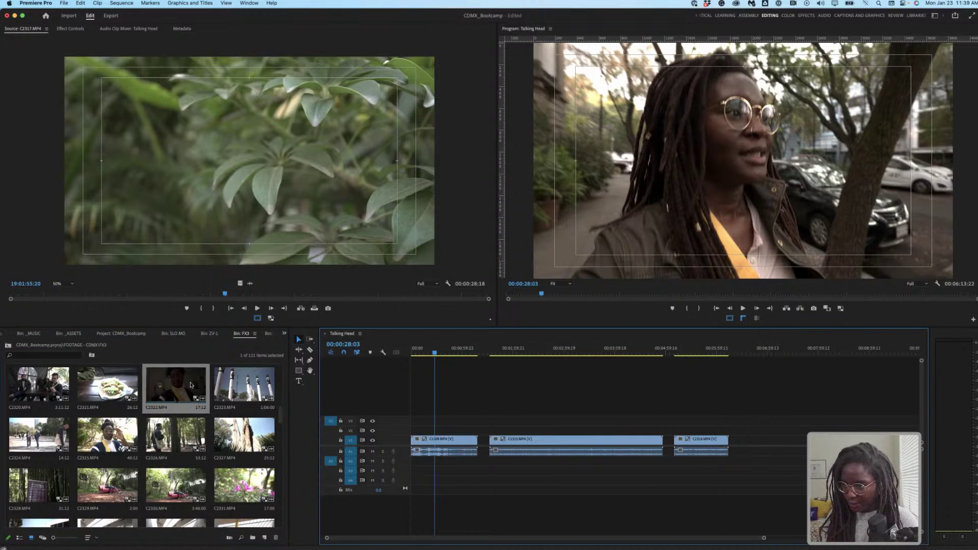
key("shift+1")
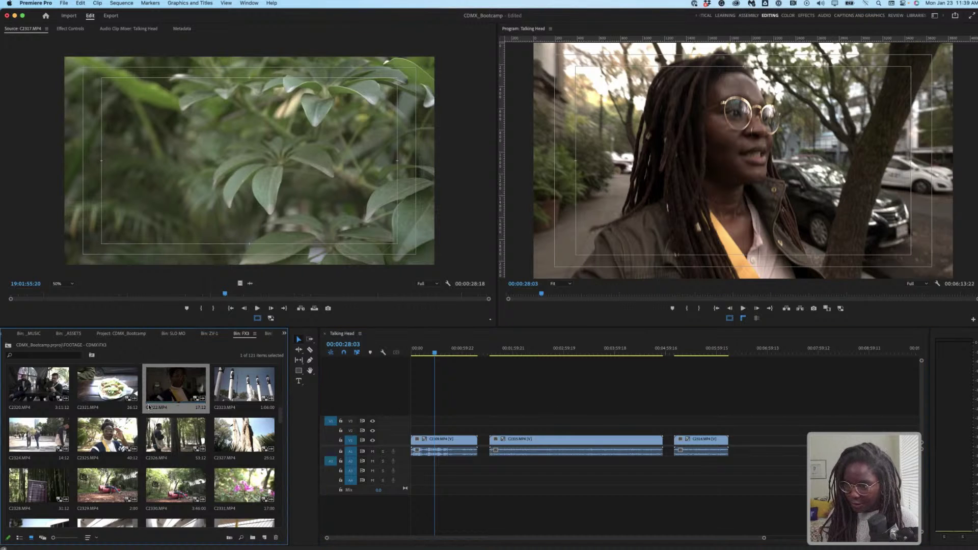
key("Down")
key("Down")
key("Left")
key("Up")
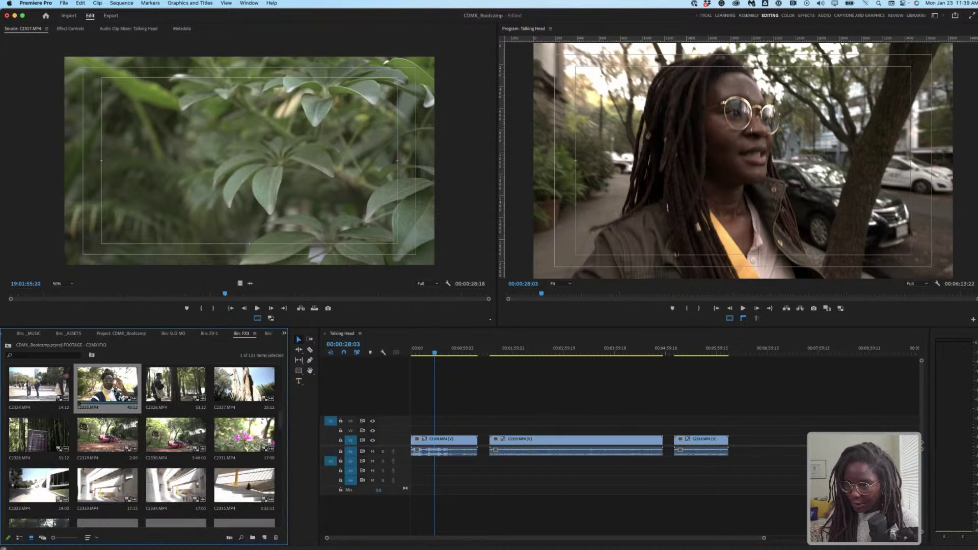
left_click_drag(107, 387, 729, 449)
Step: Select clips C2349.MP4 and C2350.MP4 in the FX3 bin and place them together on track V1 after C2325.MP4
scroll(178, 451, "down", 2)
scroll(178, 451, "down", 4)
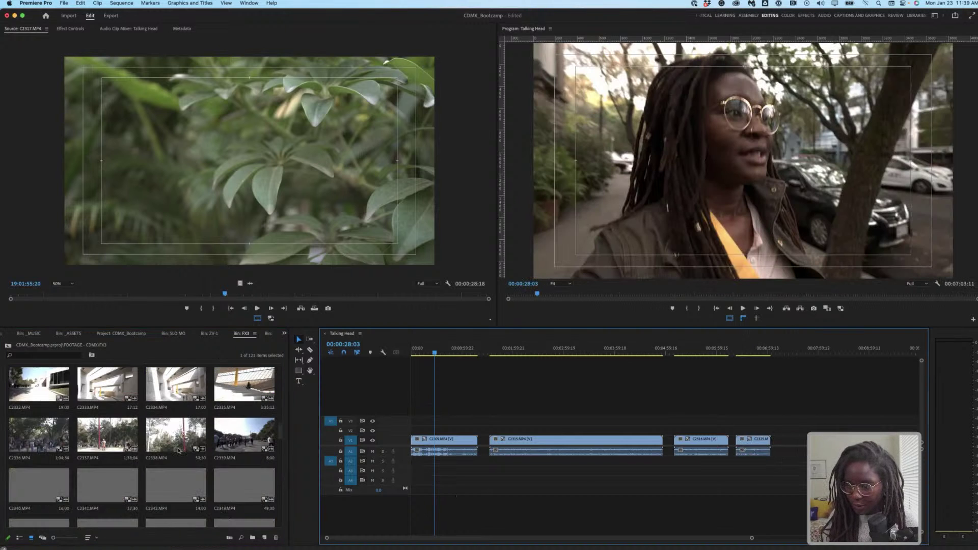
scroll(197, 448, "down", 4)
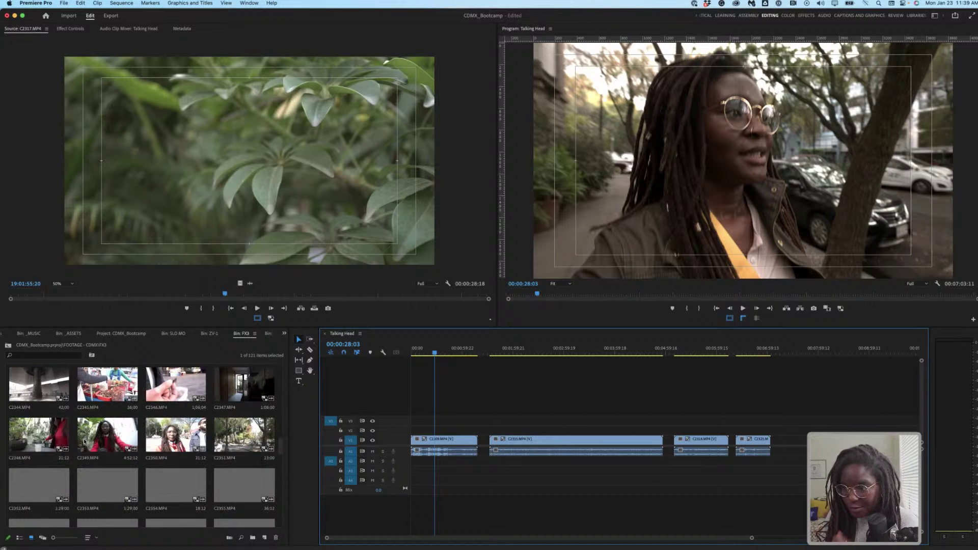
left_click(122, 437)
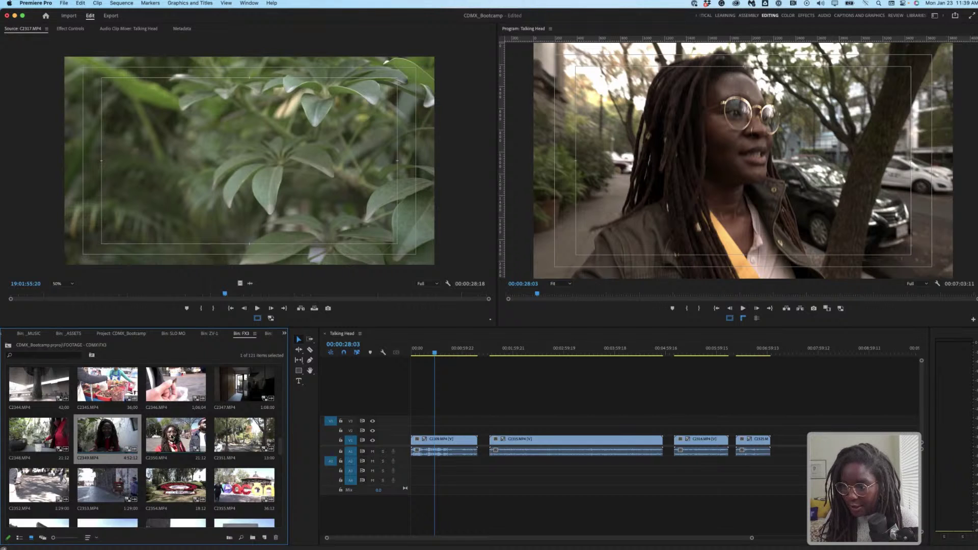
left_click(170, 437, "shift")
left_click_drag(485, 416, 922, 442)
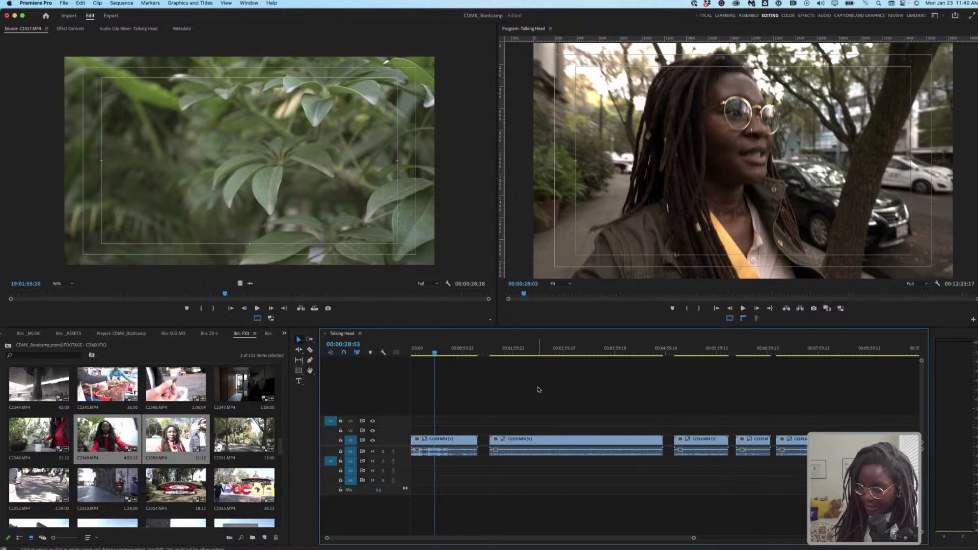
Step: Place clip C2363.MP4 from the FX3 bin at the end of track V1, after a small gap
key("minus")
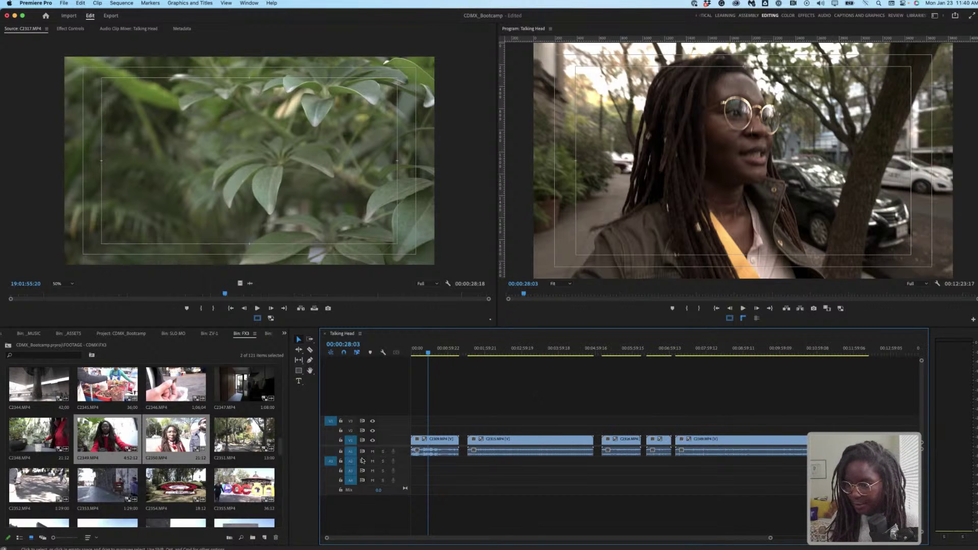
scroll(142, 425, "down", 5)
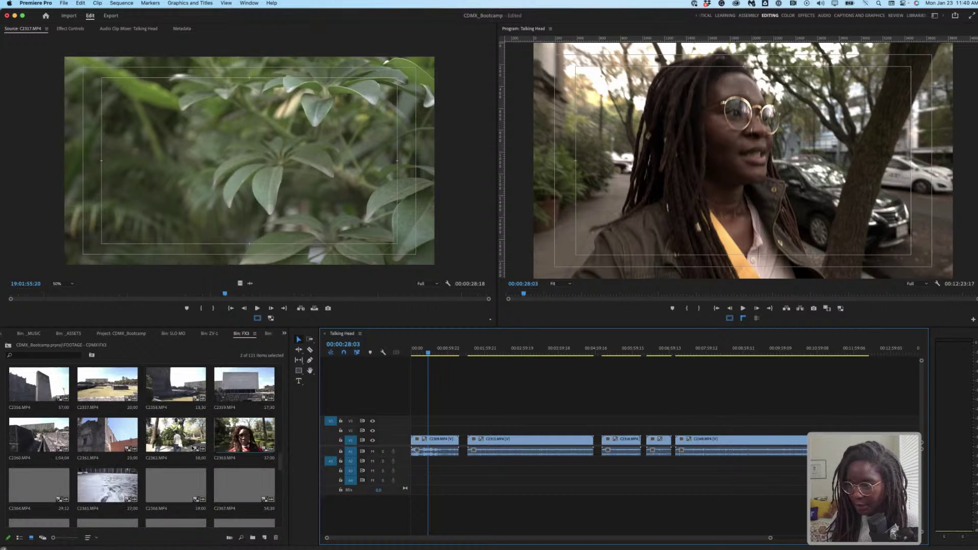
left_click(245, 436)
left_click(245, 436)
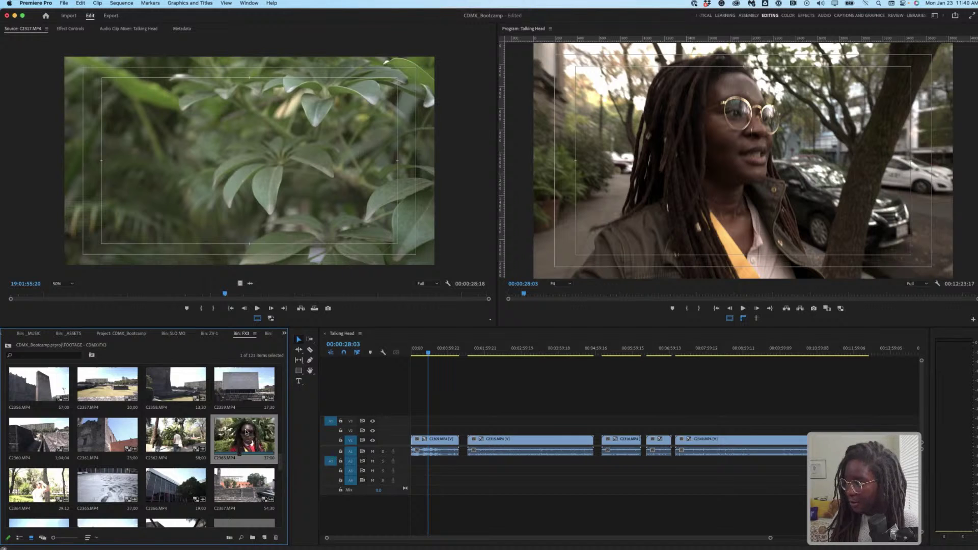
left_click_drag(245, 436, 899, 443)
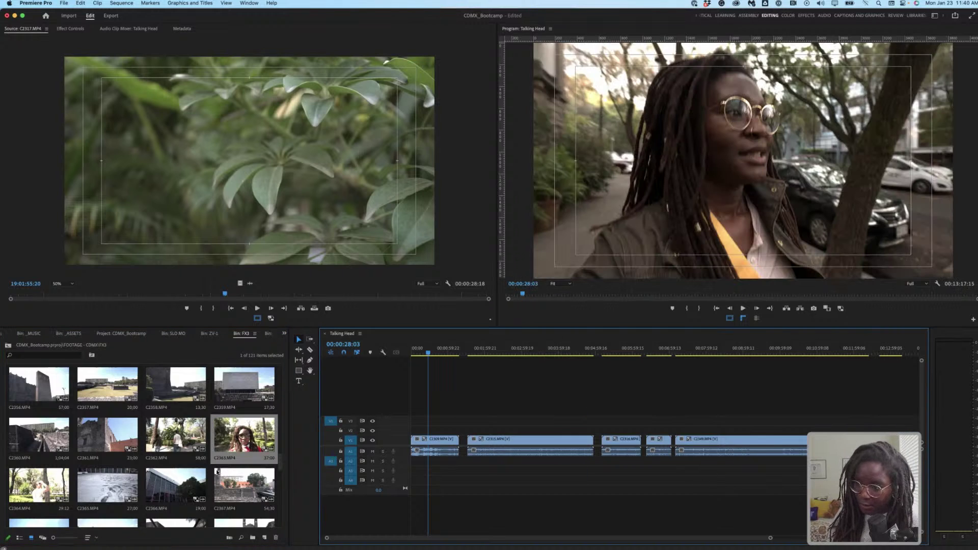
Step: Look through the FX3 bin clips after C2363.MP4 for any remaining talking-head footage
scroll(217, 473, "down", 1)
scroll(217, 473, "down", 3)
scroll(220, 473, "up", 1)
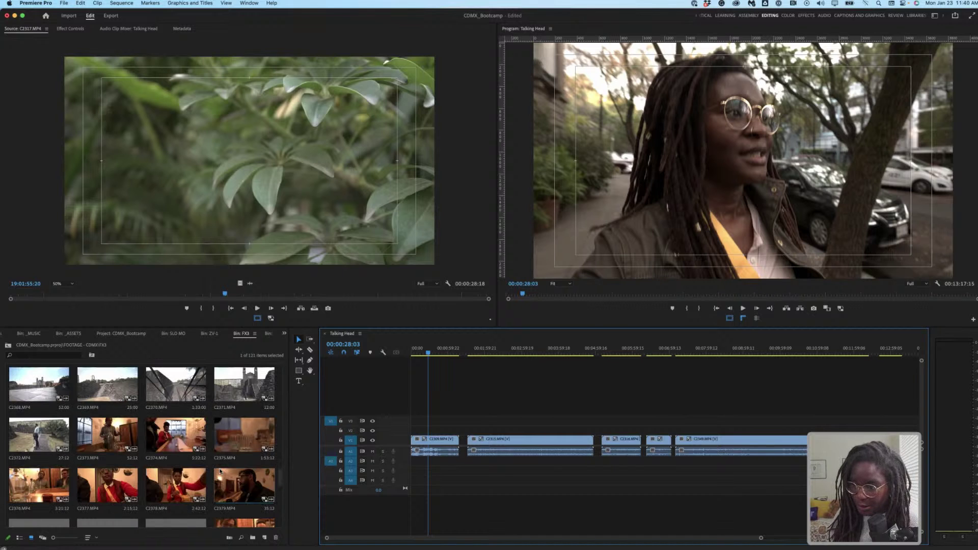
scroll(220, 471, "down", 1)
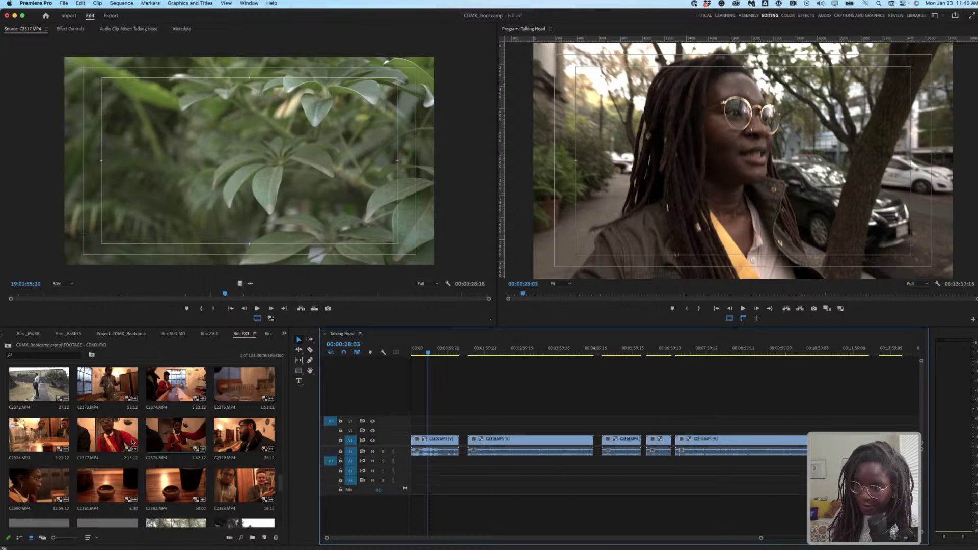
scroll(218, 467, "down", 1)
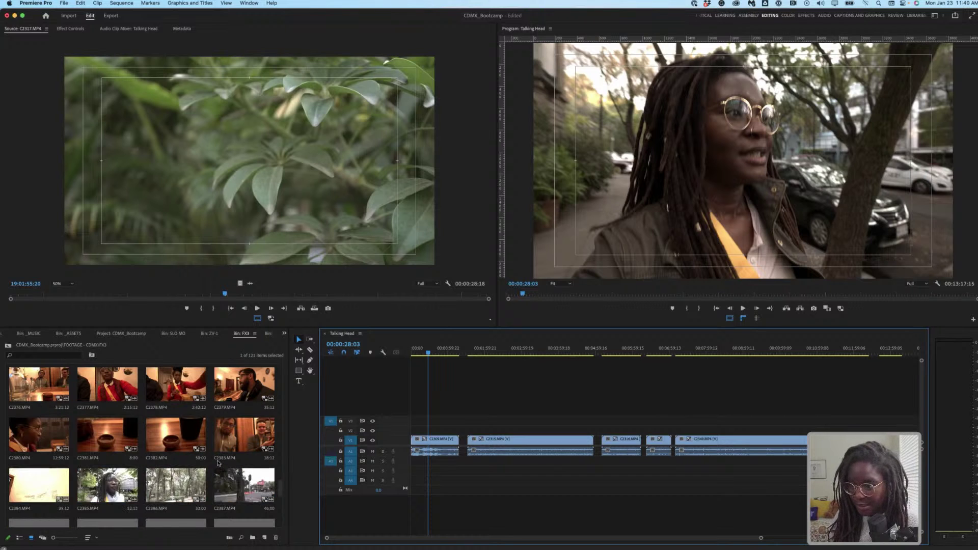
scroll(219, 462, "down", 2)
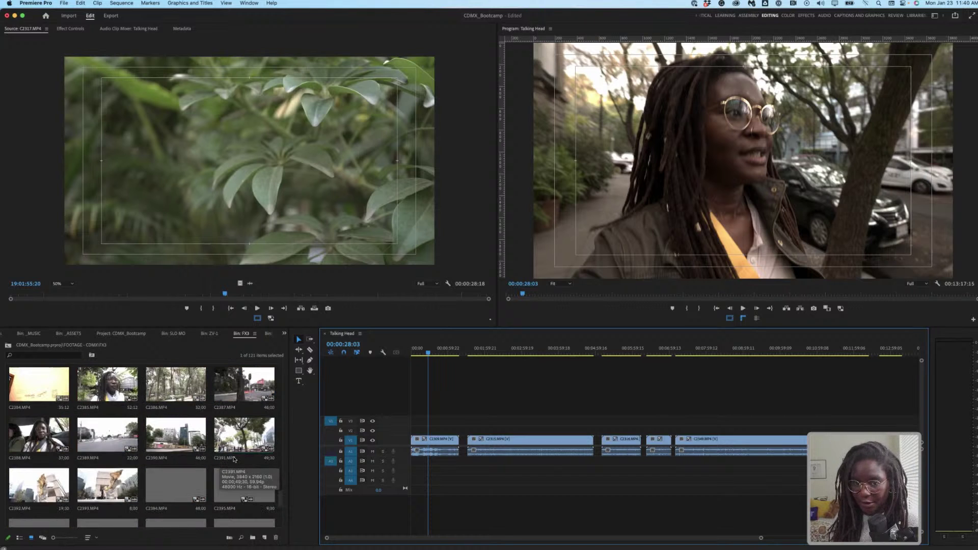
scroll(239, 458, "down", 1)
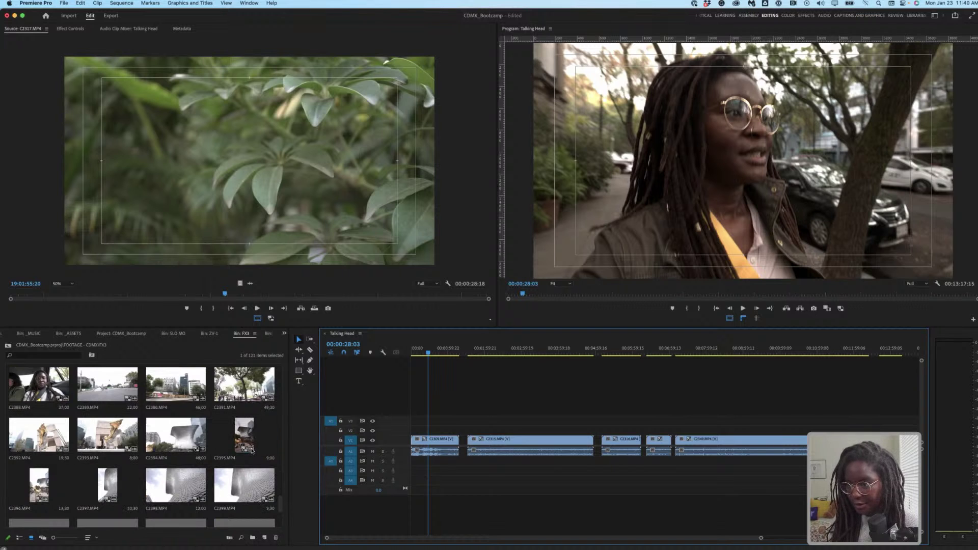
scroll(251, 452, "down", 2)
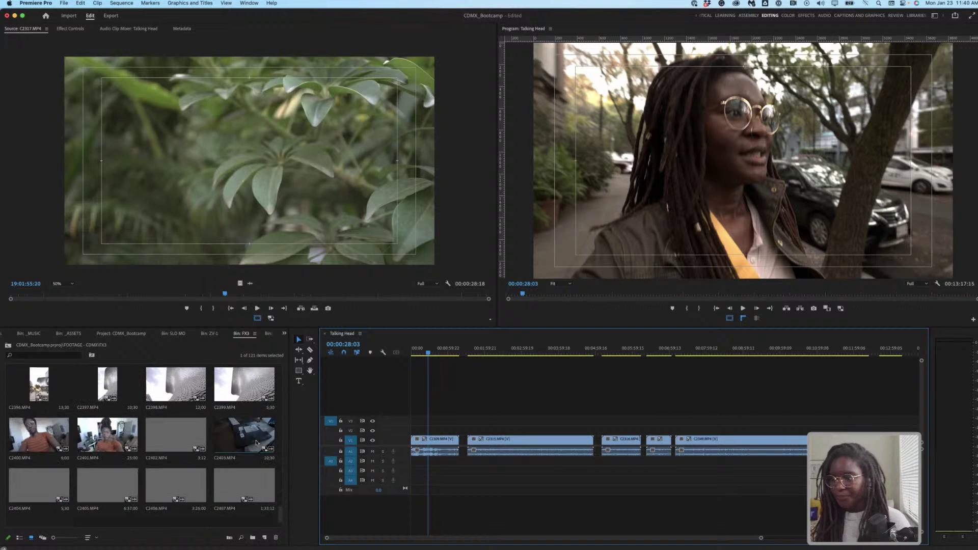
Step: Review the FX3 bin clips back to the start of the bin to identify other groups of footage
scroll(254, 445, "up", 7)
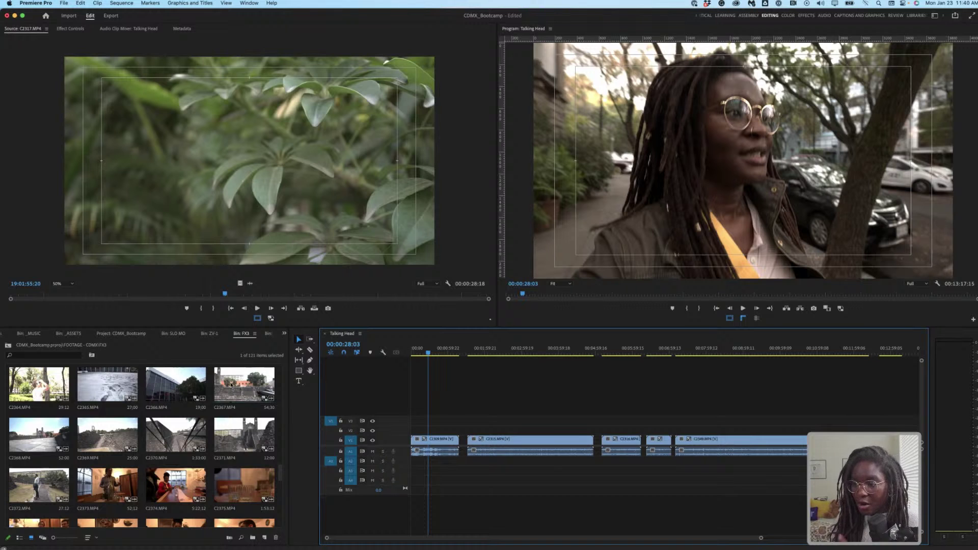
scroll(247, 461, "up", 4)
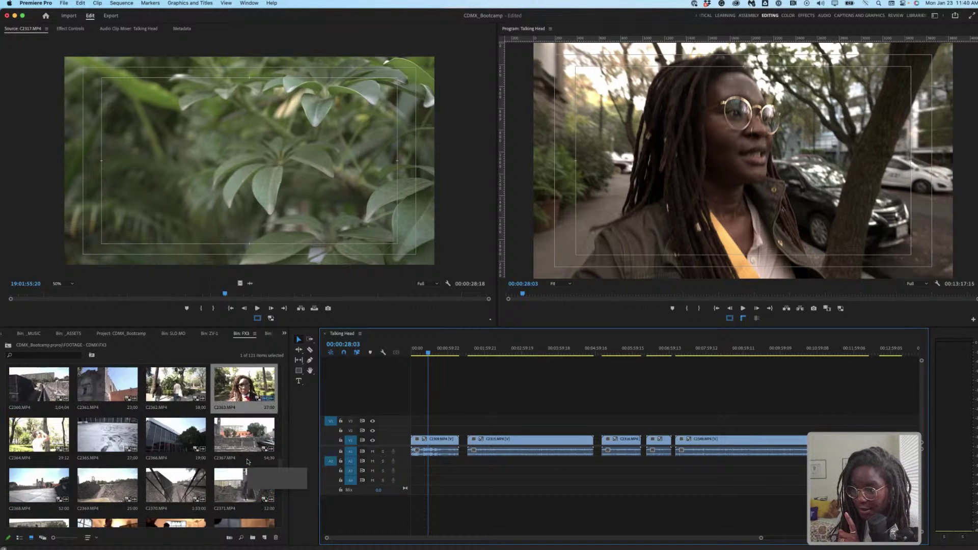
scroll(247, 461, "up", 4)
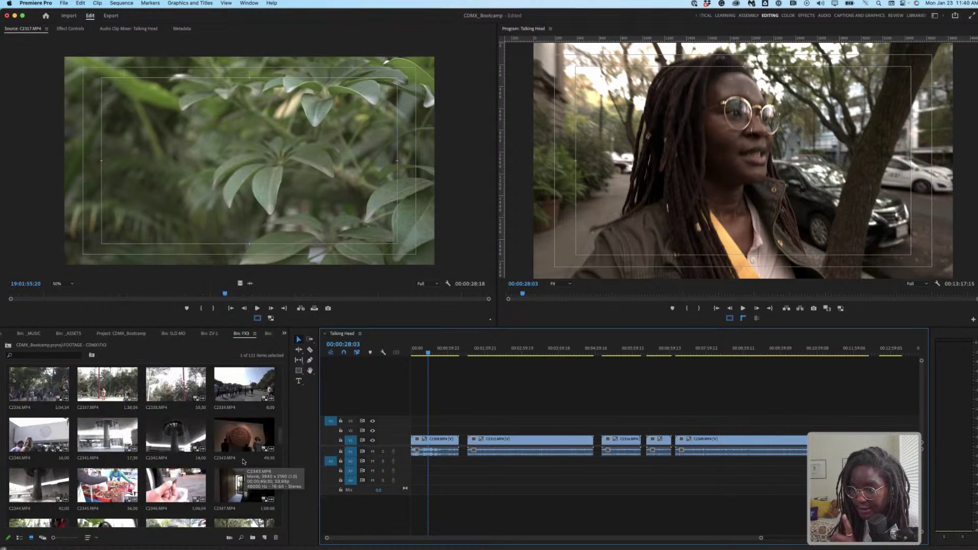
scroll(243, 461, "up", 4)
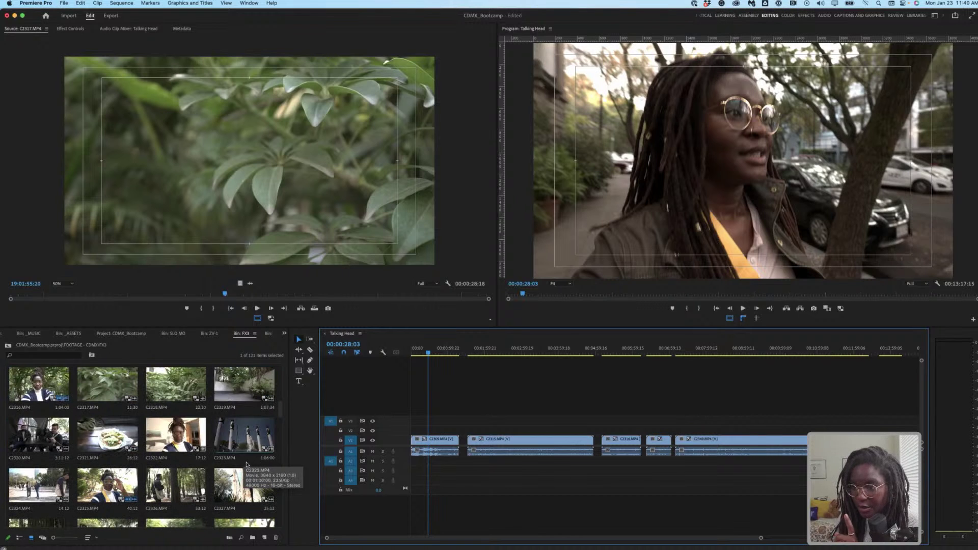
scroll(248, 464, "up", 2)
scroll(247, 464, "up", 1)
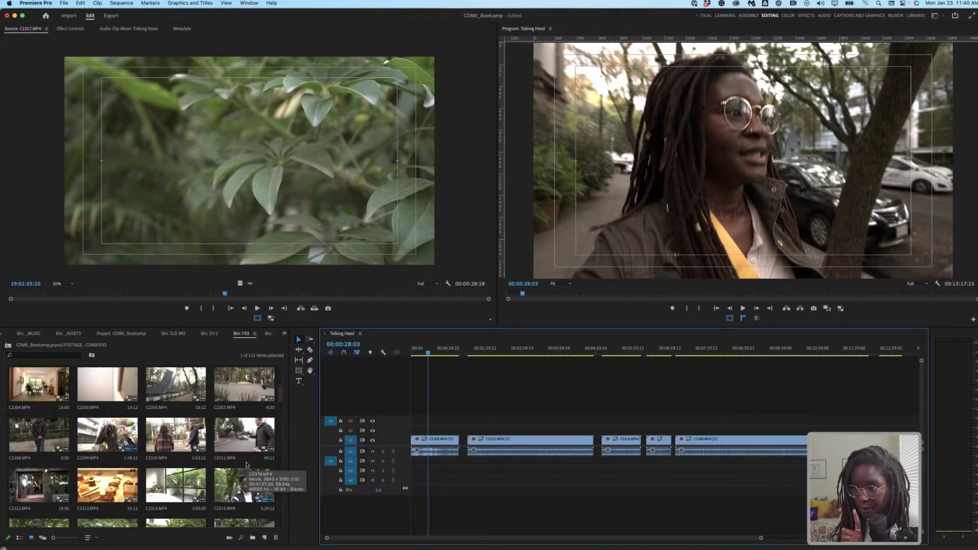
scroll(246, 464, "up", 2)
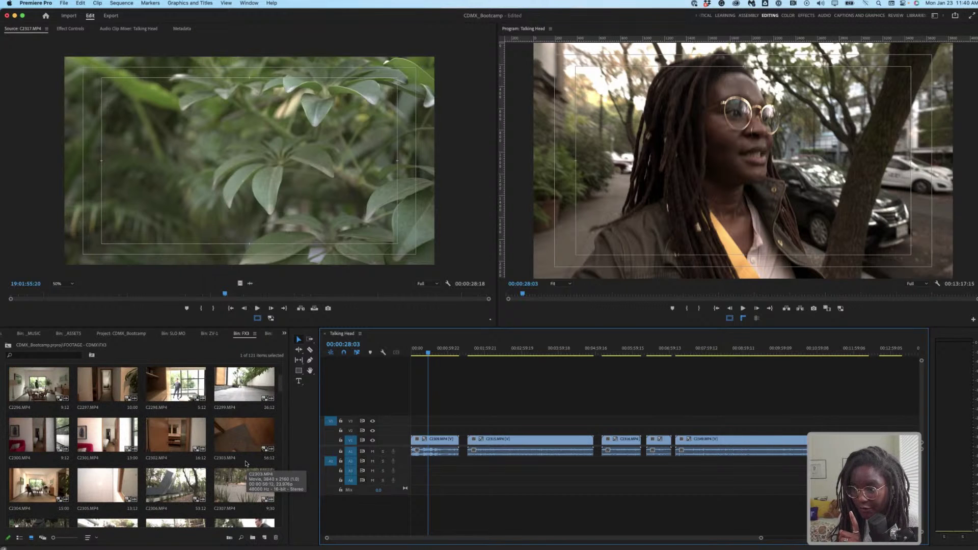
scroll(247, 465, "up", 1)
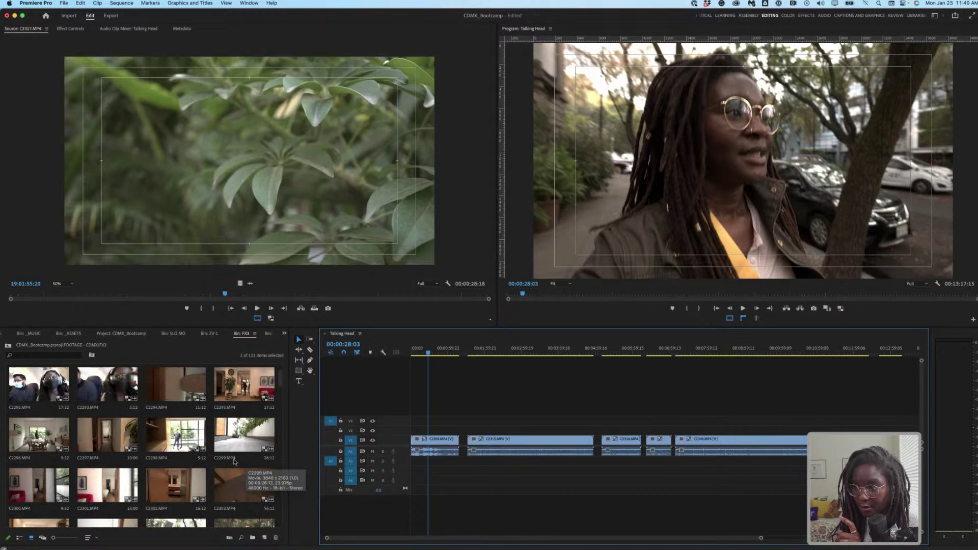
scroll(236, 464, "up", 1)
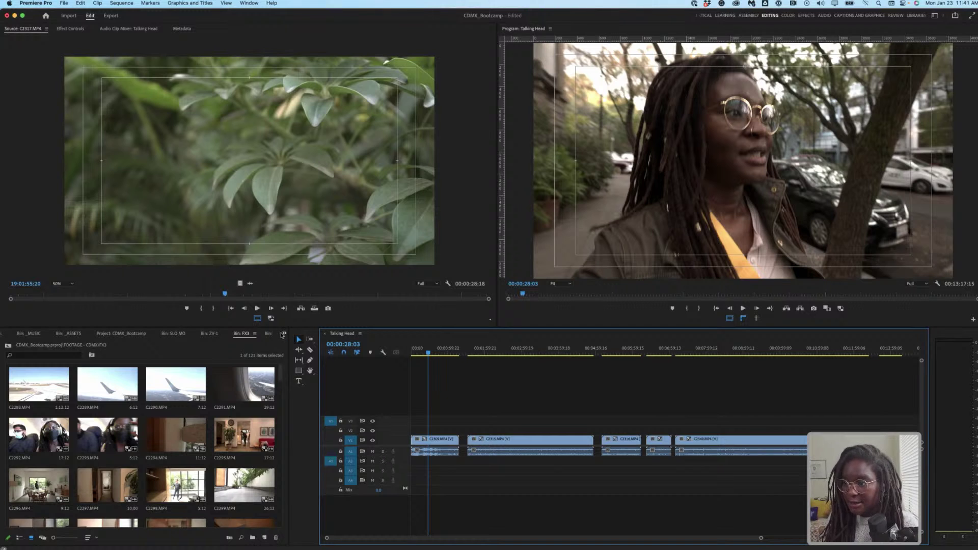
Step: Create a sequence named Airbnb Tour in the project's Sequences bin, using the 4K HD 16x9 23.976 preset
left_click(283, 334)
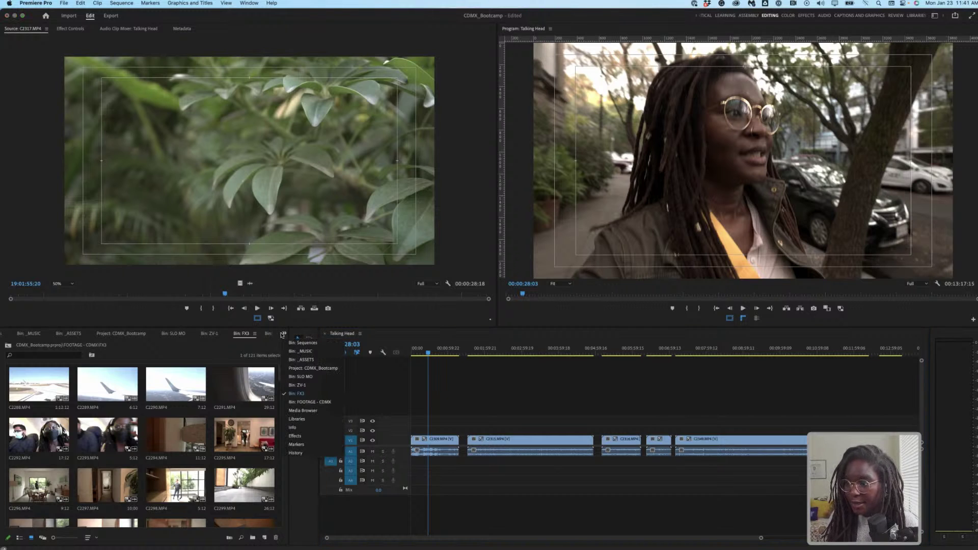
left_click(311, 367)
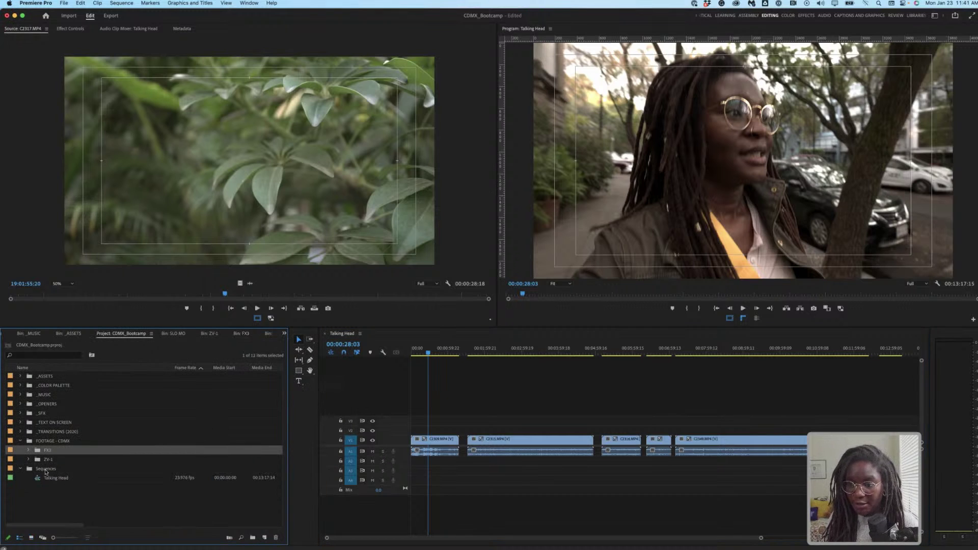
left_click(46, 470)
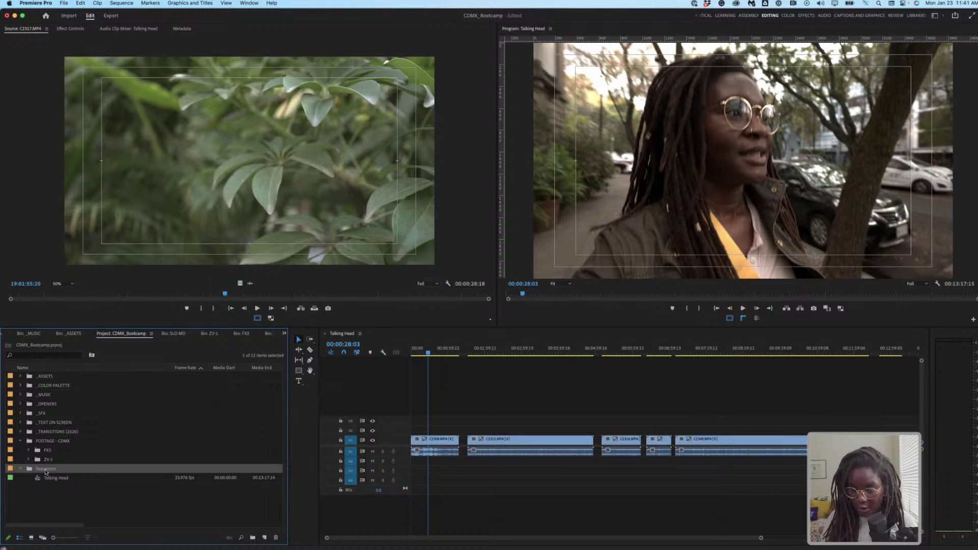
key("super+n")
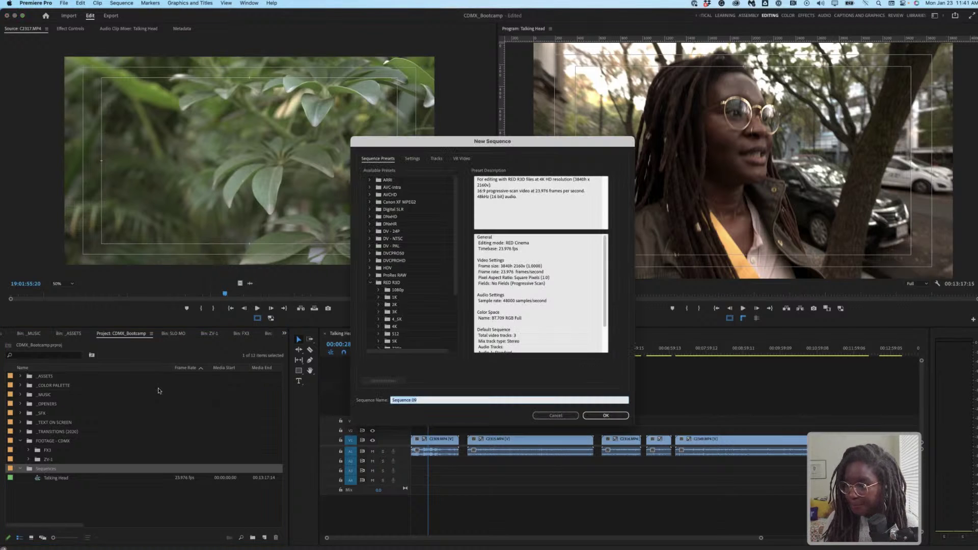
scroll(407, 288, "down", 3)
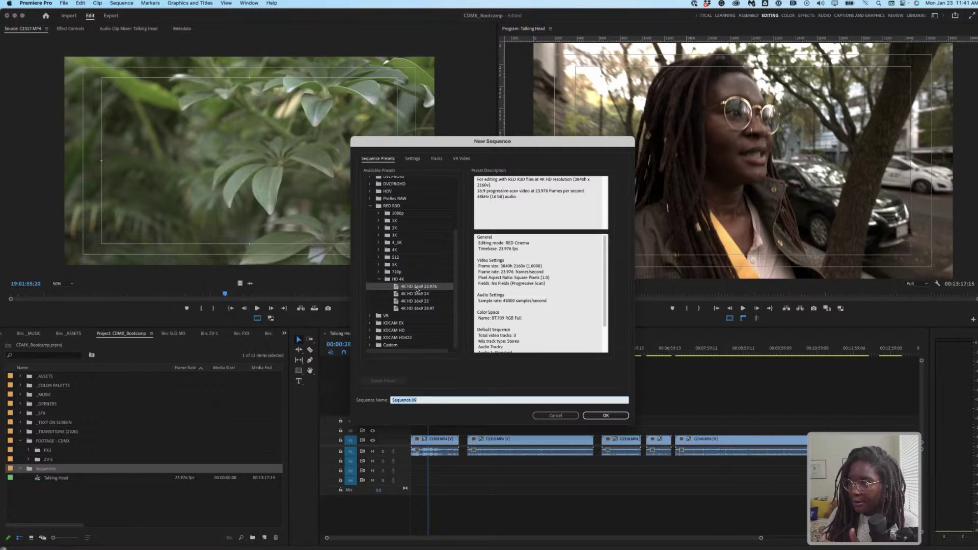
left_click(439, 403)
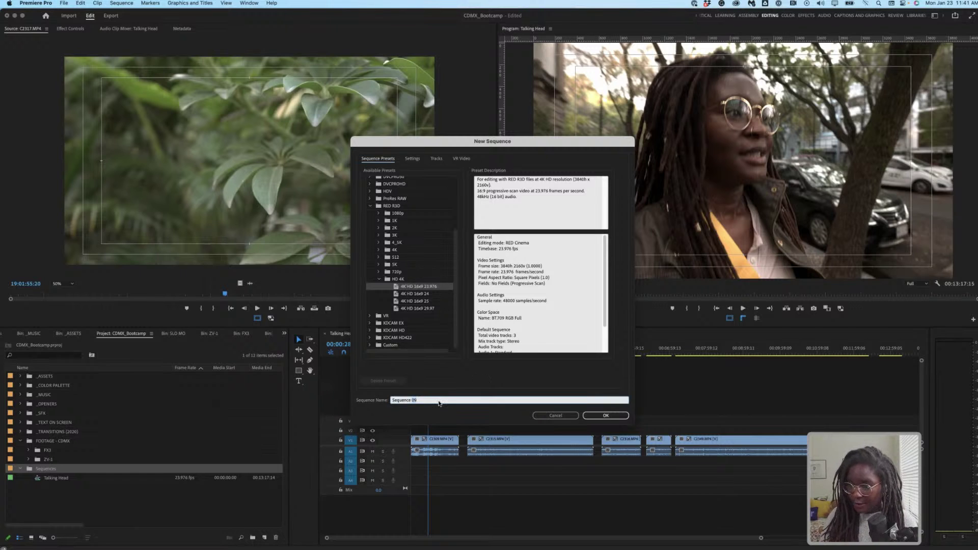
triple_click(439, 403)
type("Airbn")
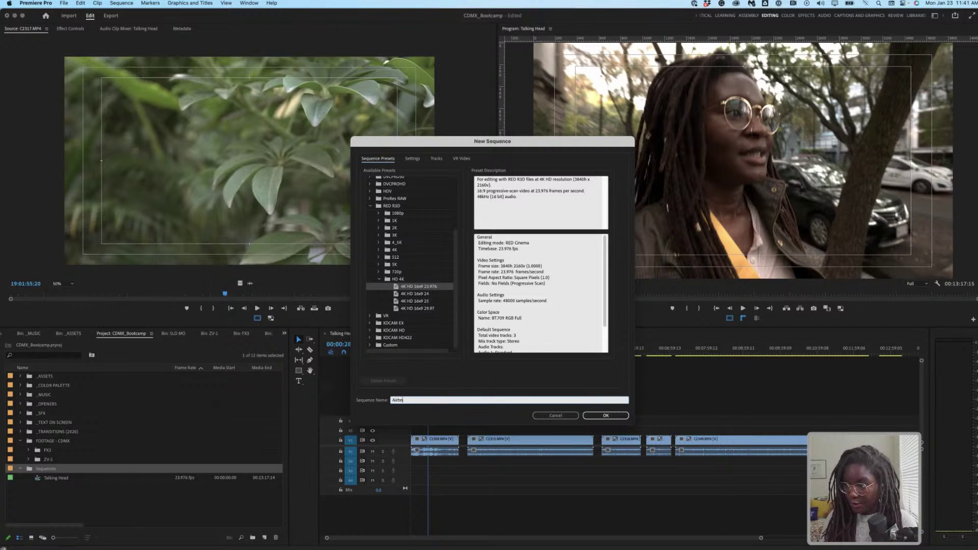
type("b Tour")
key("Return")
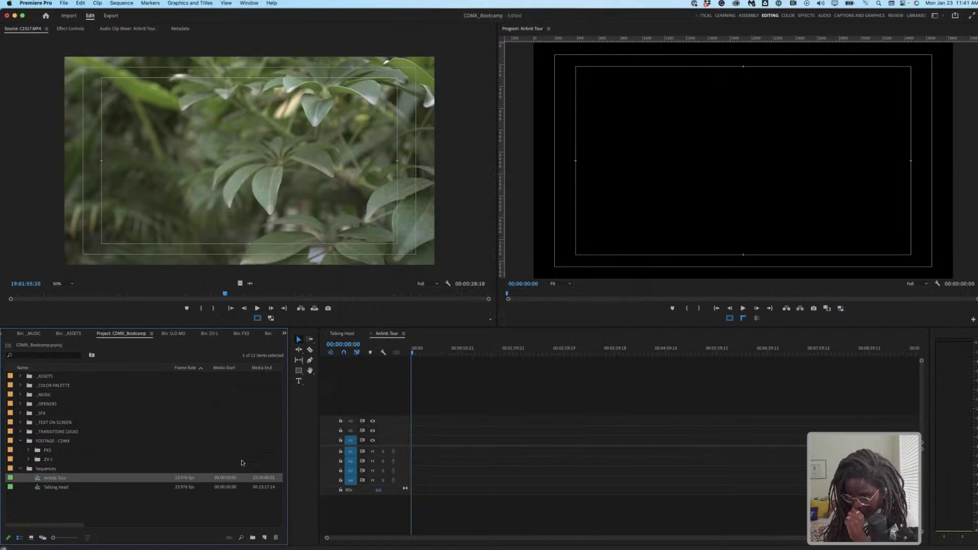
Step: Select clips C2294.MP4 through C2305.MP4 in the FX3 bin and place them together at the start of track V1 in Airbnb Tour
double_click(49, 451)
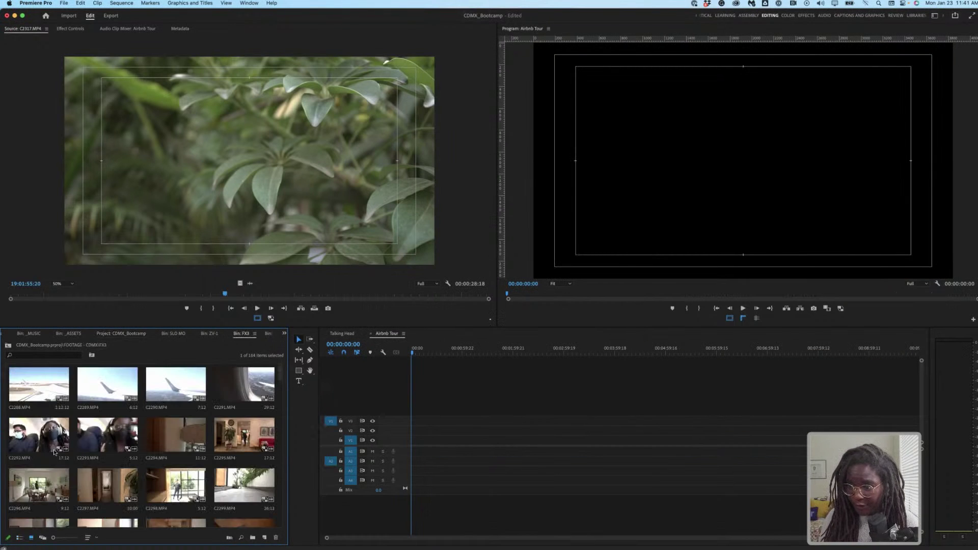
scroll(136, 444, "up", 2)
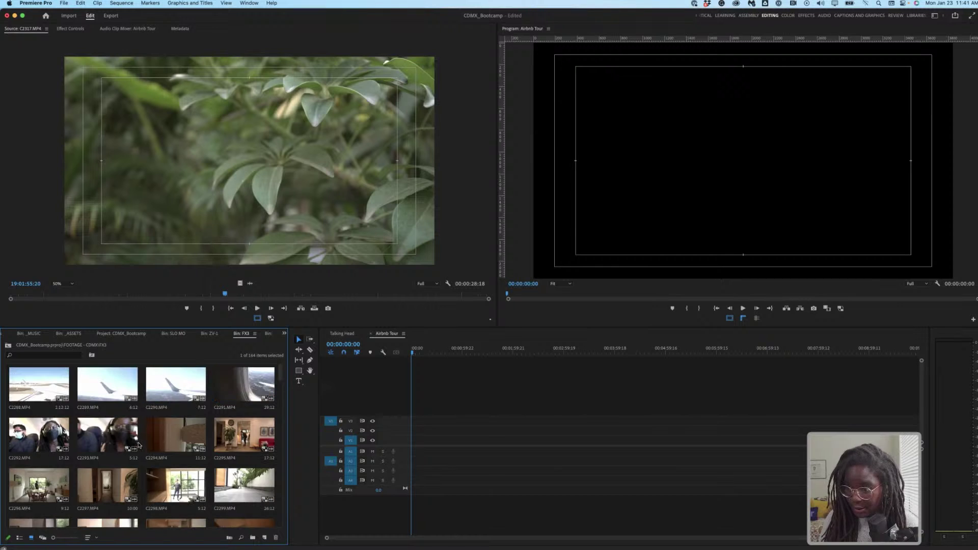
left_click(166, 444)
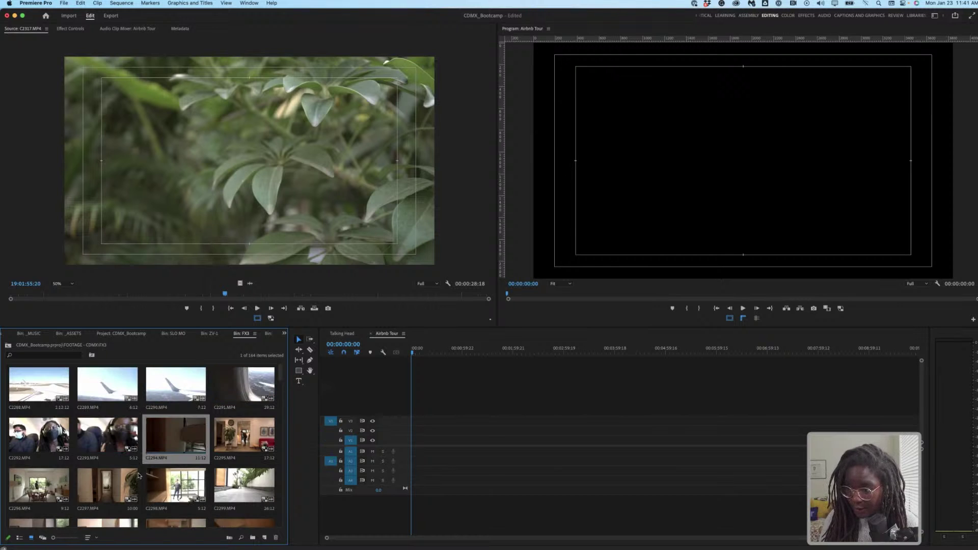
scroll(142, 475, "down", 3)
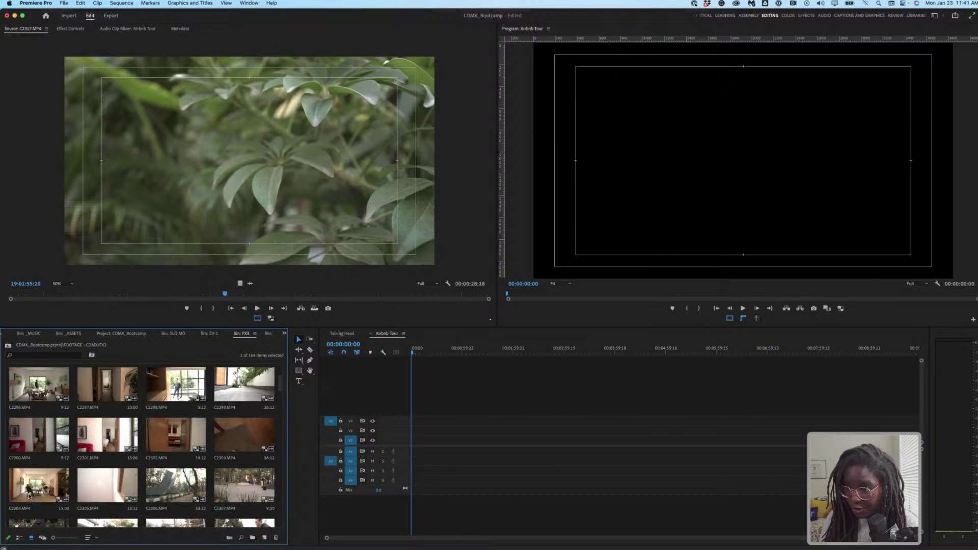
left_click(127, 492, "shift")
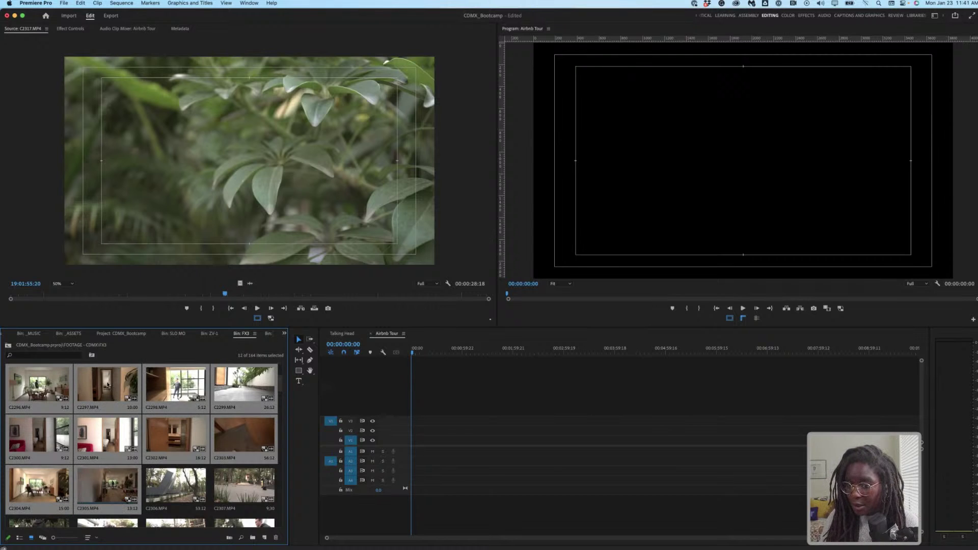
left_click_drag(107, 385, 461, 430)
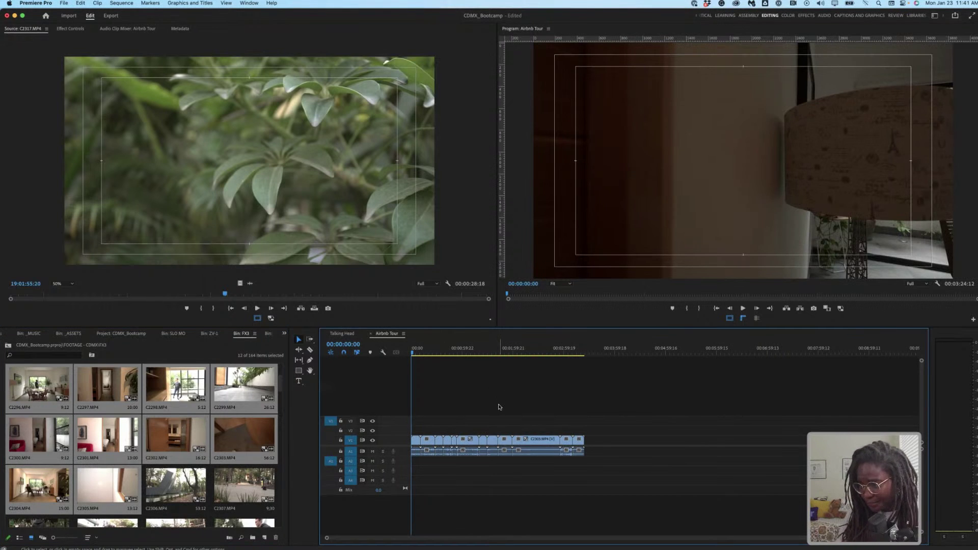
Step: Check the Talking Head and Airbnb Tour sequences, and look through the FX3 bin clips from C2296.MP4 to C2375.MP4 for further footage groups
left_click(338, 334)
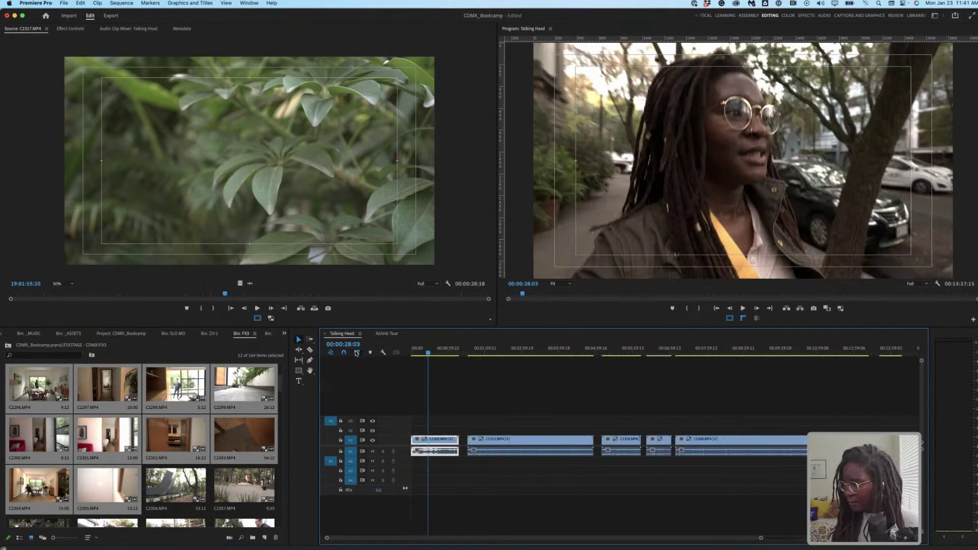
left_click(387, 334)
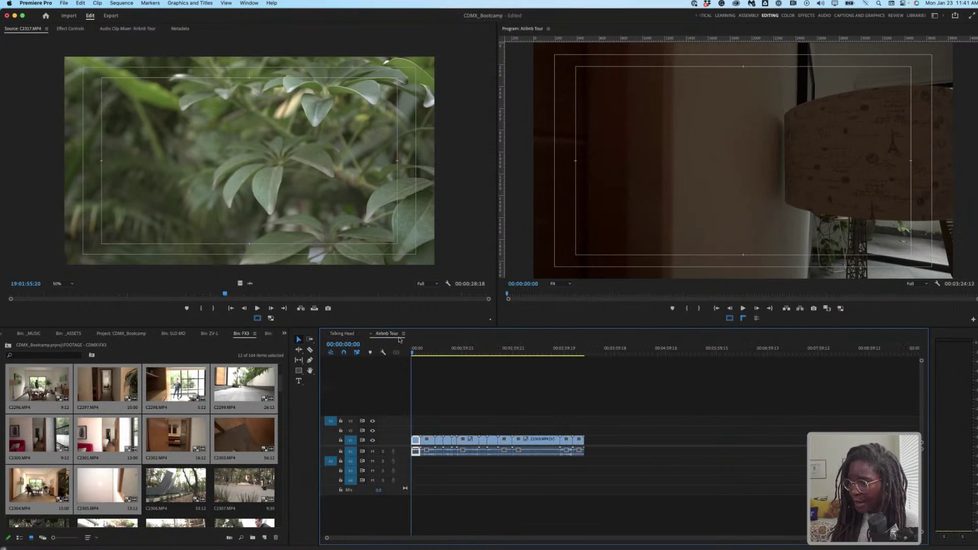
scroll(188, 457, "down", 5)
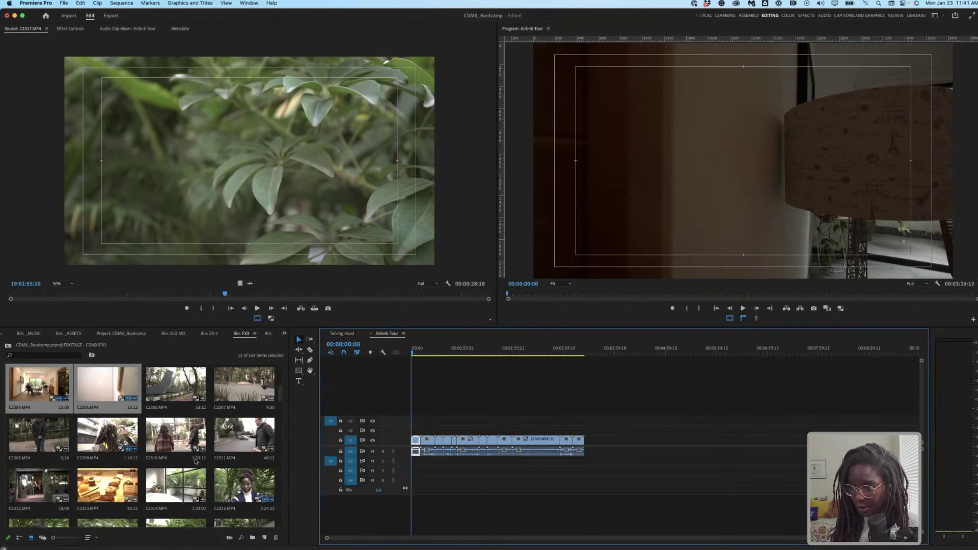
scroll(238, 466, "down", 3)
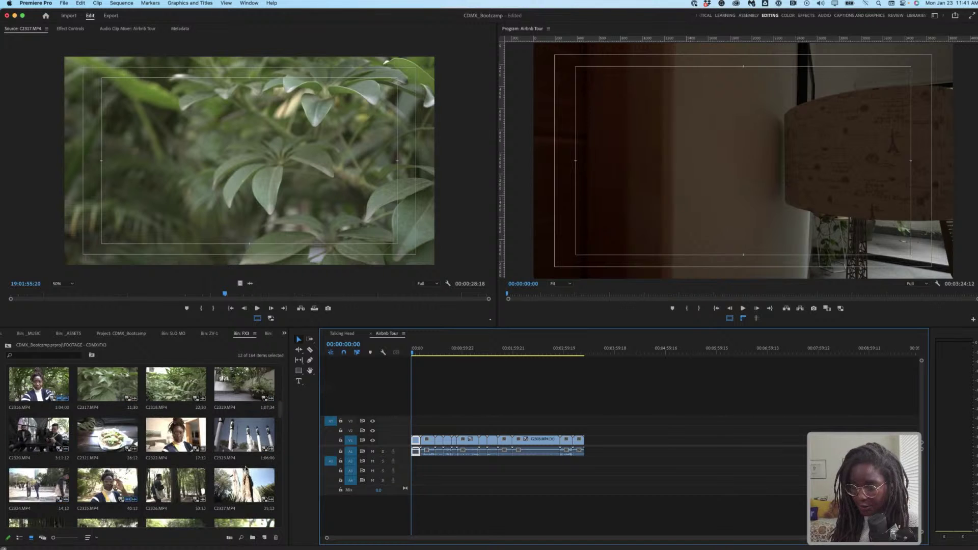
scroll(246, 469, "down", 3)
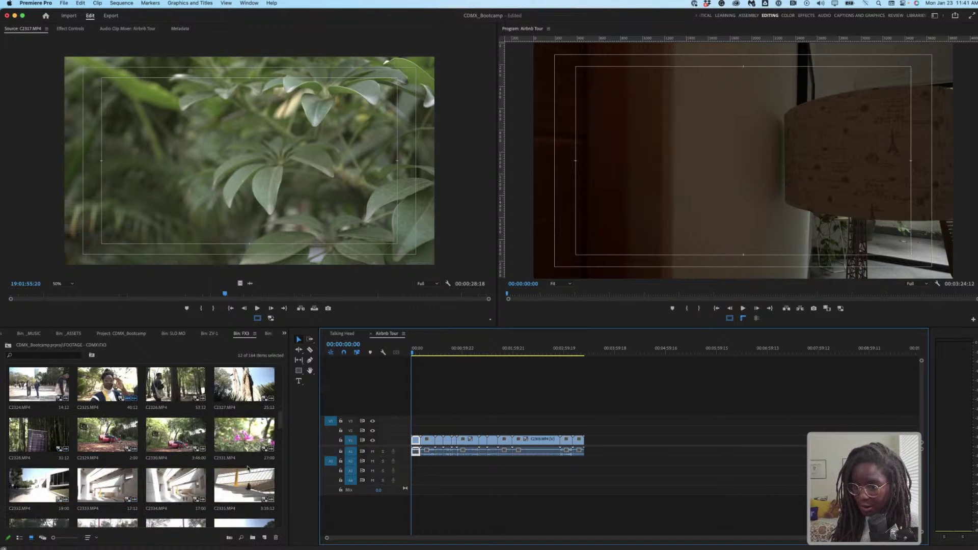
scroll(246, 465, "down", 1)
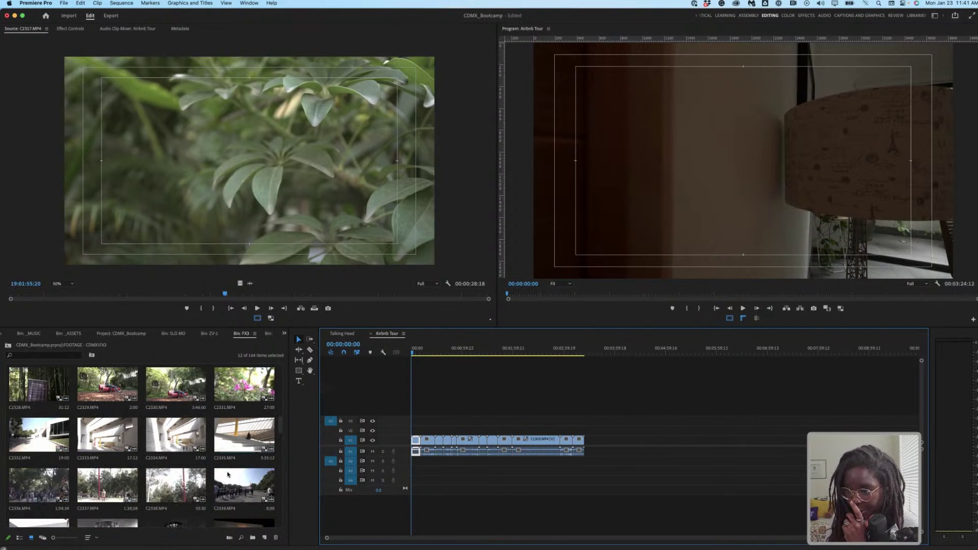
scroll(226, 474, "down", 2)
scroll(226, 474, "down", 3)
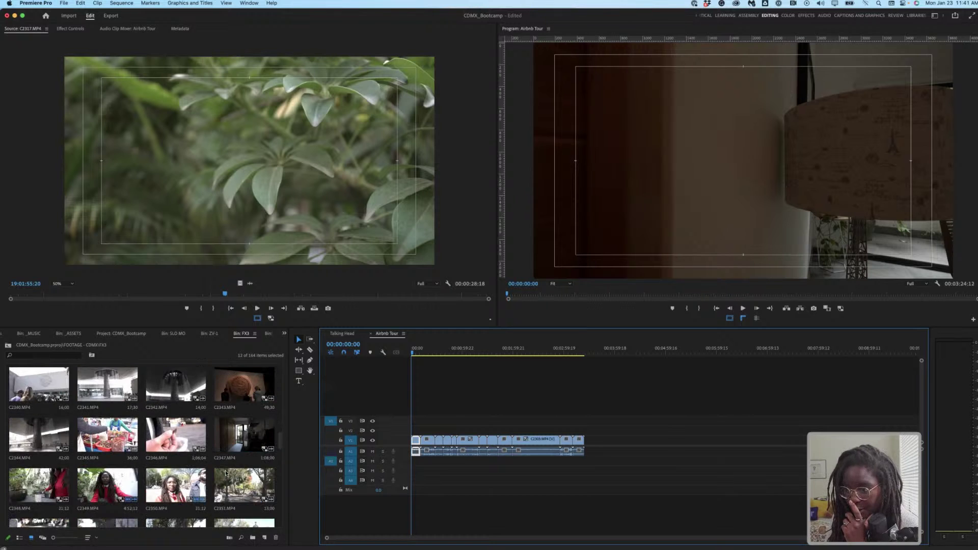
scroll(229, 471, "down", 3)
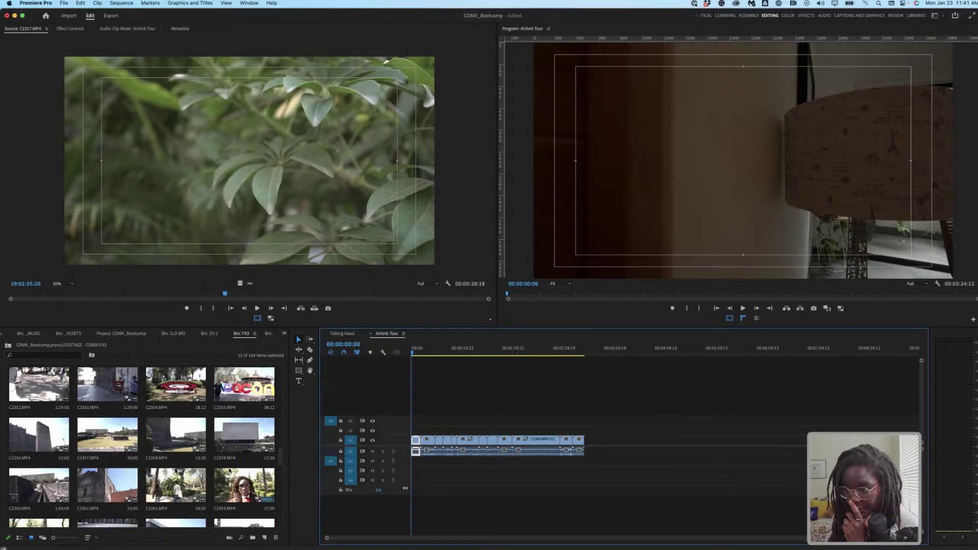
scroll(229, 471, "down", 1)
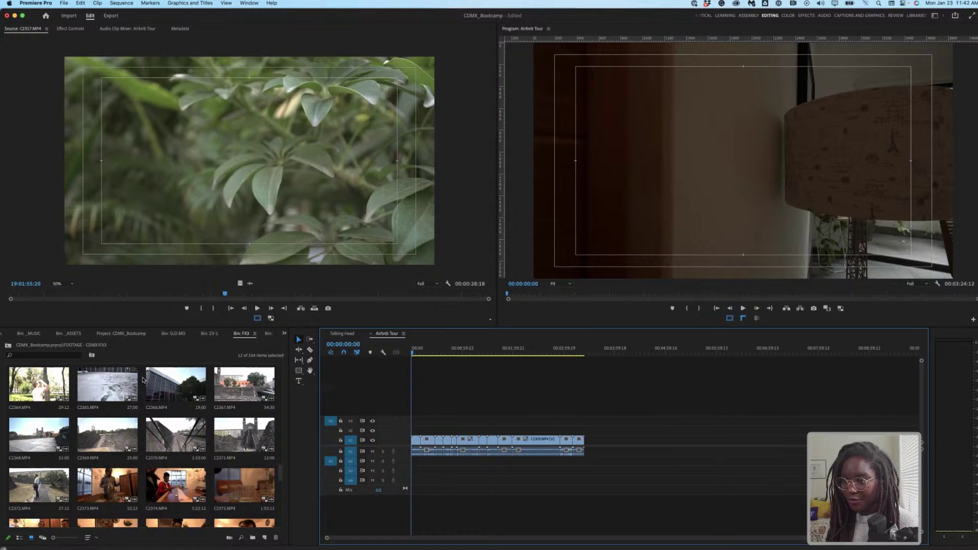
Step: Show the CDMX_Bootcamp project's bin list and check the sequences stored in the Sequences bin
left_click(124, 334)
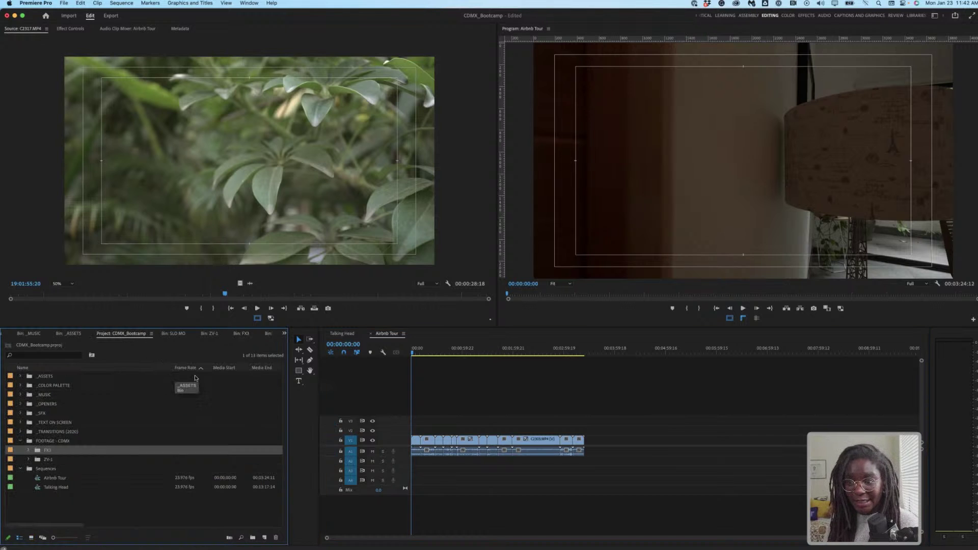
left_click(108, 509)
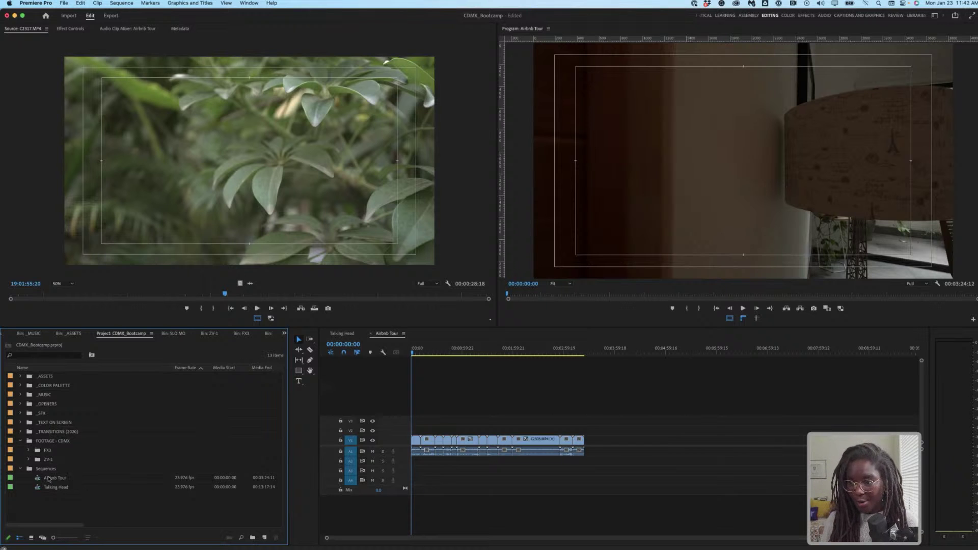
left_click(45, 470)
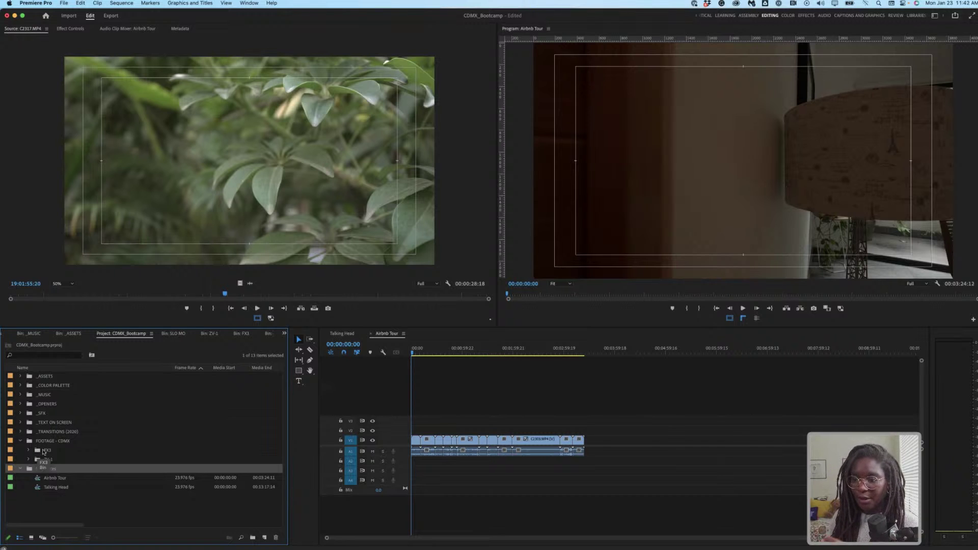
left_click(66, 481)
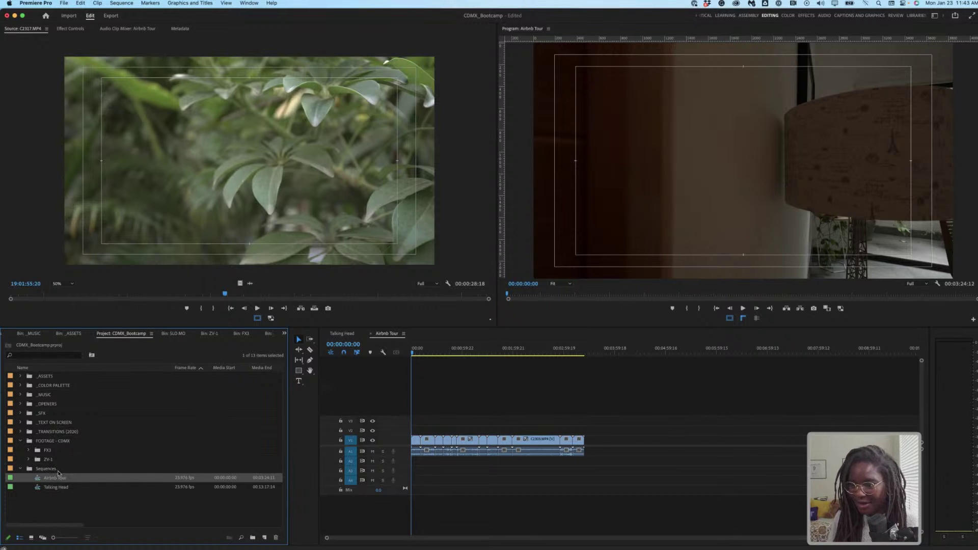
left_click(76, 495)
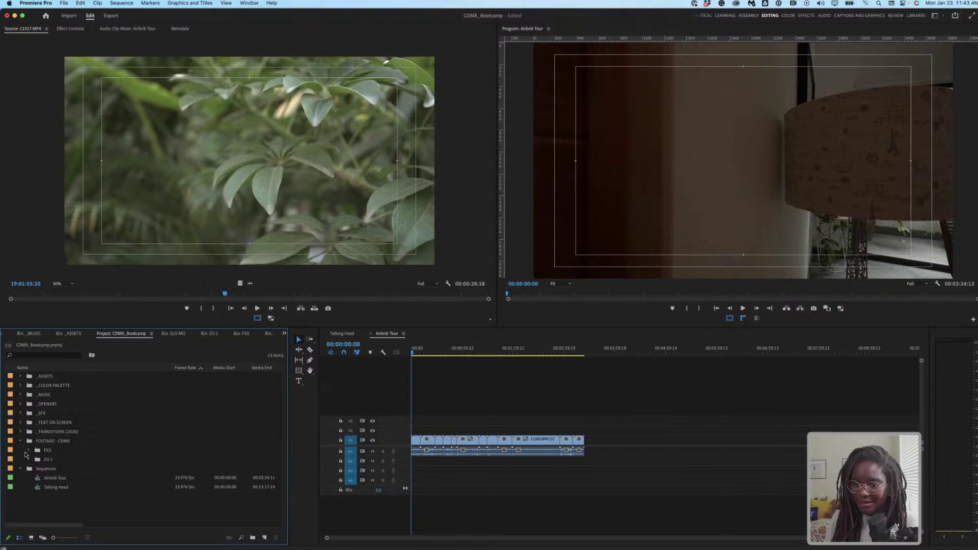
Step: Expand the FX3 bin in the project list and look through its clips and the contents of its SLO MO bin
left_click(29, 451)
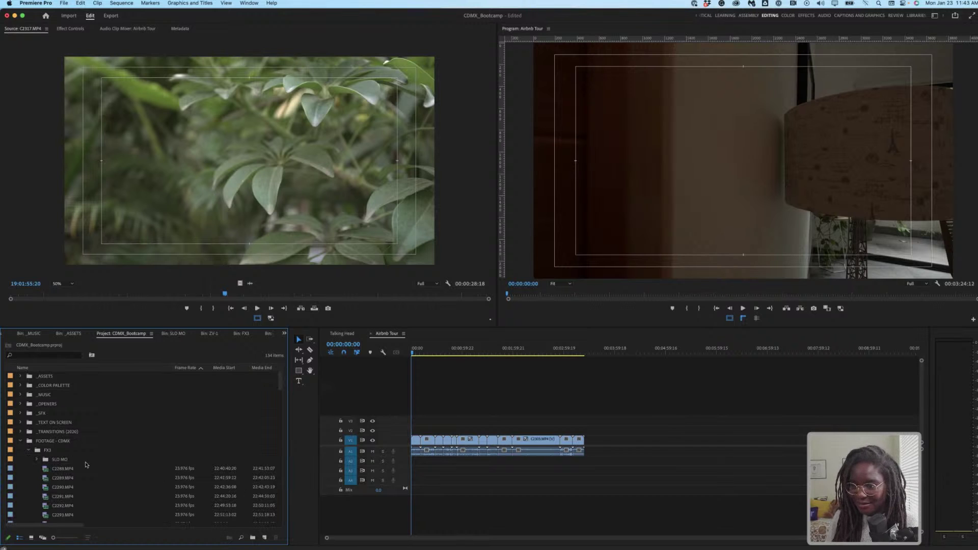
scroll(87, 467, "down", 3)
scroll(87, 467, "down", 5)
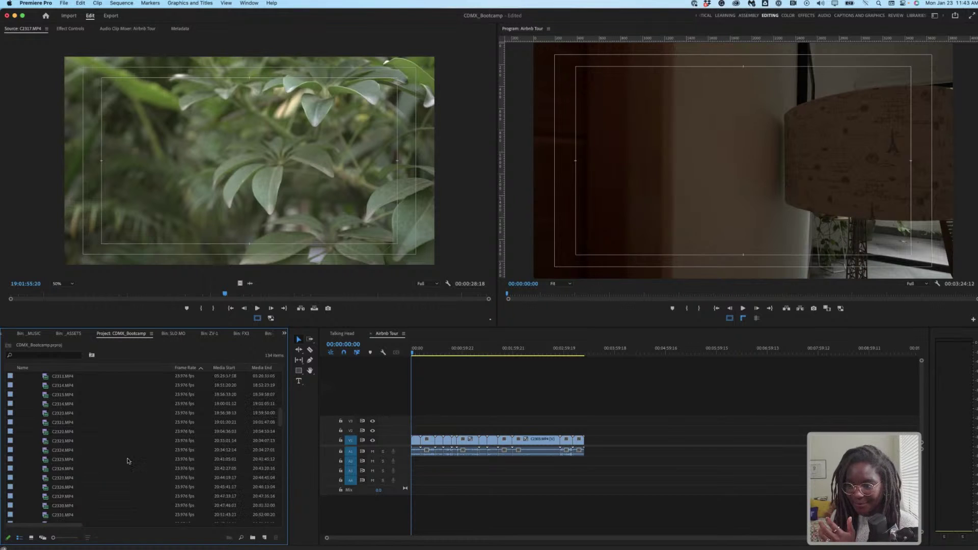
scroll(127, 461, "down", 10)
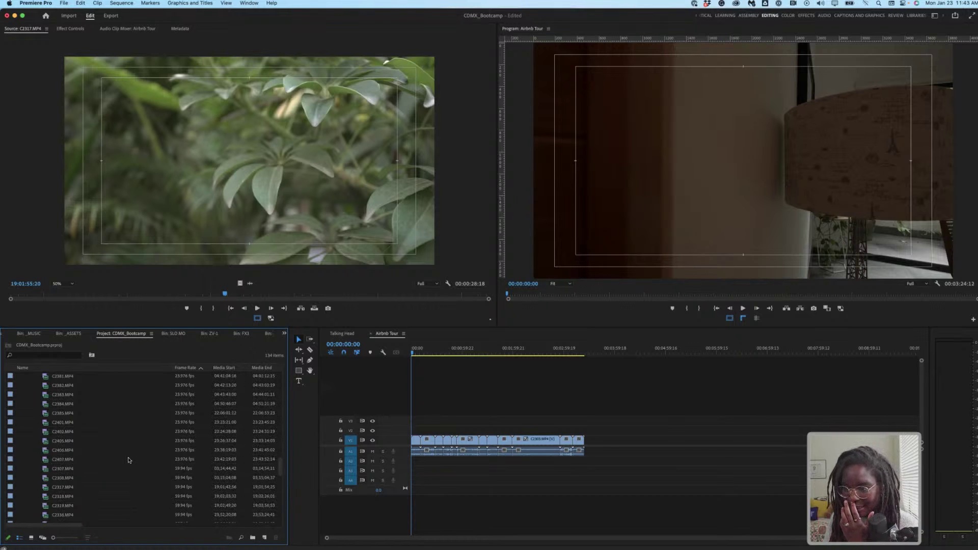
scroll(129, 460, "down", 5)
scroll(99, 457, "up", 8)
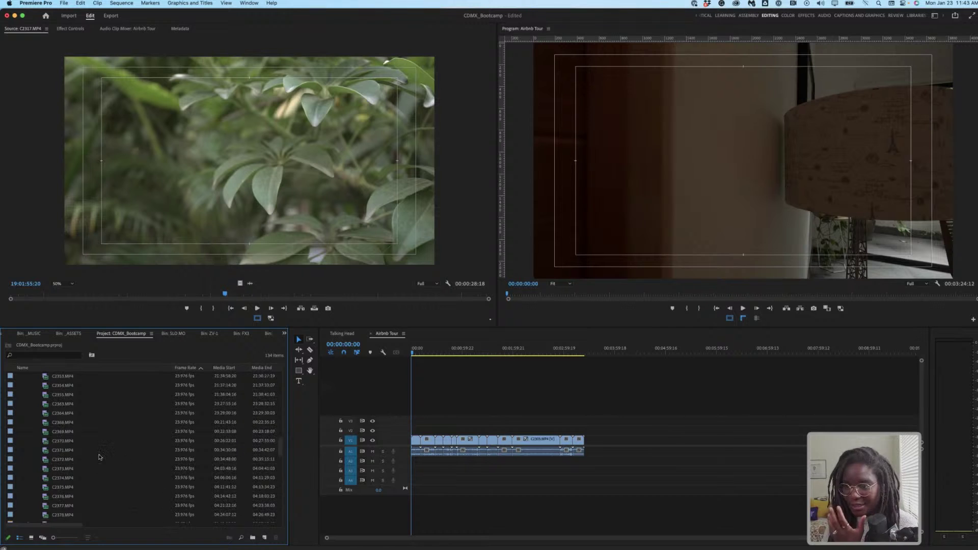
scroll(98, 457, "up", 15)
left_click(36, 460)
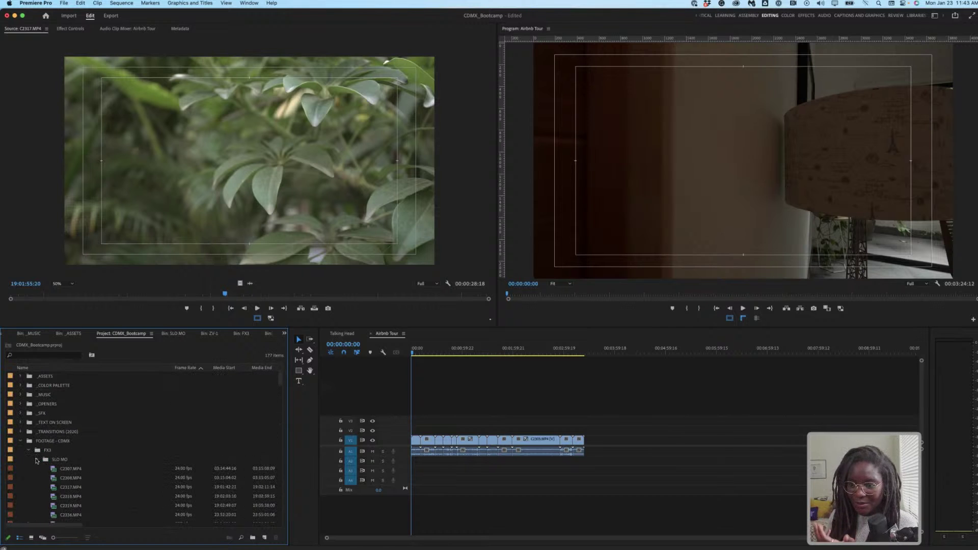
left_click(34, 460)
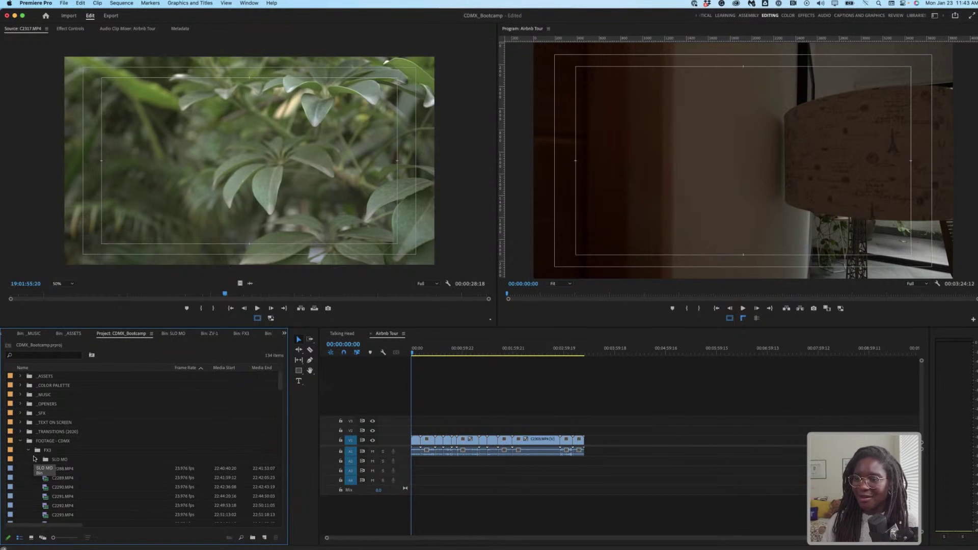
scroll(89, 456, "down", 2)
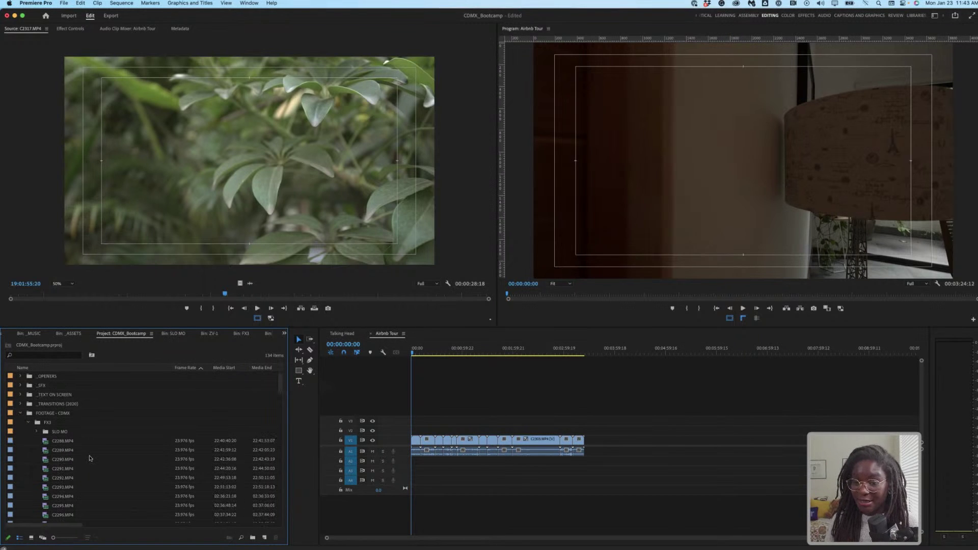
scroll(90, 457, "down", 2)
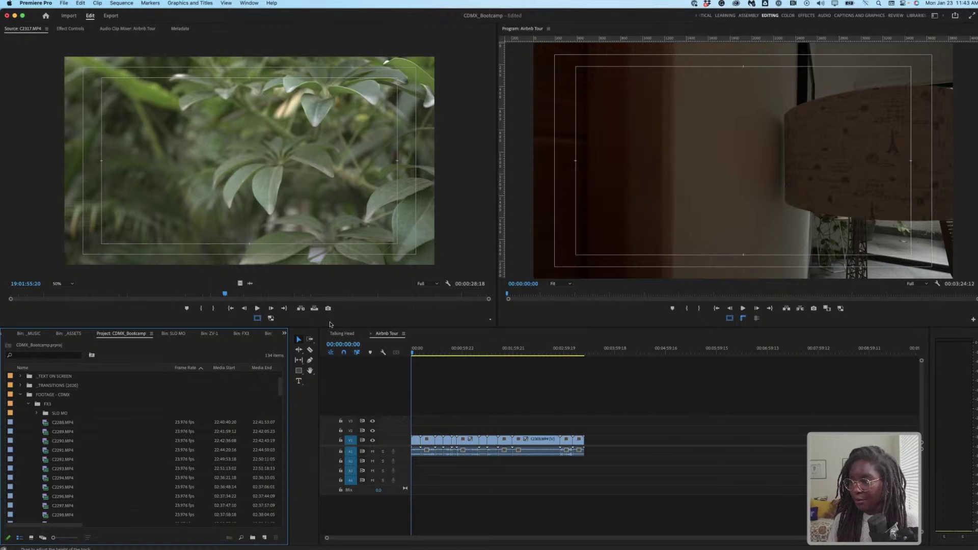
Step: Open the Talking Head sequence at 00:02:39:00 and turn on proxy playback
left_click(342, 333)
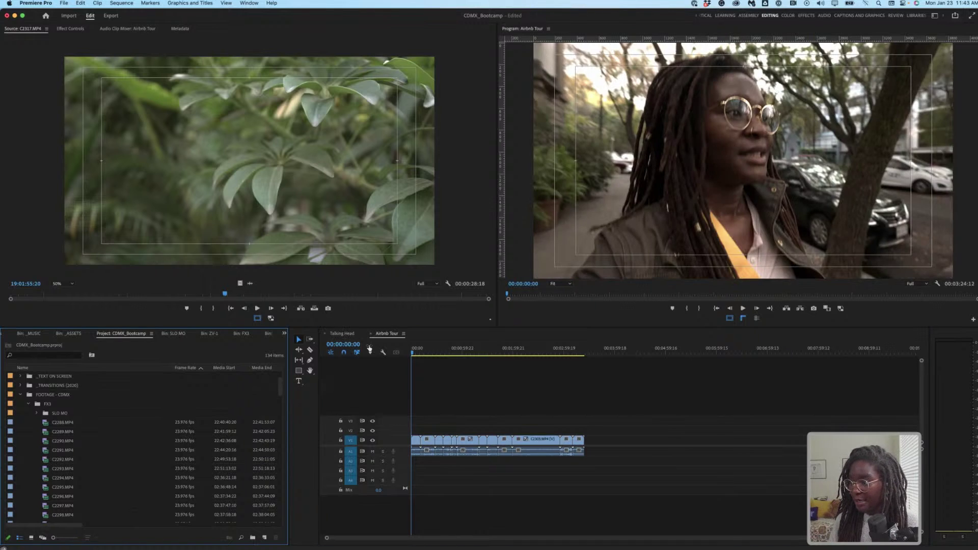
left_click(510, 346)
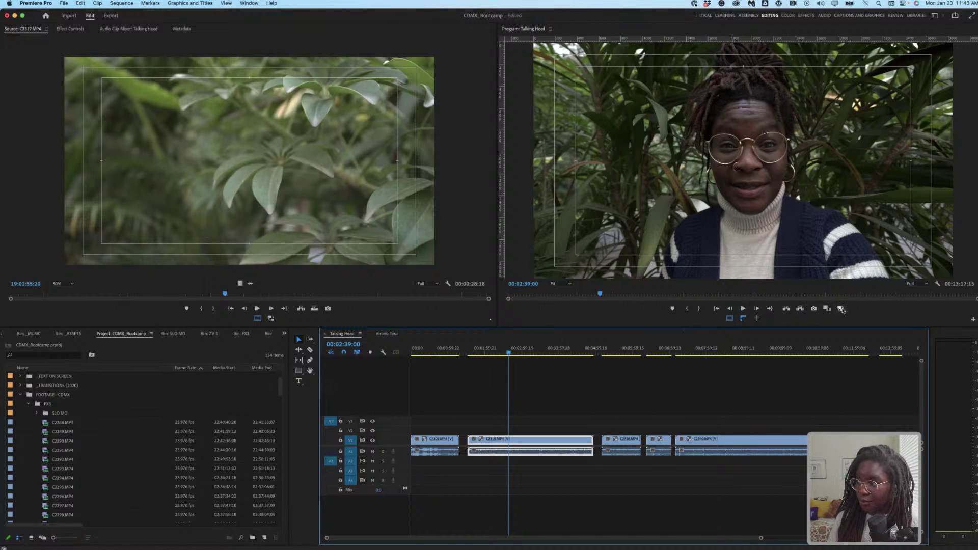
left_click(825, 320)
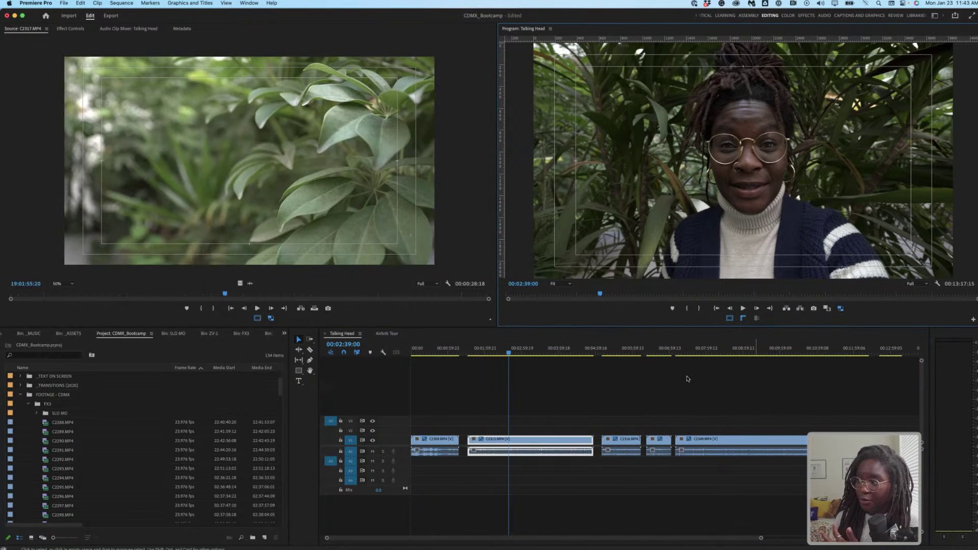
left_click(652, 382)
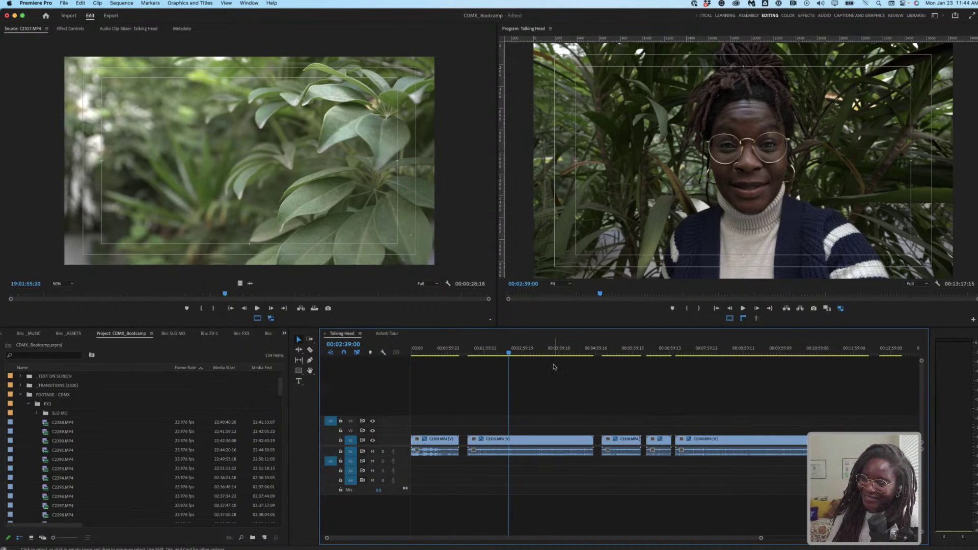
Step: Preview the second clip of the Talking Head sequence around 00:02:59:22 and 00:02:35:21 with proxies
left_click(520, 351)
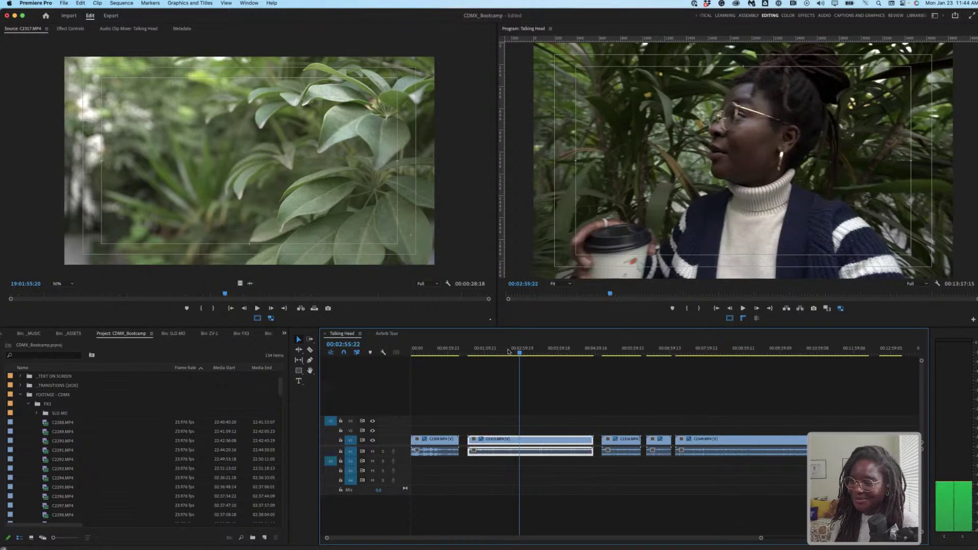
left_click(507, 351)
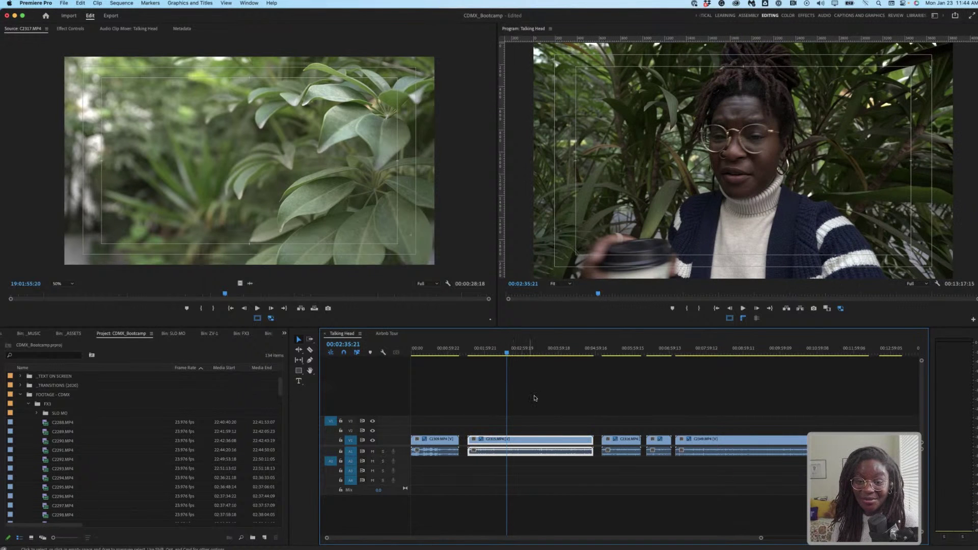
left_click(563, 406)
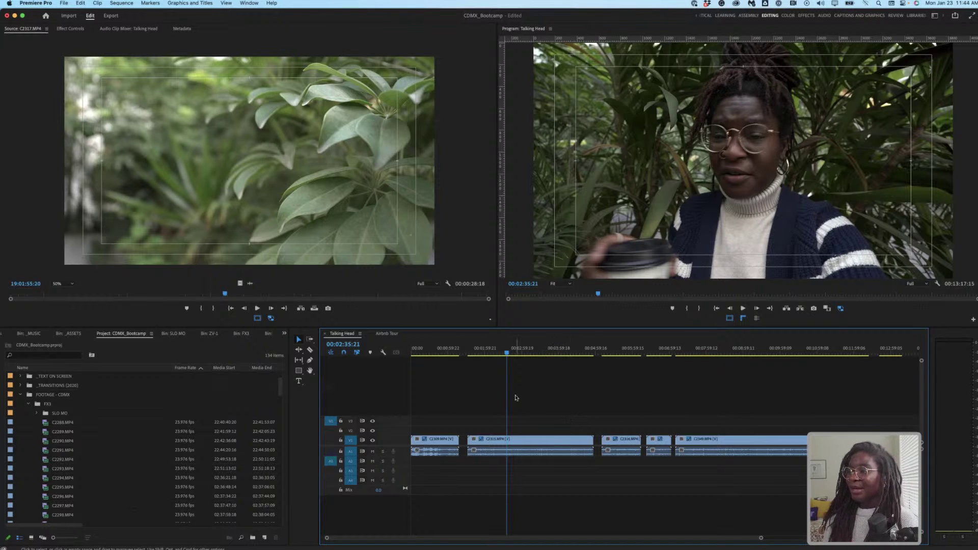
Step: Start a new sequence in the Sequences bin using the custom 4k Vertical preset
left_click(20, 394)
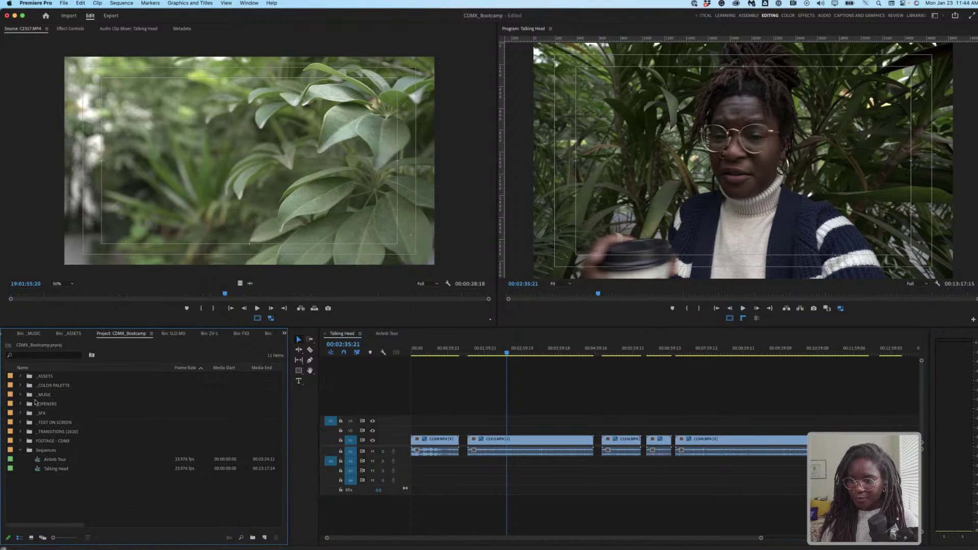
left_click(44, 451)
key("super+space")
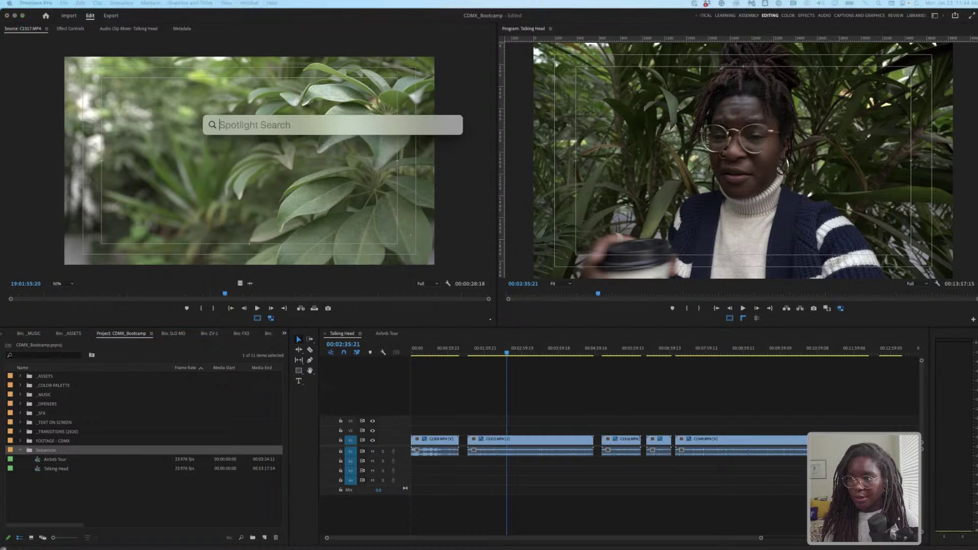
left_click(55, 452)
left_click(55, 453)
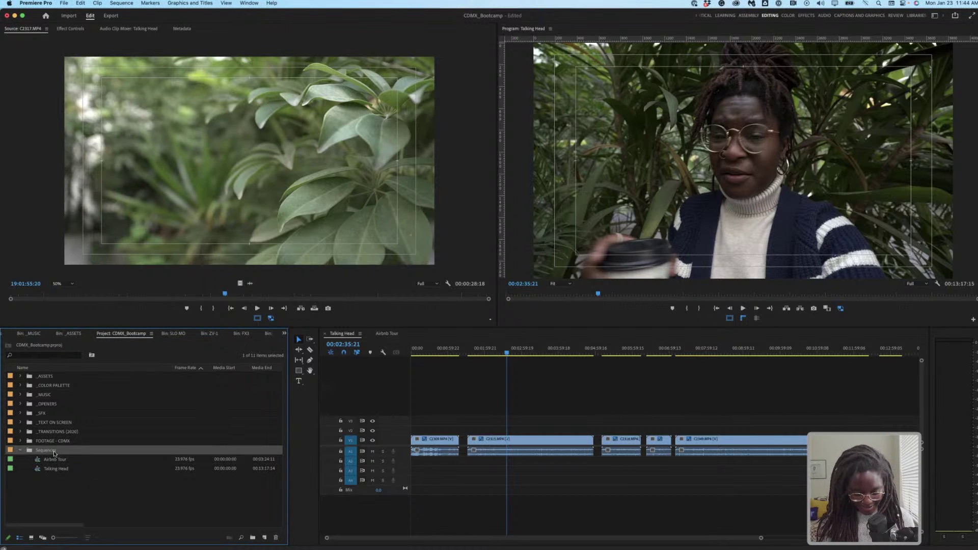
key("super+n")
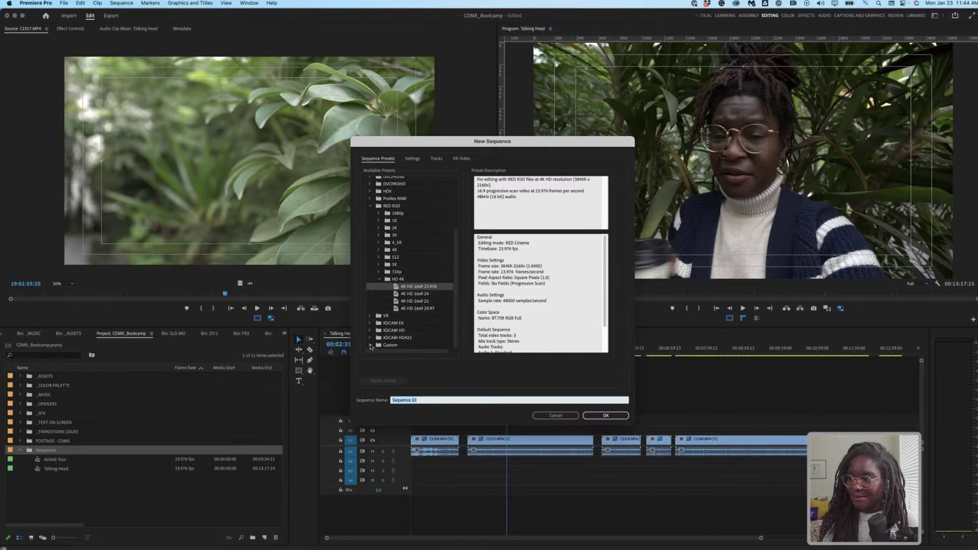
left_click(371, 345)
scroll(406, 316, "down", 3)
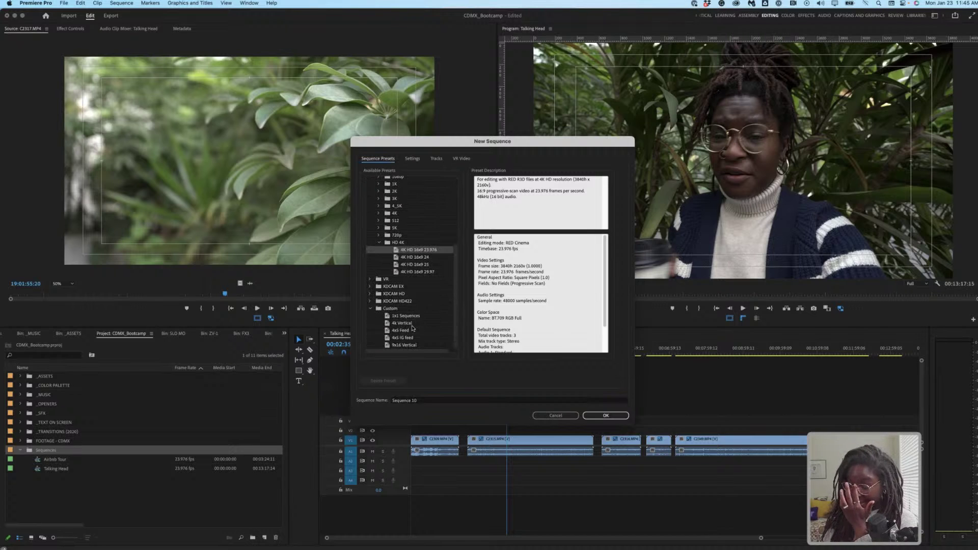
left_click(403, 323)
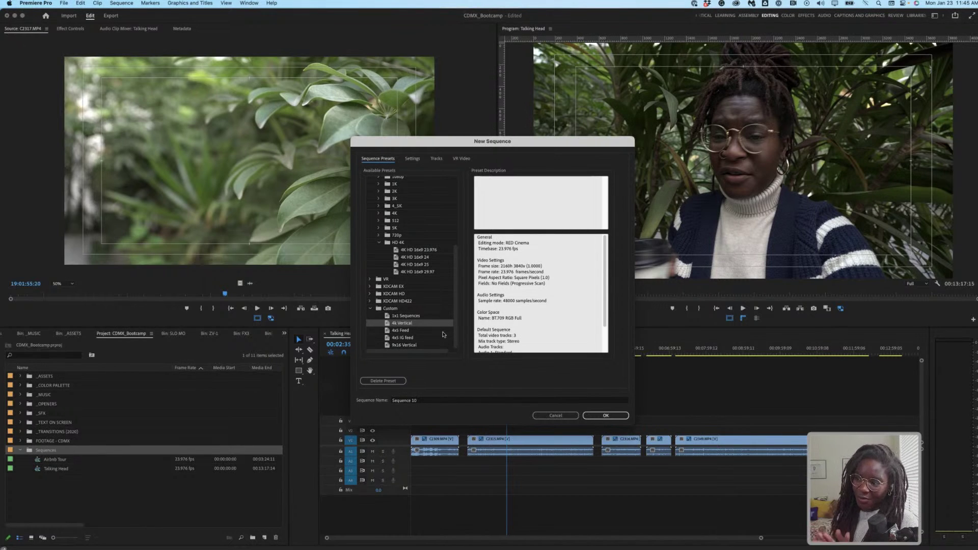
Step: Name the new vertical sequence 3 Tips Mexico and create it
double_click(461, 402)
triple_click(461, 403)
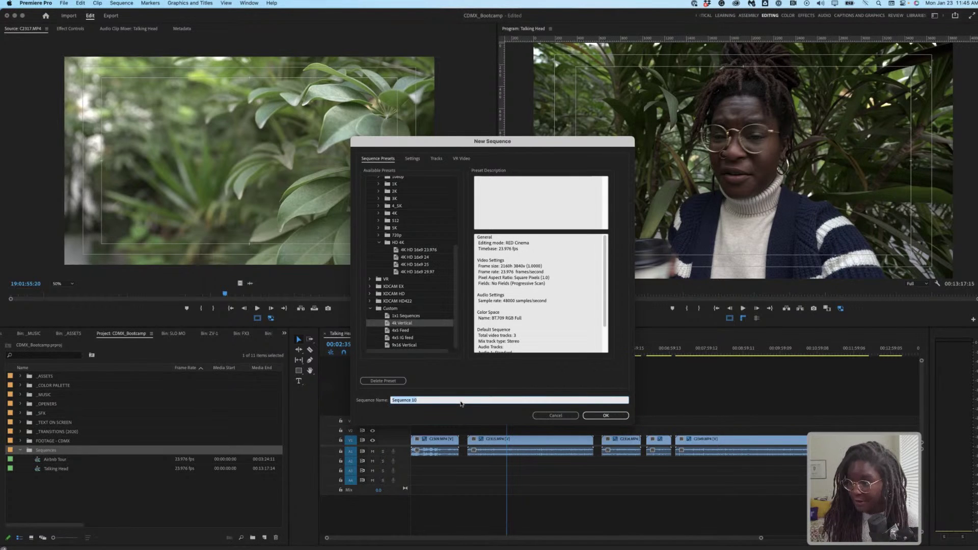
type("3")
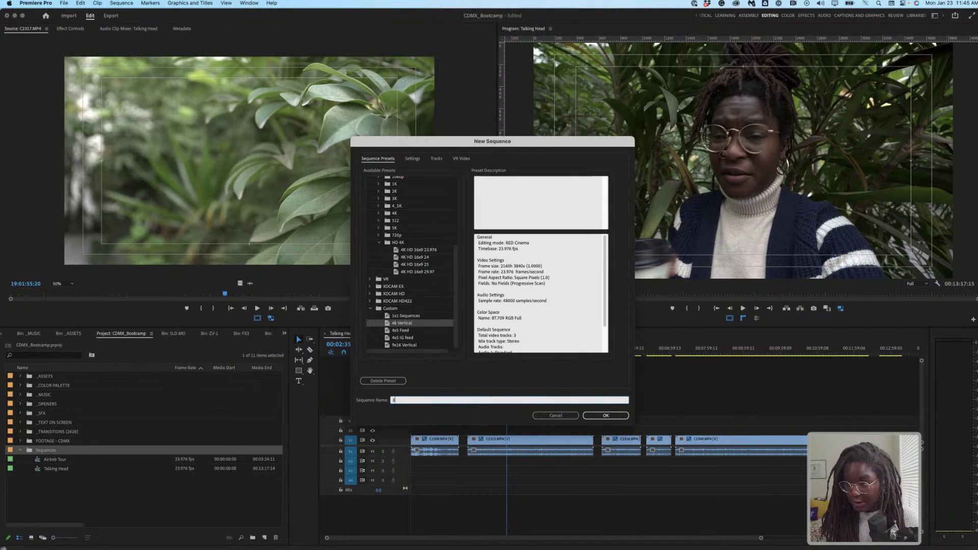
type(" T Tips Mexico")
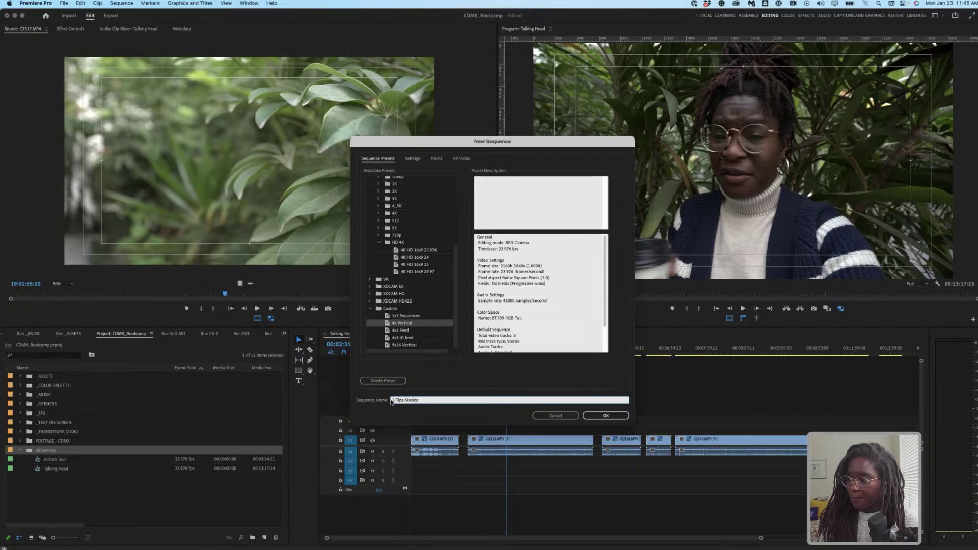
left_click(604, 415)
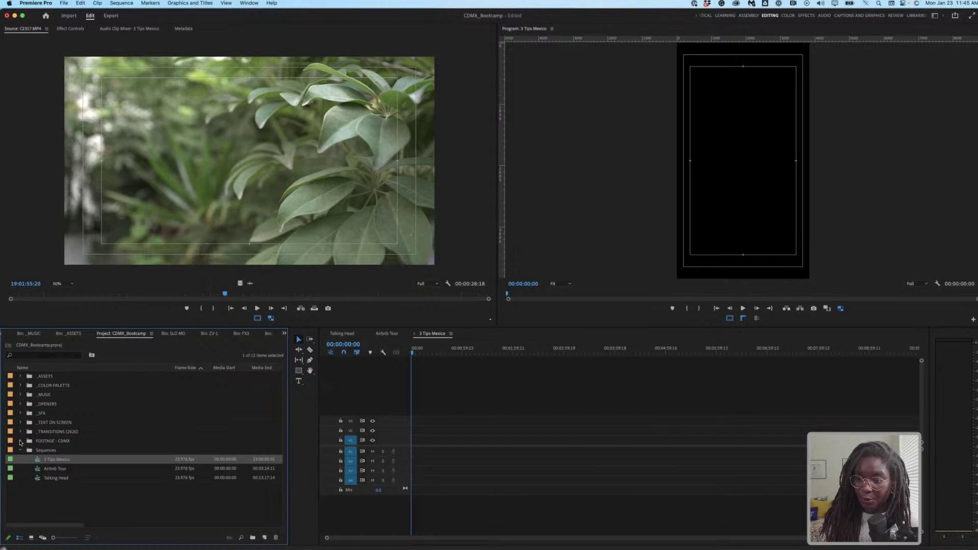
Step: Open the FX3 bin within the CDMX footage and look through its clip thumbnails
left_click(21, 441)
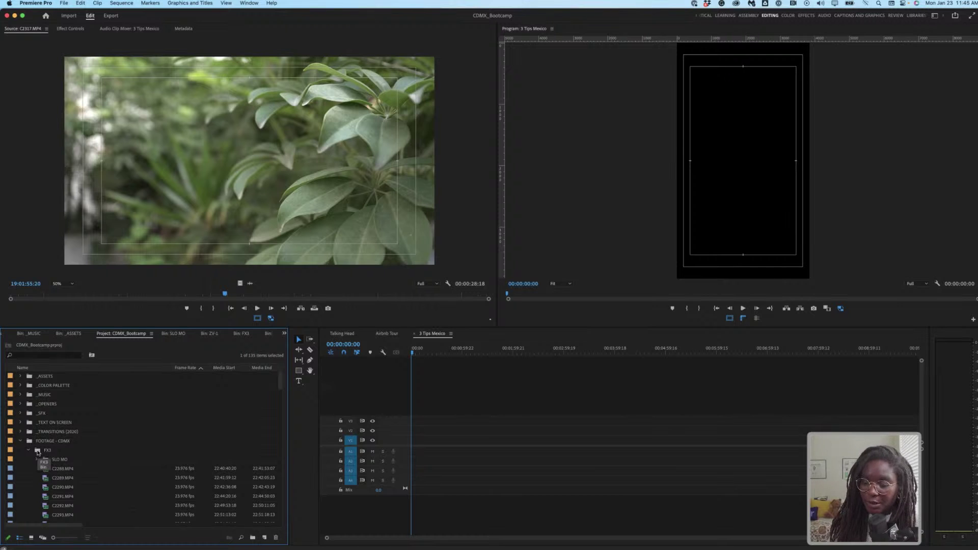
double_click(37, 452)
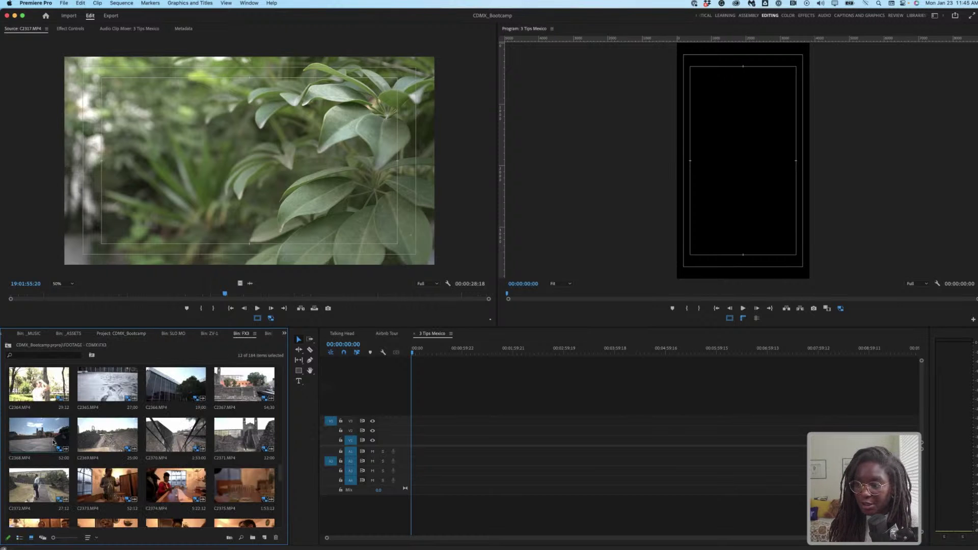
scroll(187, 469, "down", 5)
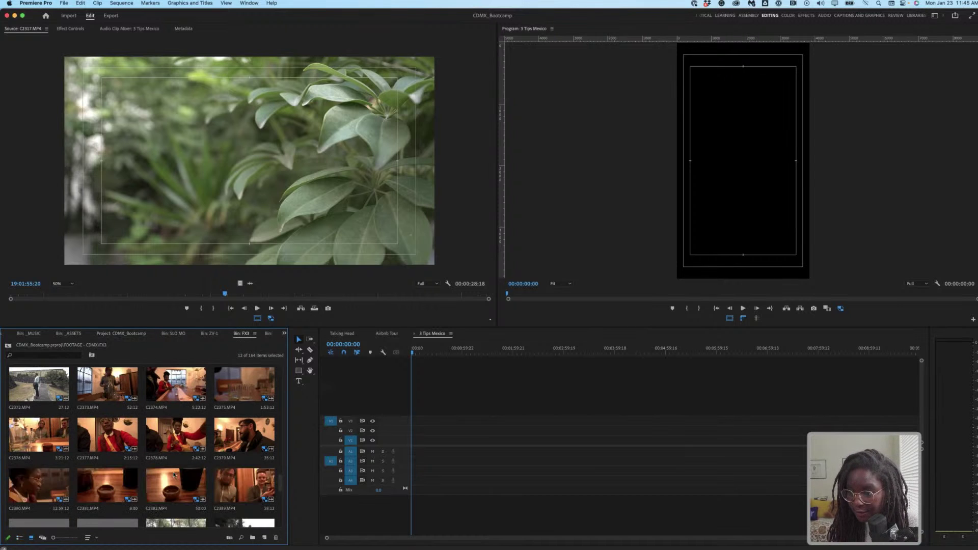
scroll(174, 474, "down", 5)
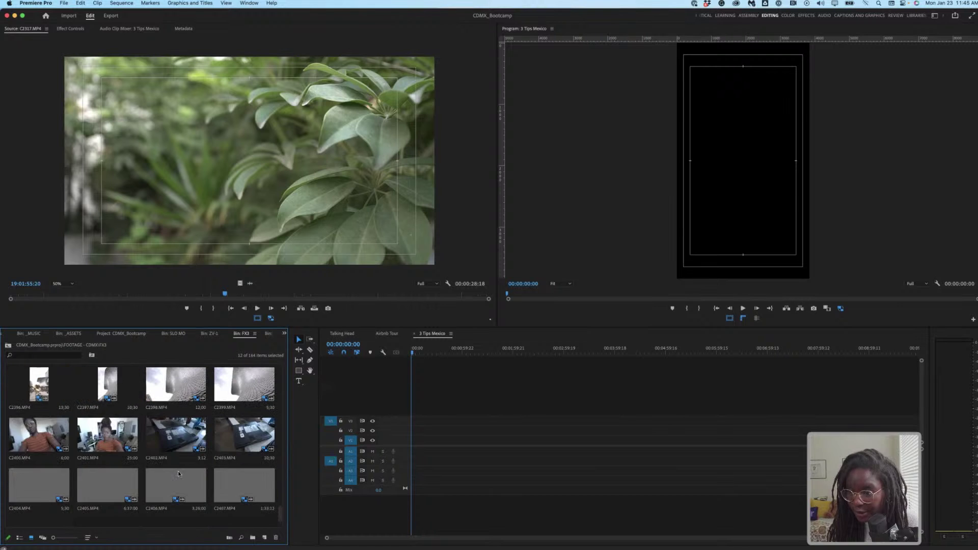
scroll(175, 471, "up", 10)
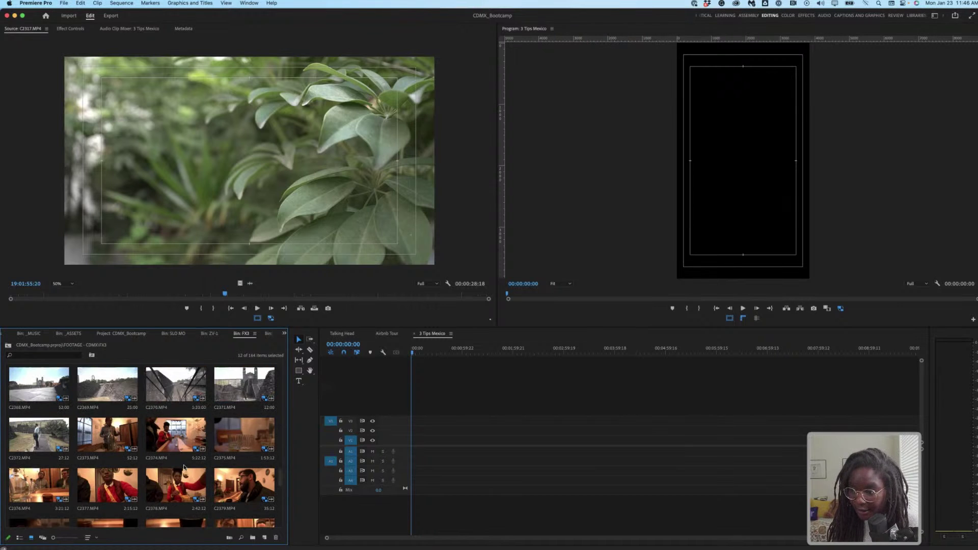
scroll(201, 403, "up", 3)
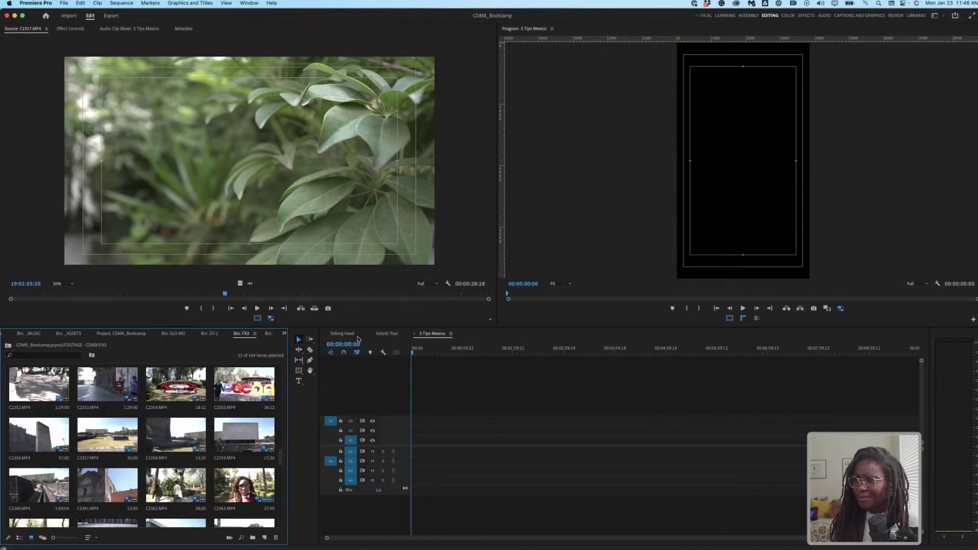
Step: Dock the 3 Tips Mexico timeline below the other timelines and show the Talking Head sequence above it
left_click(341, 334)
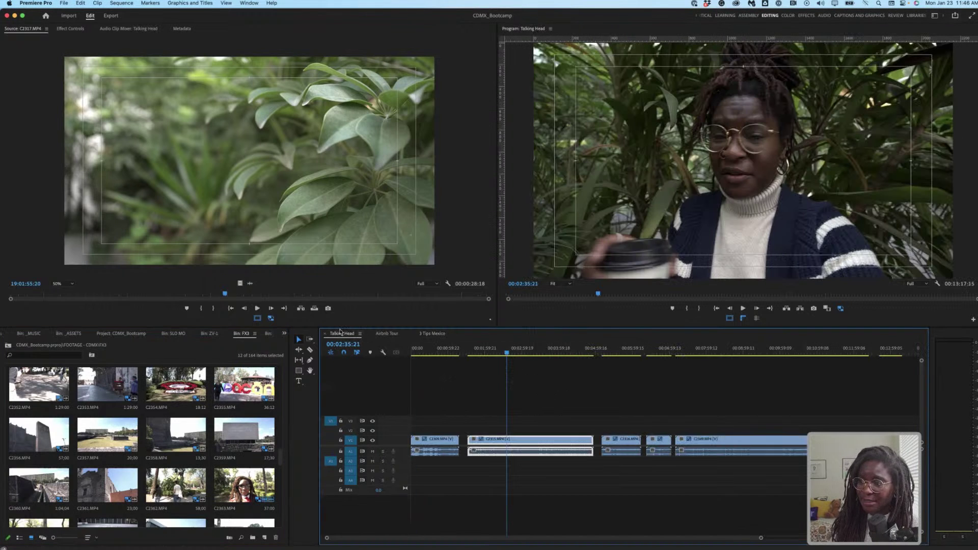
left_click_drag(341, 334, 334, 334)
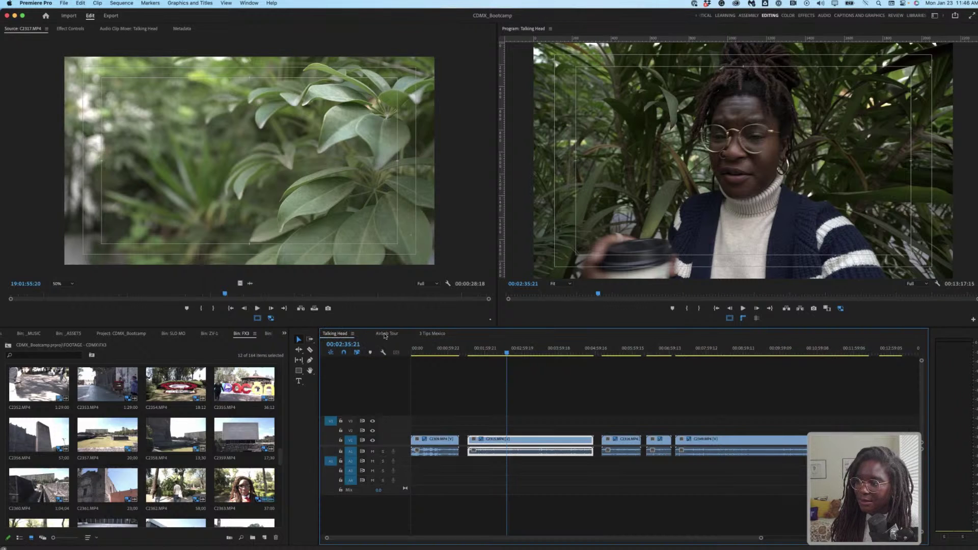
left_click(430, 334)
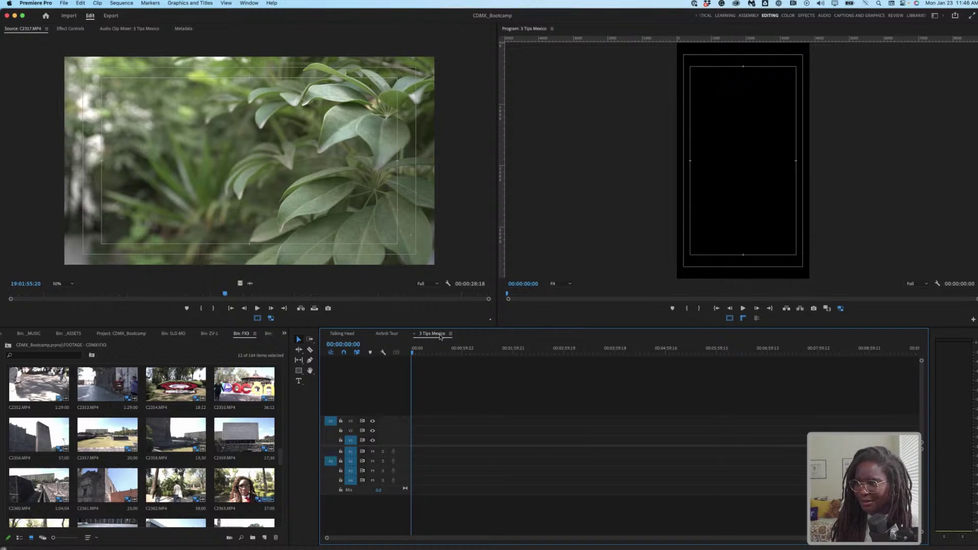
left_click_drag(440, 407, 449, 470)
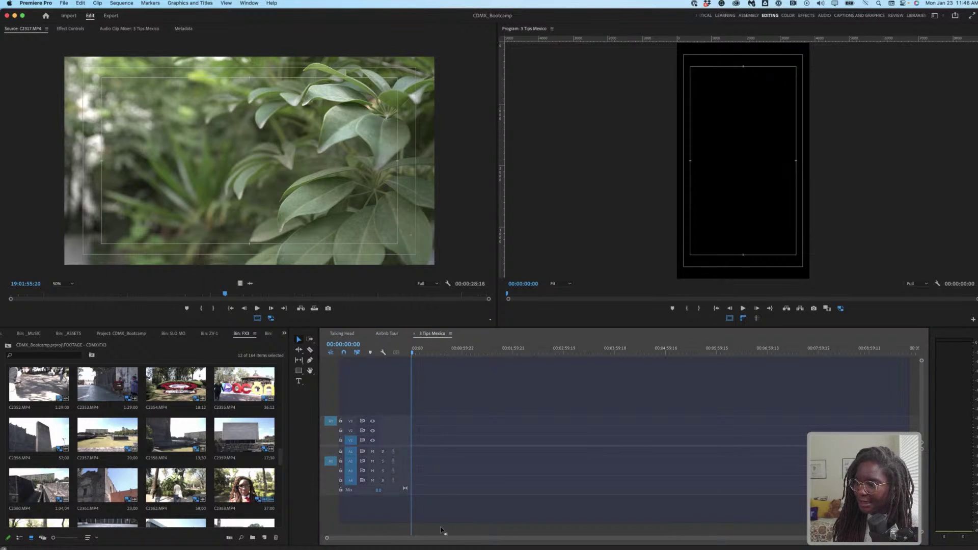
left_click_drag(443, 530, 441, 534)
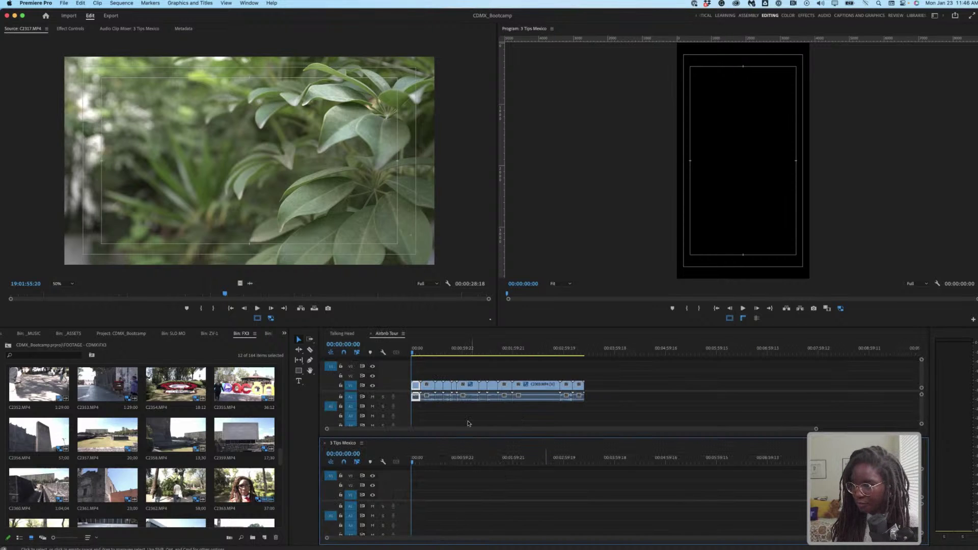
left_click(342, 334)
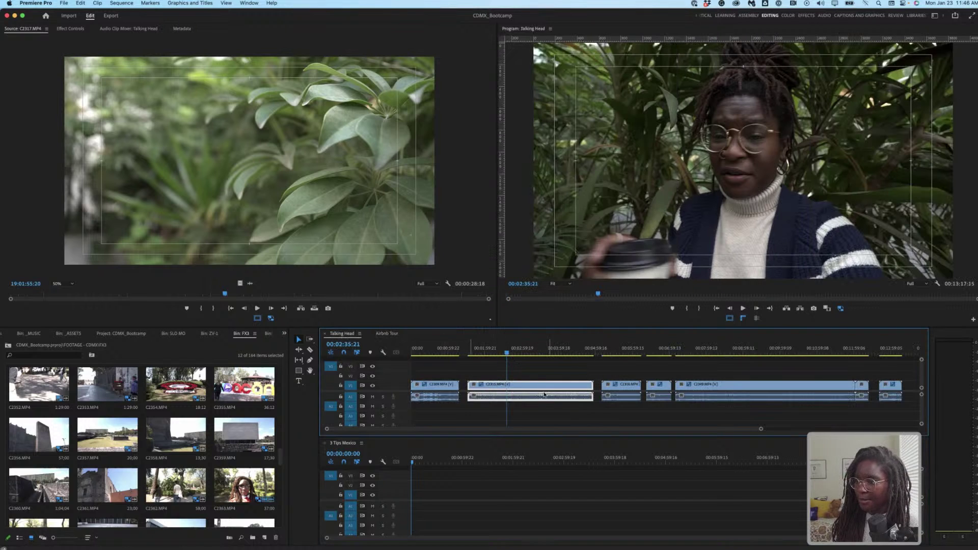
left_click(507, 450)
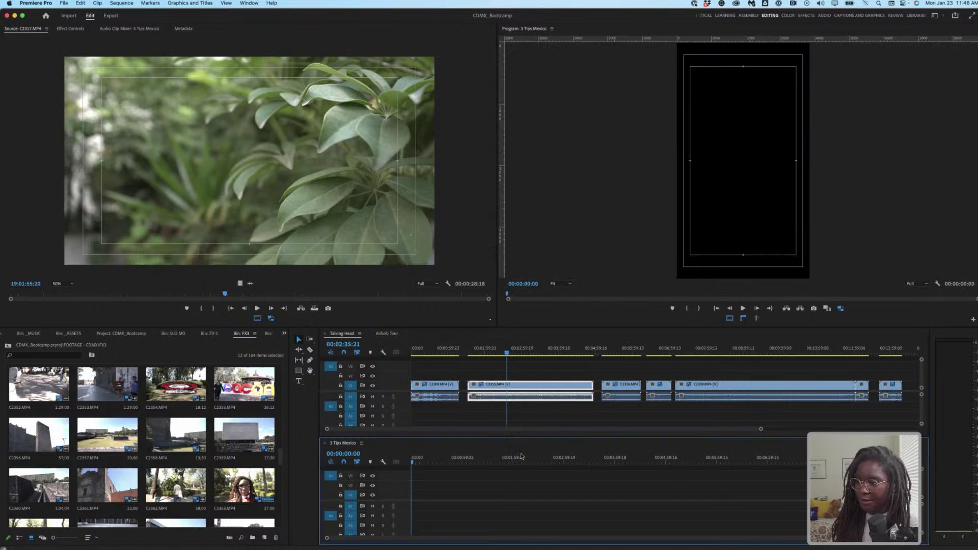
Step: Preview the second Talking Head clip between about 00:02:00:20 and 00:03:37:01 to find a usable spoken segment
left_click_drag(505, 351, 487, 349)
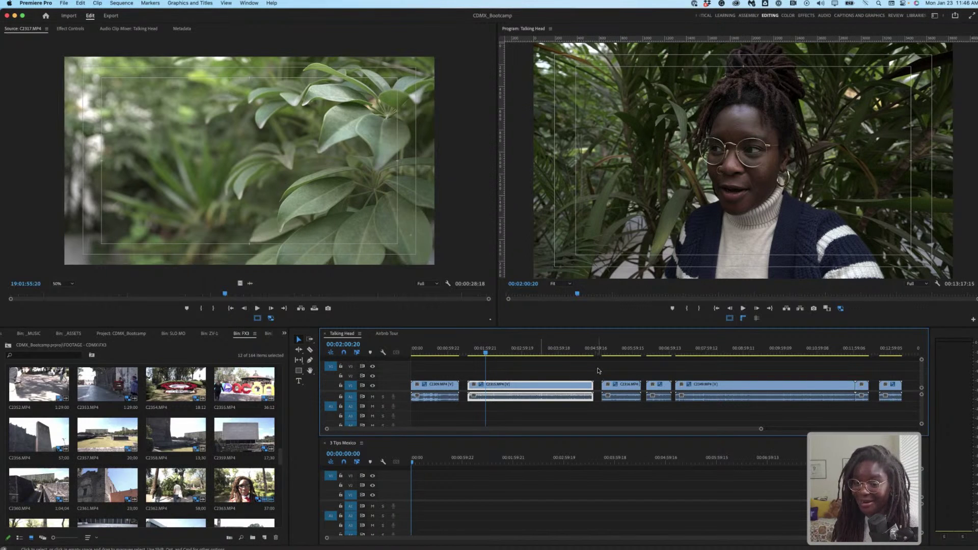
left_click(518, 362)
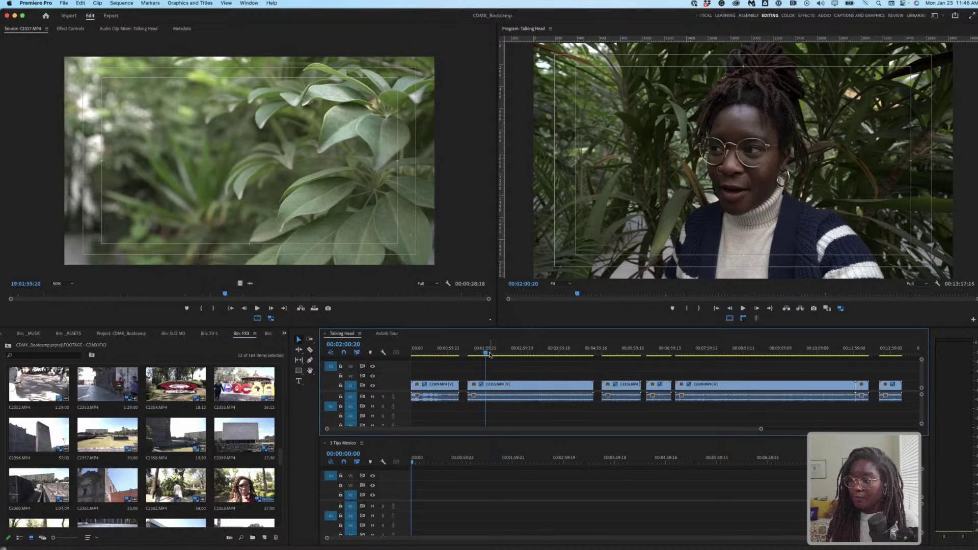
left_click(490, 354)
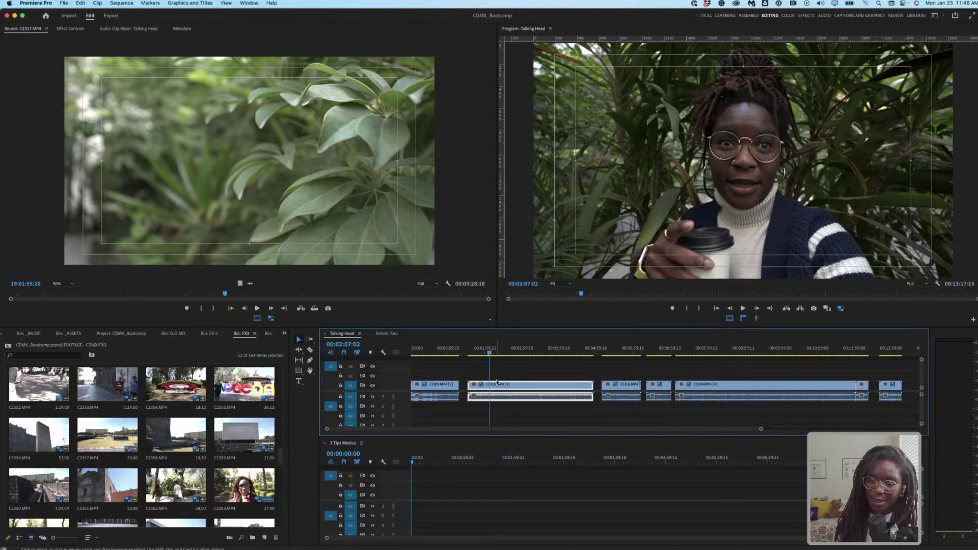
left_click(520, 350)
left_click(533, 351)
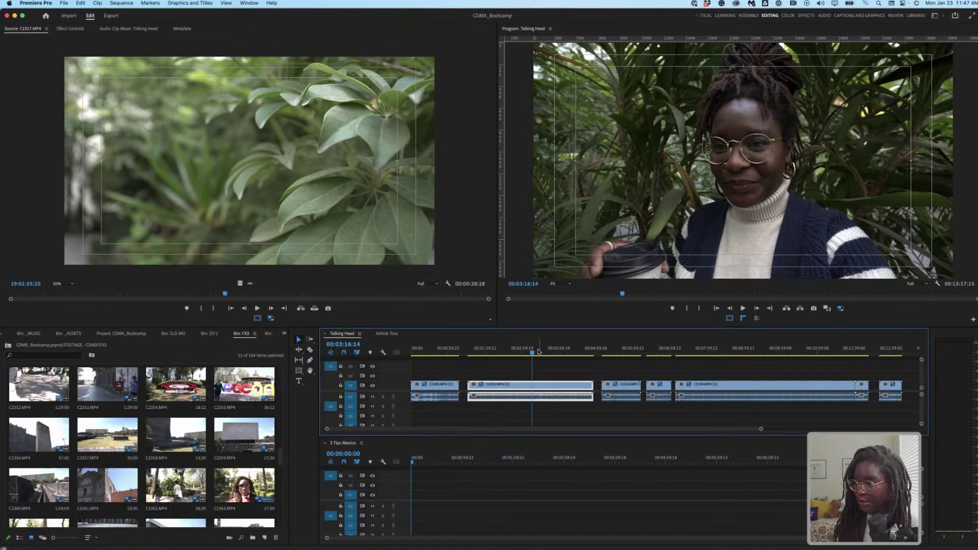
left_click(530, 351)
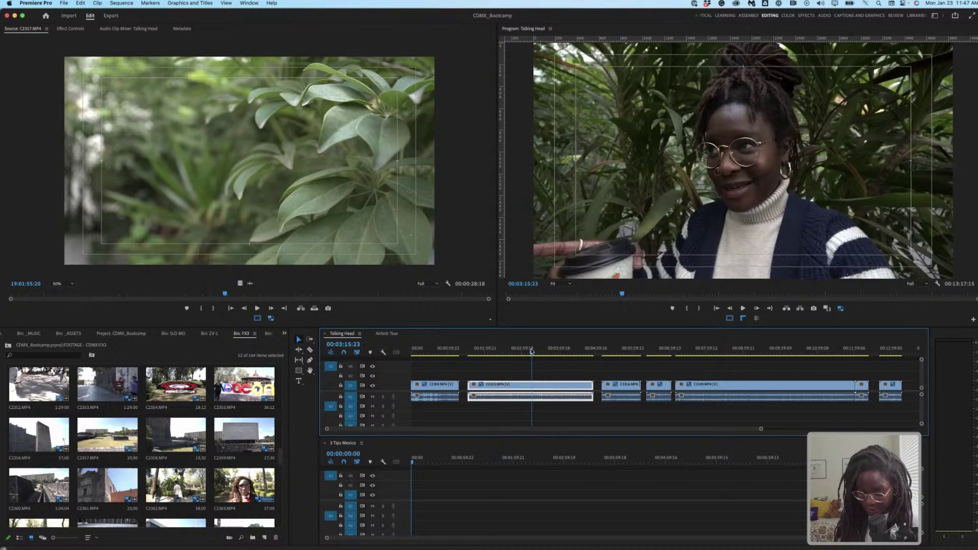
key("space")
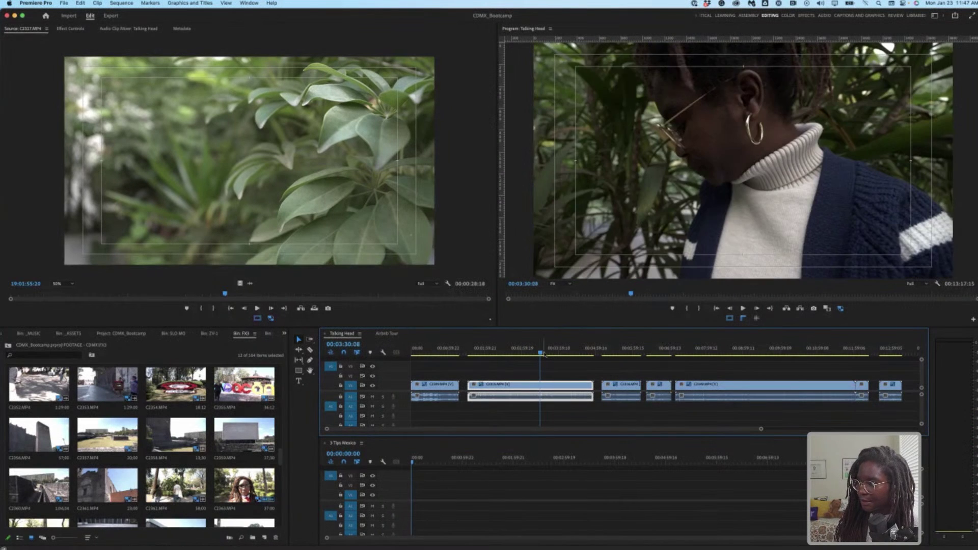
left_click(543, 353)
key("space")
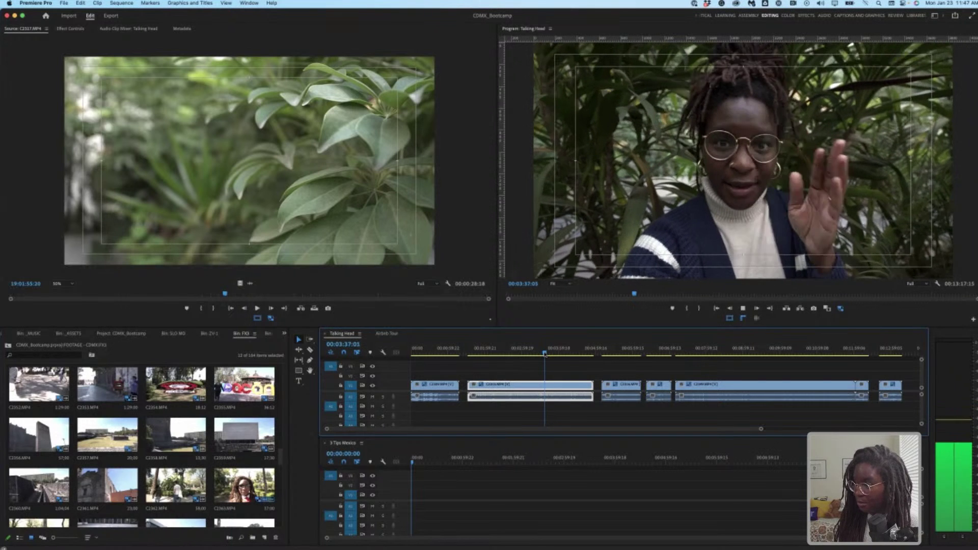
Step: Cut the second Talking Head clip at 00:03:37:16 and 00:03:31:10 to isolate the spoken segment, and play it back
key("equal")
key("equal")
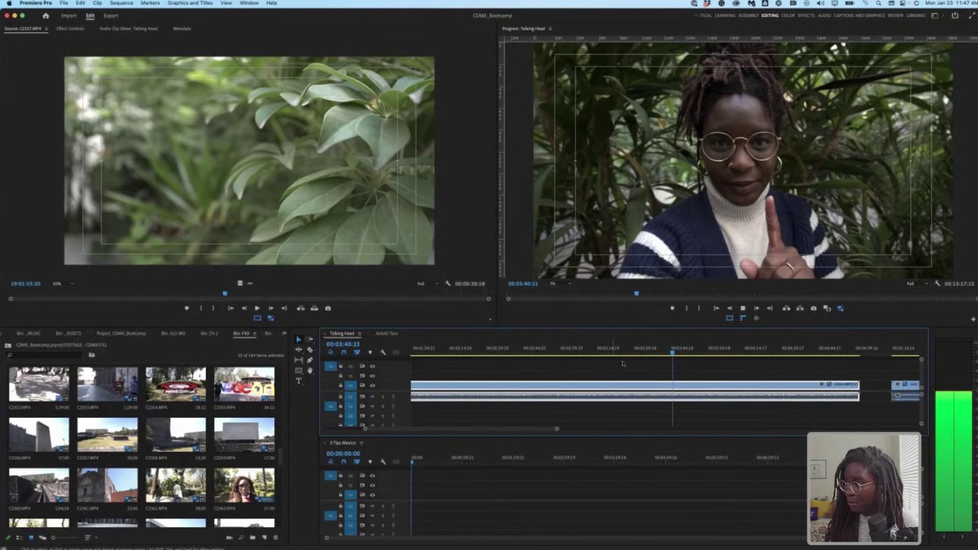
left_click(655, 351)
left_click_drag(655, 351, 633, 353)
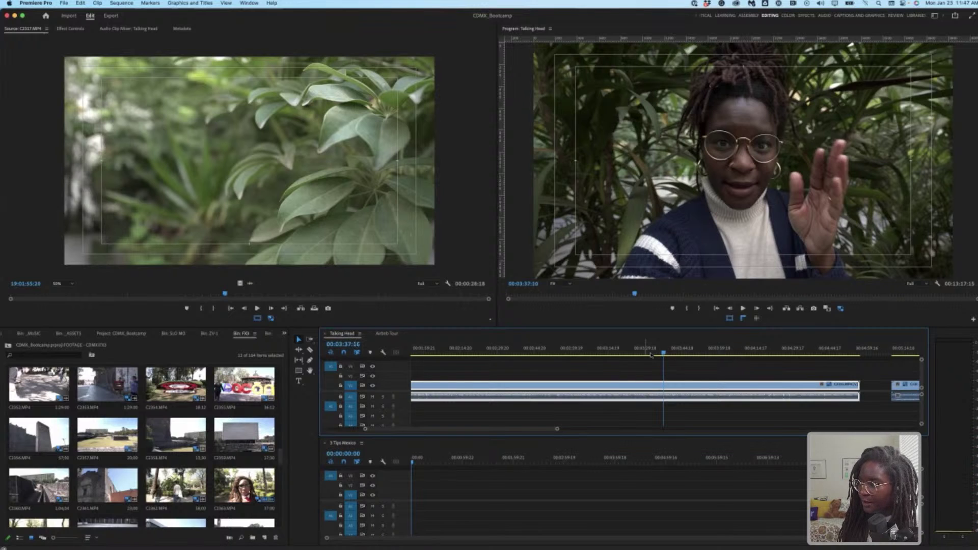
key("super+k")
left_click(649, 351)
key("space")
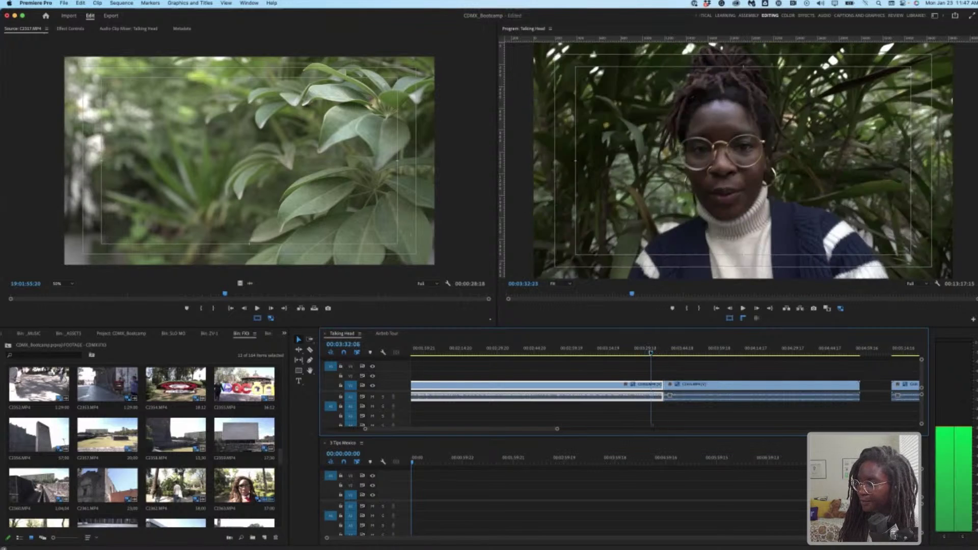
key("super+k")
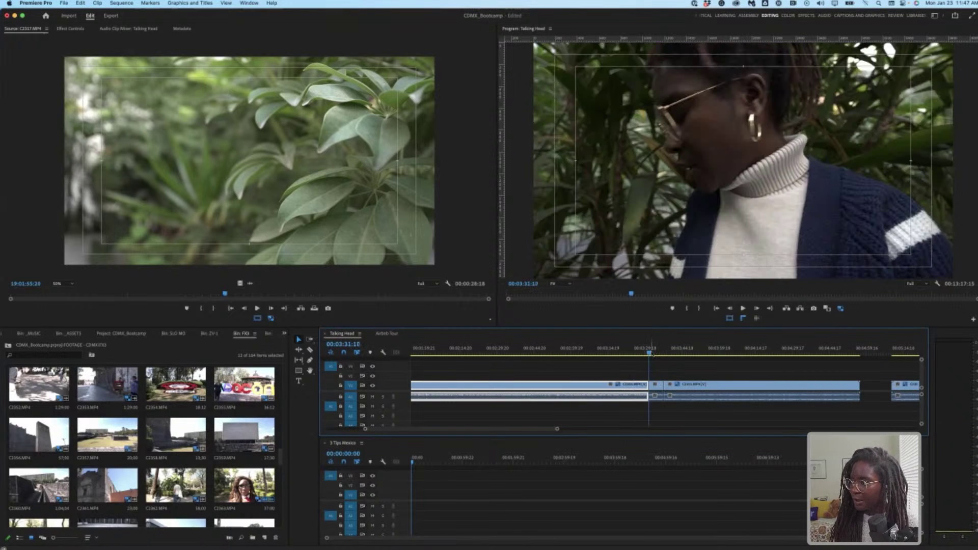
key("space")
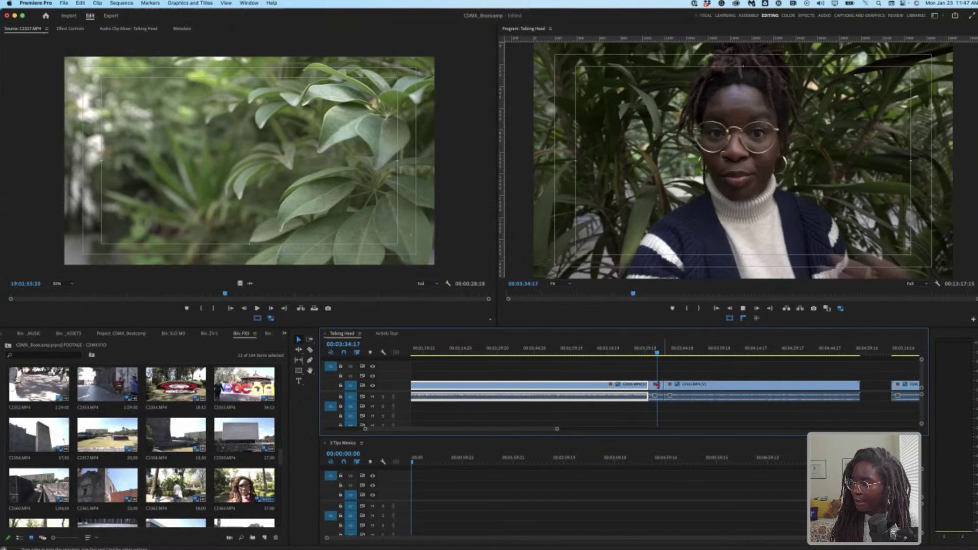
Step: Copy the isolated spoken segment to the start of the 3 Tips Mexico timeline, keep the existing sequence settings, and check it at 00:00:05:19
left_click(657, 385)
left_click_drag(658, 389, 419, 500)
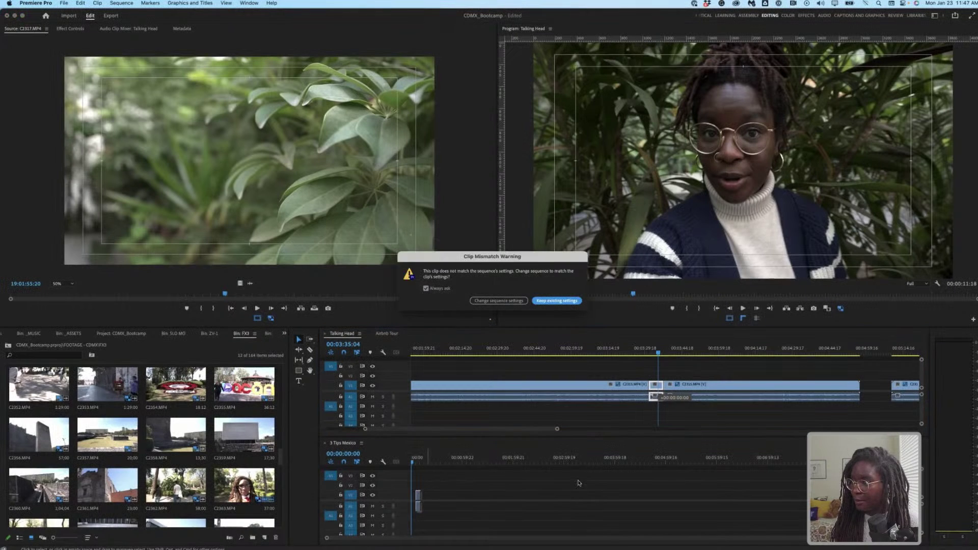
left_click(558, 301)
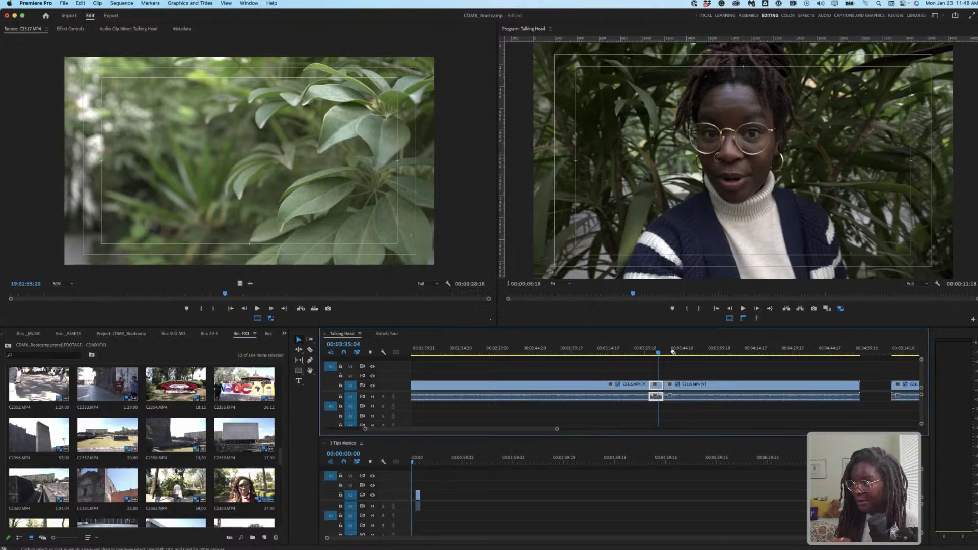
left_click(687, 365)
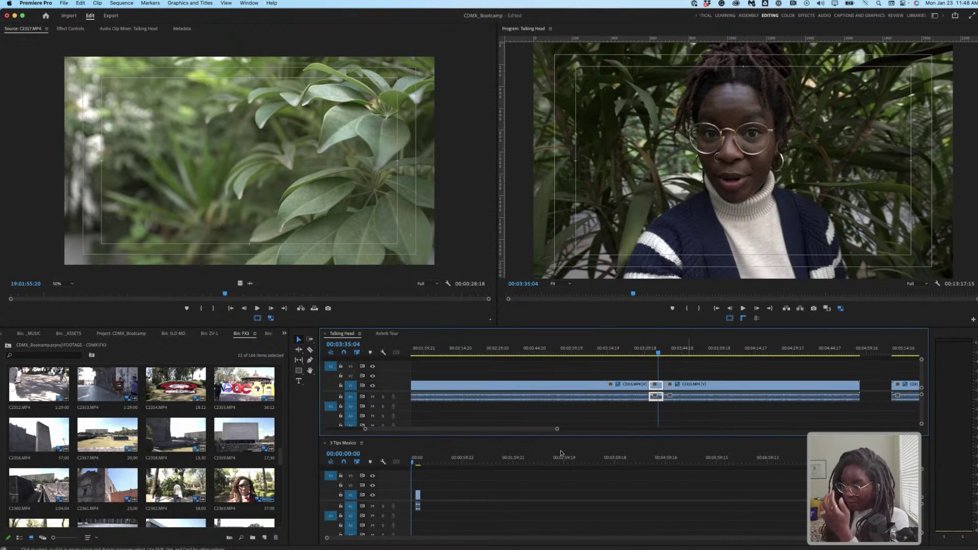
left_click(419, 461)
left_click_drag(418, 461, 416, 462)
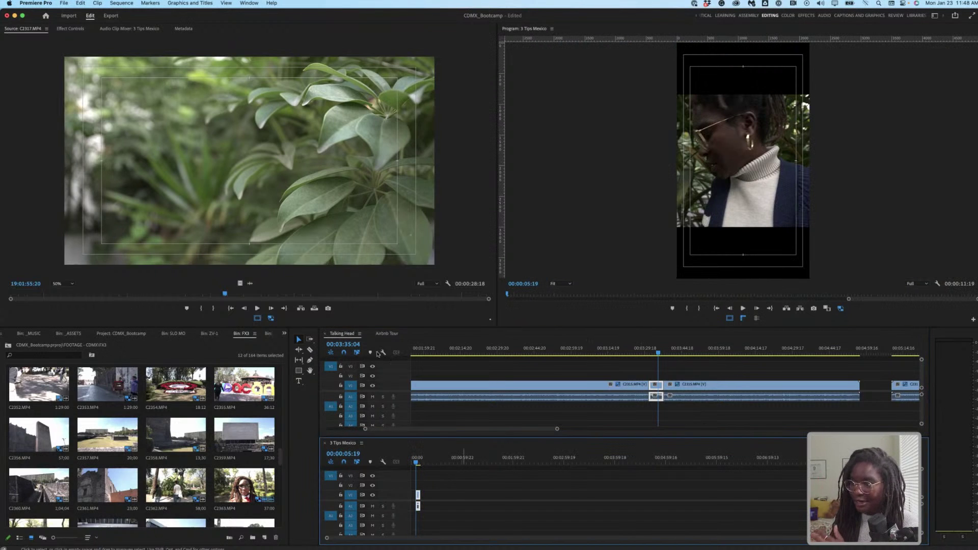
Step: Play the remaining second Talking Head clip from about 00:03:37 and cut it at 00:03:40:19
left_click(351, 337)
key("Down")
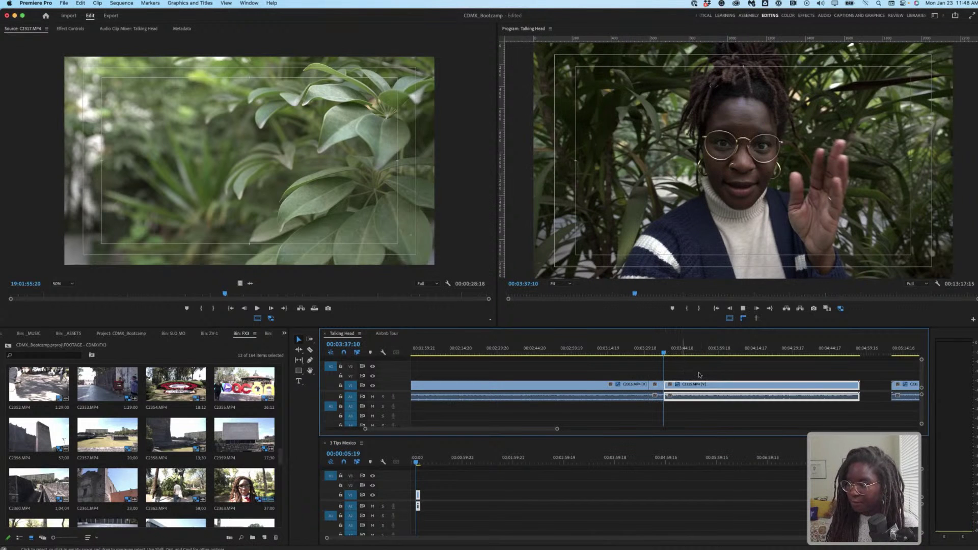
key("space")
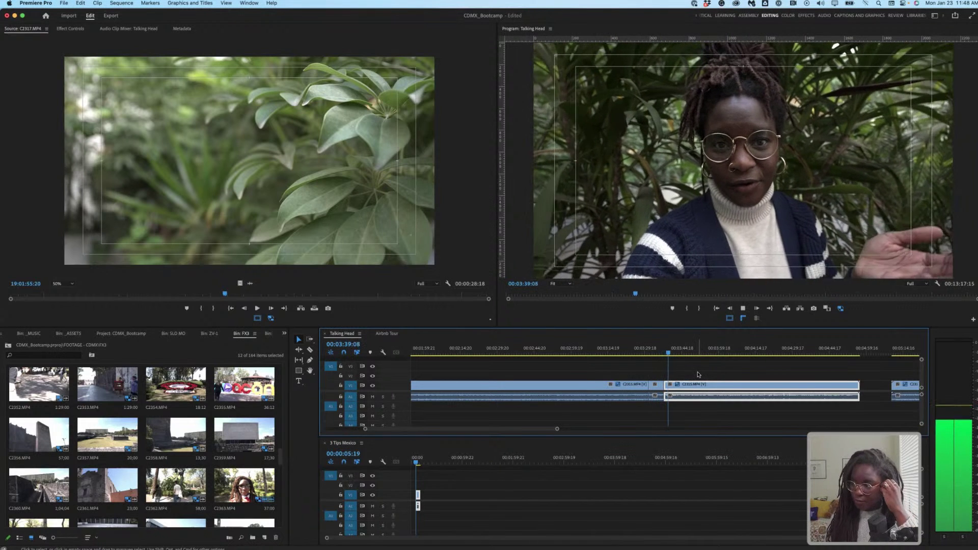
key("space")
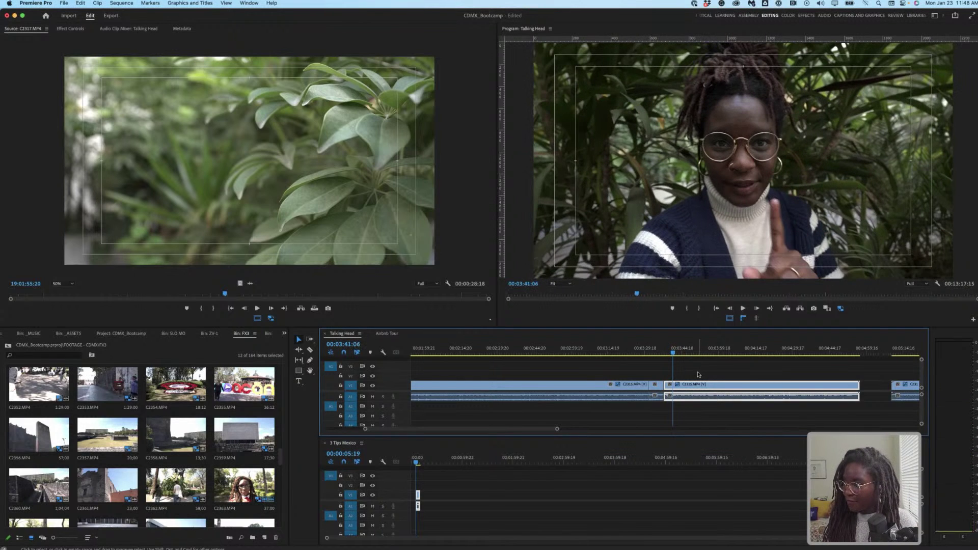
key("j")
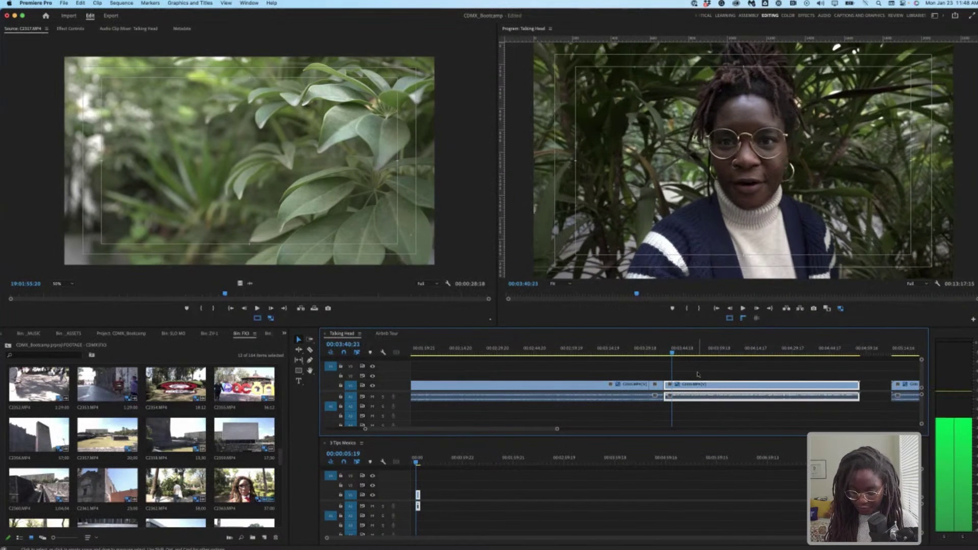
key("e")
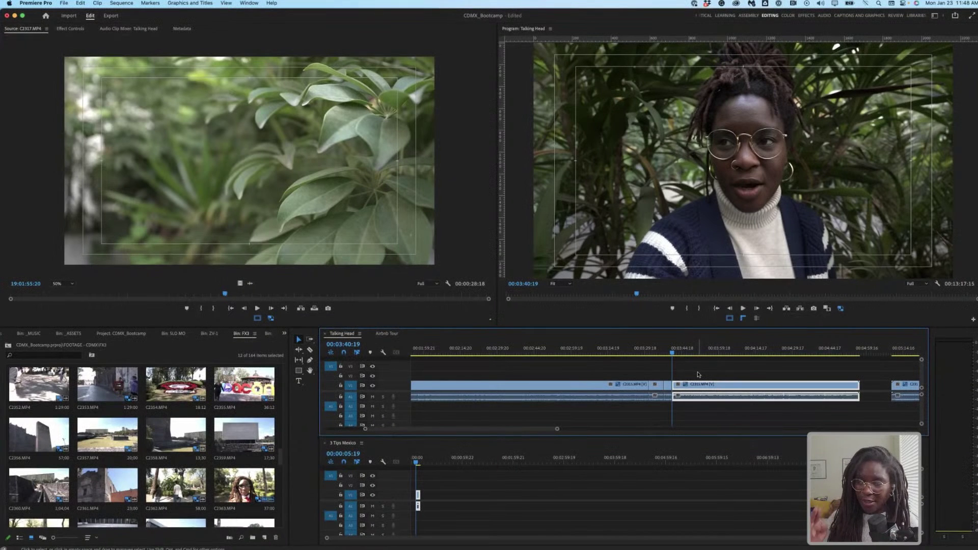
Step: Cut the Talking Head clip at 00:03:48:12 and 00:03:54:16, and add the segment between these cuts to the 3 Tips Mexico timeline
key("space")
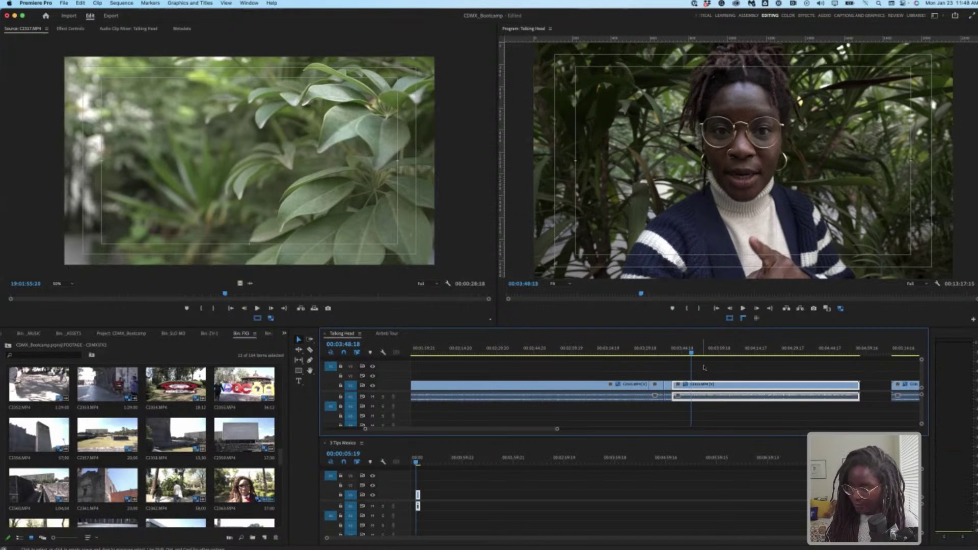
key("space")
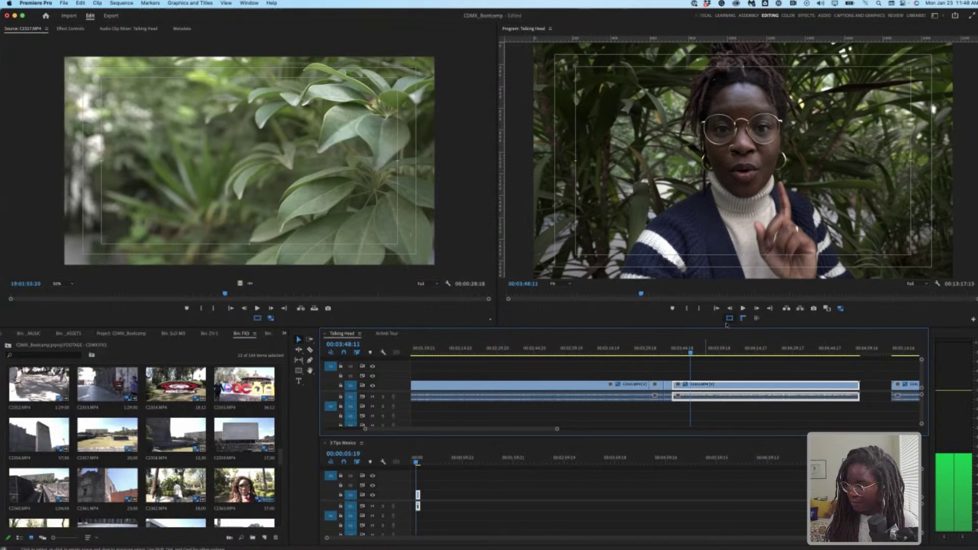
key("super+k")
key("space")
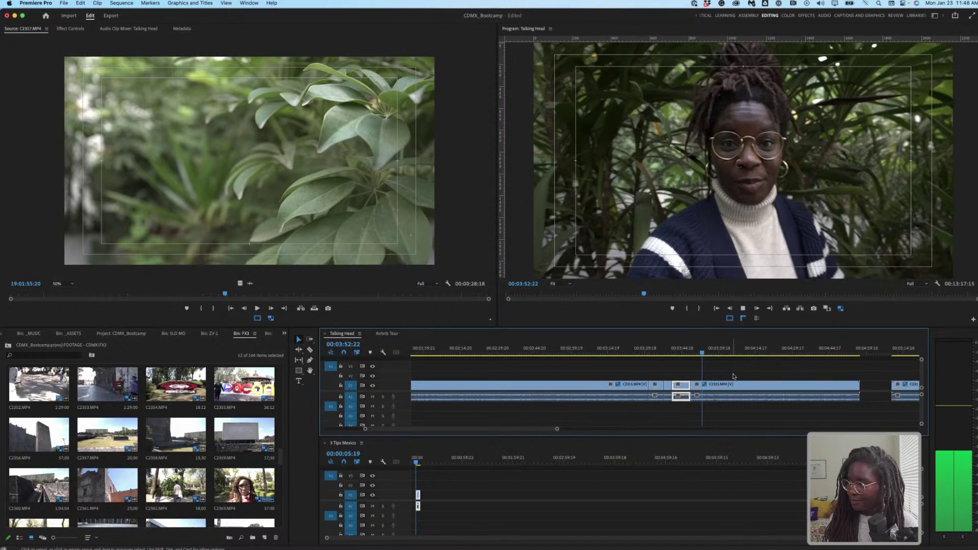
key("super+k")
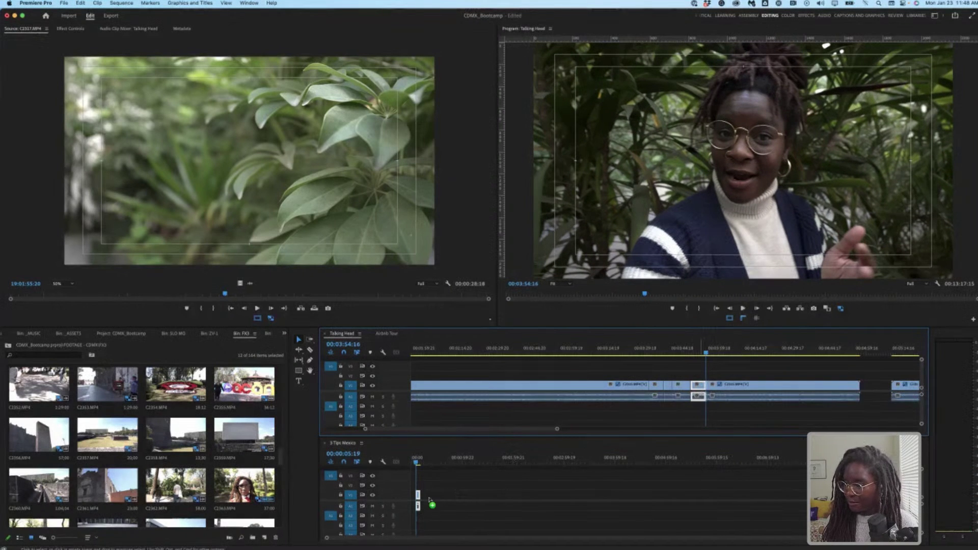
left_click_drag(429, 502, 426, 502)
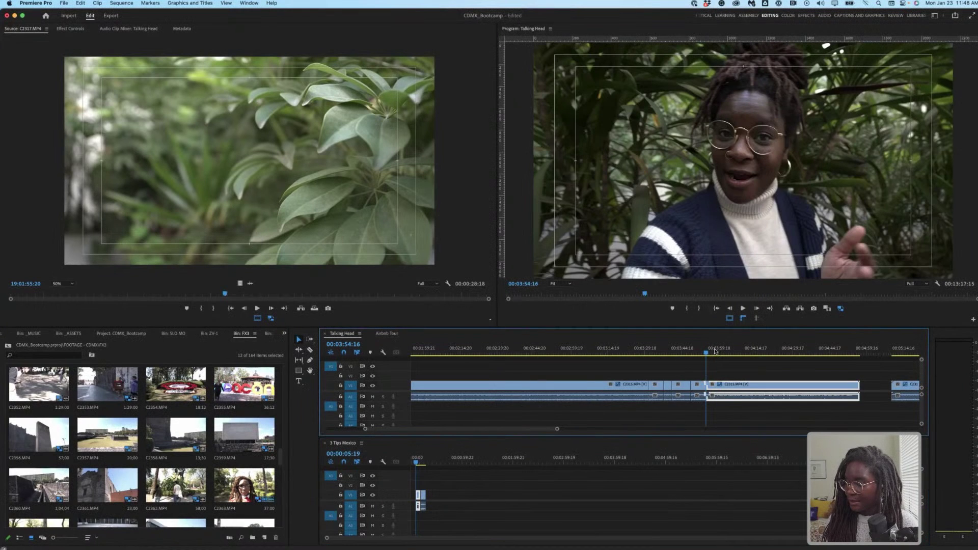
Step: Cut the second Talking Head clip at 00:04:03:05 and play its remainder up to about 00:04:30
key("space")
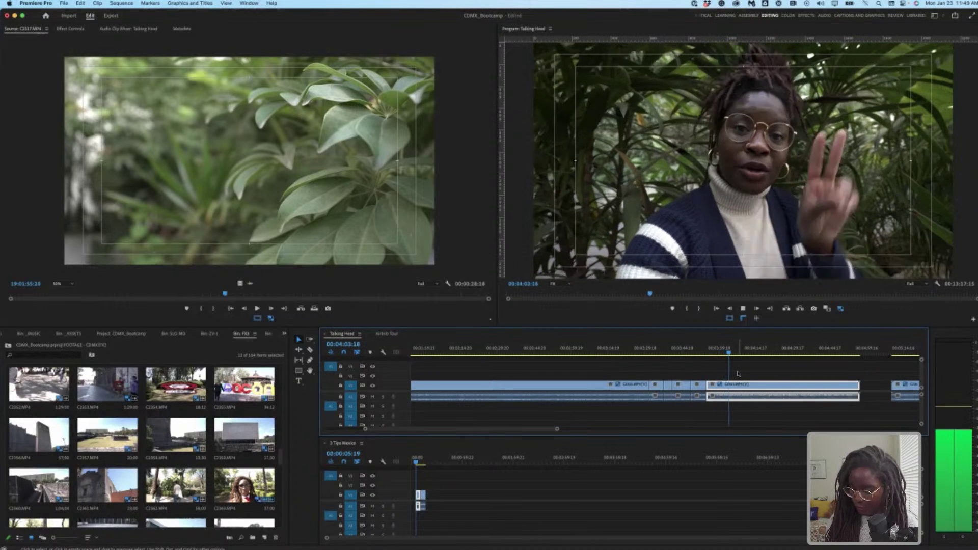
key("space")
key("j")
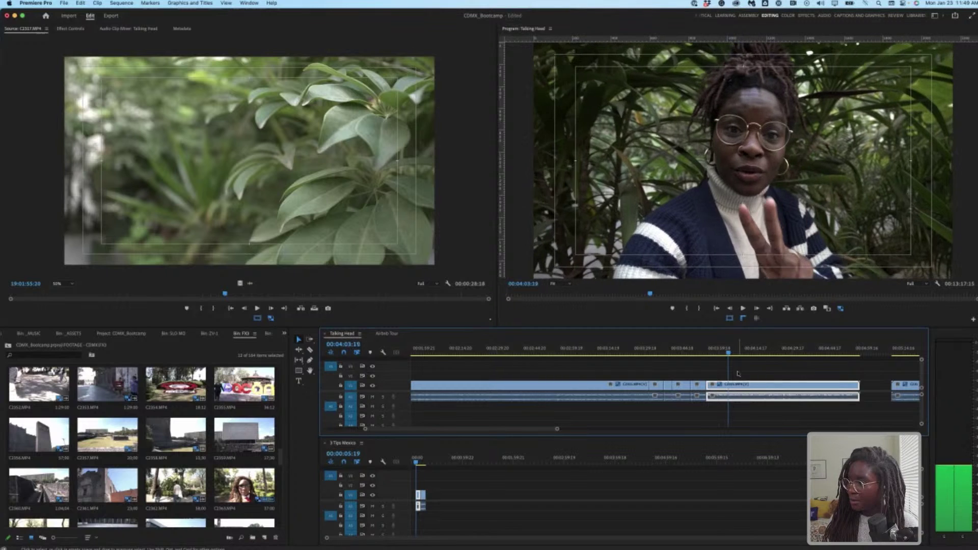
key("space")
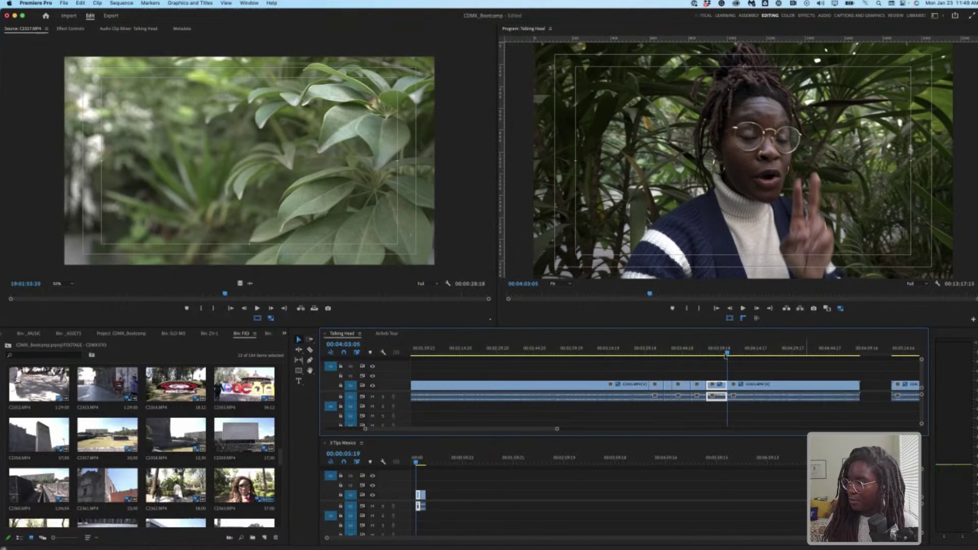
key("space")
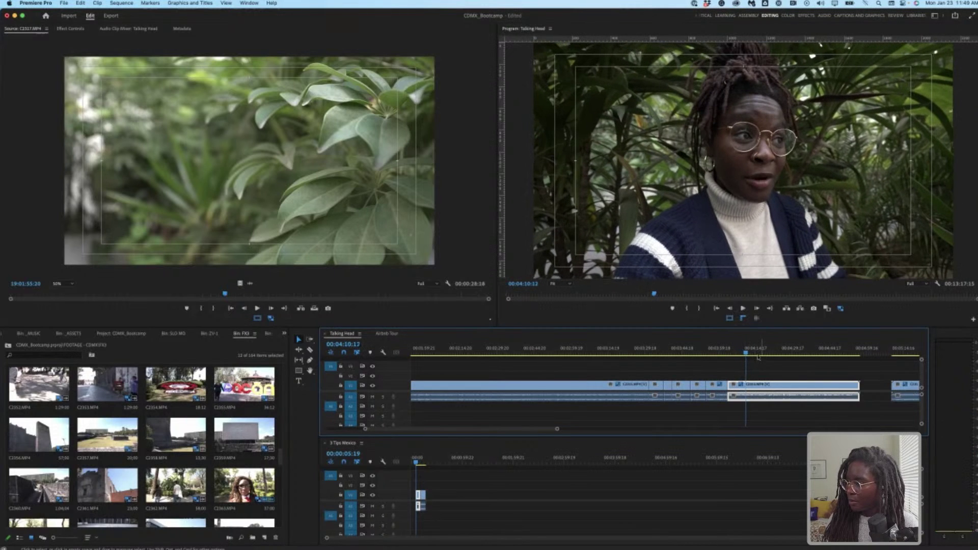
key("space")
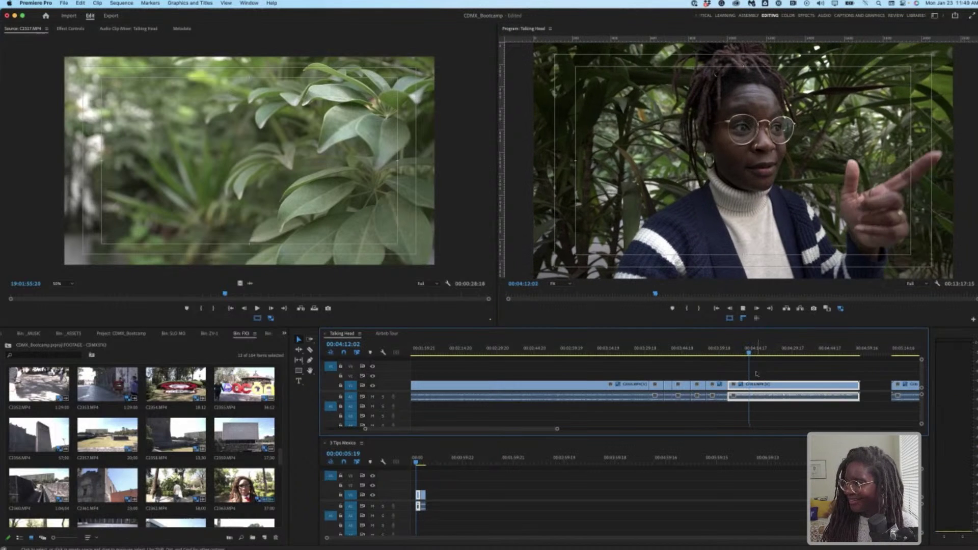
left_click(750, 351)
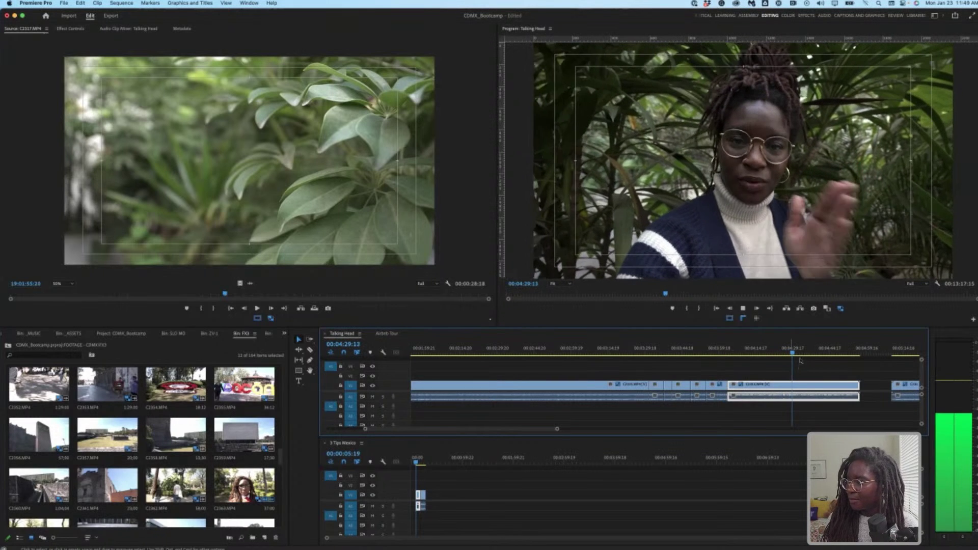
key("space")
Step: Preview the third Talking Head clip from 00:05:16:10 and cut it at 00:05:35:16
scroll(816, 377, "right", 4)
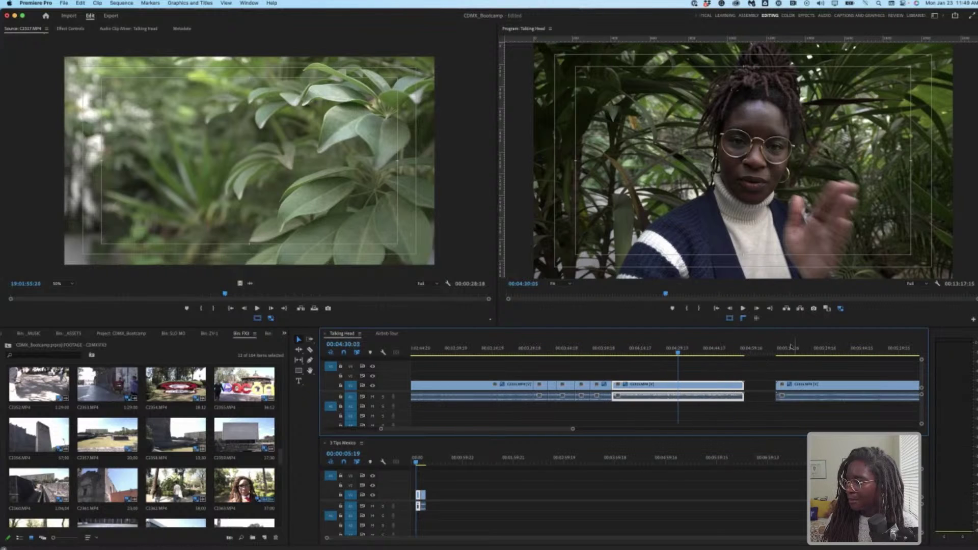
left_click(792, 350)
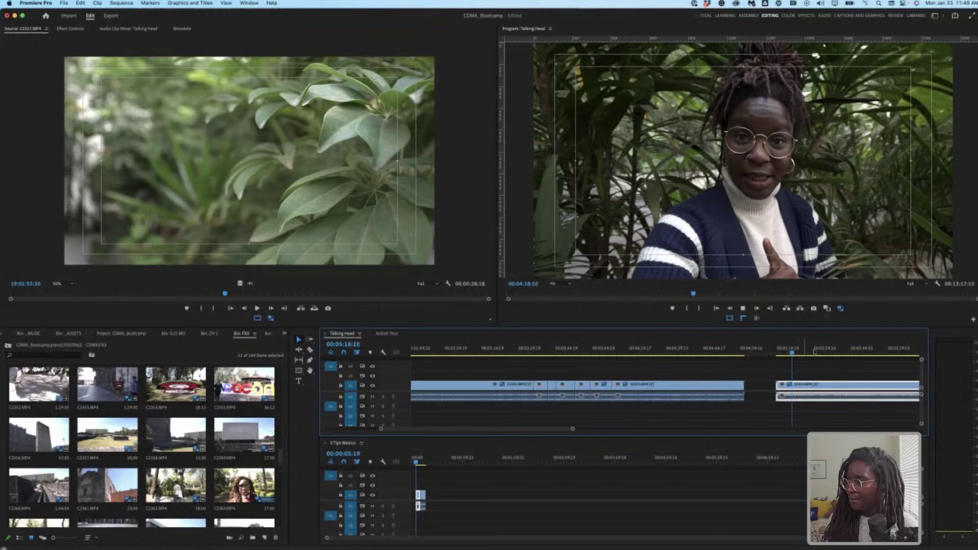
key("space")
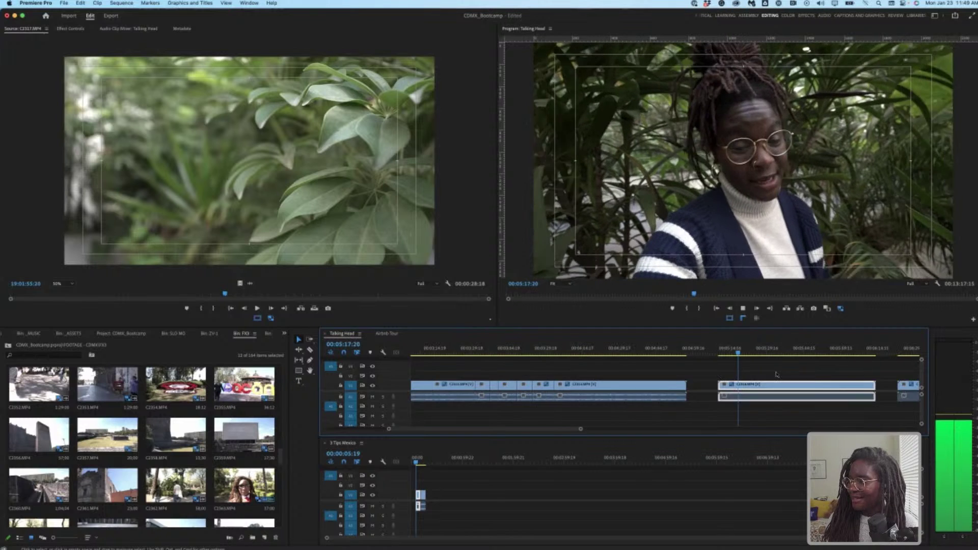
scroll(749, 373, "right", 2)
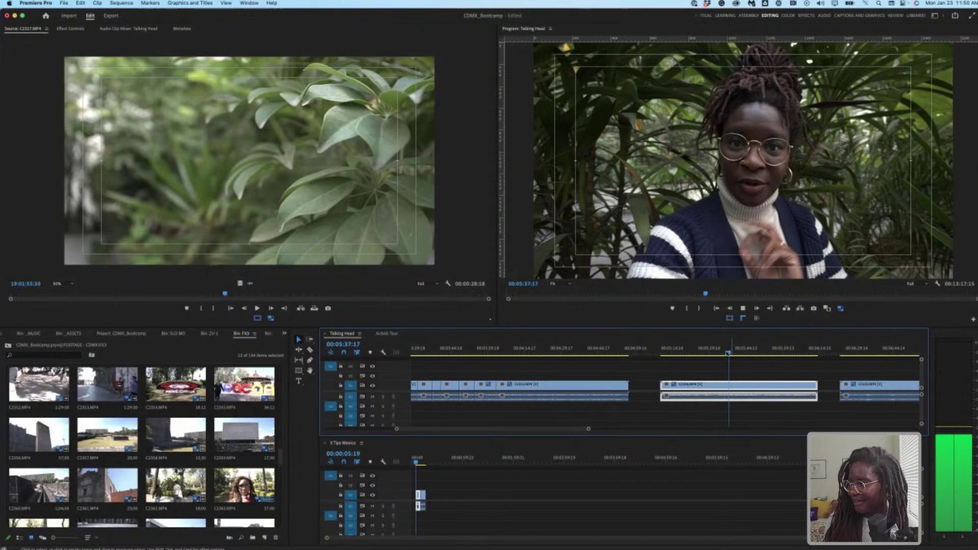
left_click(724, 350)
left_click_drag(724, 350, 723, 350)
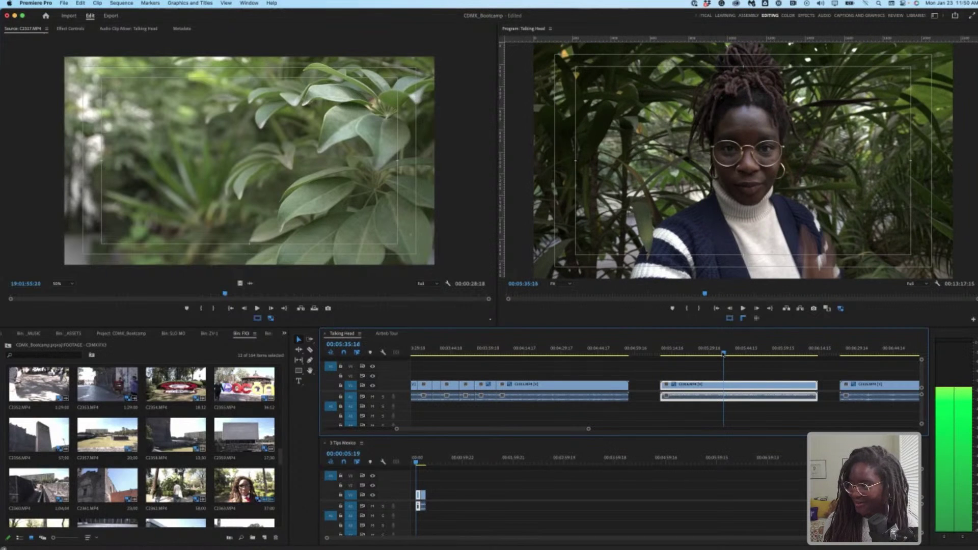
key("super+k")
Step: Cut the third Talking Head clip at 00:05:42:02 and append the segment starting at 00:05:35:16 to the 3 Tips Mexico timeline
key("space")
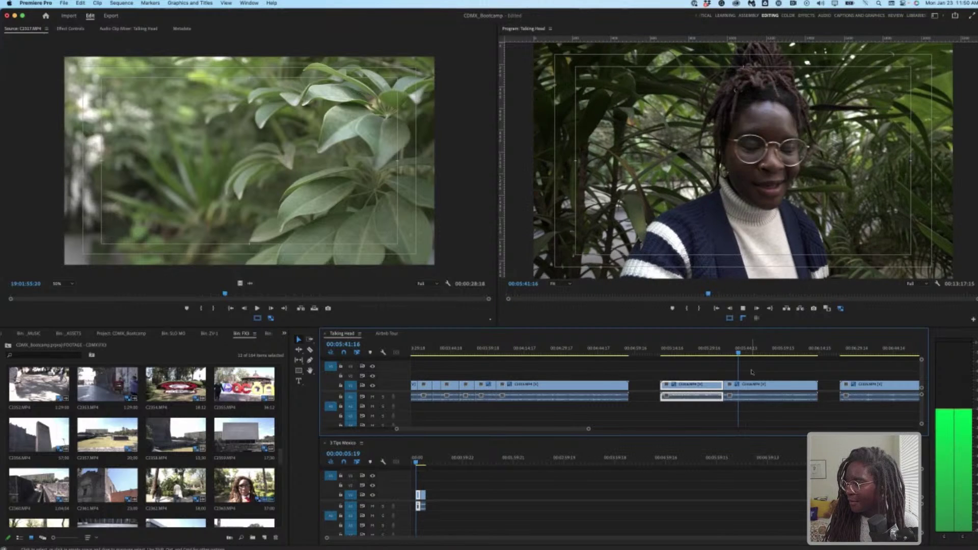
key("space")
left_click(730, 385)
key("super+k")
left_click_drag(730, 386, 429, 504)
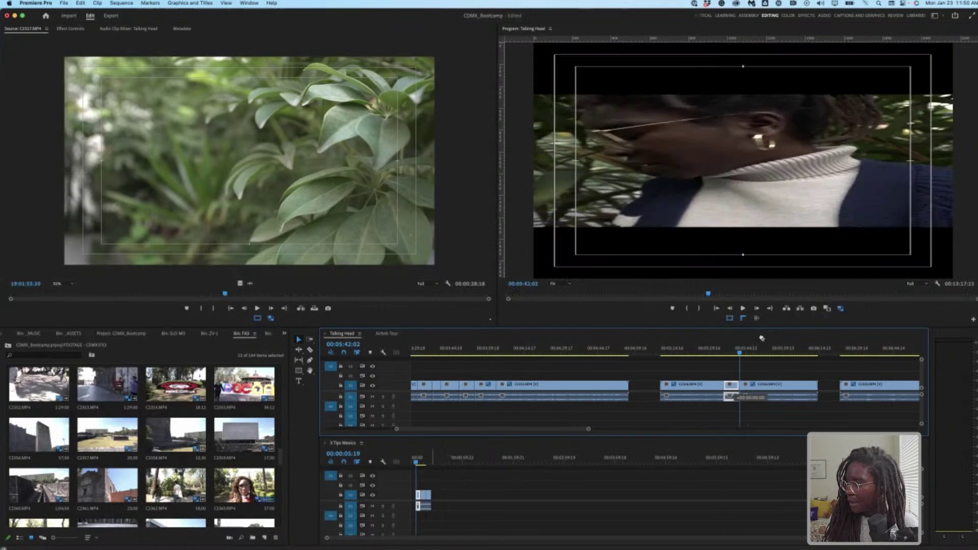
Step: Play on through the third Talking Head clip, cut it at 00:05:52:06, and listen to the part after the cut
left_click(759, 348)
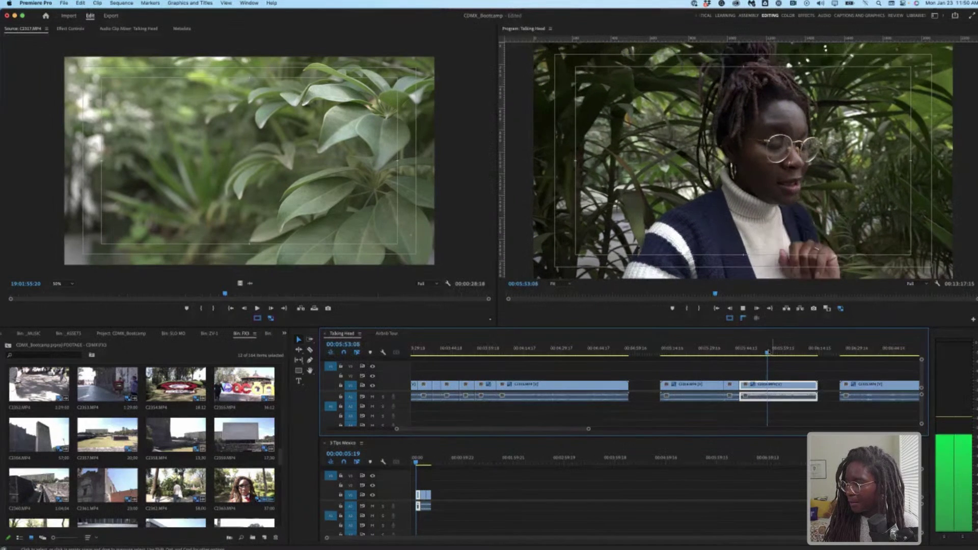
left_click(765, 352)
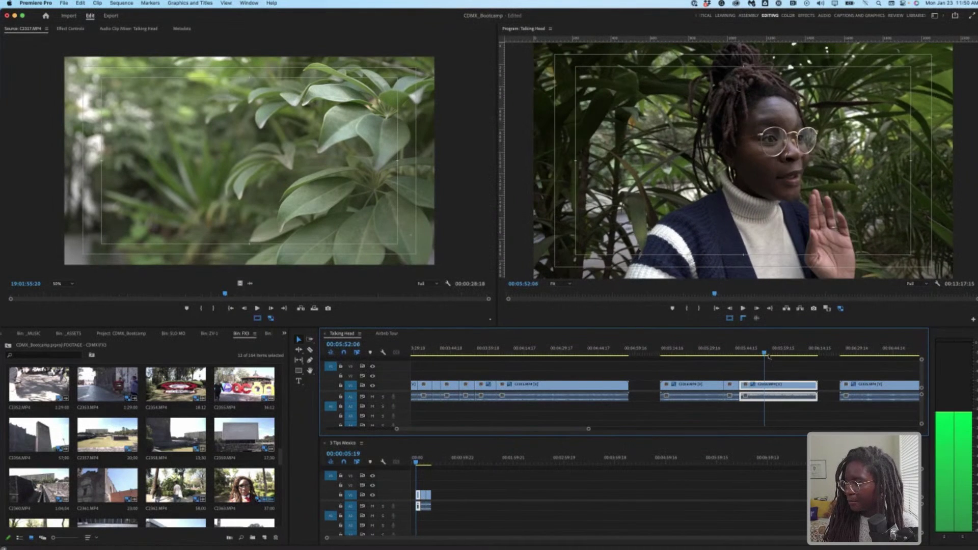
key("super+k")
key("space")
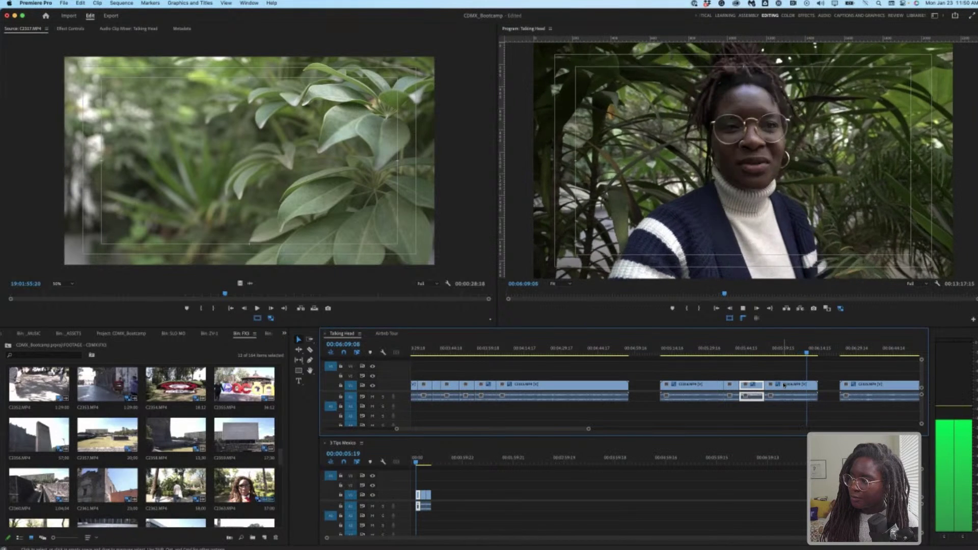
Step: Cut the third clip at 00:06:10:21, append the segment from 00:05:52:06 to 3 Tips Mexico, and place that timeline's playhead at 00:00:18:00
left_click(785, 384)
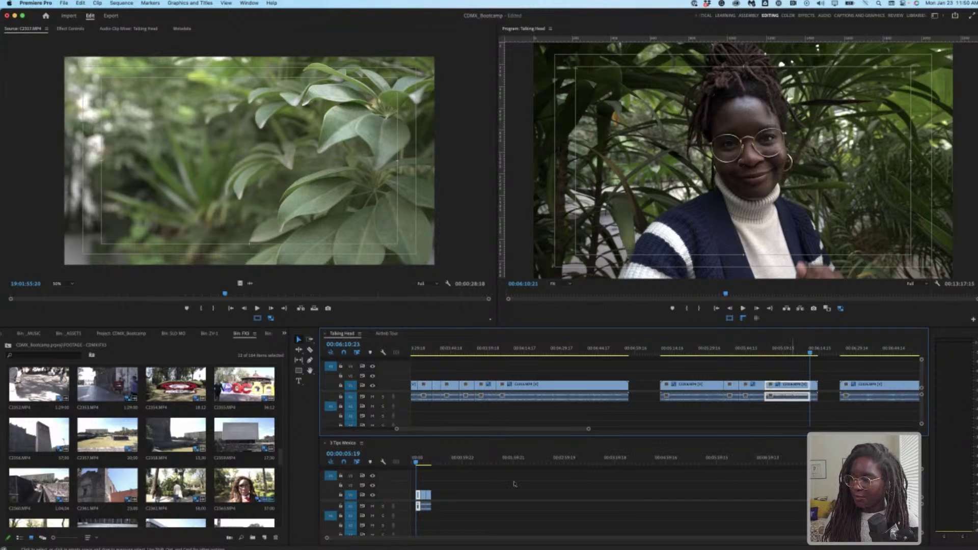
left_click_drag(514, 484, 435, 469)
left_click(426, 461)
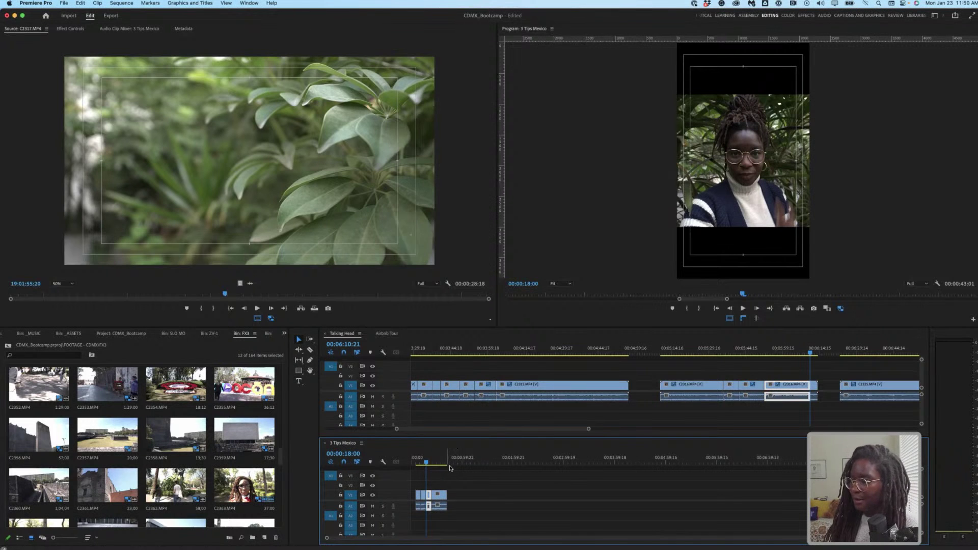
left_click(431, 461)
mouse_move(428, 459)
left_mouse_down()
mouse_move(414, 460)
mouse_move(426, 460)
left_mouse_up()
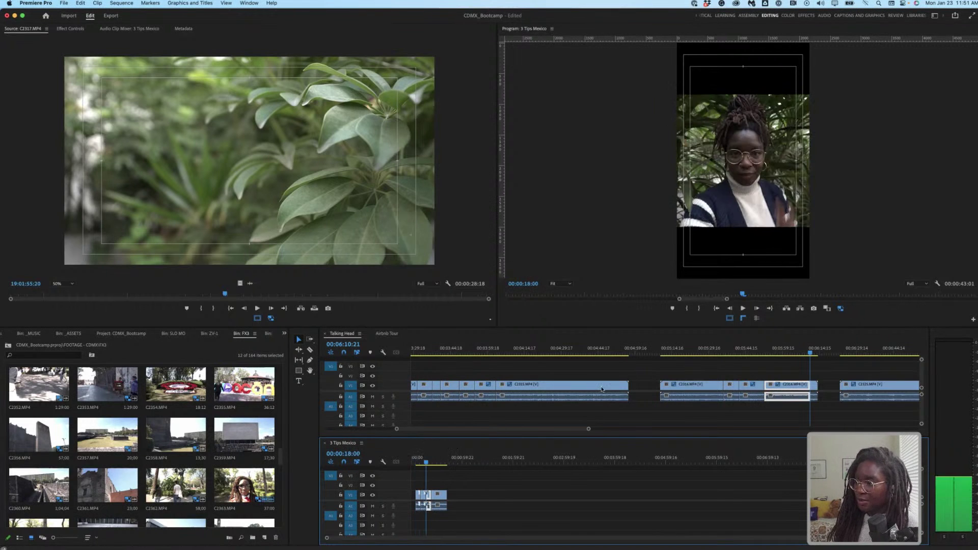
Step: Return to the second Talking Head clip and cut its last part at 00:04:35:14
left_click(576, 350)
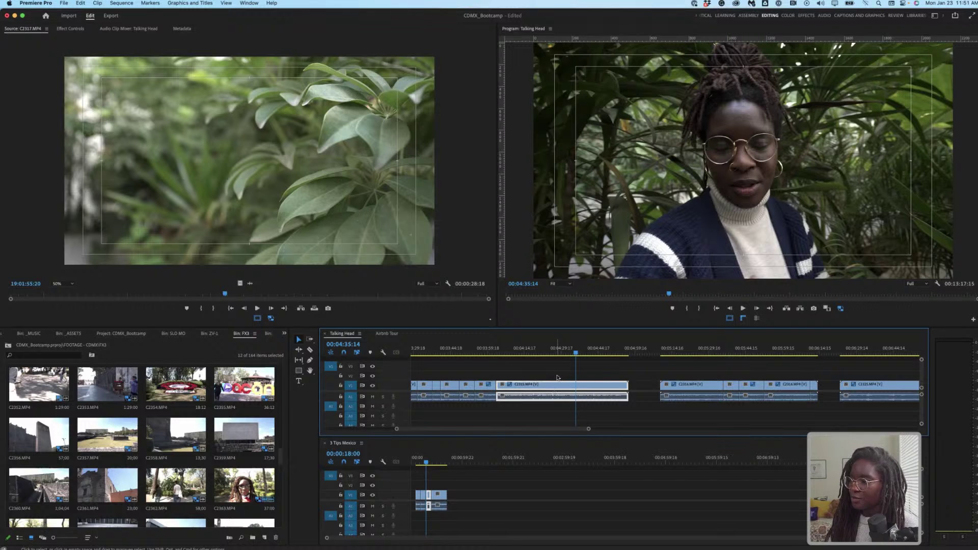
left_click(557, 377)
key("super+k")
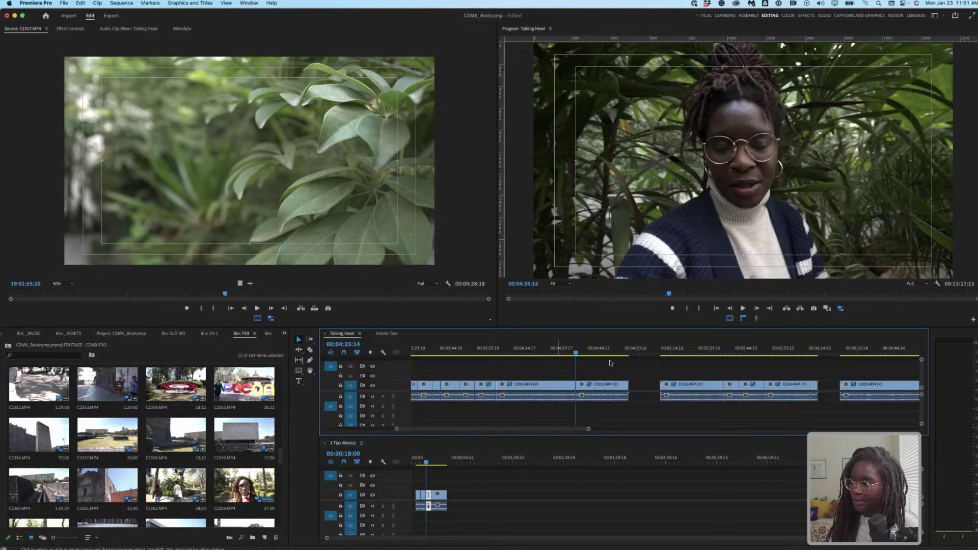
Step: Try a cut in the last part of the second Talking Head clip at 00:04:45:03, and undo the last two cuts
left_click(599, 353)
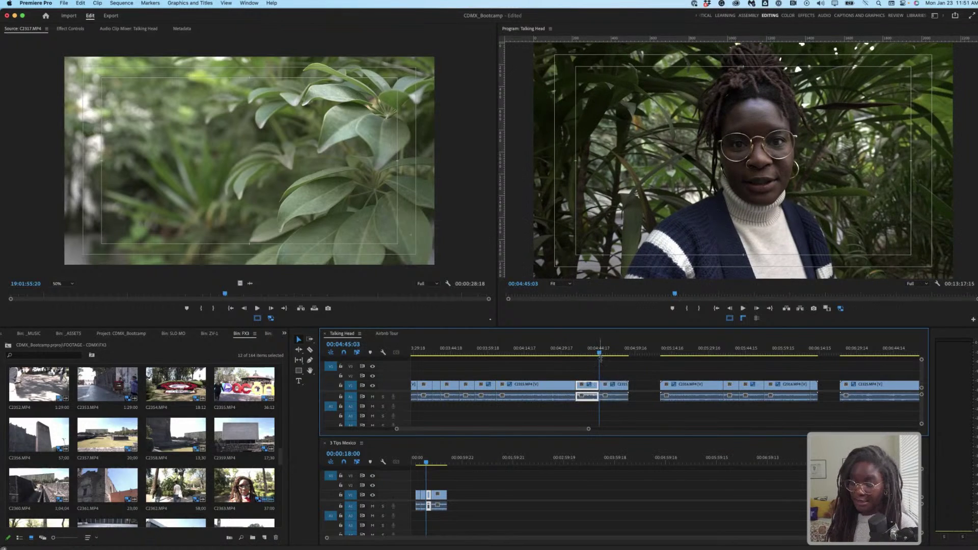
key("super+k")
key("super+z")
key("super+z")
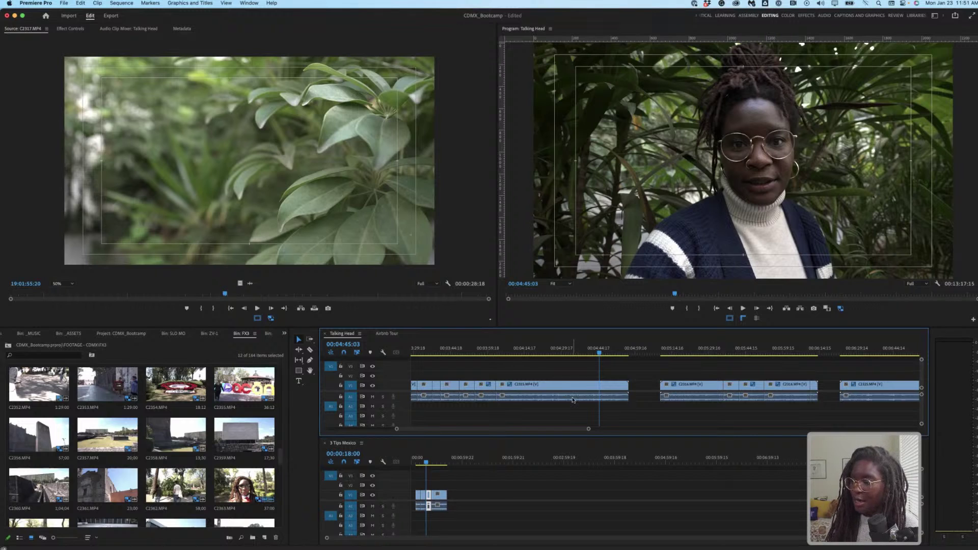
Step: Scale the clip at 00:00:05:19 in 3 Tips Mexico to 179 so it fills the vertical frame, and place the playhead at 00:00:11:19
left_click_drag(429, 461, 417, 462)
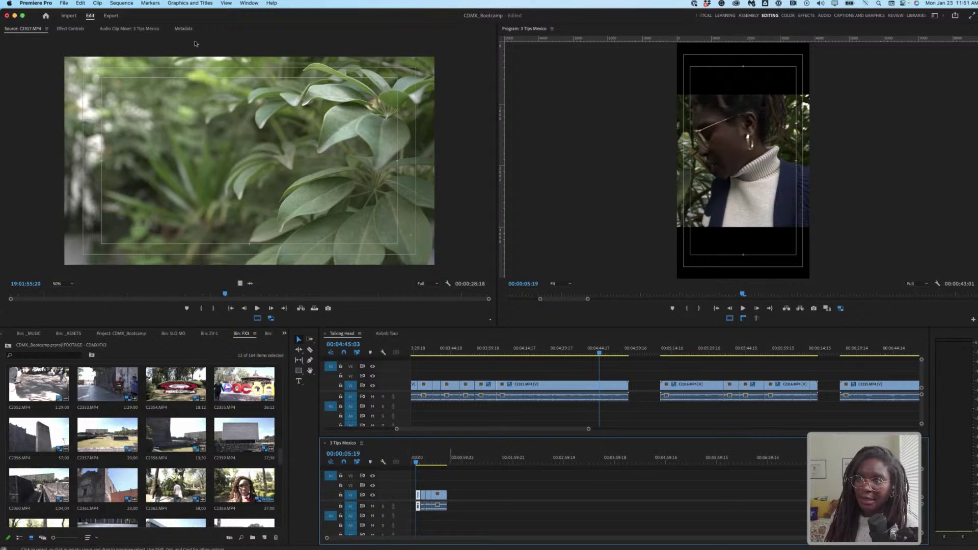
left_click(71, 29)
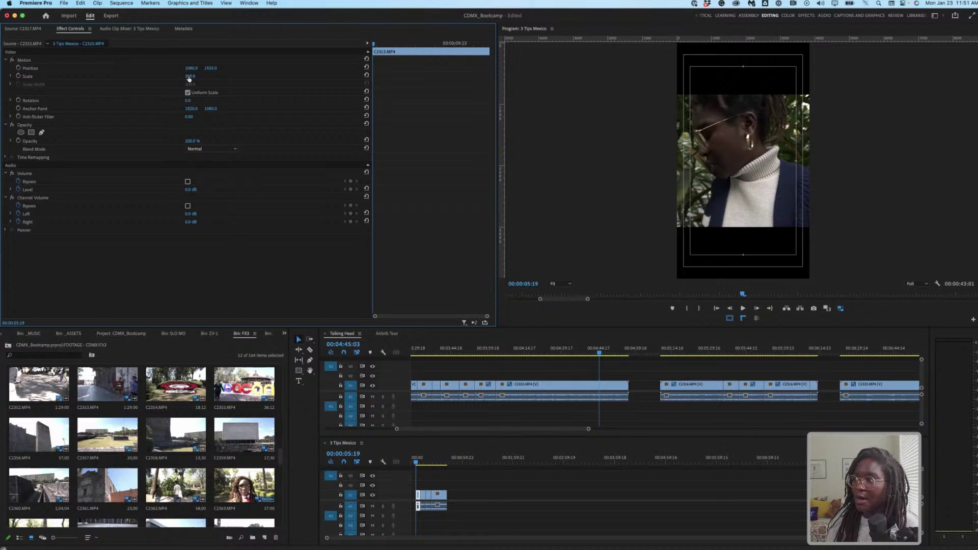
left_click_drag(190, 76, 202, 77)
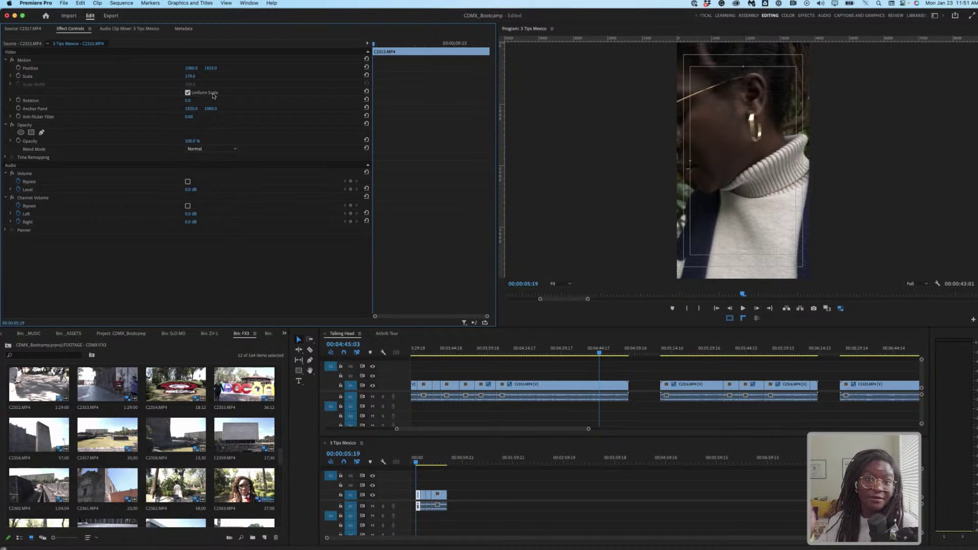
left_click(419, 461)
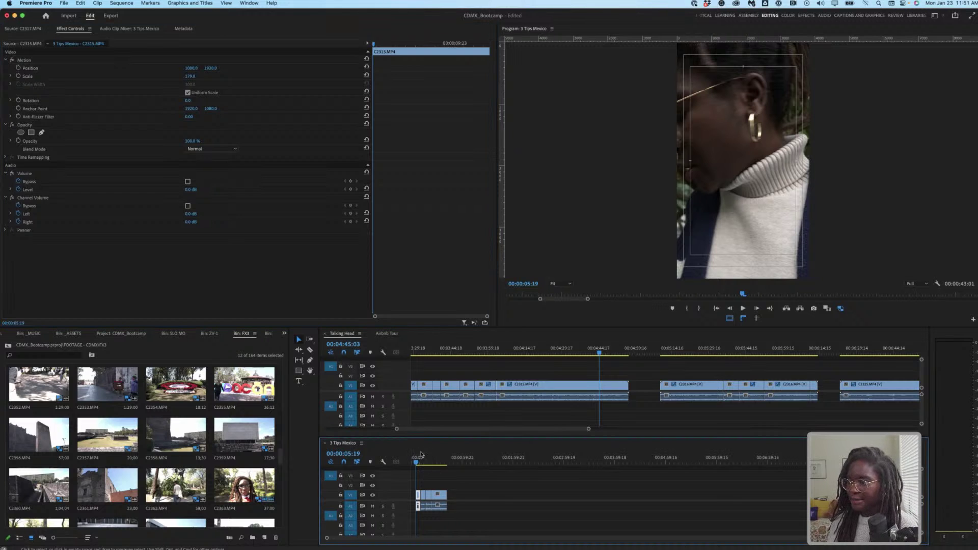
left_click(421, 455)
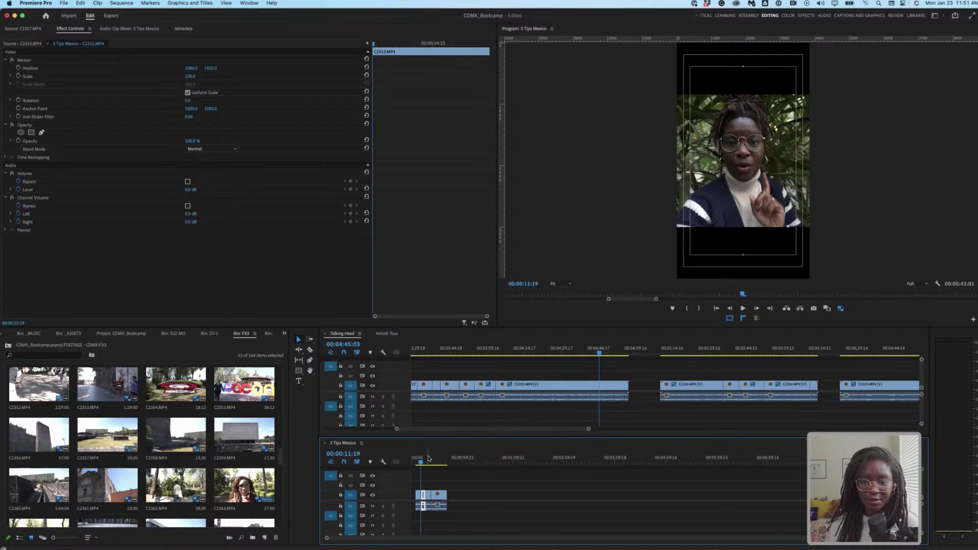